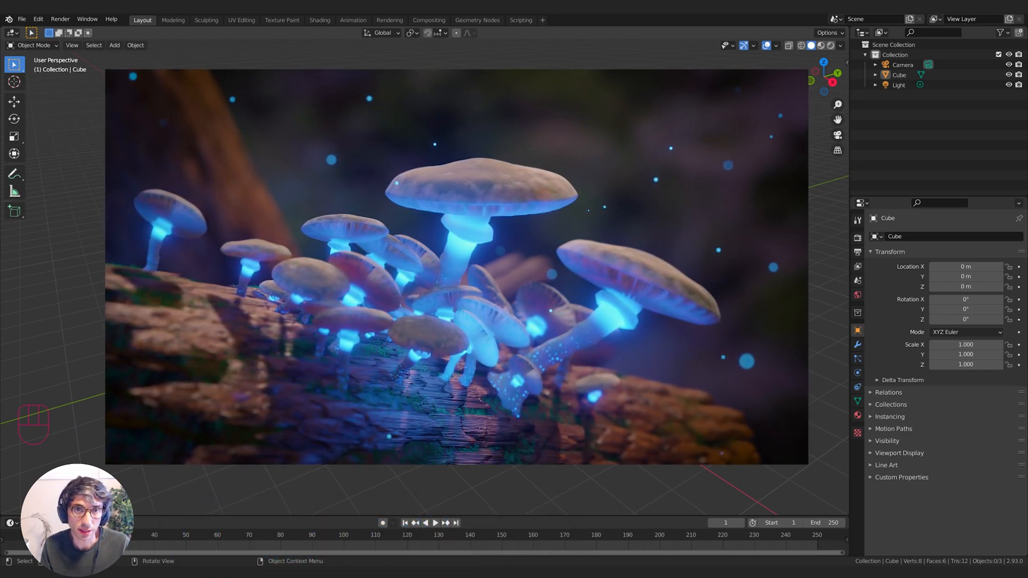
Step: Look through the camera and set its passepartout opacity to 1.000 so the area outside the frame is black
key(KP_0)
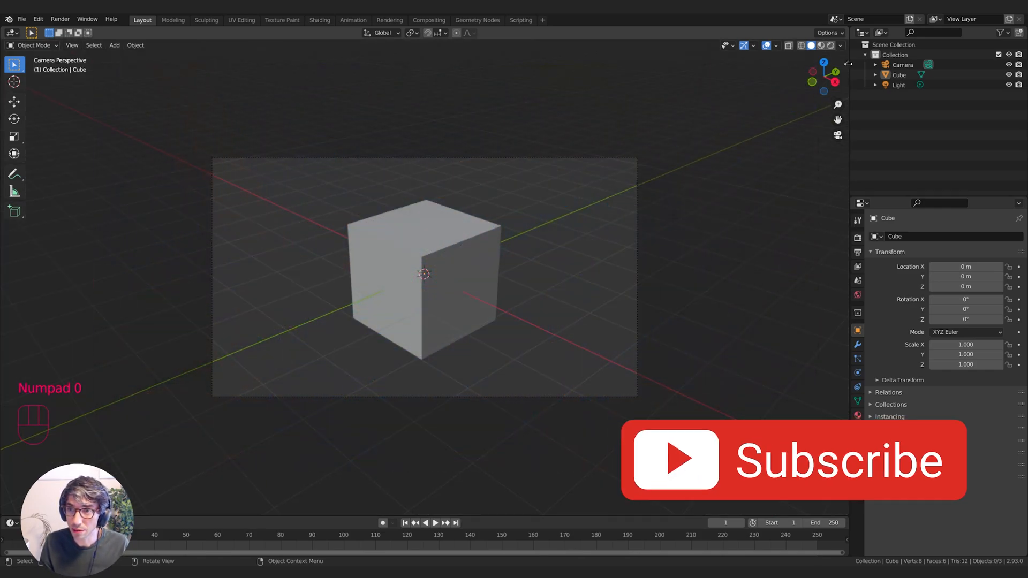
click(902, 65)
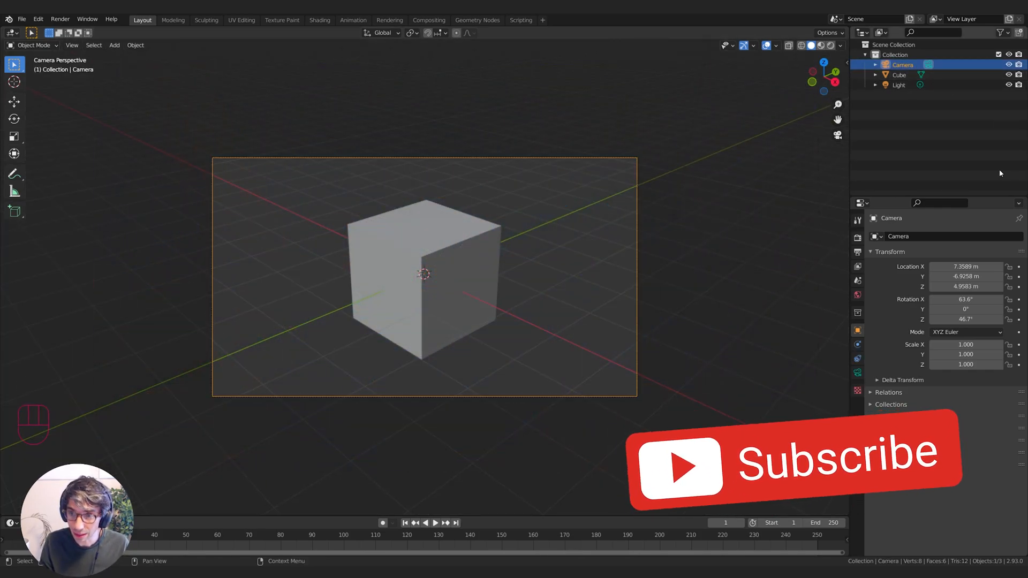
click(857, 372)
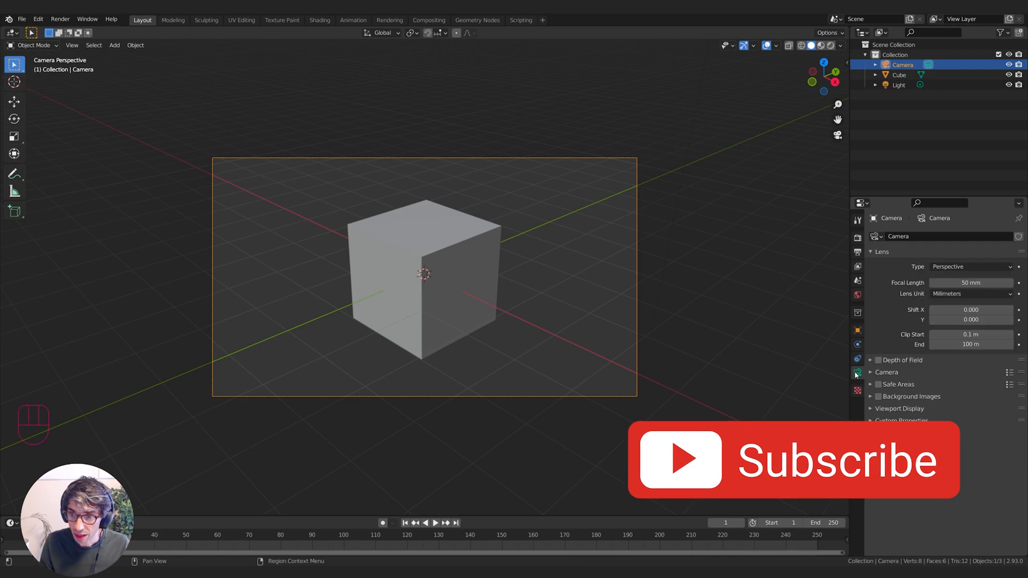
click(899, 408)
drag(974, 481, 1011, 481)
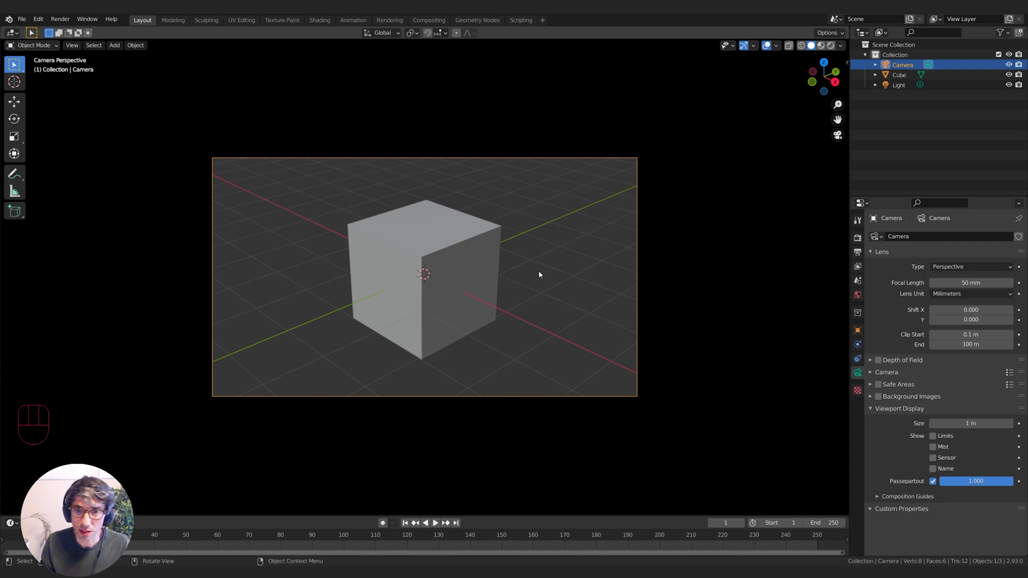
Step: Lock the camera to the view and reframe the cube from a lower, closer angle
click(846, 64)
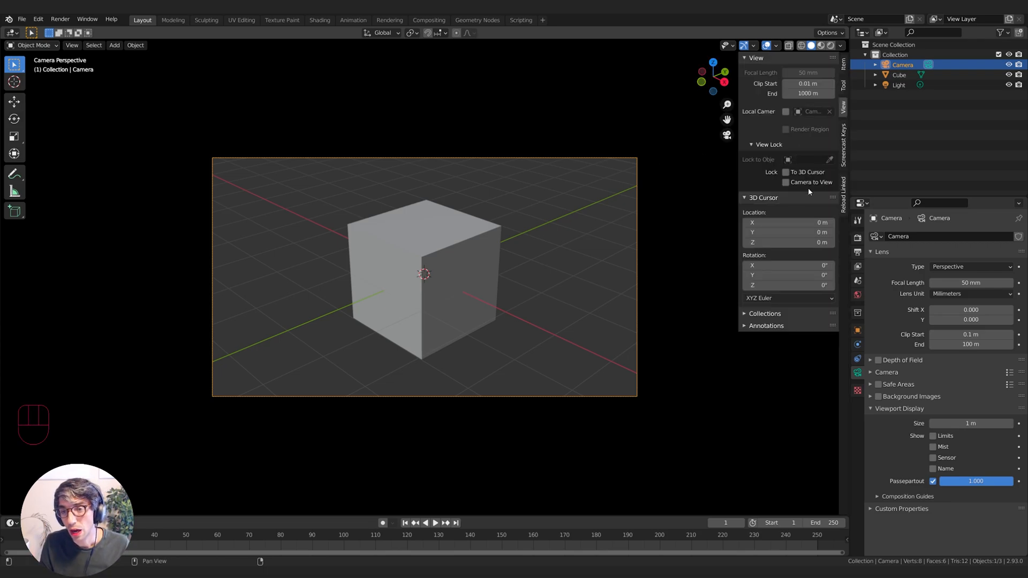
click(780, 182)
shift+middle_drag(556, 321, 541, 280)
scroll(531, 278, up, 1)
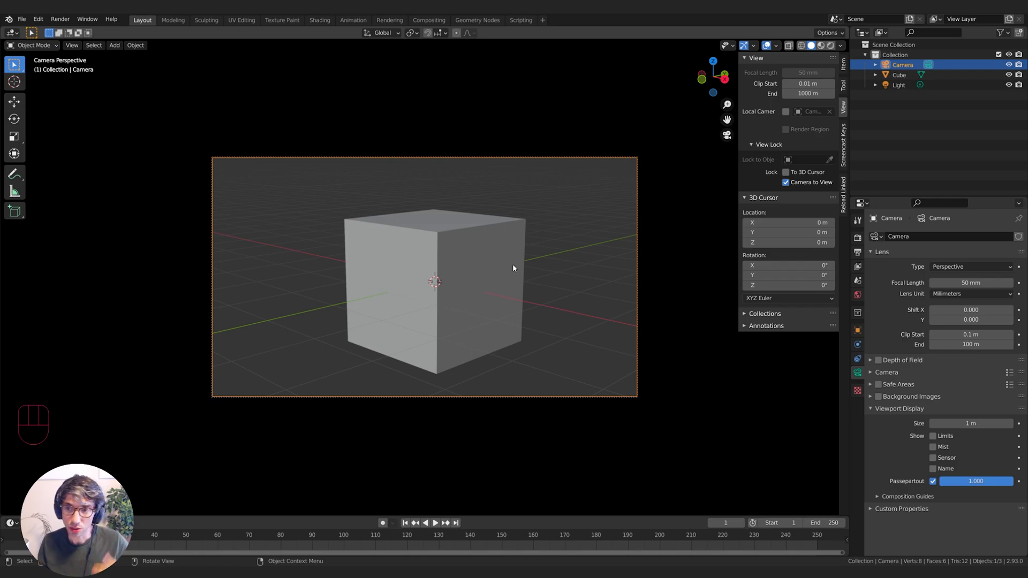
Step: Set the camera's focal length to 85 mm and move the camera back to fit the cube in frame
click(980, 283)
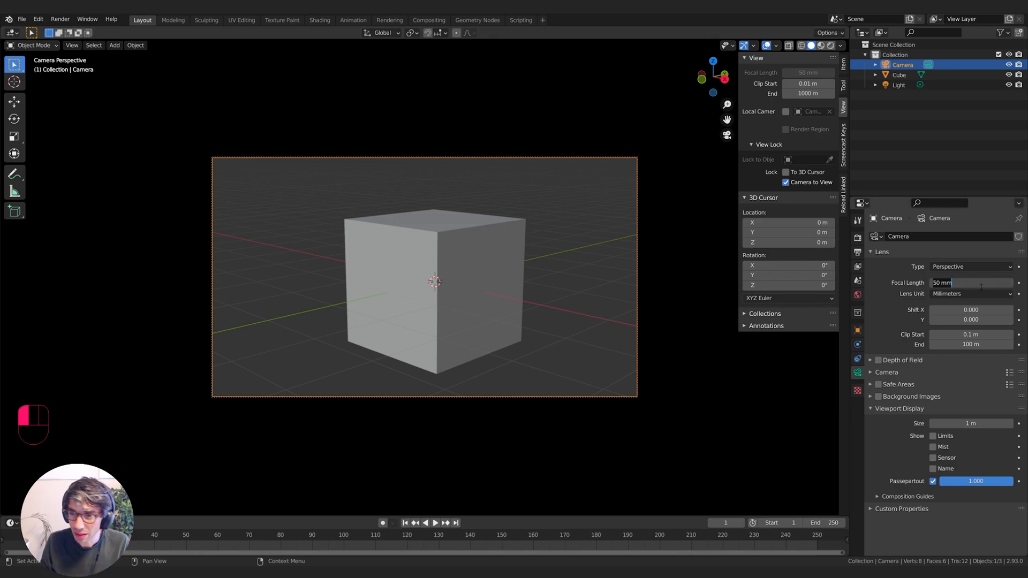
text(85)
key(Return)
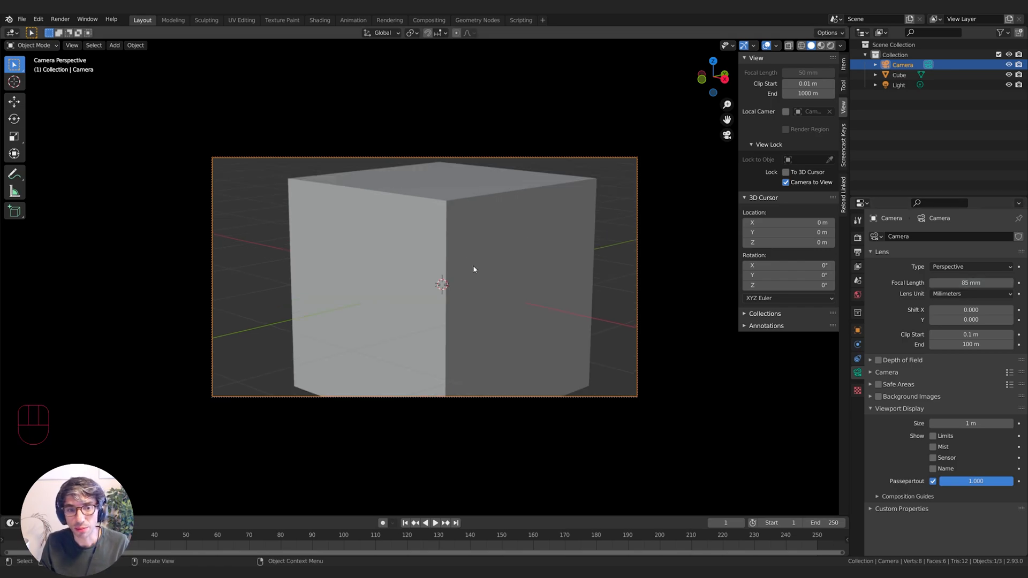
shift+middle_drag(474, 265, 489, 273)
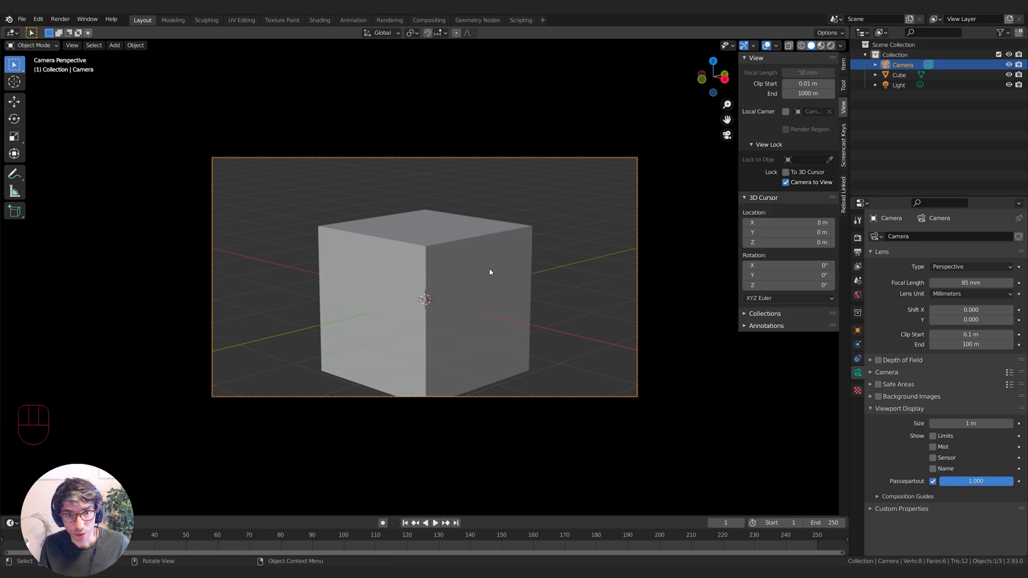
shift+middle_drag(488, 276, 487, 271)
Step: Delete the default cube and add a cylinder mesh in its place
click(515, 271)
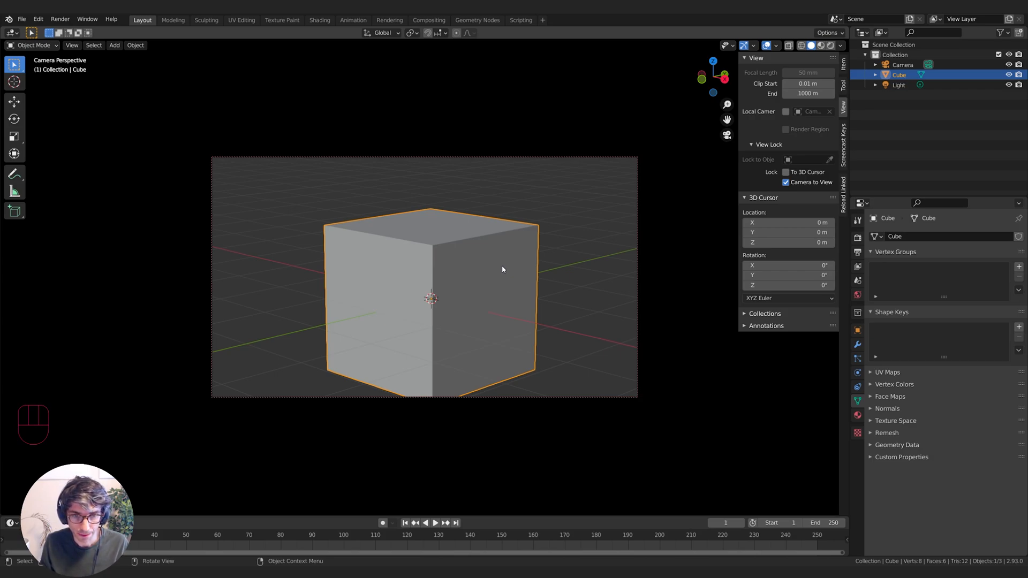
key(x)
click(502, 267)
key(shift+a)
mouse_move(458, 276)
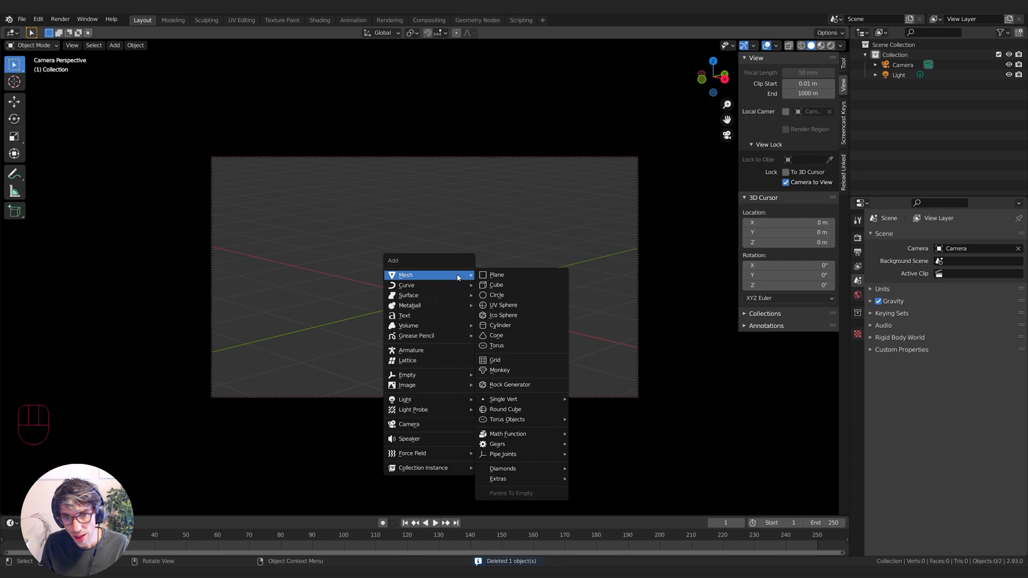
click(510, 325)
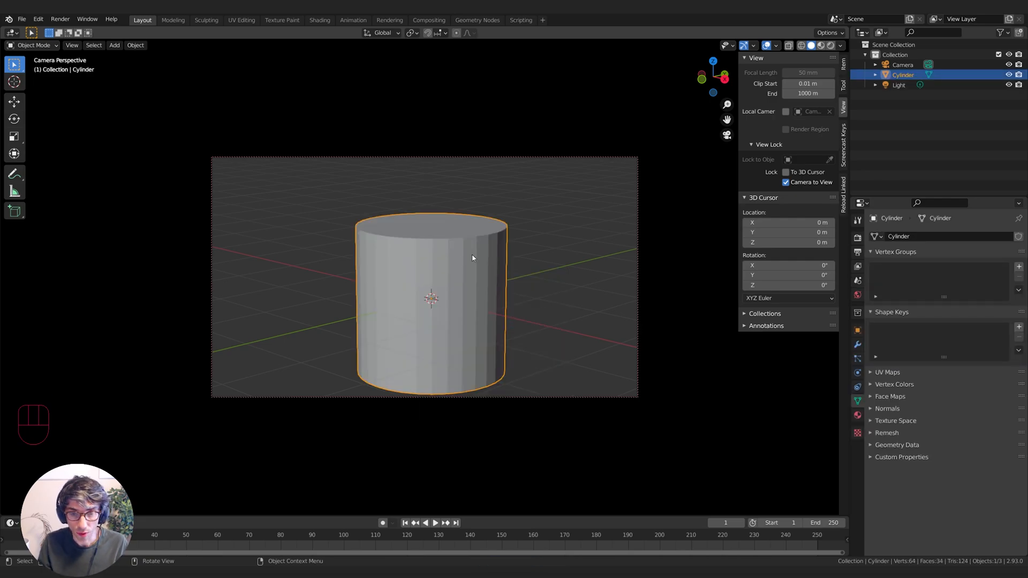
Step: Turn the camera to face the cylinder straight from the front, and rotate the cylinder 90° around the Y axis
middle_drag(406, 290, 460, 288)
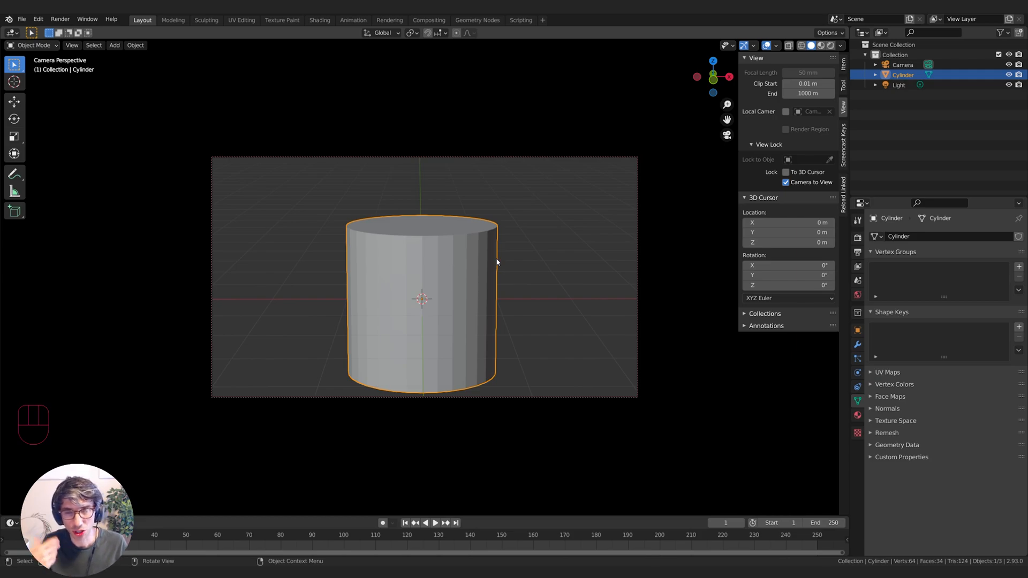
shift+middle_drag(493, 259, 464, 249)
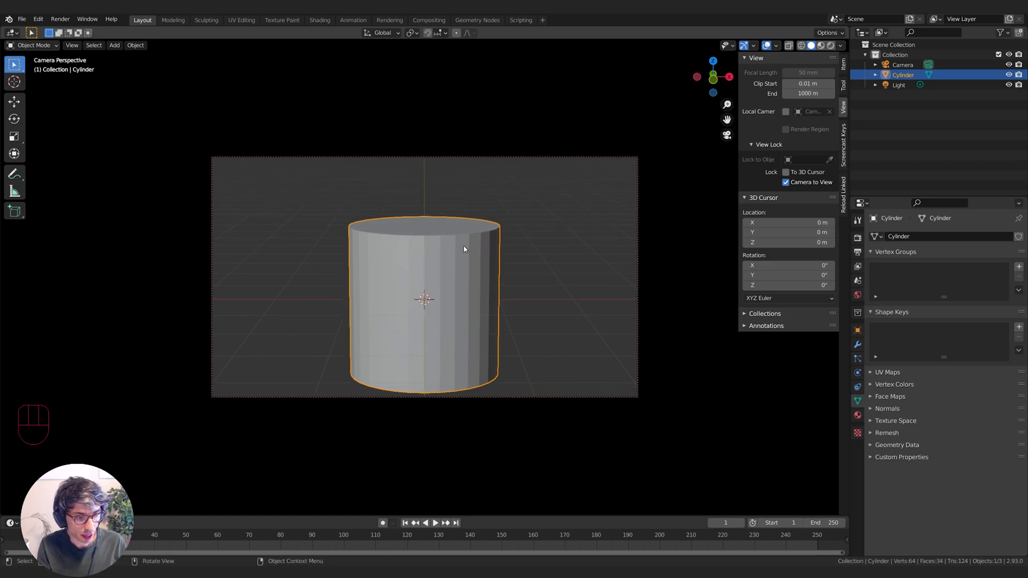
key(r)
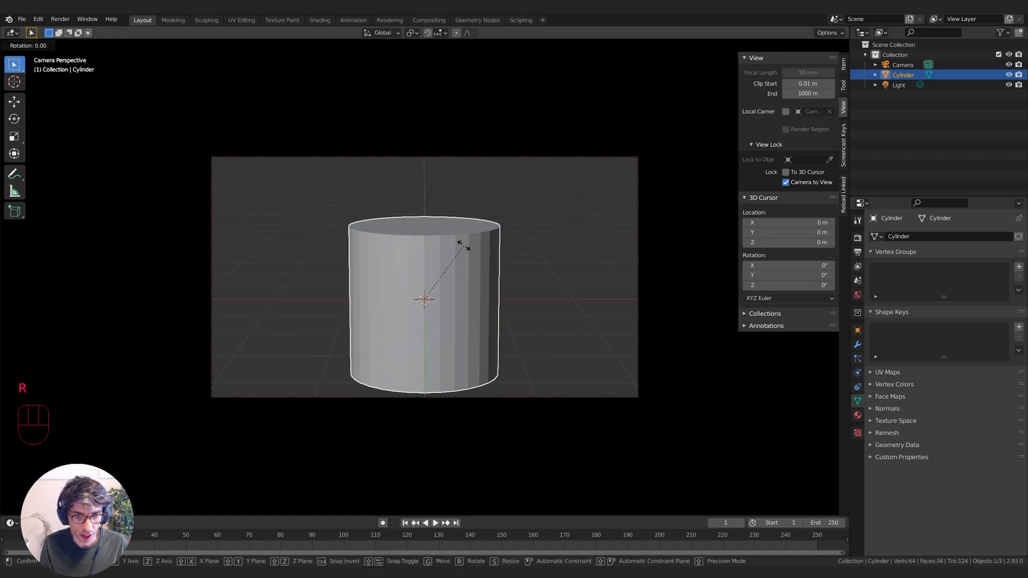
key(y)
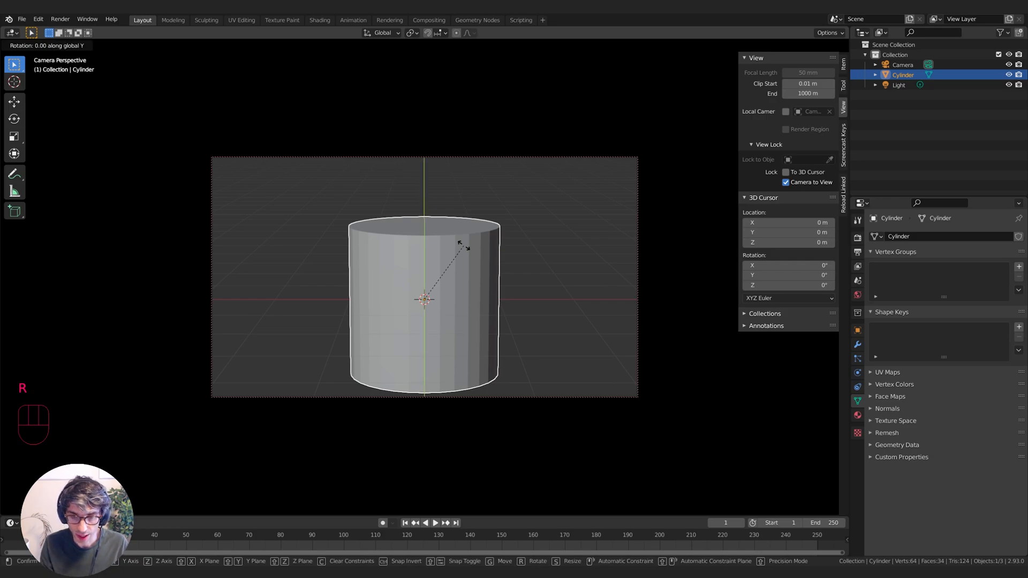
text(90)
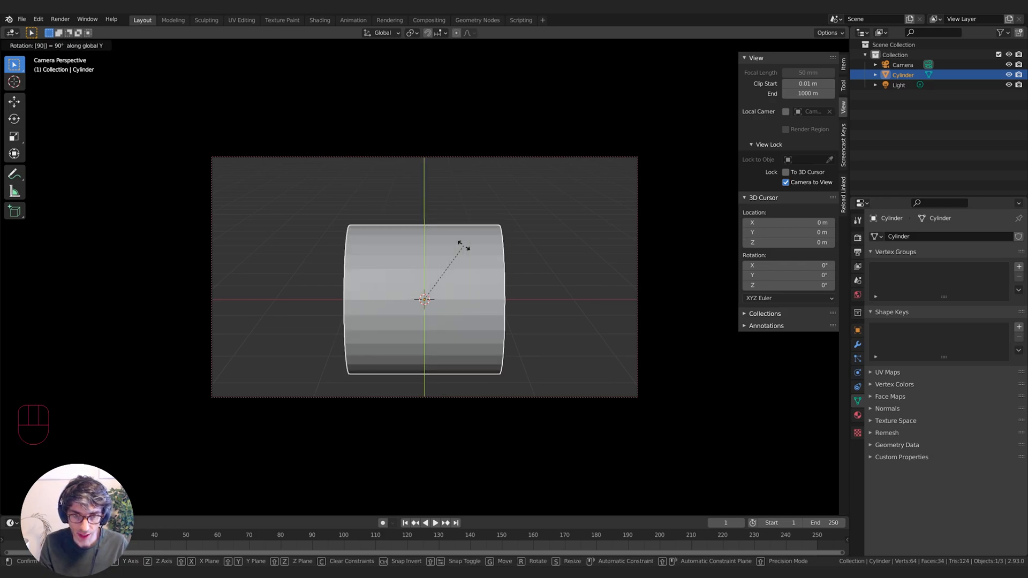
key(Return)
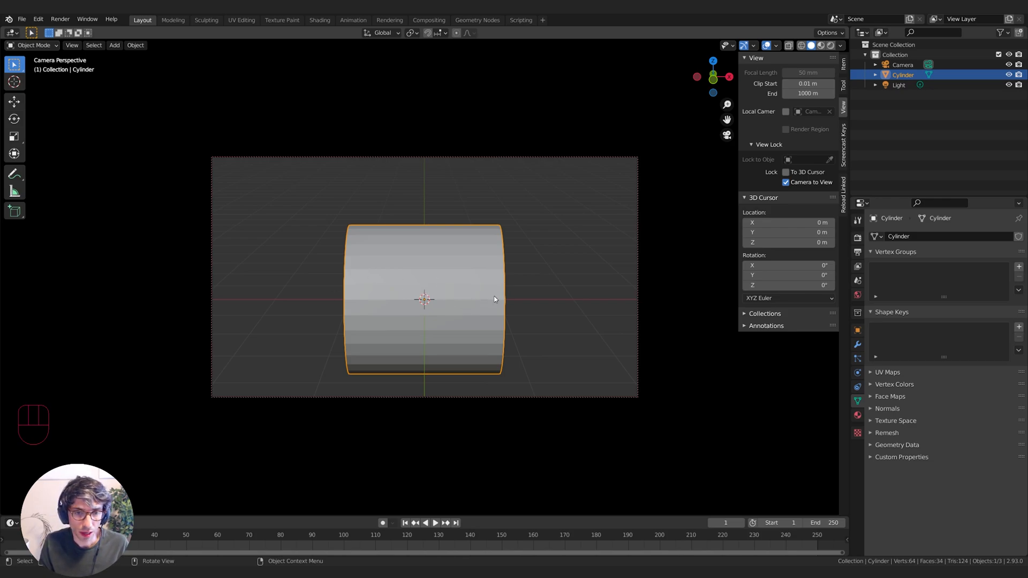
Step: Move the cylinder about 2.2 m in the negative X direction so it extends past the left edge of the camera frame
key(g)
key(x)
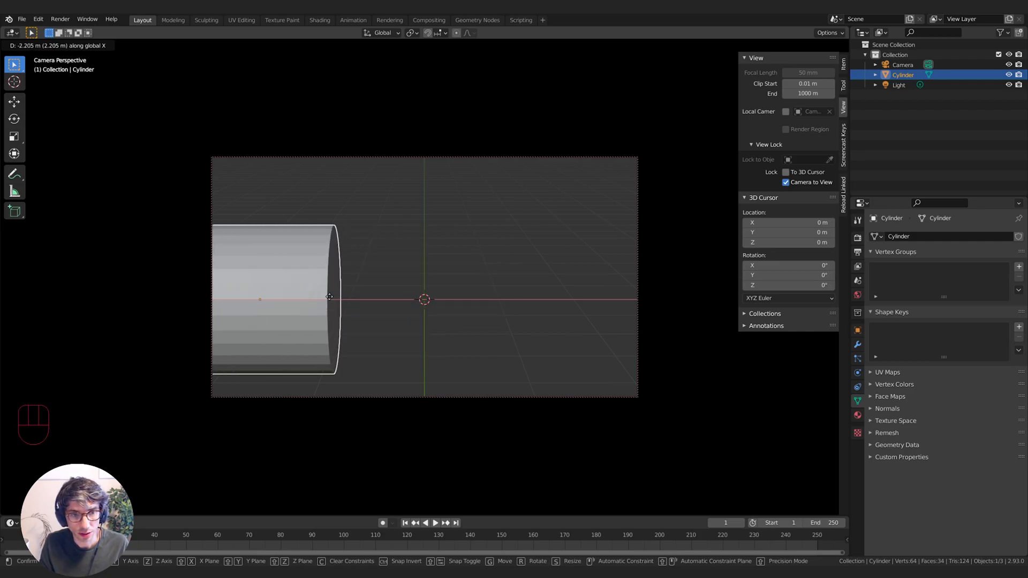
click(333, 299)
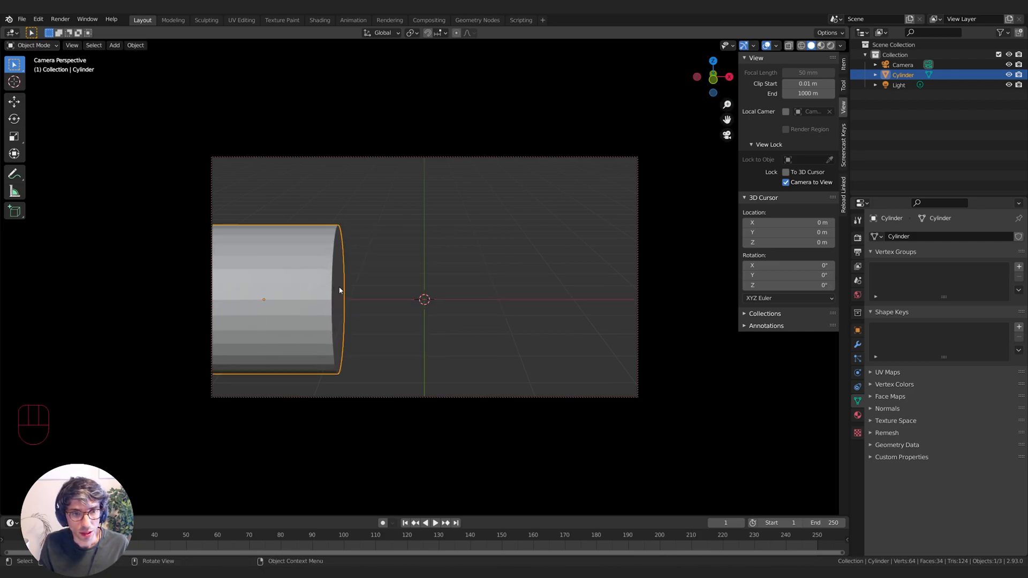
Step: Delete the cylinder's end face nearest the scene centre and select the edge loop around the opening
key(Tab)
click(86, 45)
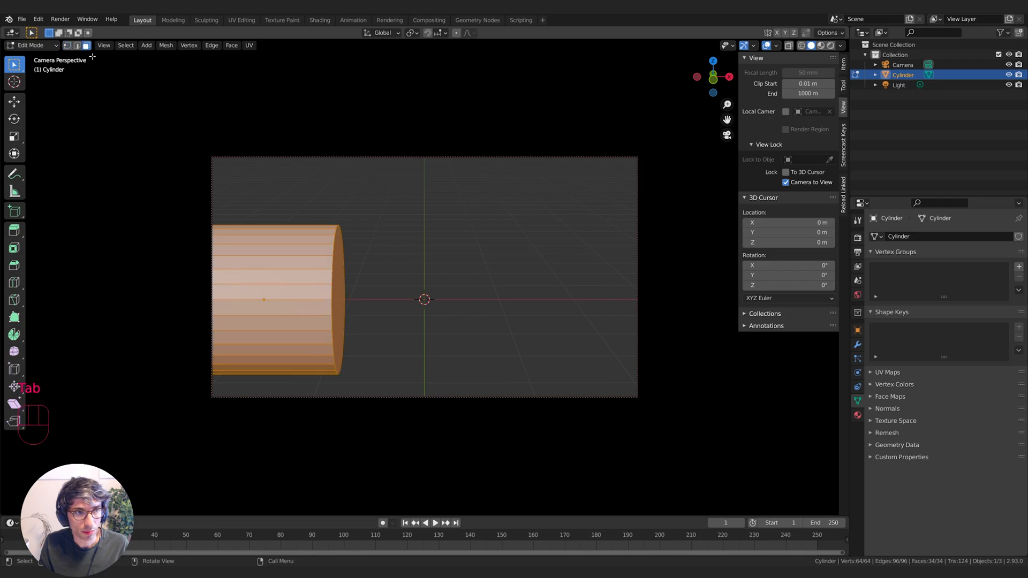
key(alt+a)
click(347, 302)
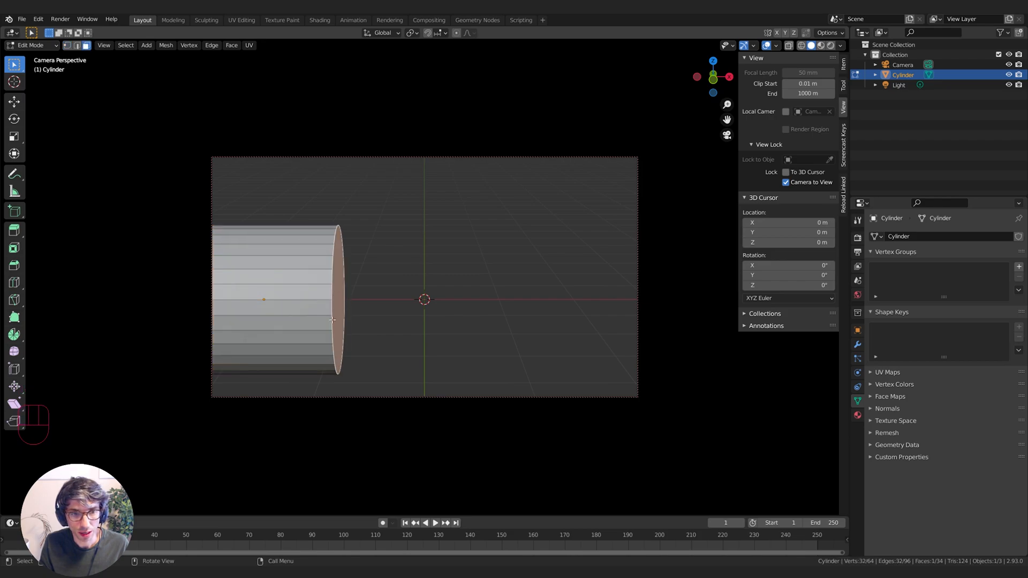
key(x)
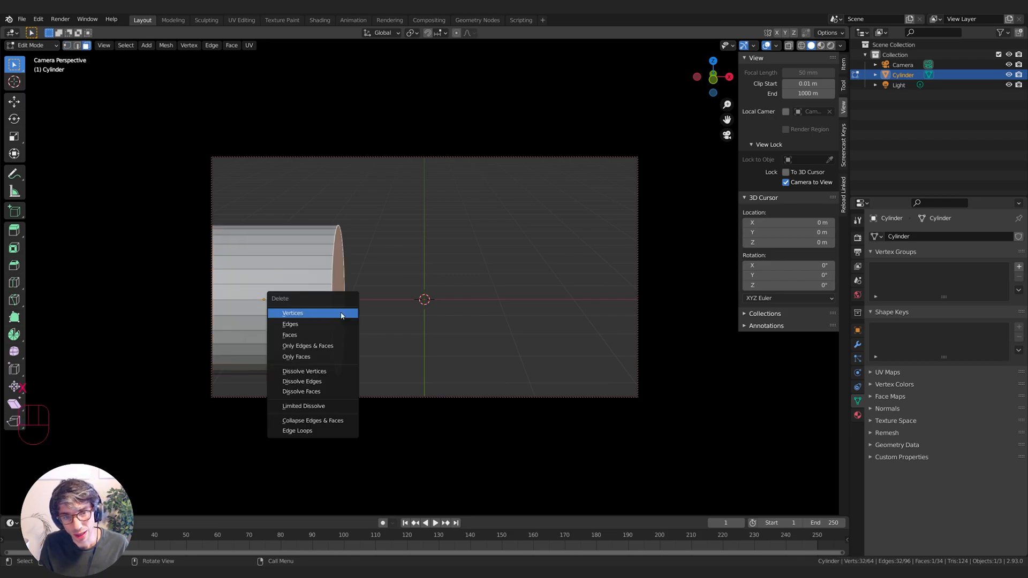
click(331, 336)
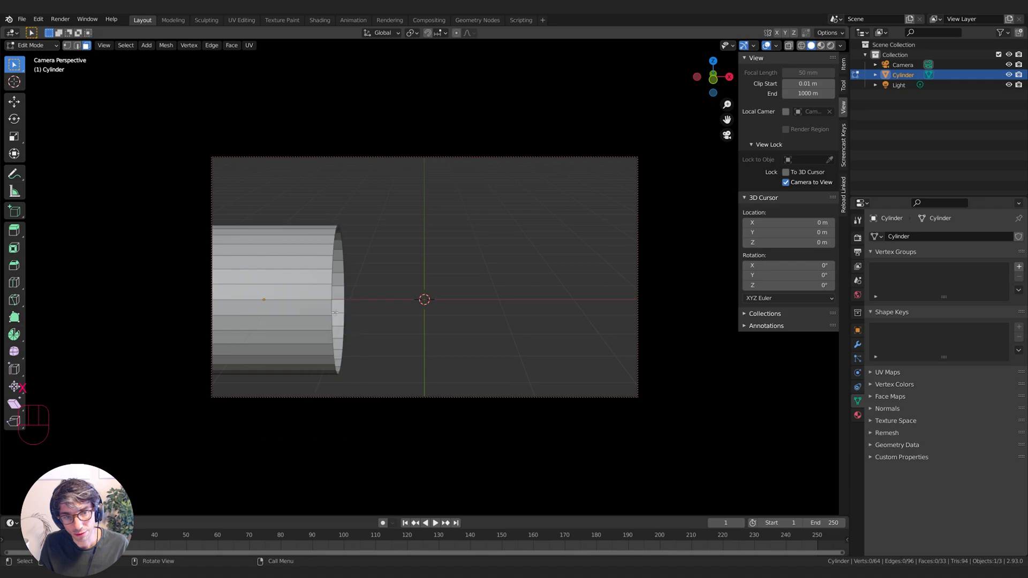
click(76, 45)
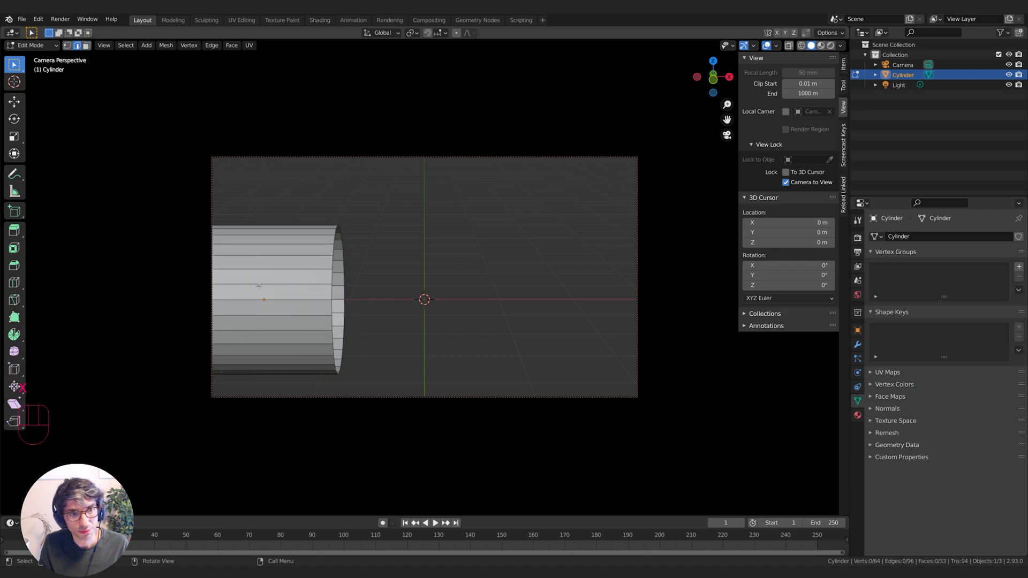
alt+click(332, 277)
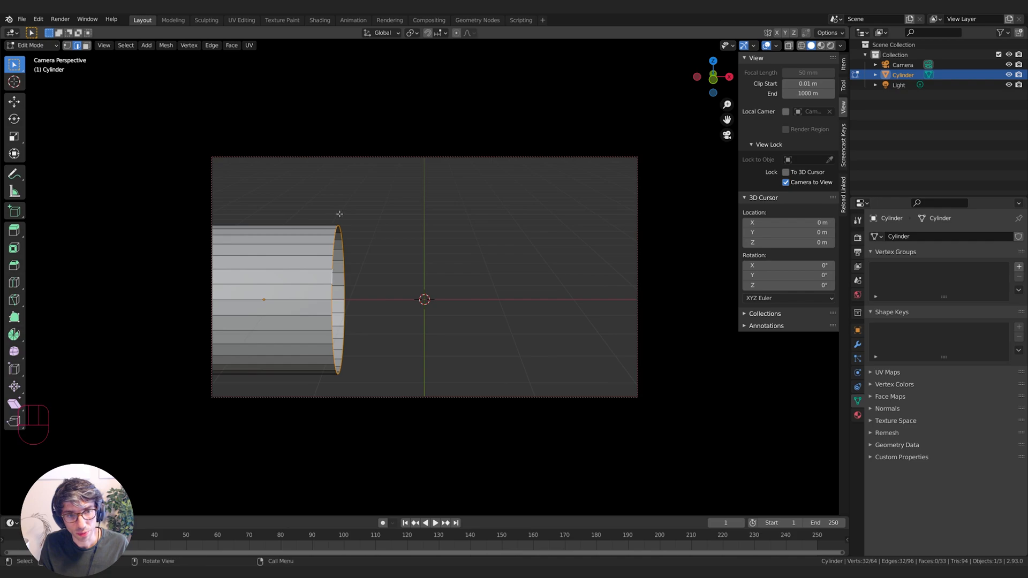
Step: Try to lengthen the cylinder by extruding the open end's edge loop along the X axis
key(e)
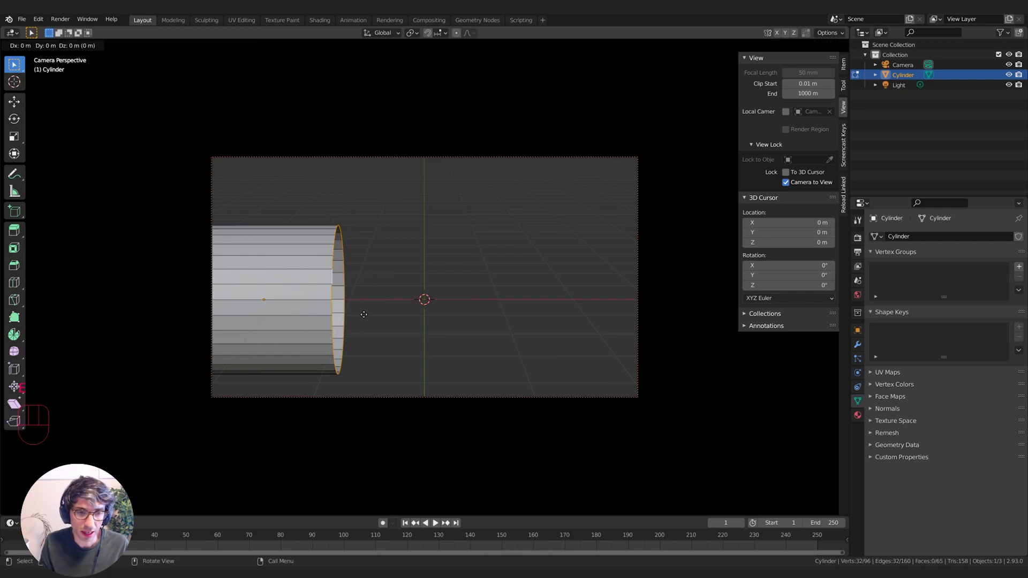
right_click(363, 314)
key(g)
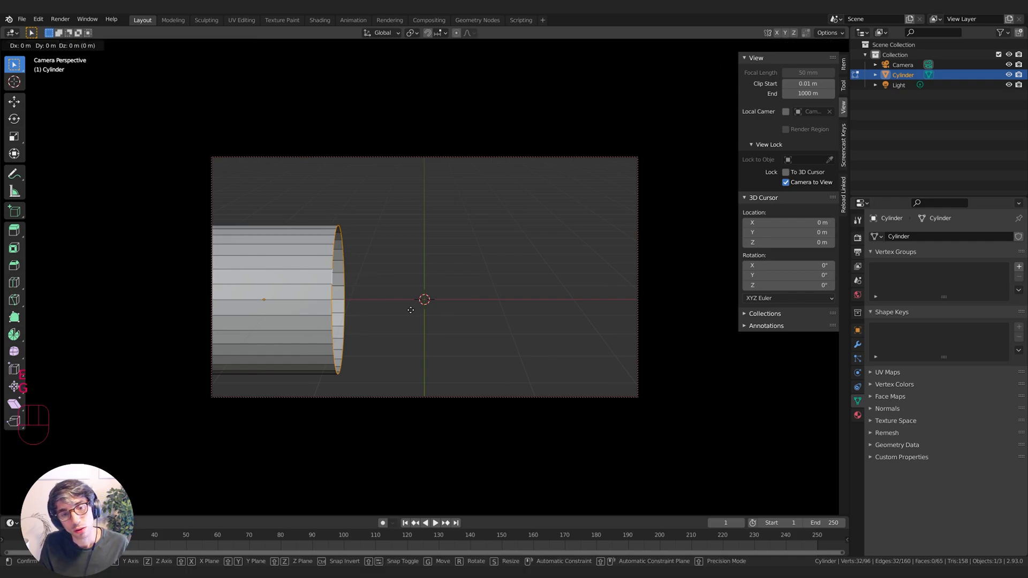
key(x)
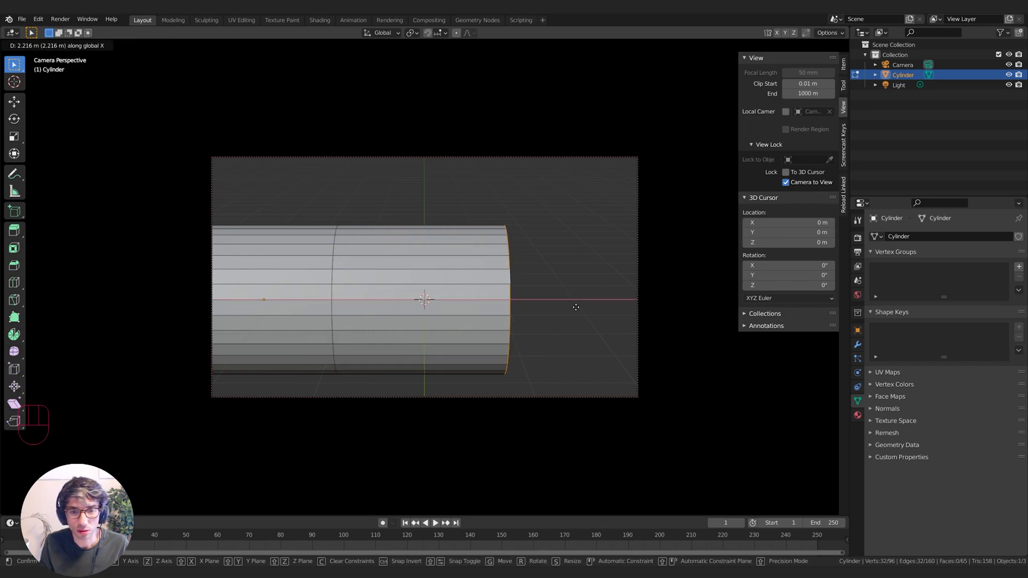
key(Escape)
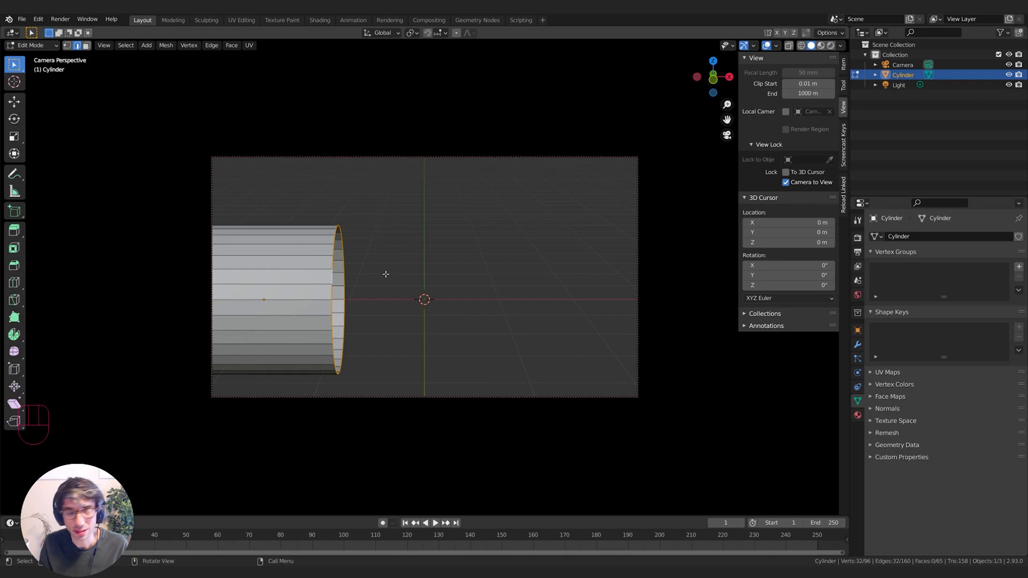
key(ctrl+z)
Step: Move the open end's edge loop along the X axis until the cylinder spans the full width of the camera frame
key(g)
key(x)
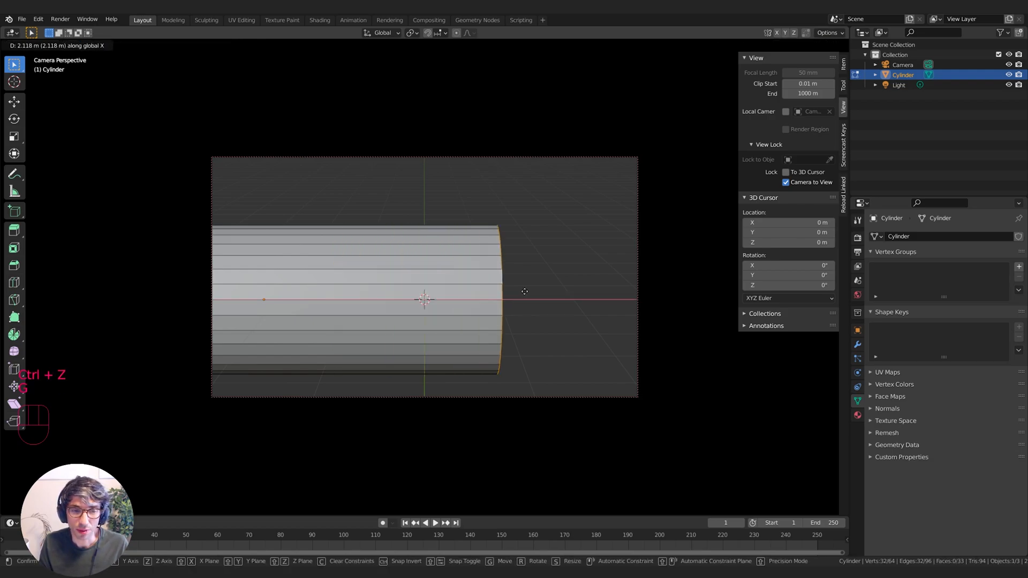
click(711, 294)
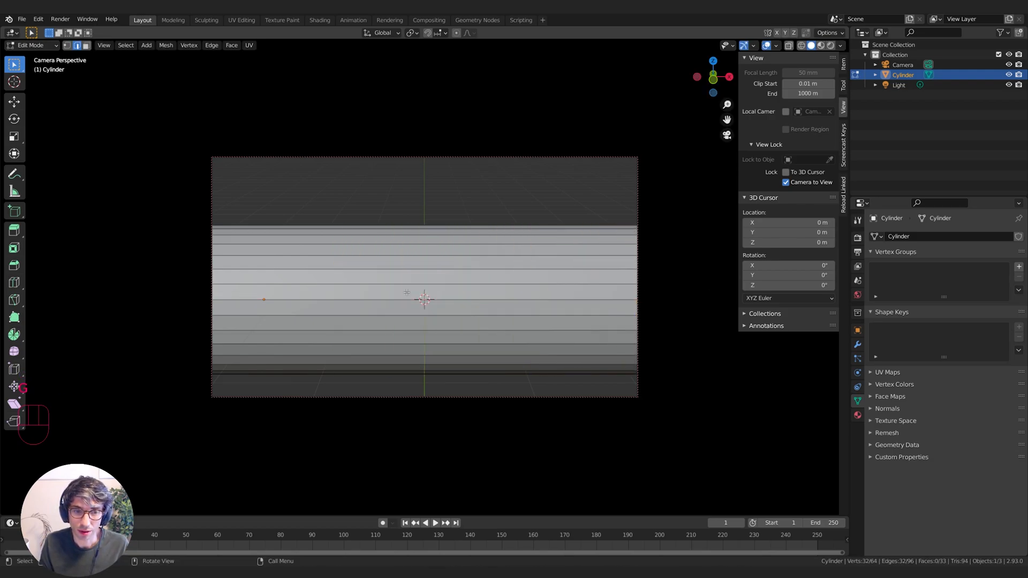
Step: Add nine evenly spaced loop cuts around the cylinder along its length
key(ctrl+r)
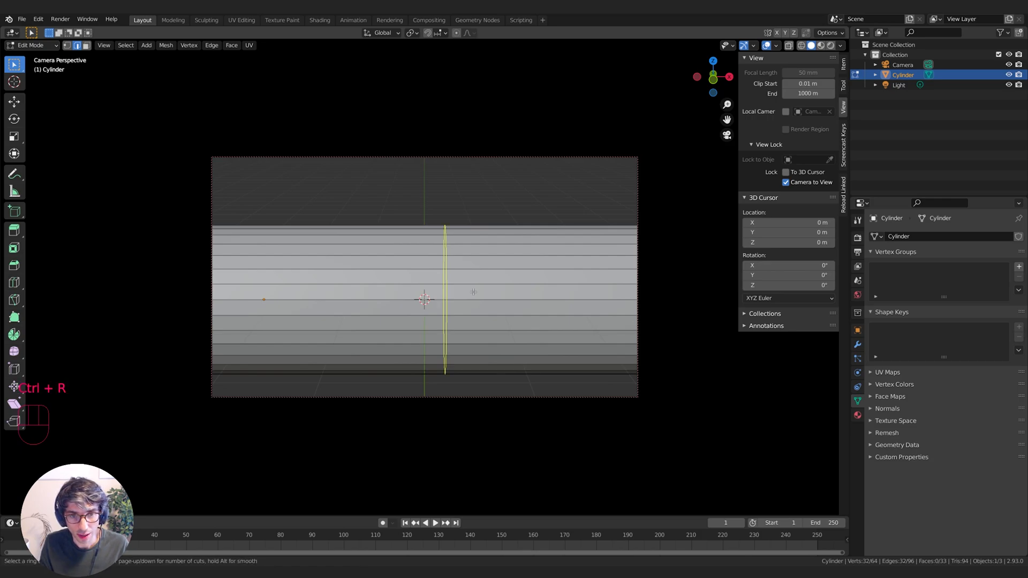
scroll(473, 291, up, 6)
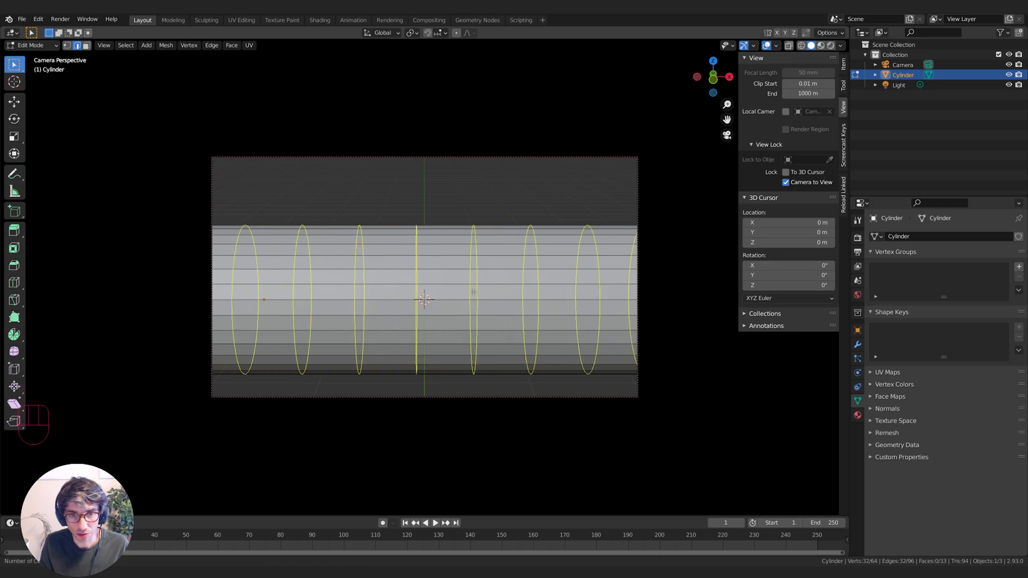
scroll(473, 292, up, 1)
click(473, 292)
right_click(474, 292)
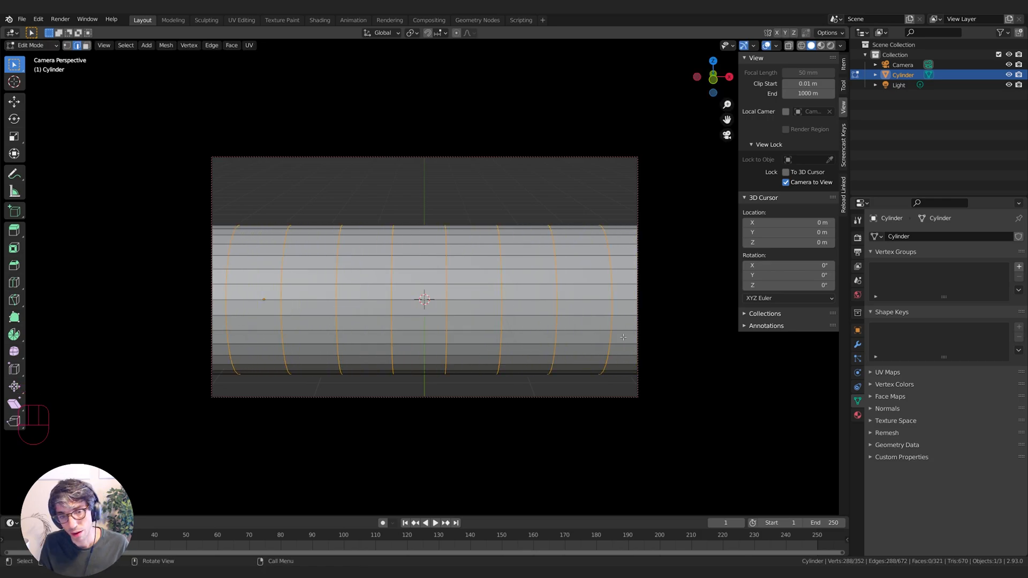
Step: Raise the edge loop just beyond the cylinder's middle slightly along the Z axis
alt+click(461, 293)
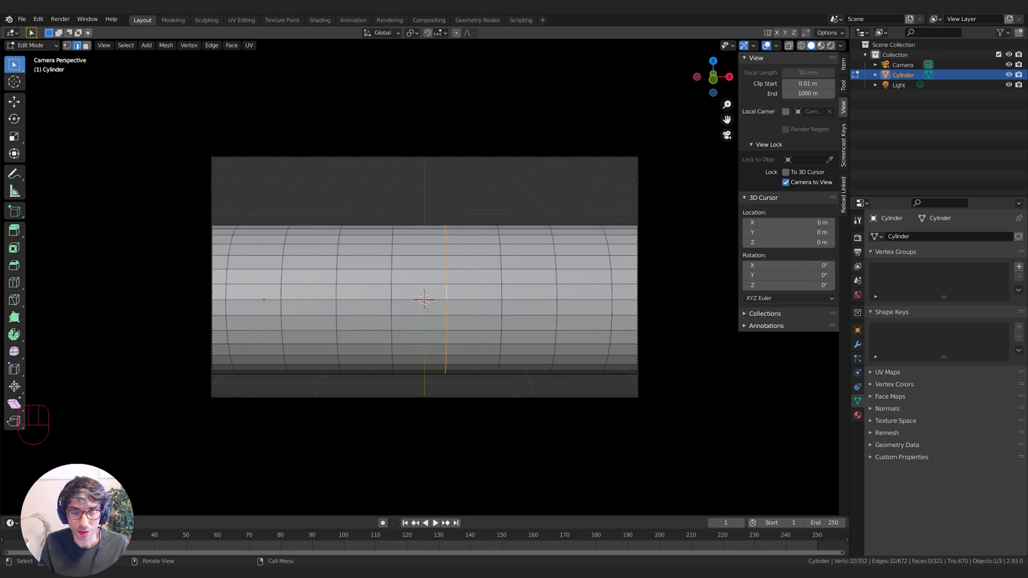
key(g)
key(z)
click(472, 291)
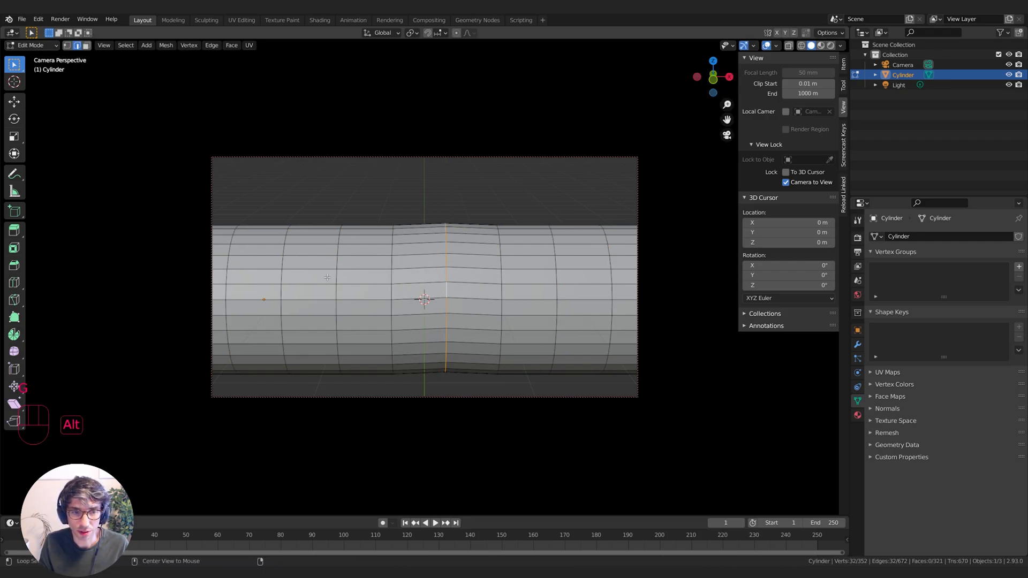
Step: Shift the second edge loop from the cylinder's left end along the Y axis and lower it slightly along Z
alt+click(281, 272)
key(g)
key(g)
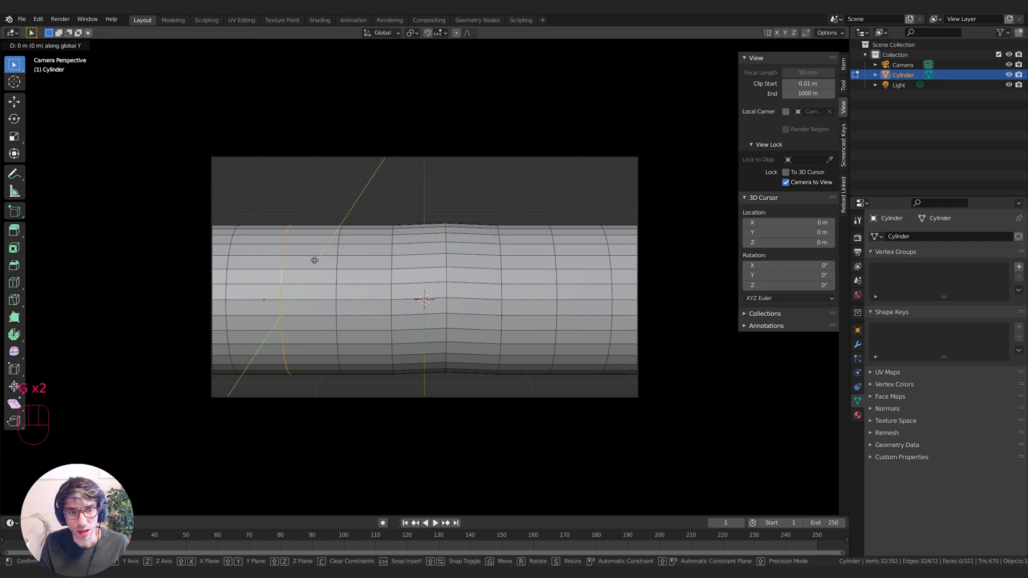
click(314, 261)
key(g)
key(z)
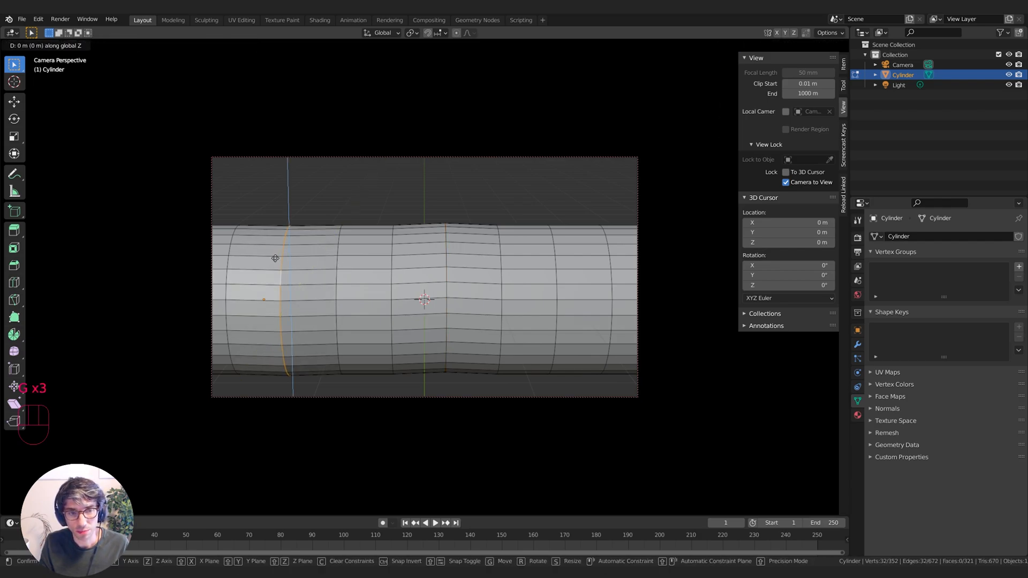
click(276, 260)
Step: Raise the third edge loop from the cylinder's left end slightly and lower the second loop from its right end
alt+click(336, 265)
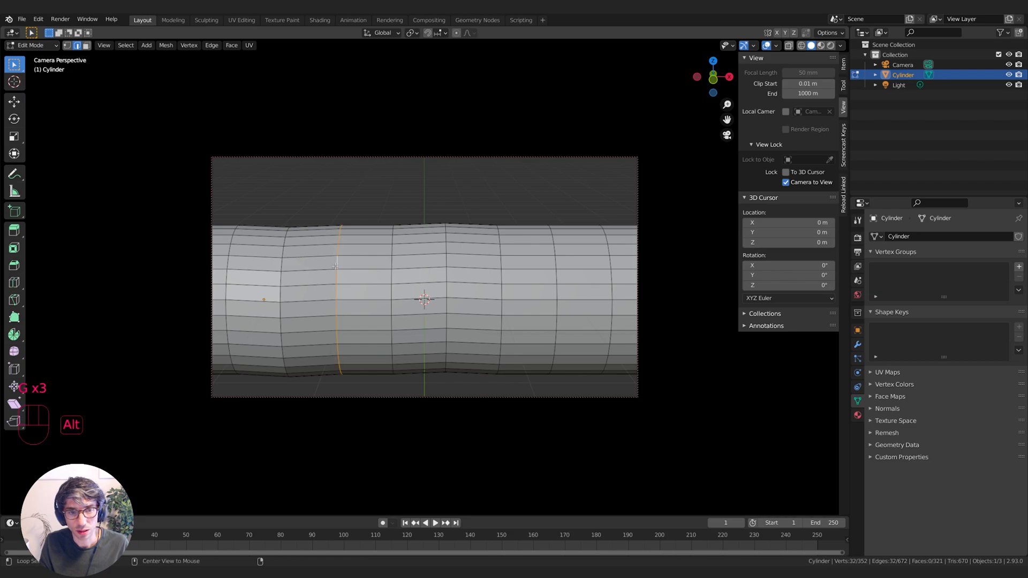
key(g)
click(336, 264)
alt+click(553, 278)
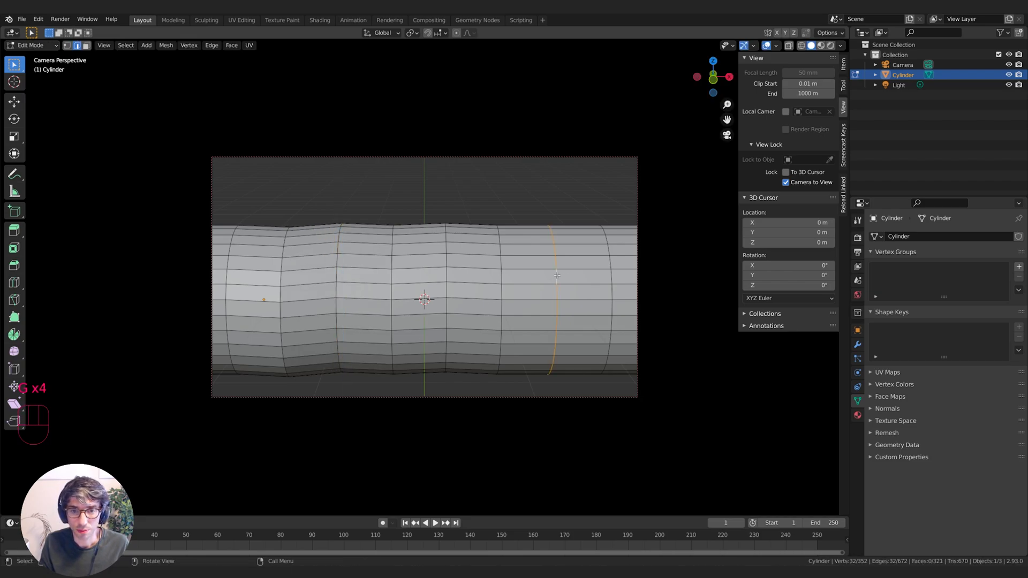
key(g)
click(556, 278)
Step: Raise the edge loop nearest the cylinder's right end along Z, shift it along Y, and return to Object Mode
alt+click(611, 281)
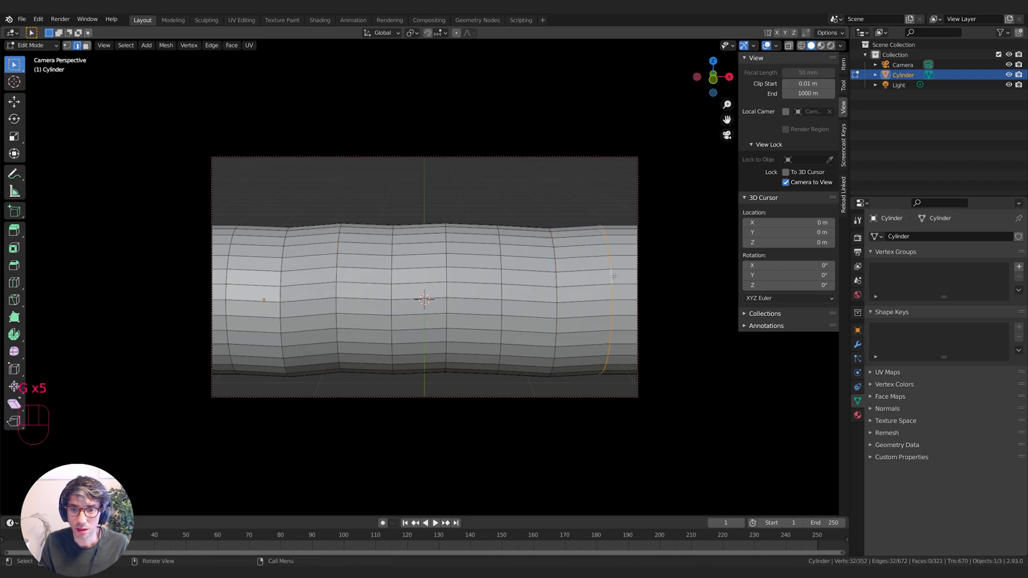
key(g)
key(z)
click(613, 273)
key(g)
key(y)
click(615, 304)
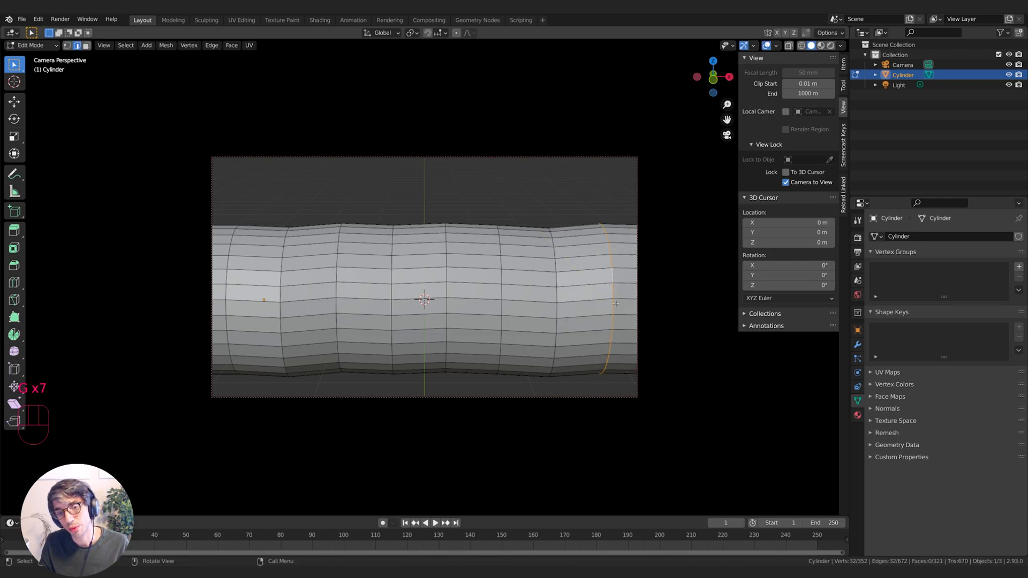
key(Tab)
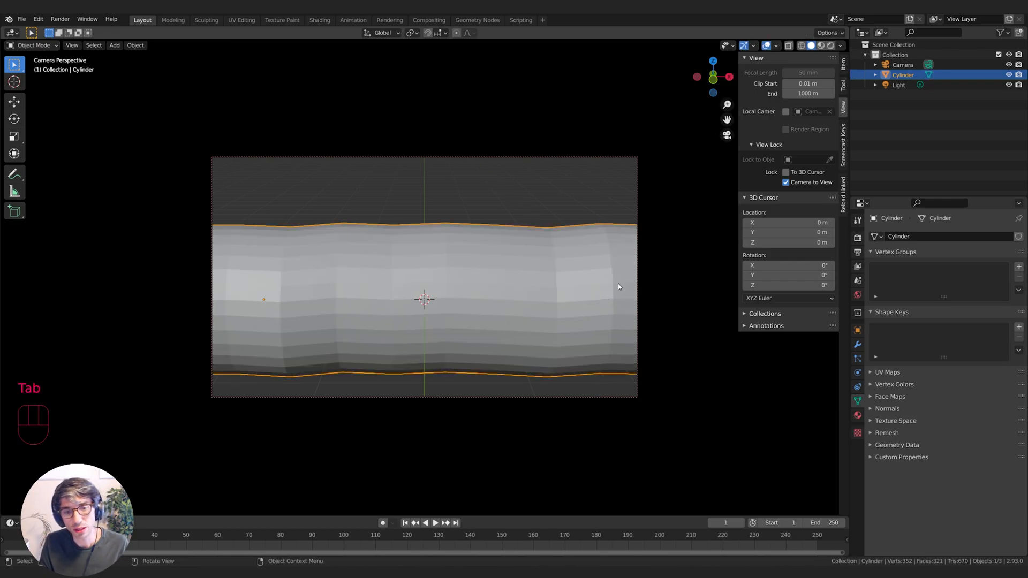
Step: Rotate the cylinder about the Z and Y axes to slope down across the camera frame, and raise it slightly
key(r)
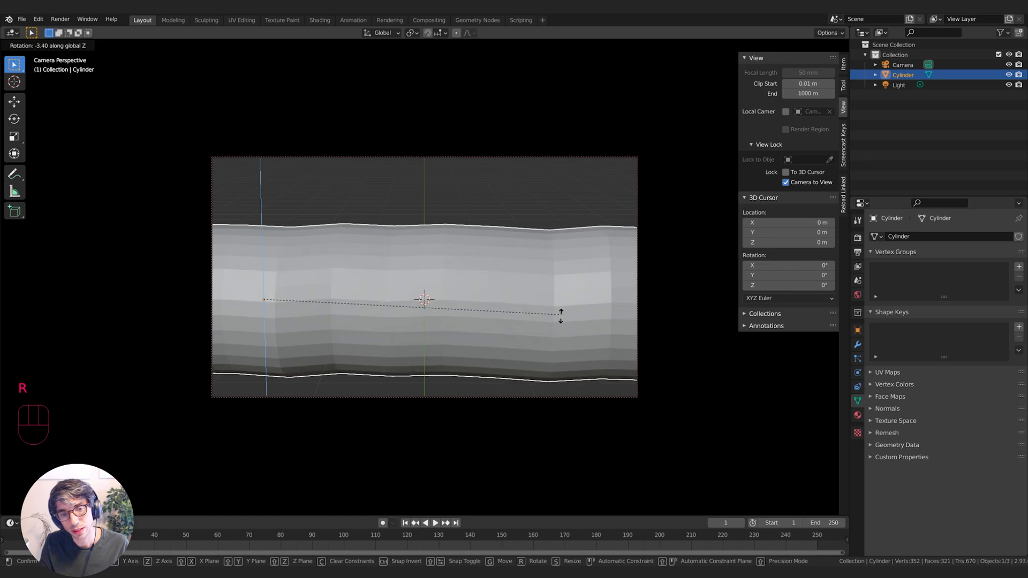
click(432, 343)
key(r)
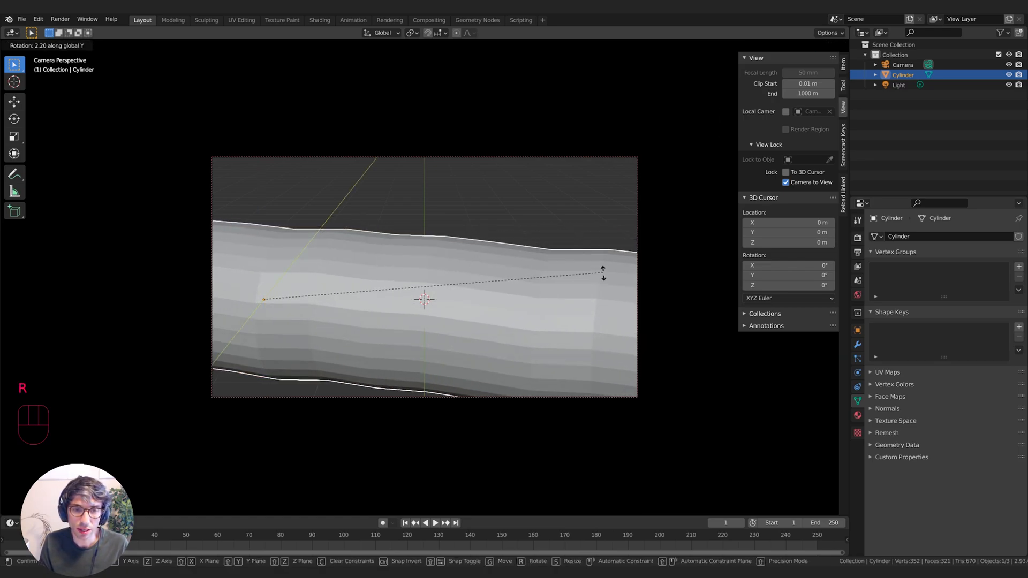
click(585, 314)
key(g)
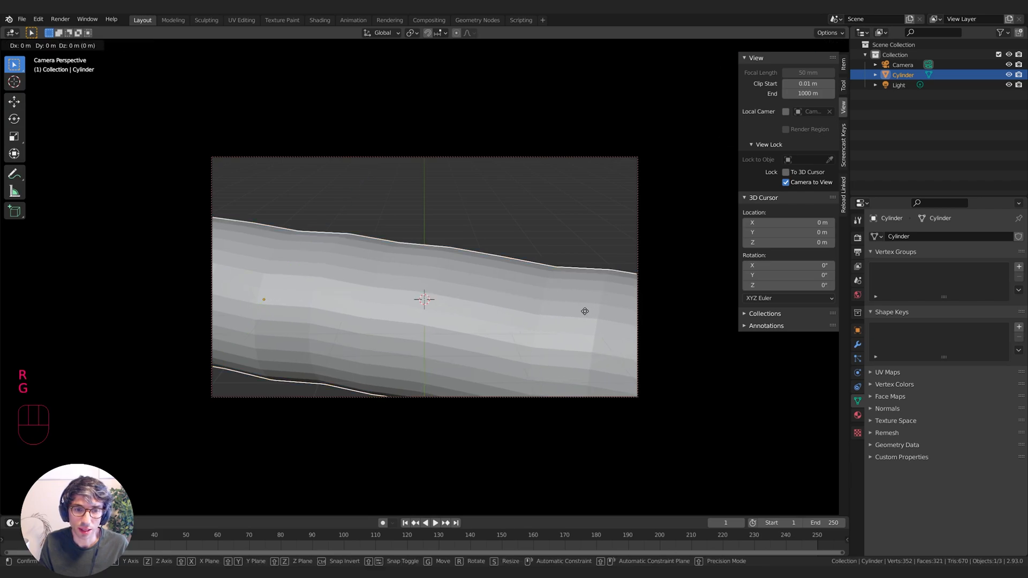
click(581, 297)
key(r)
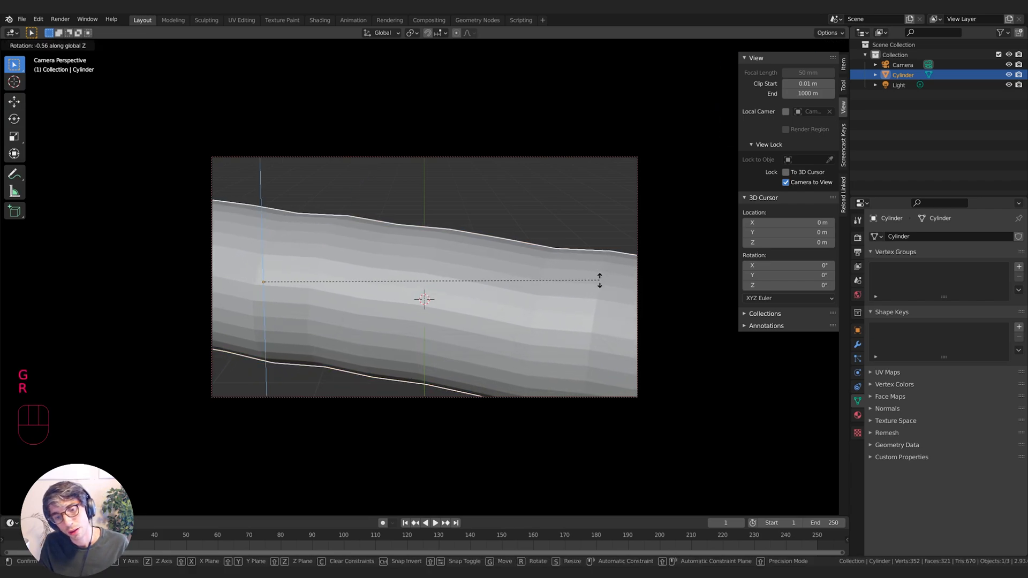
click(601, 289)
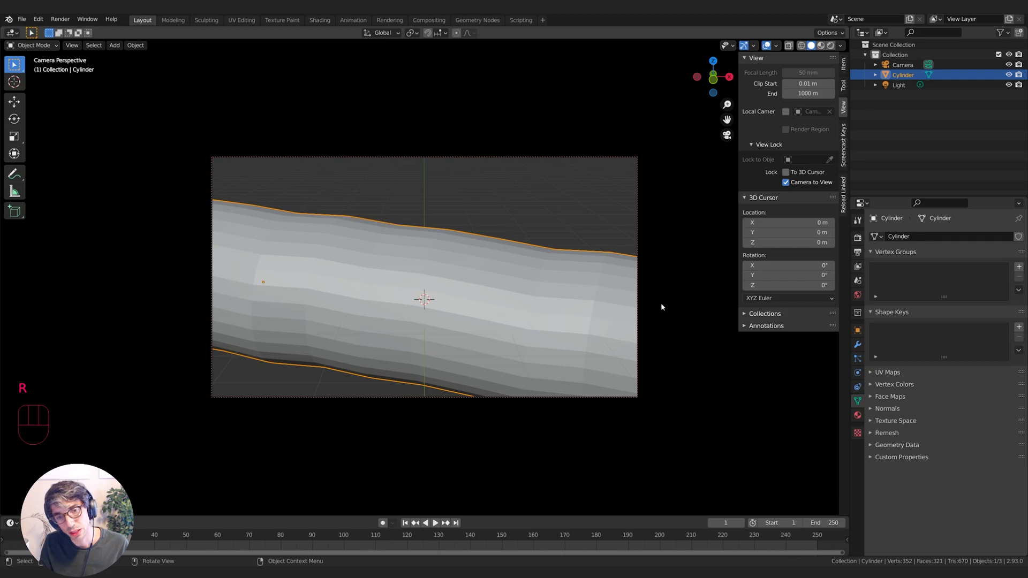
Step: Move the sloping cylinder slightly lower in the camera frame
key(a)
key(g)
key(z)
right_click(494, 284)
click(509, 257)
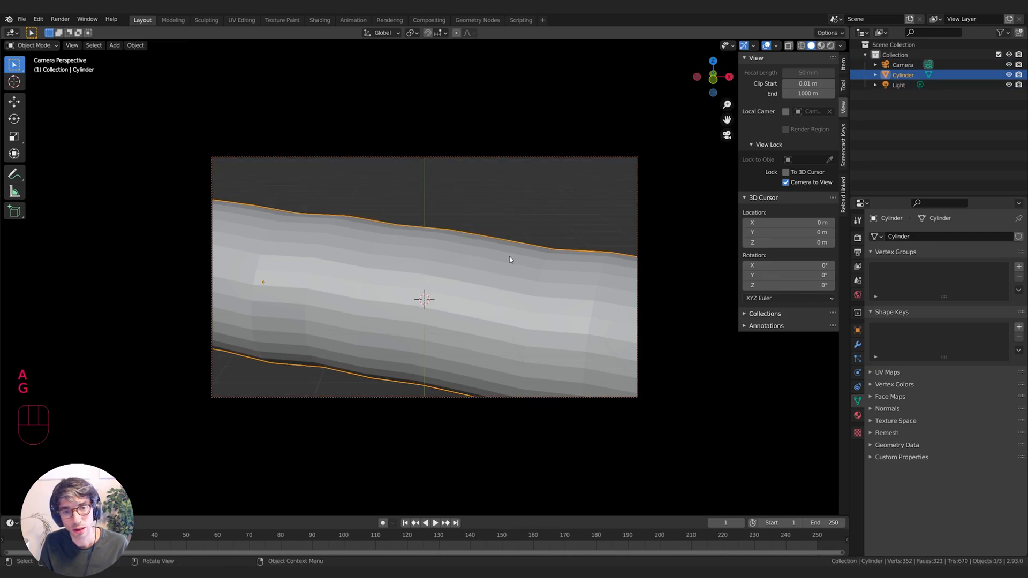
key(g)
click(508, 259)
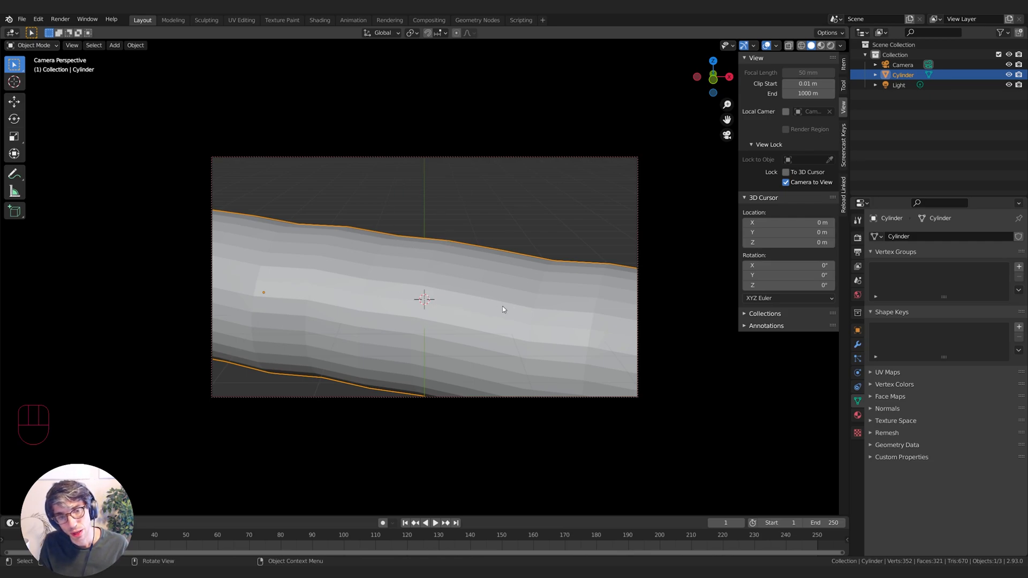
Step: Unlock the camera from the view and select the edge loop around the cylinder's open end in Edit Mode
click(785, 183)
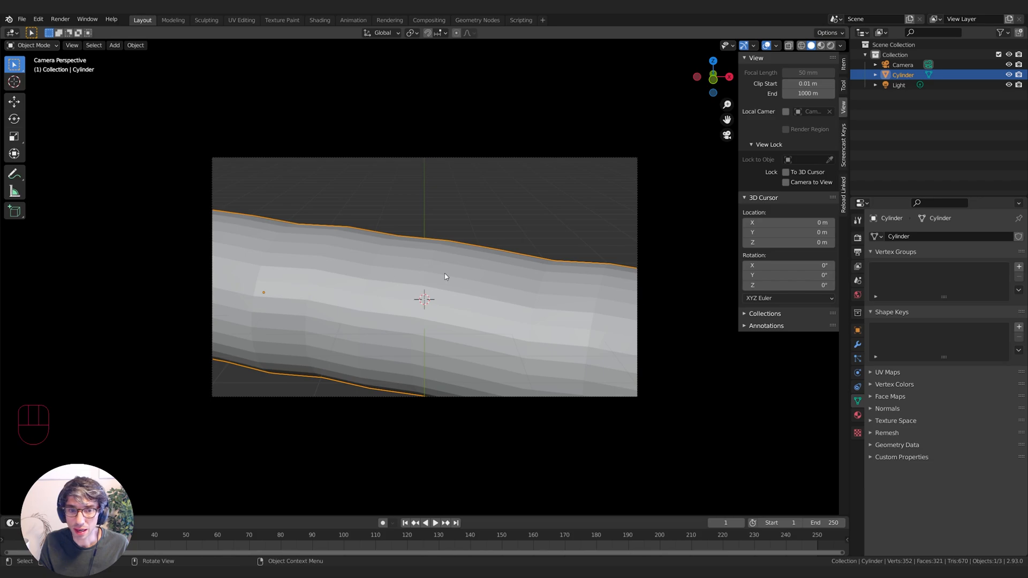
middle_drag(445, 277, 442, 276)
scroll(442, 276, down, 4)
shift+middle_drag(539, 285, 519, 283)
key(Tab)
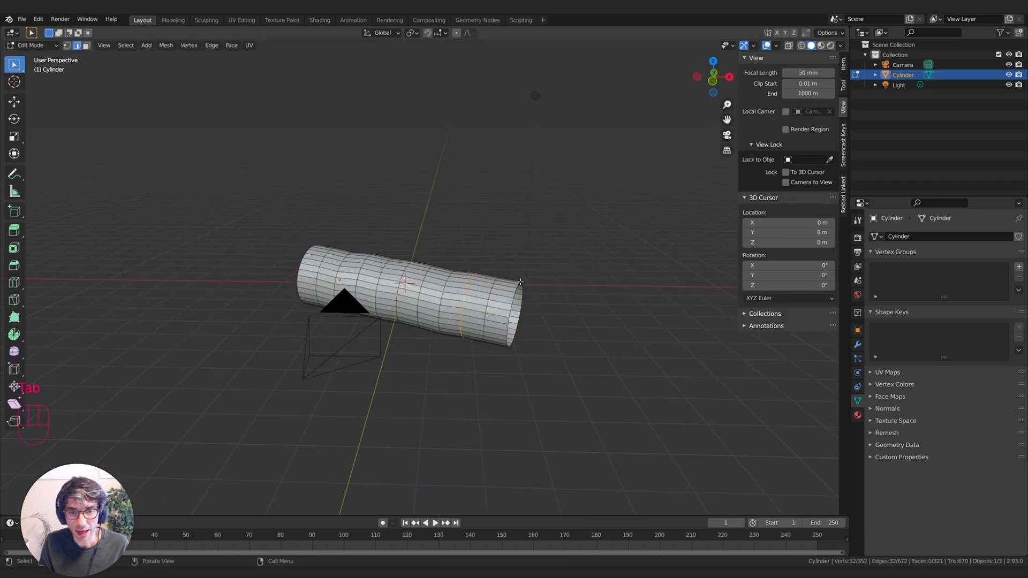
scroll(519, 283, up, 1)
alt+click(533, 306)
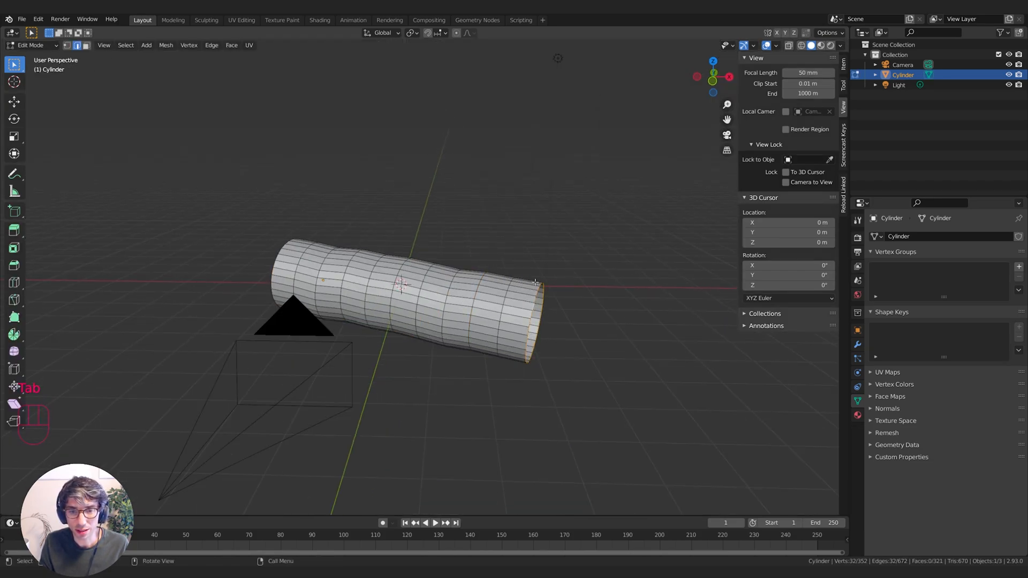
Step: Taper the cylinder by scaling its open end to about 0.73 with smooth proportional editing at a size of about 6.12
click(456, 34)
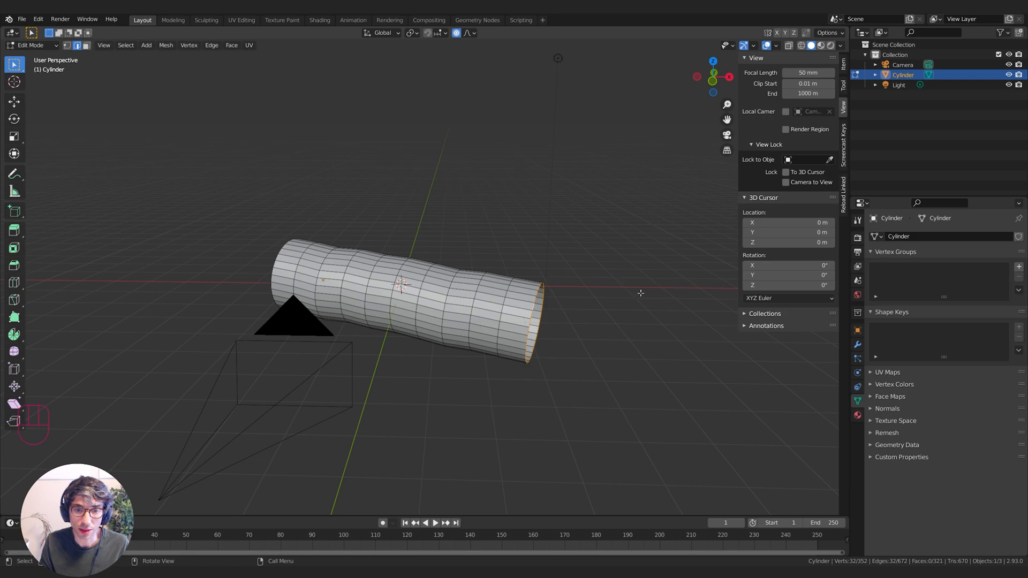
key(s)
scroll(630, 296, down, 7)
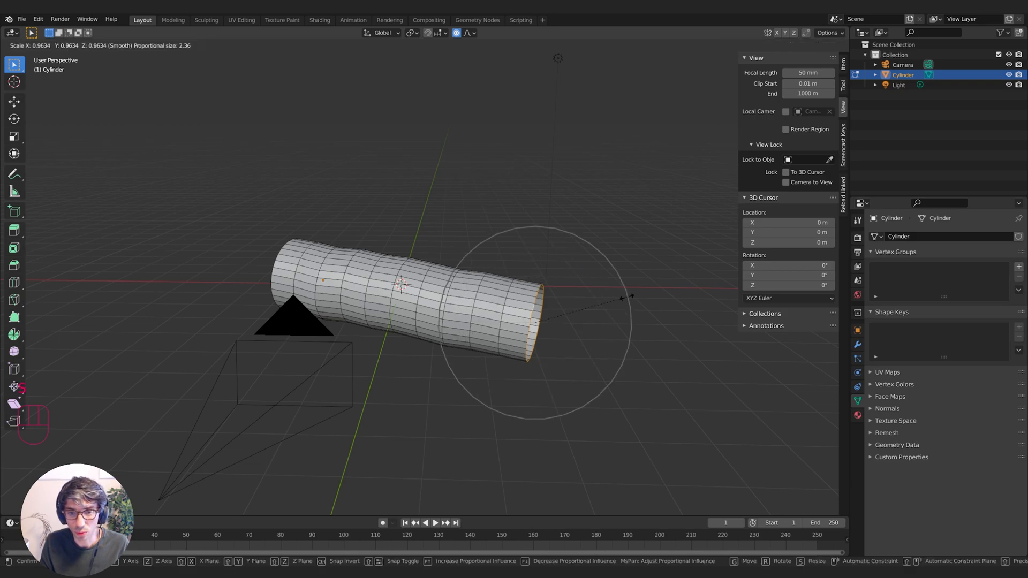
scroll(625, 297, down, 8)
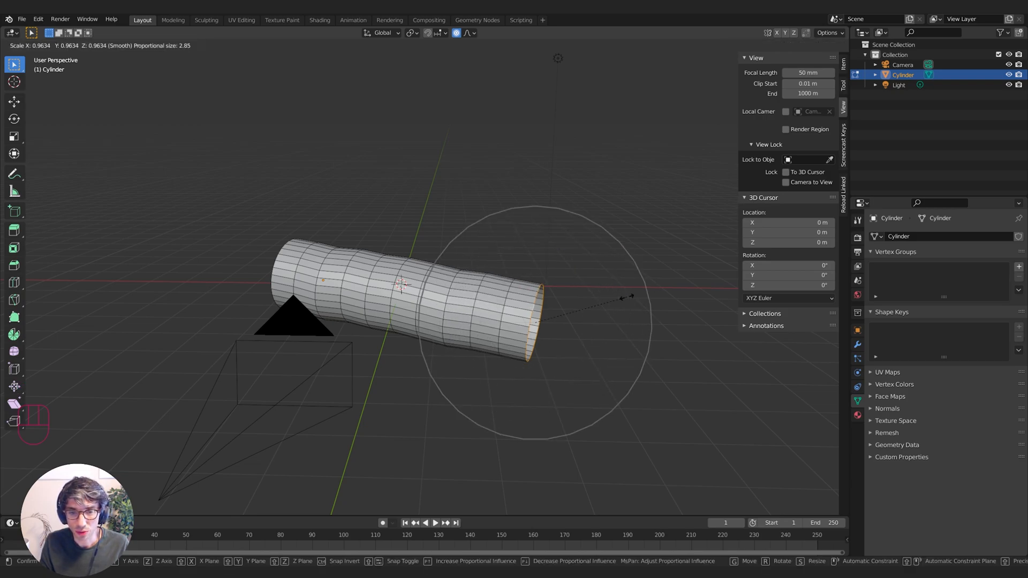
scroll(618, 299, down, 4)
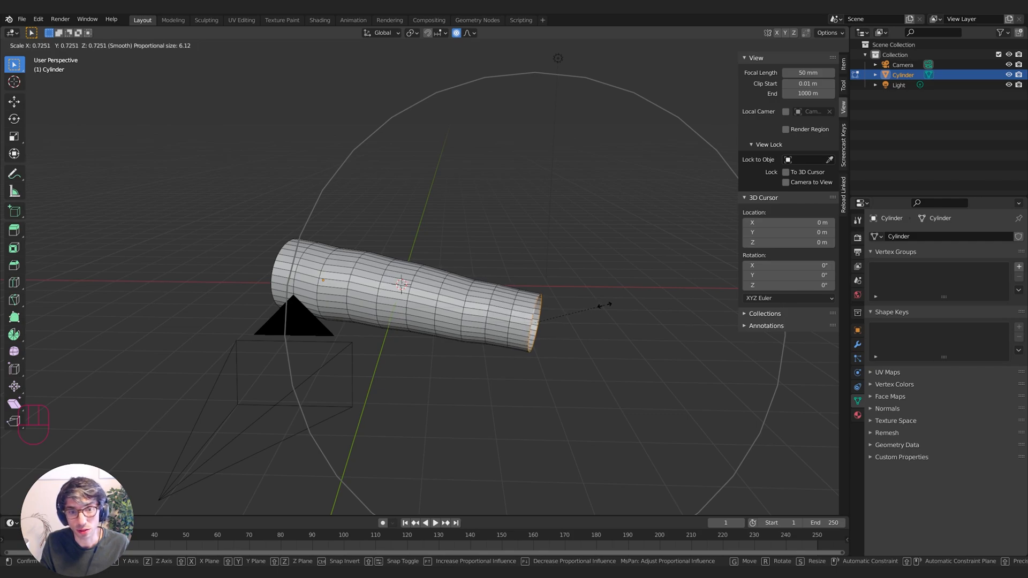
click(603, 305)
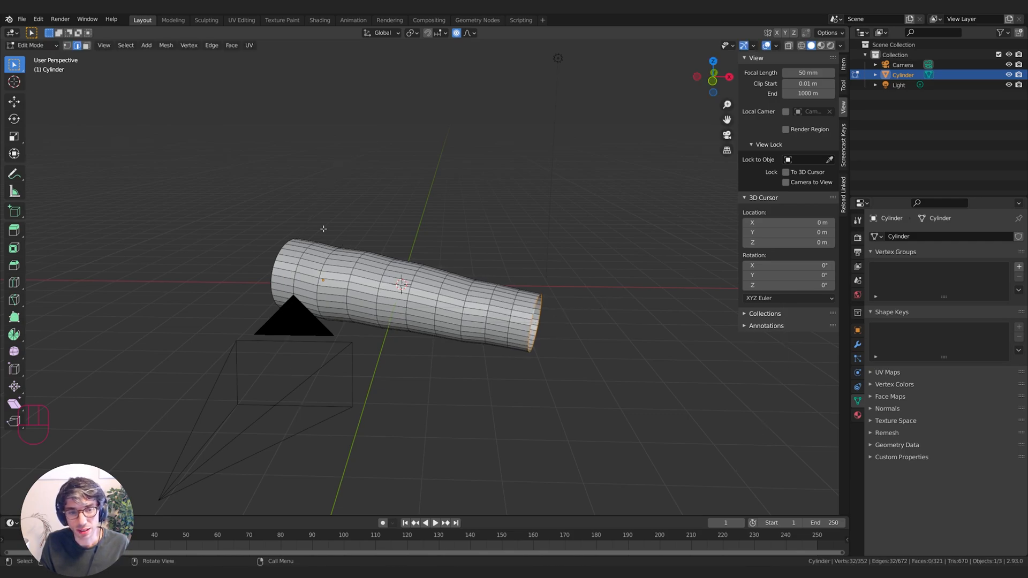
key(Tab)
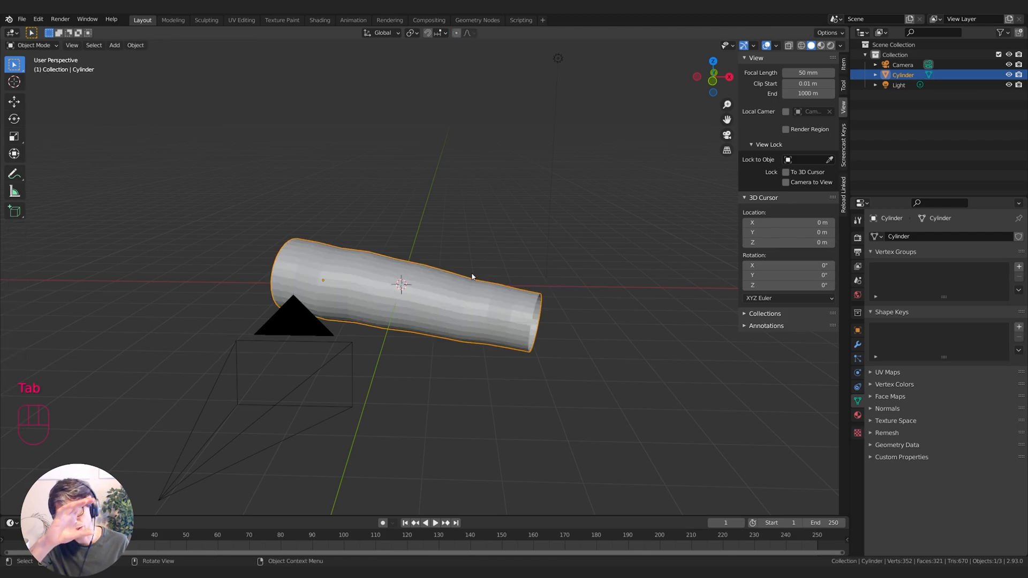
Step: Apply smooth shading to the tapered cylinder while looking through the camera
key(KP_0)
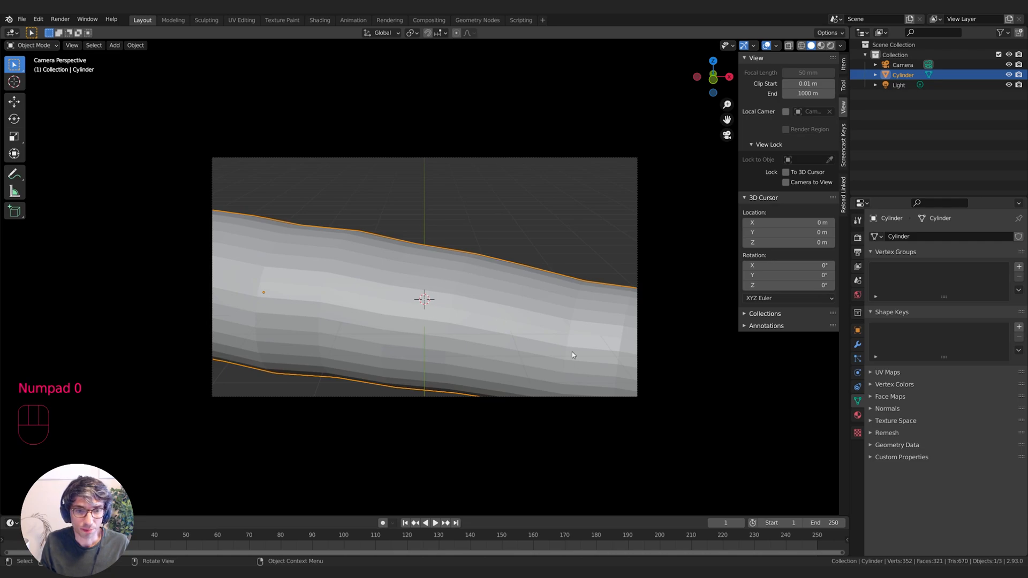
right_click(498, 319)
click(500, 316)
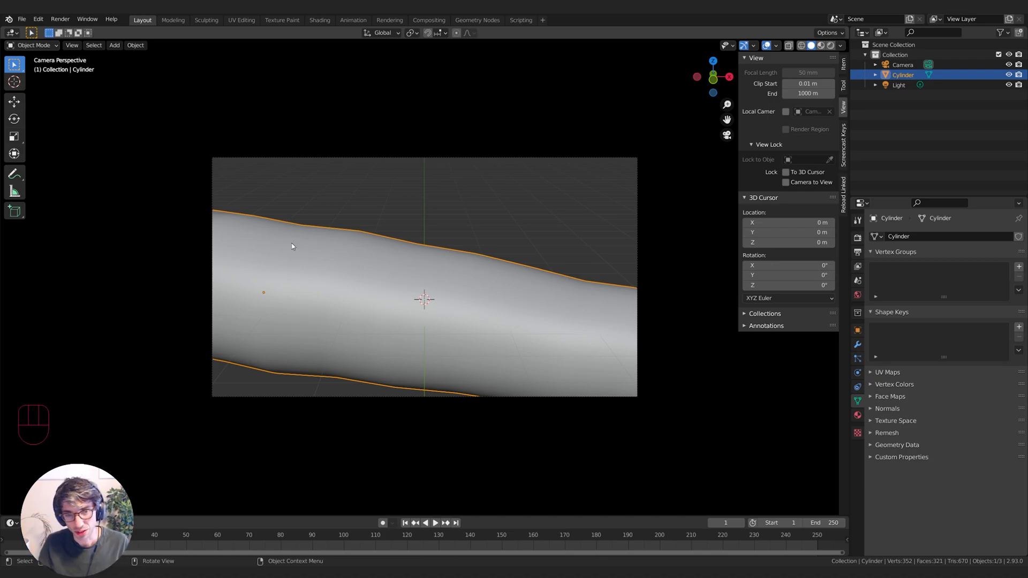
Step: Rename the cylinder object as Tree
double_click(902, 74)
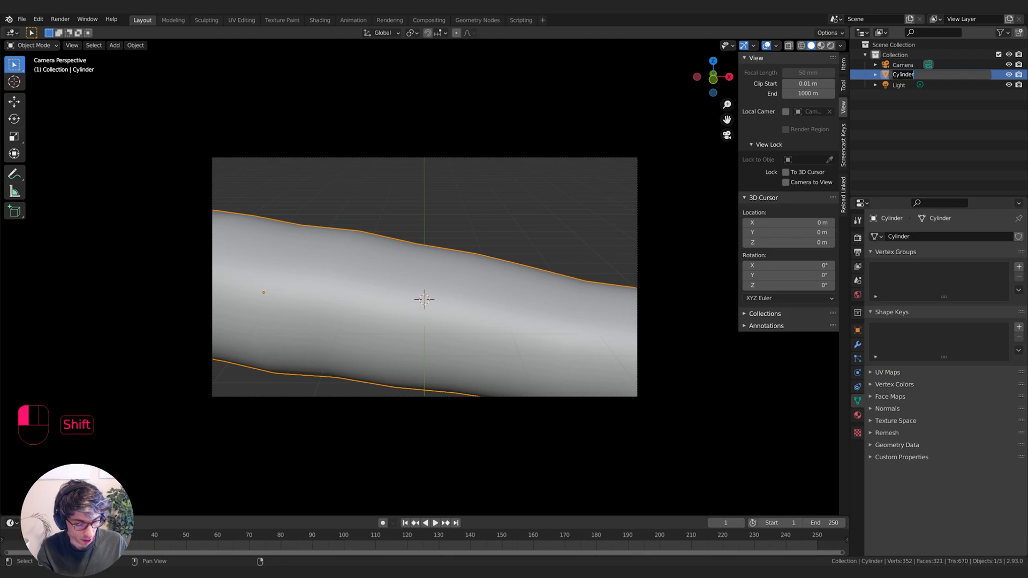
text(Tr)
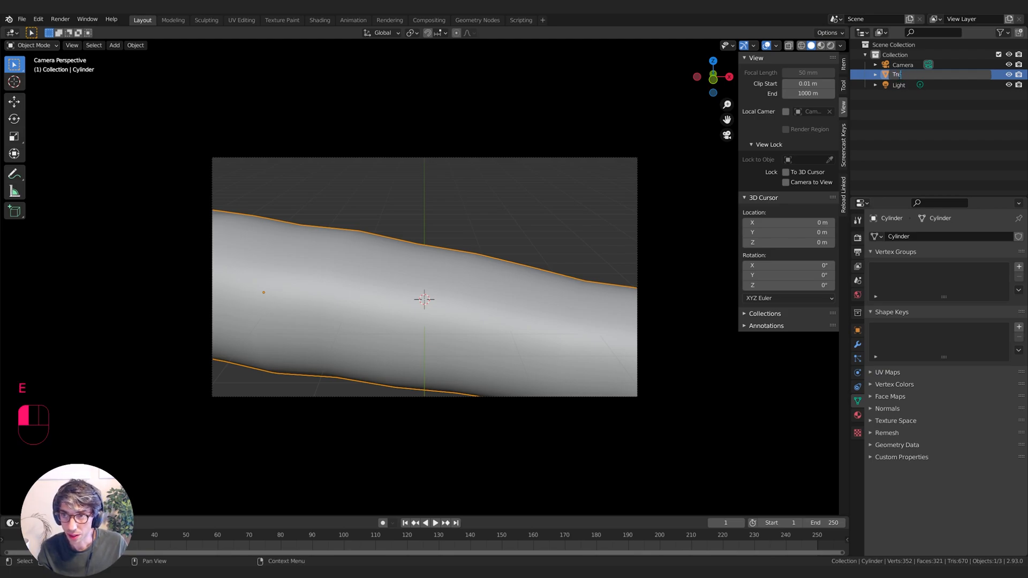
text(e)
key(BackSpace)
text(ee)
key(Return)
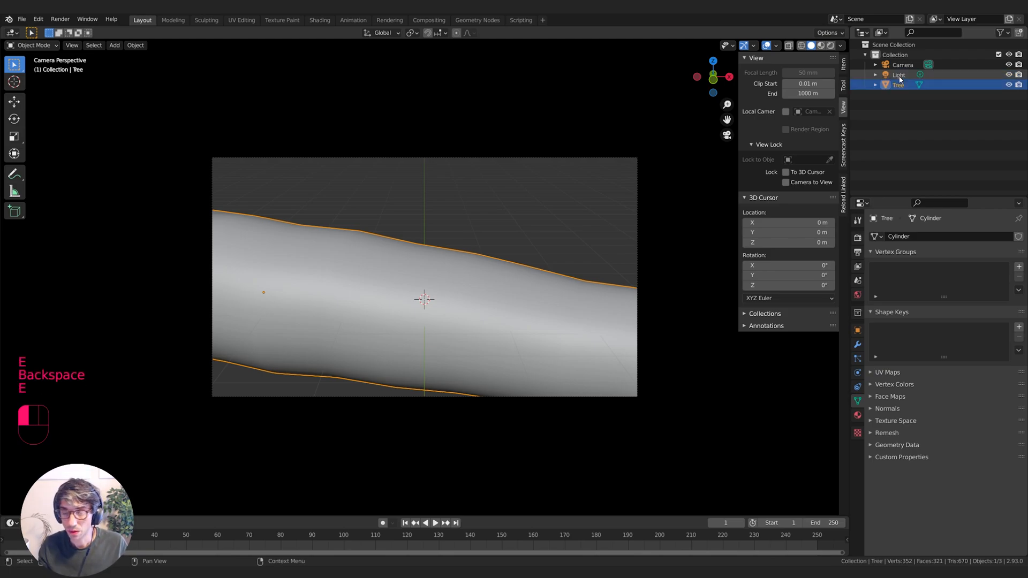
Step: Add a new collection inside the main Collection and name it Bark
click(903, 54)
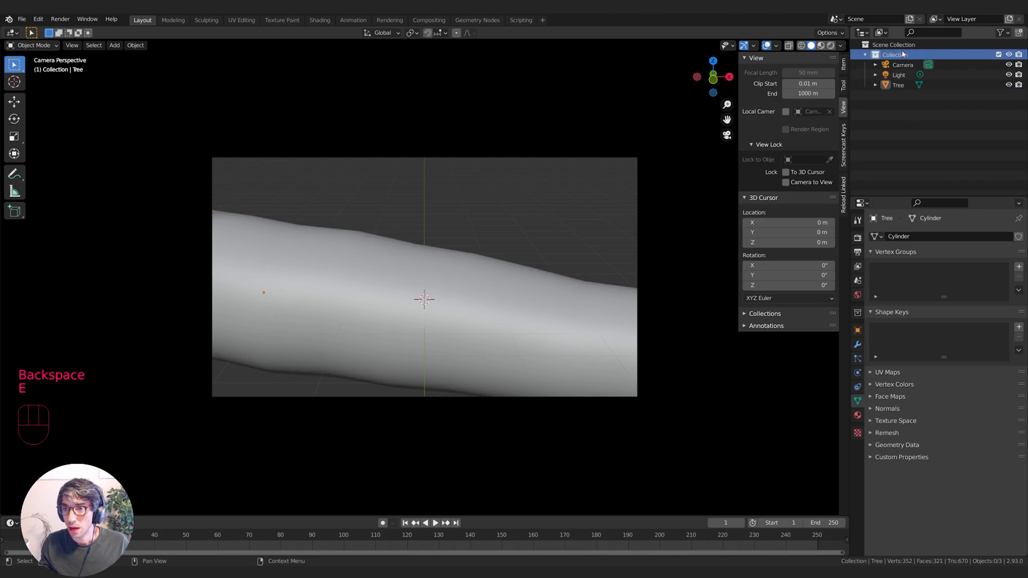
click(1018, 33)
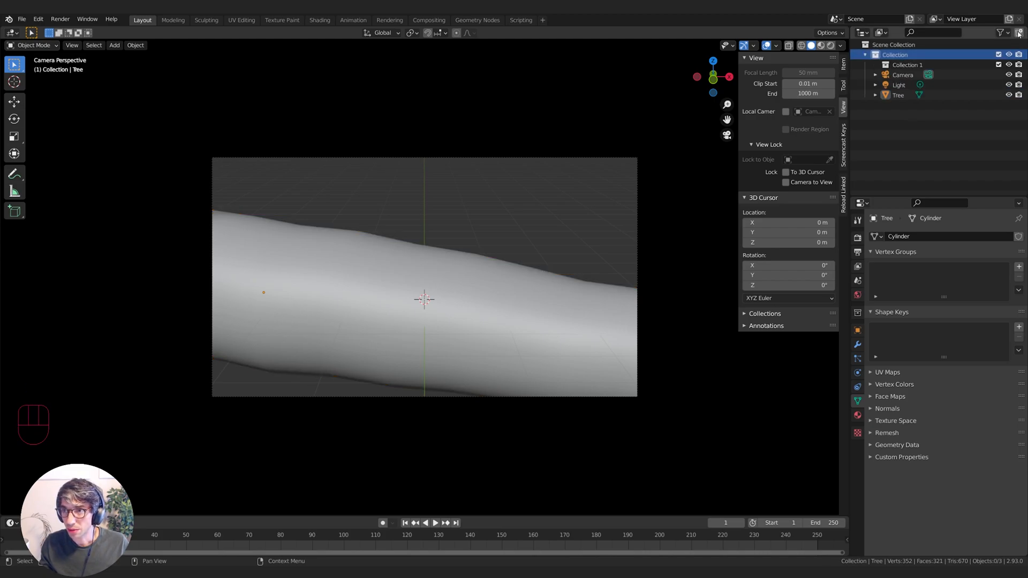
double_click(907, 64)
text(Bark)
key(Return)
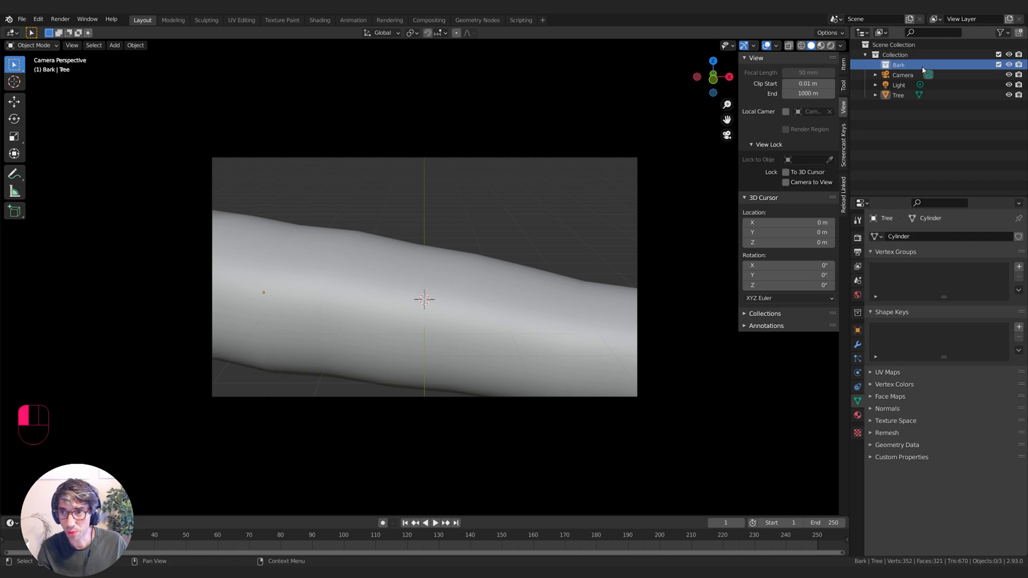
Step: Hide the Tree object in the viewport and switch to the front orthographic view
middle_drag(498, 252, 466, 258)
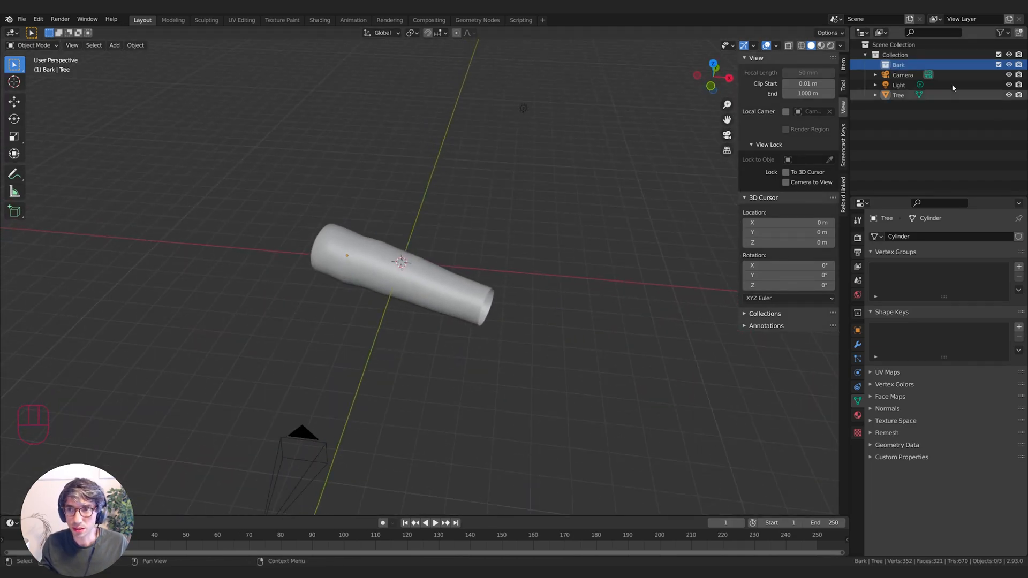
click(1009, 94)
middle_drag(375, 263, 384, 238)
key(KP_1)
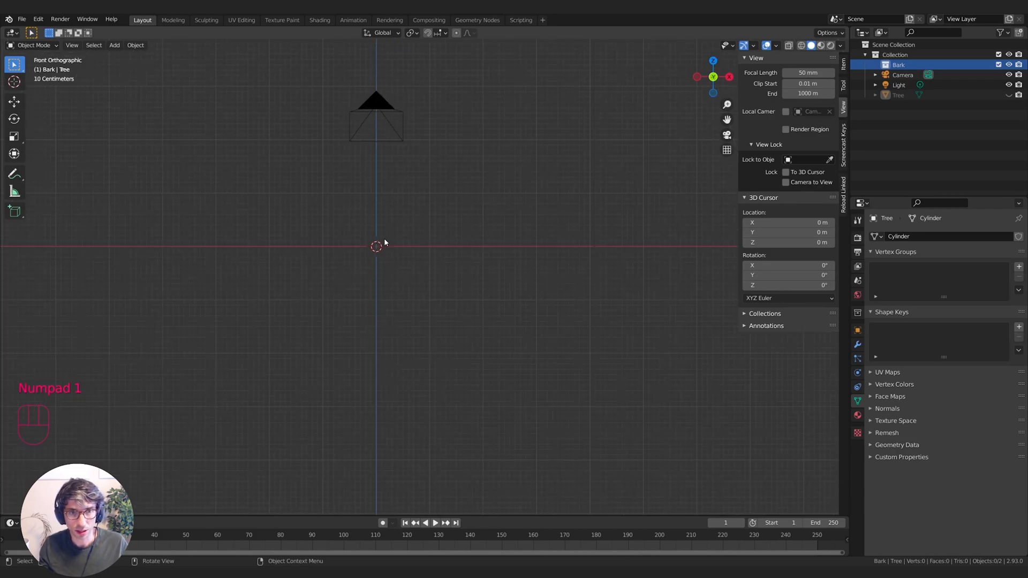
Step: In the top view, add a cube mesh inside the Bark collection and scale it down uniformly to about 0.095
key(KP_7)
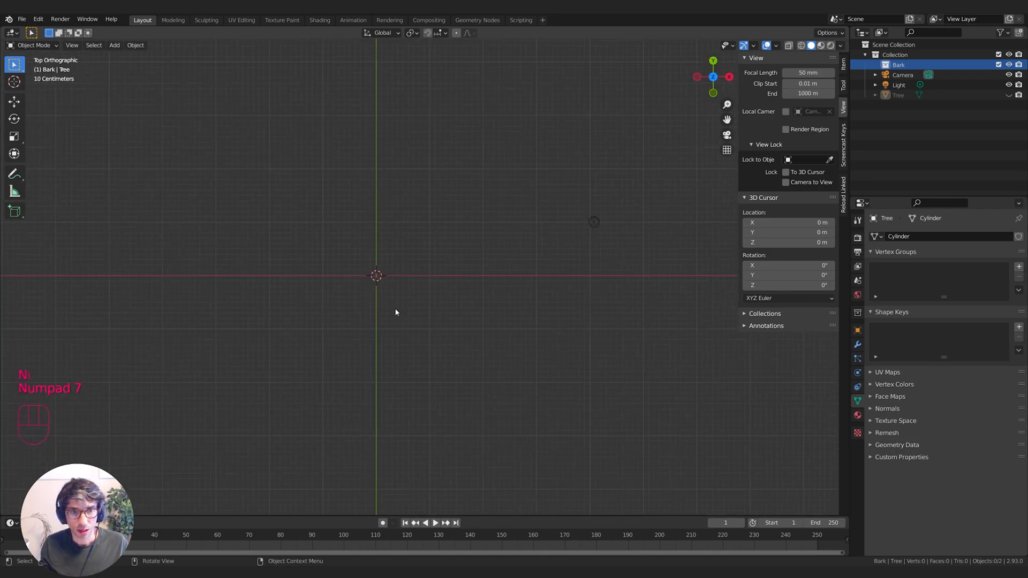
shift+middle_drag(396, 312, 444, 295)
key(shift+a)
mouse_move(417, 291)
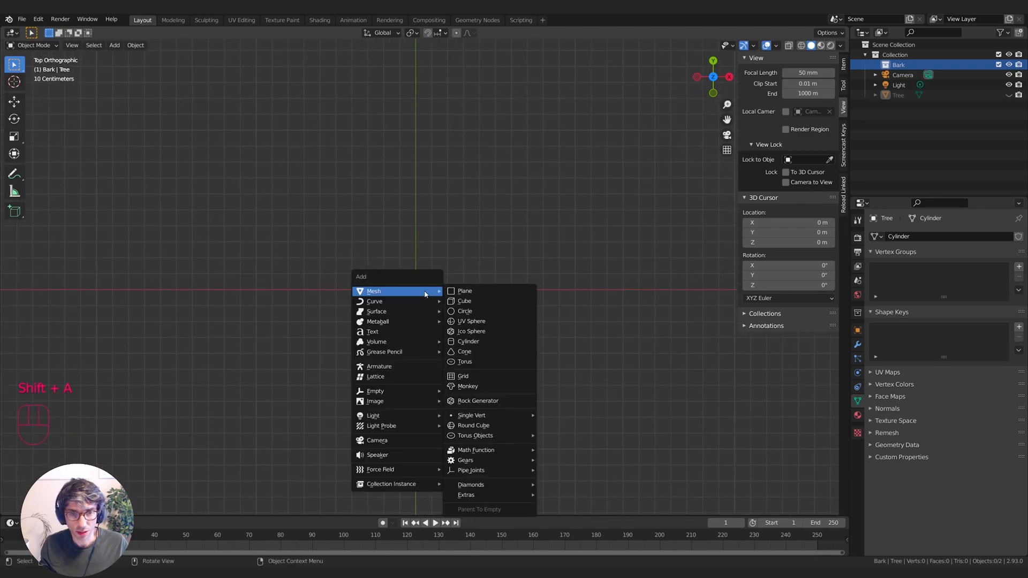
click(465, 301)
key(s)
click(437, 290)
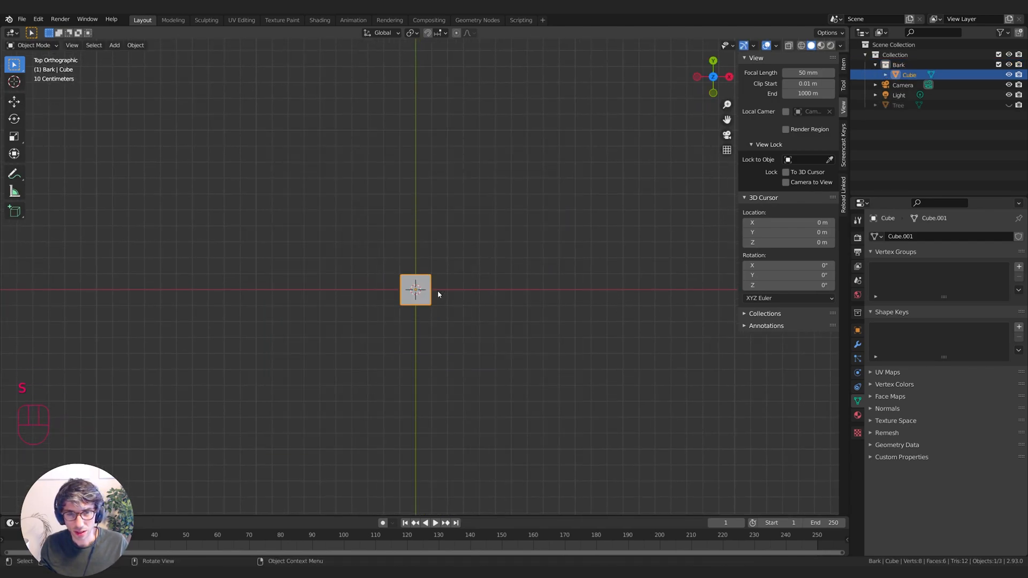
Step: Stretch the cube along X to a scale of about 0.46 and flatten it along Z to about 0.024
key(s)
key(x)
click(487, 294)
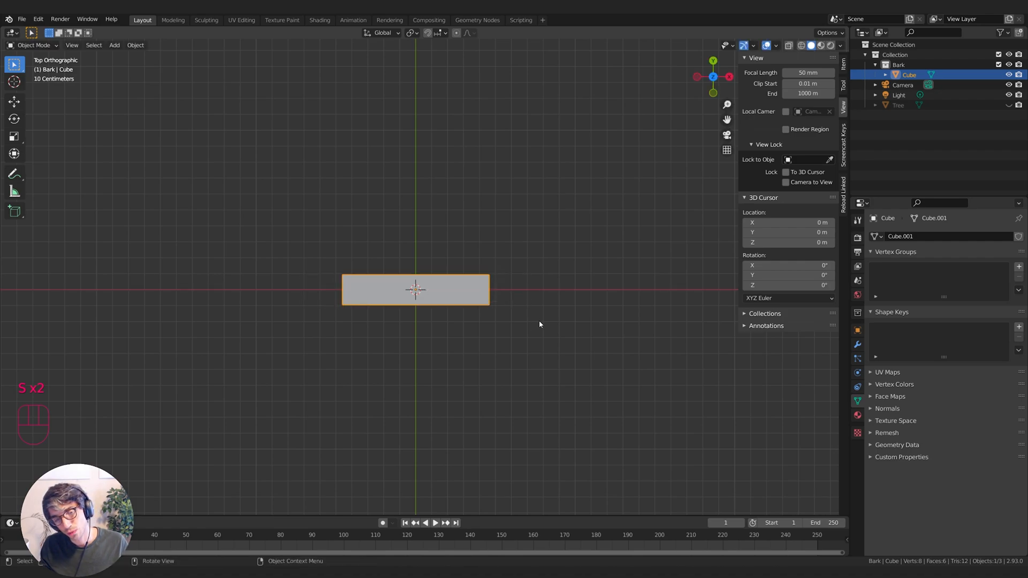
middle_drag(505, 337, 589, 241)
key(s)
key(z)
click(474, 193)
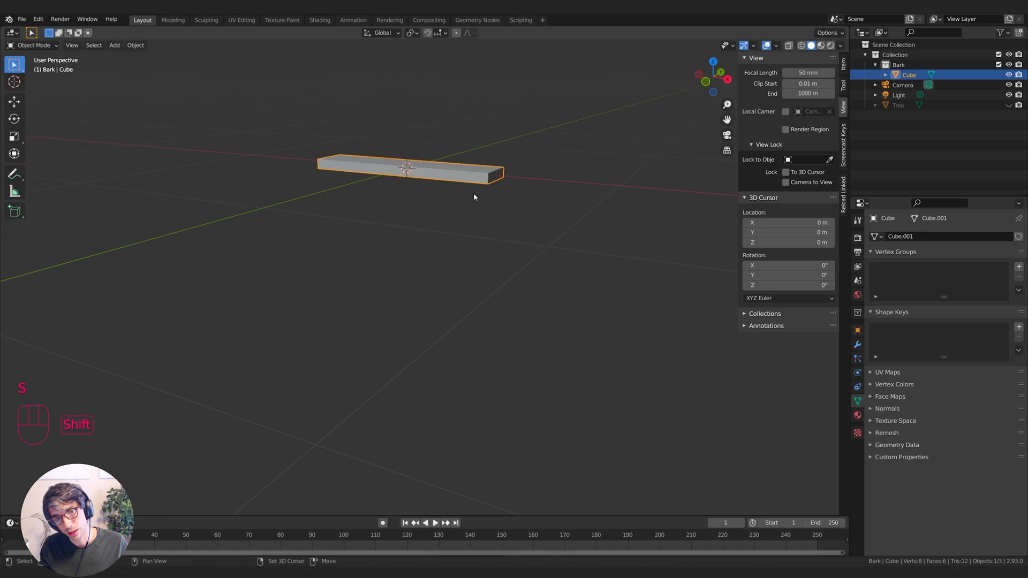
middle_drag(473, 193, 537, 327)
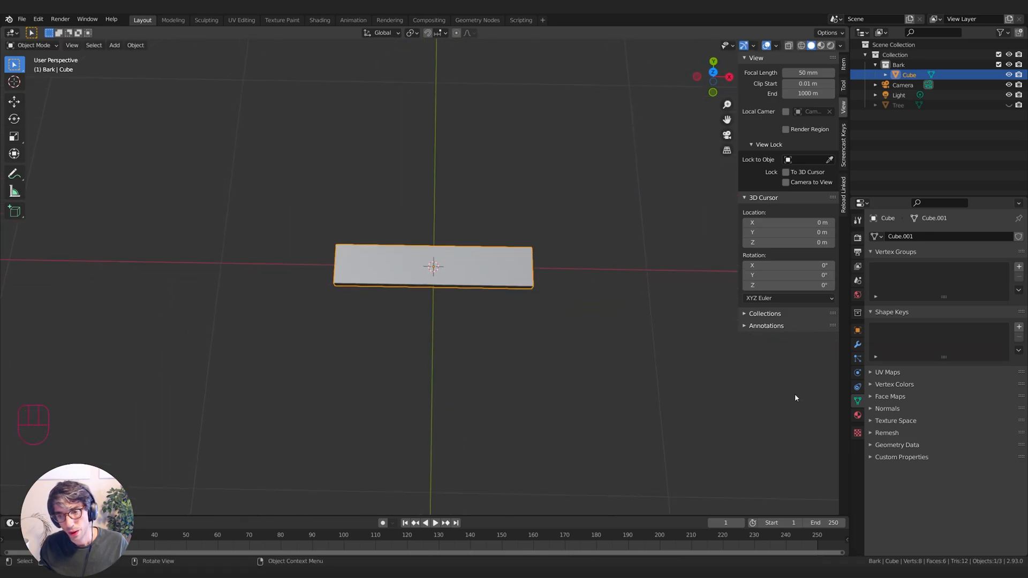
Step: Add a Subdivision Surface modifier to the flat cube with viewport and render levels both set to 4
click(858, 346)
click(895, 238)
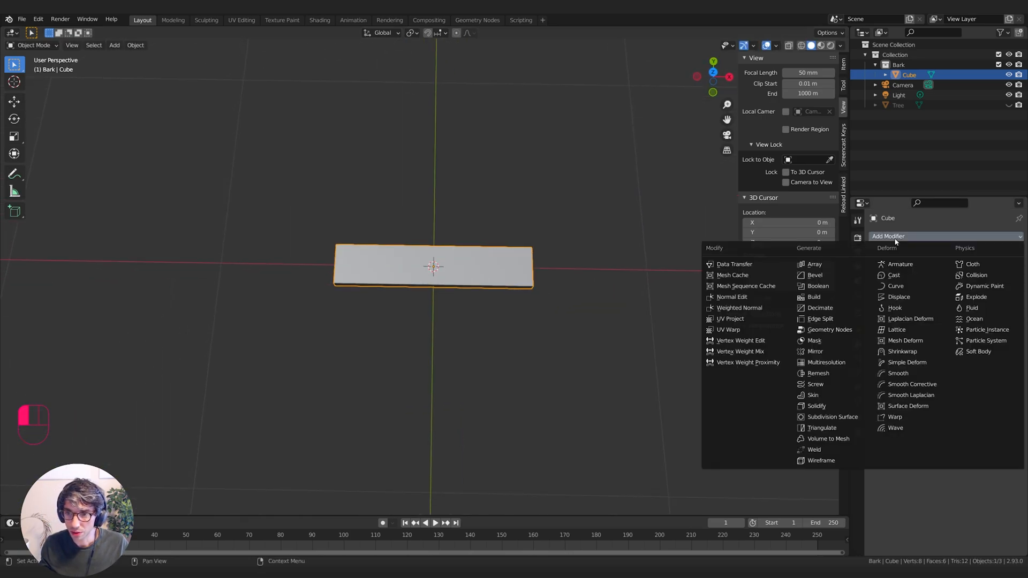
click(832, 417)
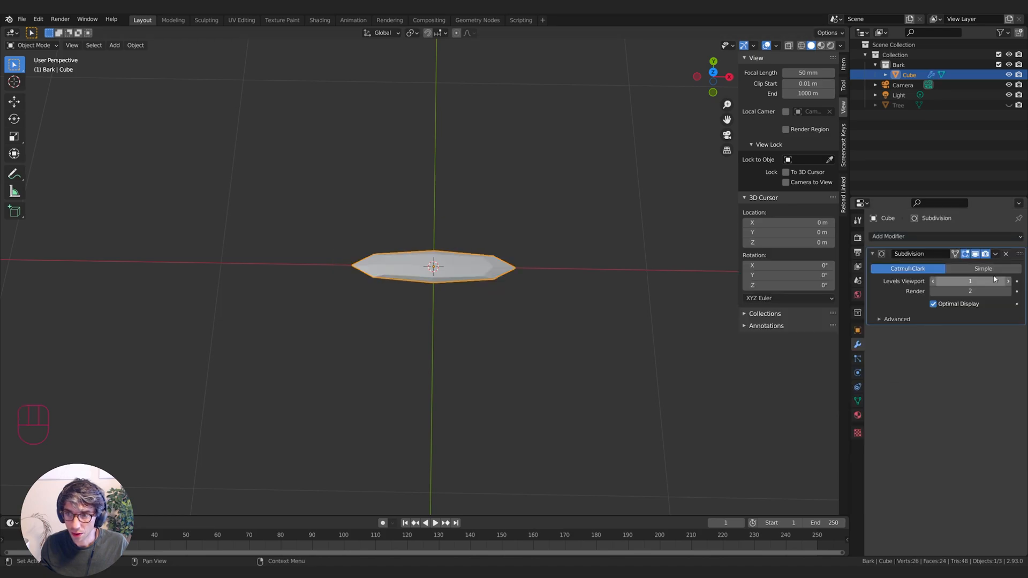
click(1007, 281)
click(1007, 291)
click(1007, 281)
click(1007, 291)
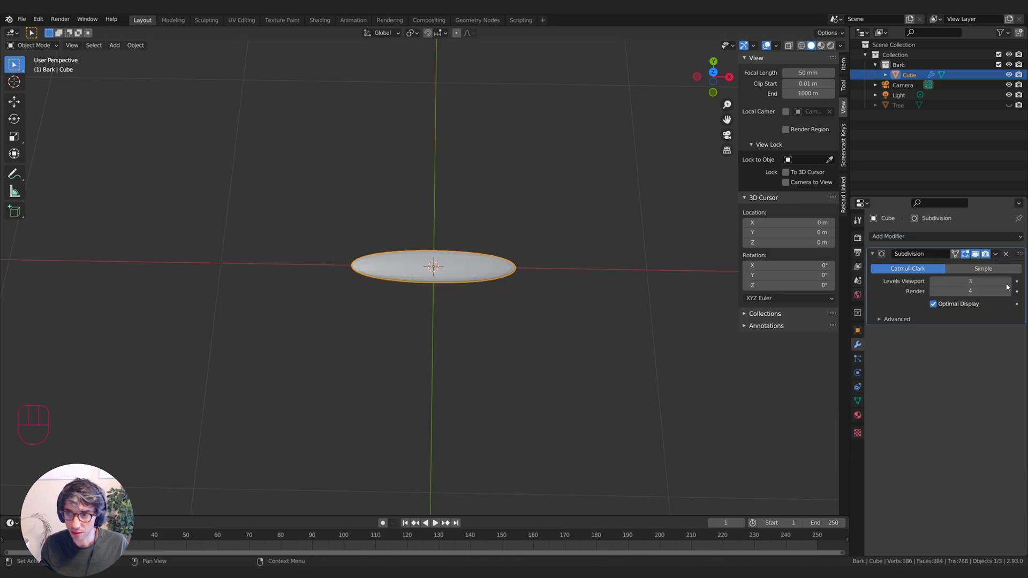
click(1007, 281)
middle_drag(581, 322, 525, 361)
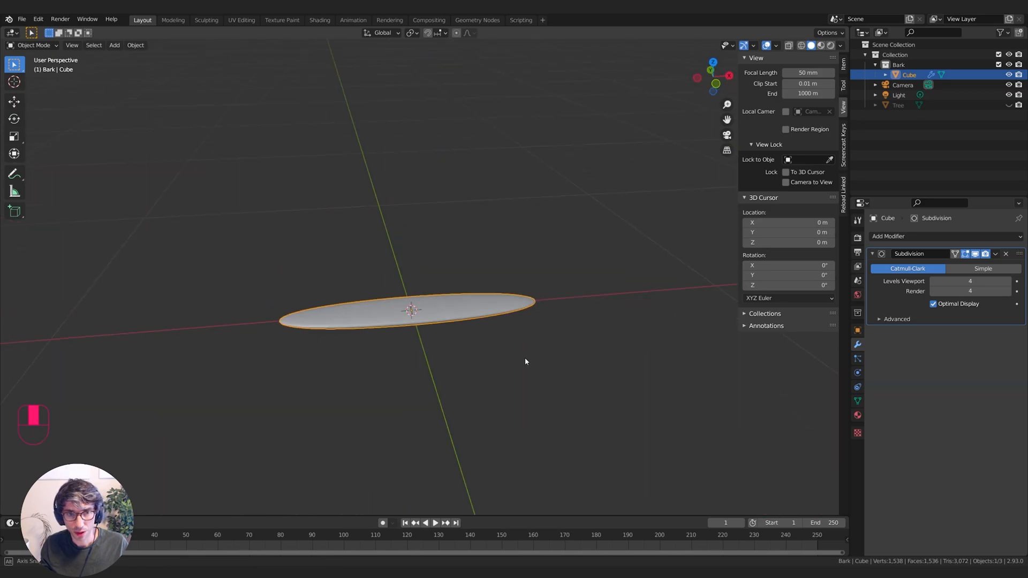
Step: Add a Displace modifier to the bark piece with a new texture of type Clouds
click(929, 236)
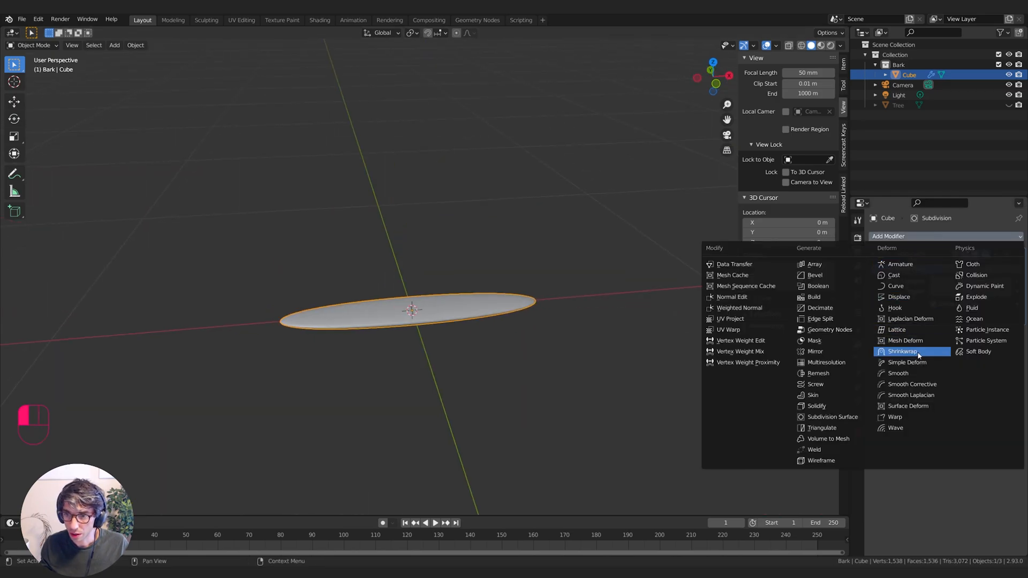
click(909, 296)
click(957, 348)
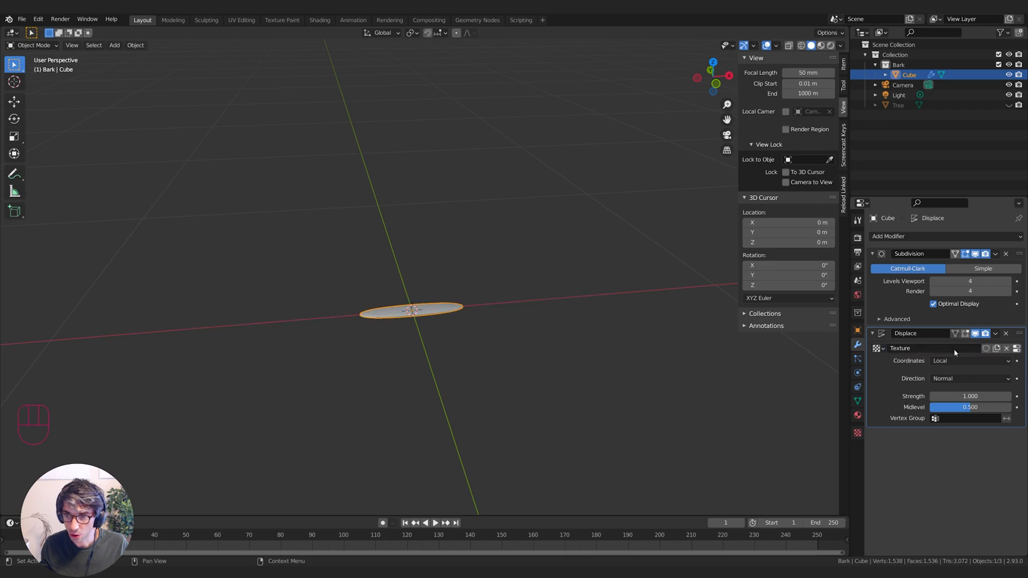
click(856, 432)
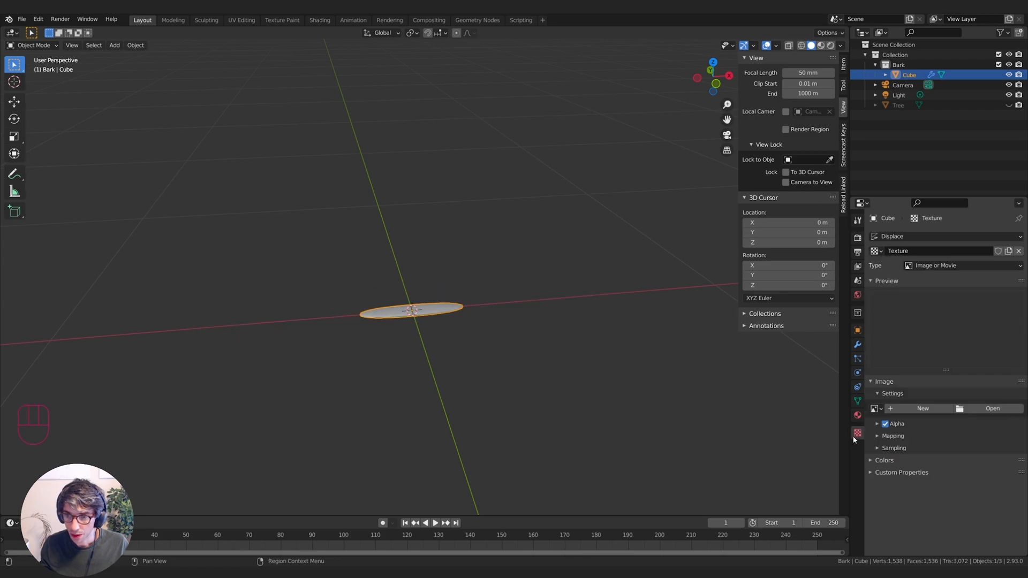
click(929, 265)
click(926, 299)
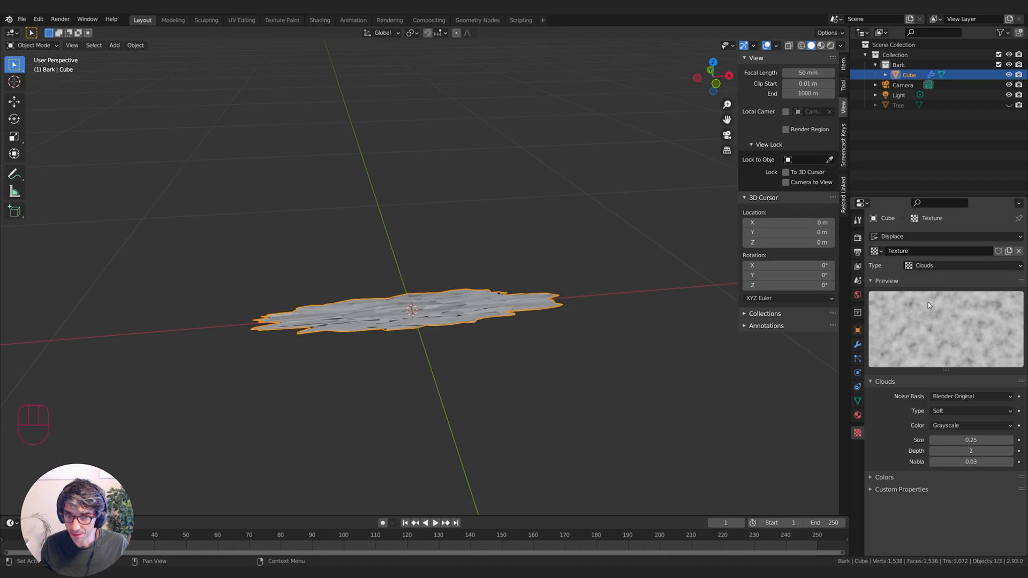
middle_drag(567, 322, 594, 287)
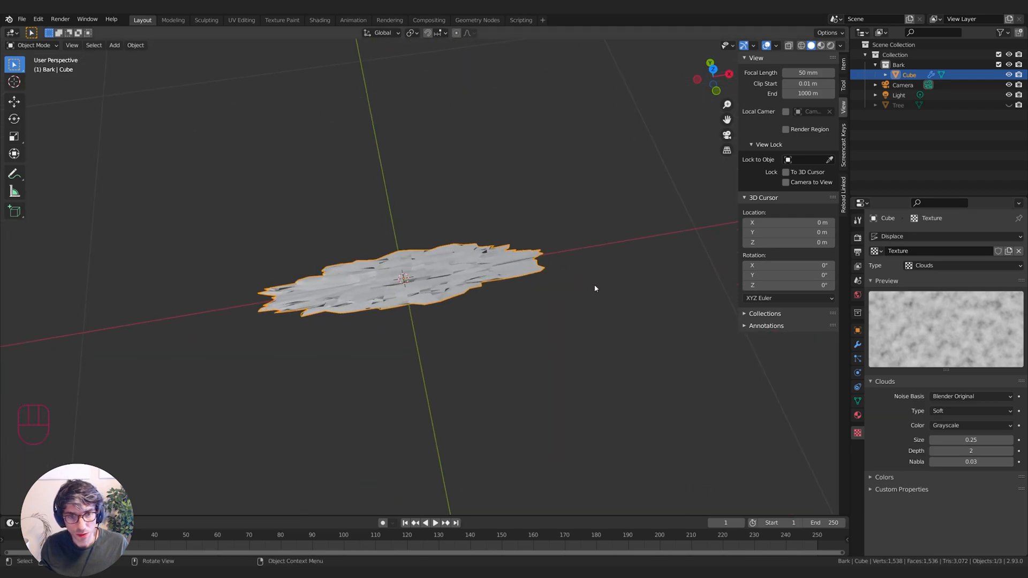
Step: Set the Clouds texture size to about 0.86 and shade the bark piece smooth
scroll(741, 372, up, 3)
mouse_move(971, 439)
mouse_down()
mouse_move(1007, 439)
mouse_move(986, 439)
mouse_up()
mouse_move(594, 374)
middle_down()
mouse_move(583, 371)
mouse_move(564, 307)
mouse_move(600, 384)
middle_up()
right_click(416, 282)
middle_drag(464, 294, 427, 376)
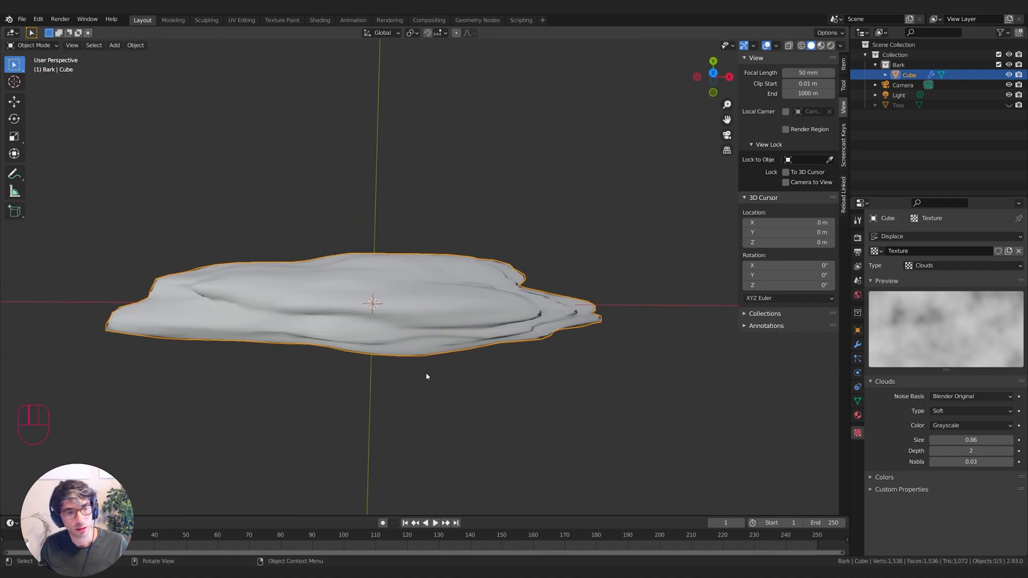
scroll(397, 342, down, 2)
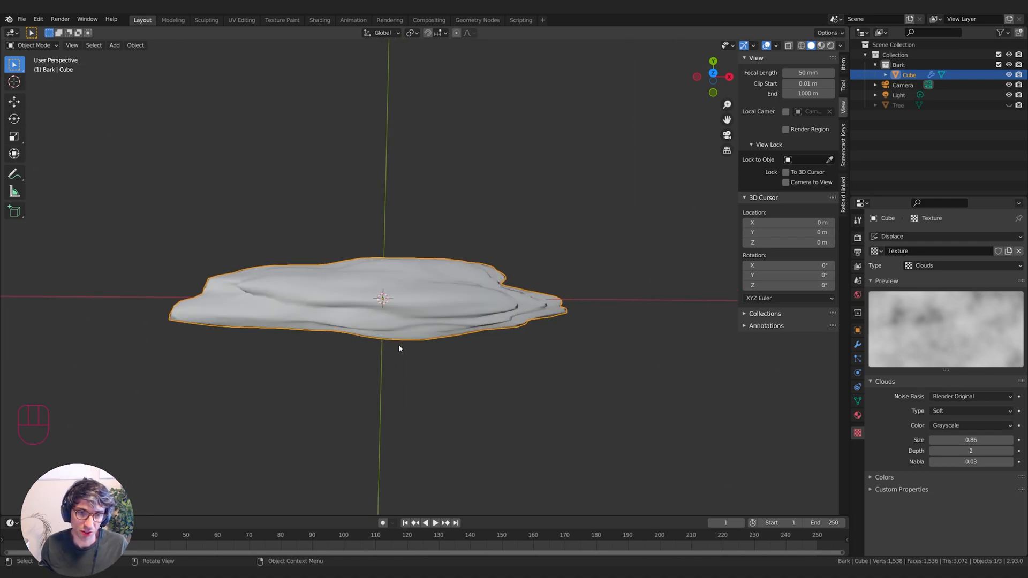
scroll(399, 344, up, 3)
scroll(400, 344, down, 3)
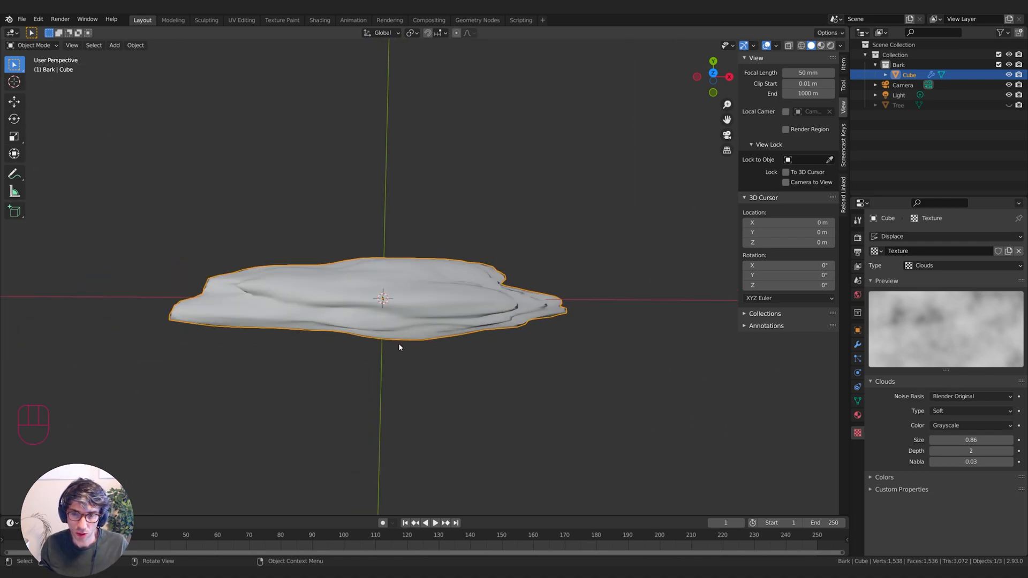
Step: Create a new material for the bark piece and display the viewport in rendered shading
click(857, 414)
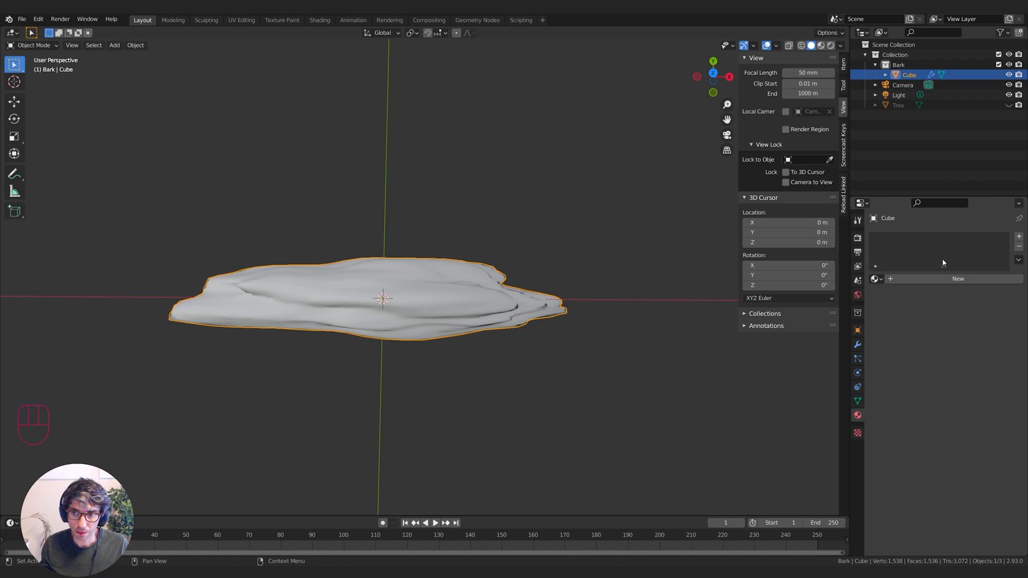
click(943, 278)
click(830, 45)
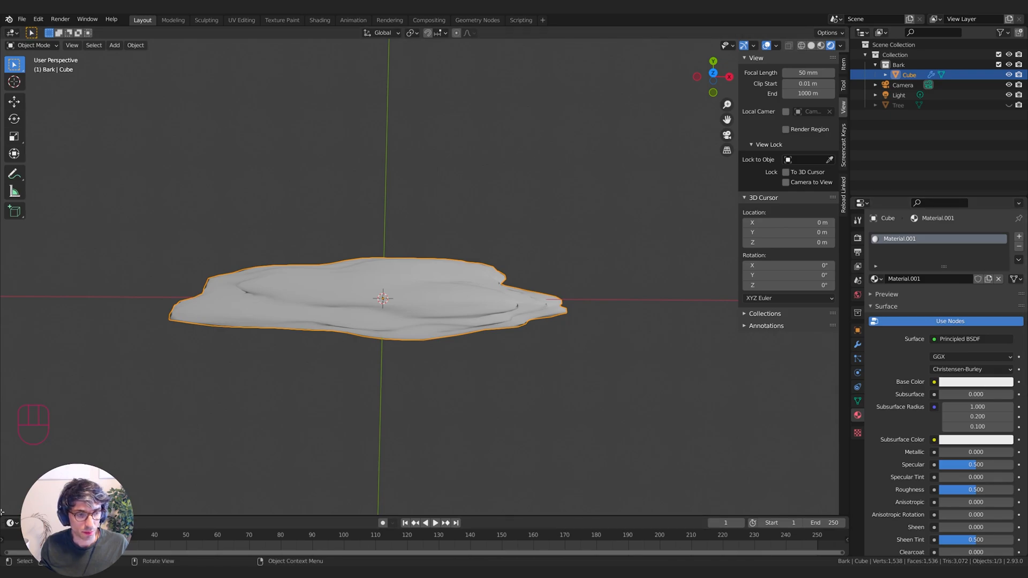
Step: Split the 3D viewport, turn the new area into a Shader Editor, and collapse its sidebar around the material nodes
drag(3, 511, 437, 507)
click(12, 33)
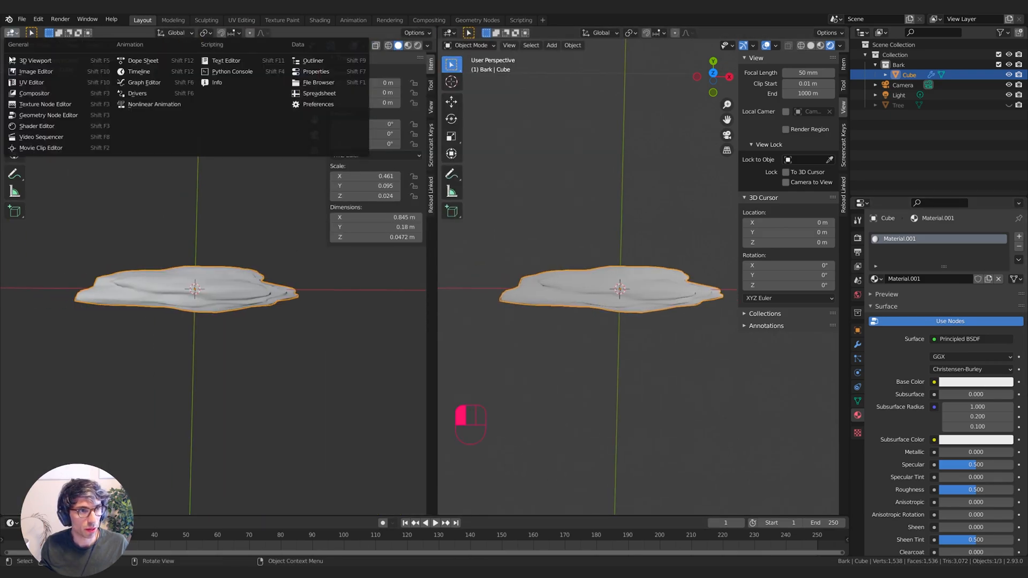
click(43, 127)
middle_drag(156, 191, 324, 128)
scroll(156, 266, up, 3)
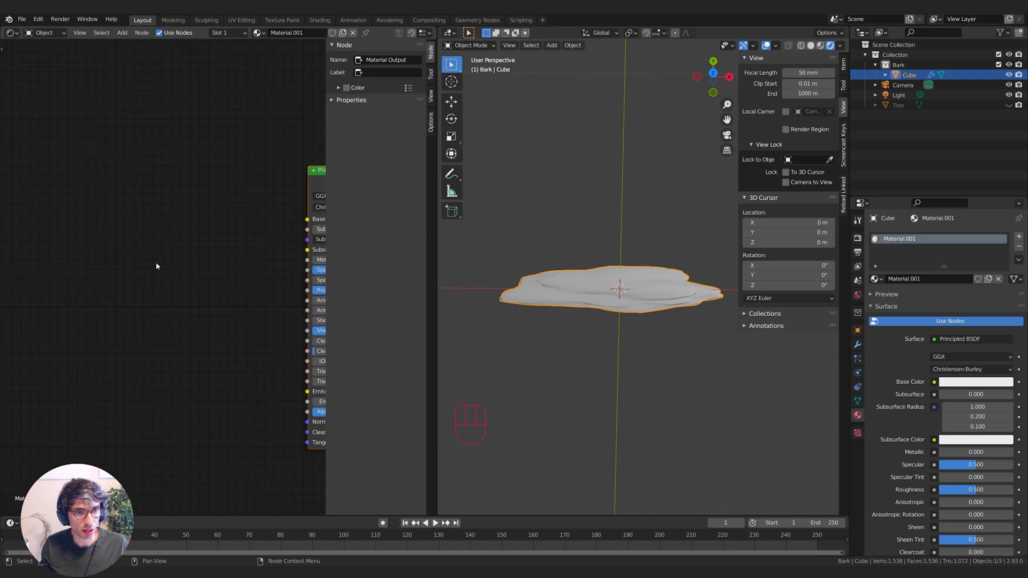
middle_drag(172, 250, 0, 274)
drag(325, 266, 642, 241)
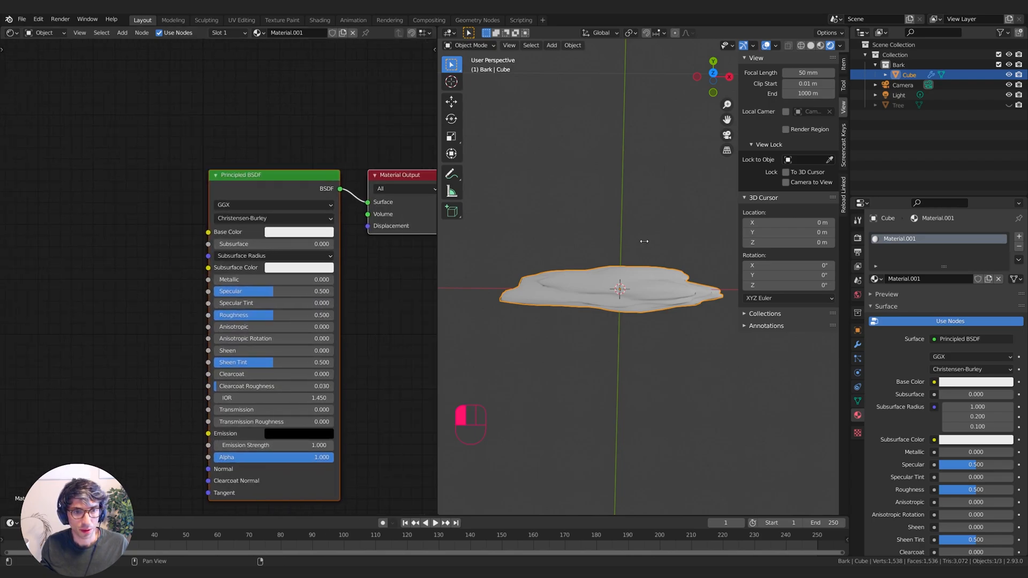
middle_drag(327, 302, 342, 244)
Step: Set the Principled BSDF base color to a dark brown and its roughness to about 0.889
click(307, 179)
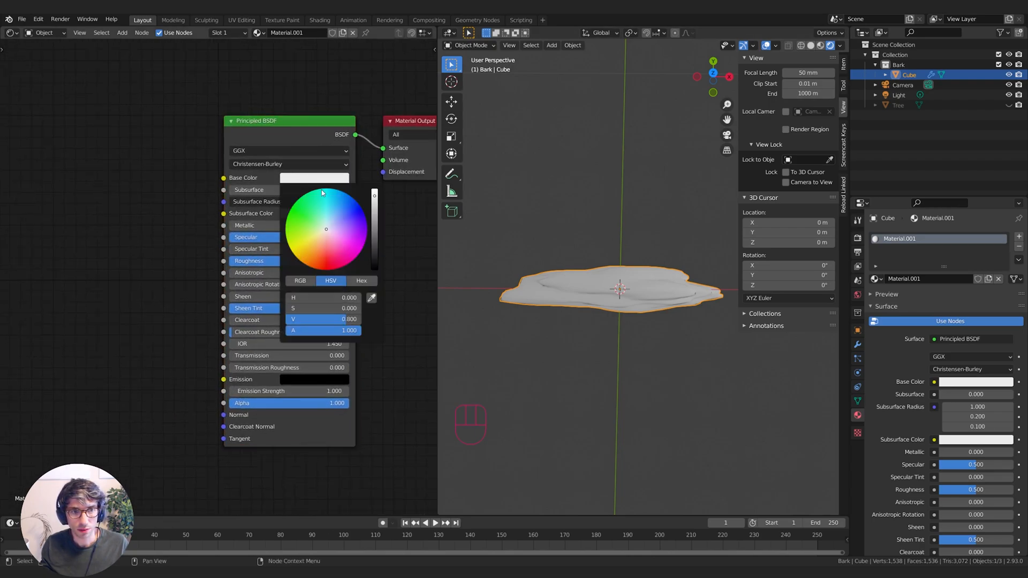
scroll(325, 247, down, 13)
mouse_move(324, 247)
mouse_down()
mouse_move(348, 261)
mouse_move(335, 261)
mouse_up()
Step: Add a Musgrave Texture node and place it beside the Principled BSDF node, ahead of its inputs
middle_drag(203, 244, 252, 213)
key(shift+a)
click(154, 259)
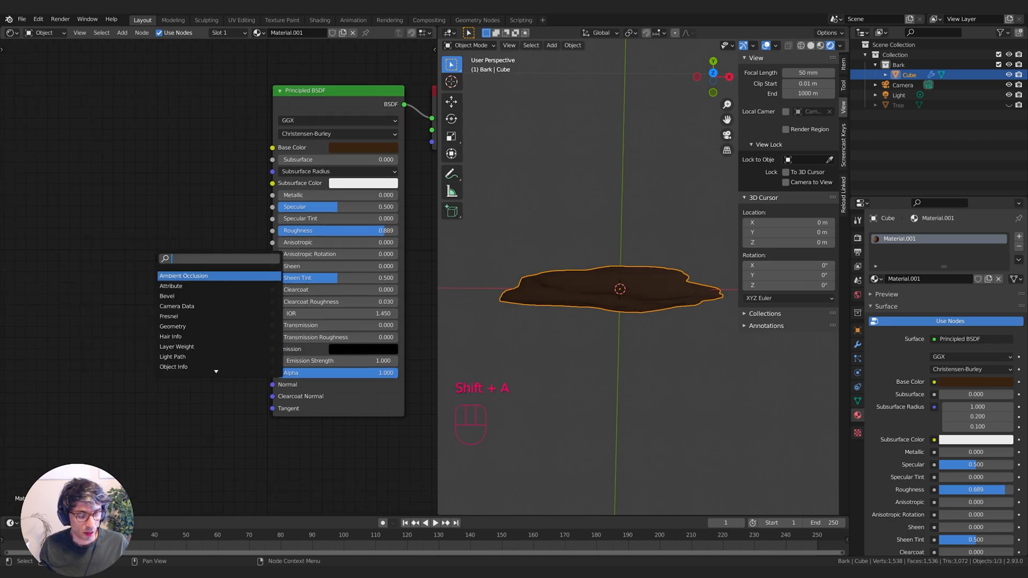
text(mus)
key(Return)
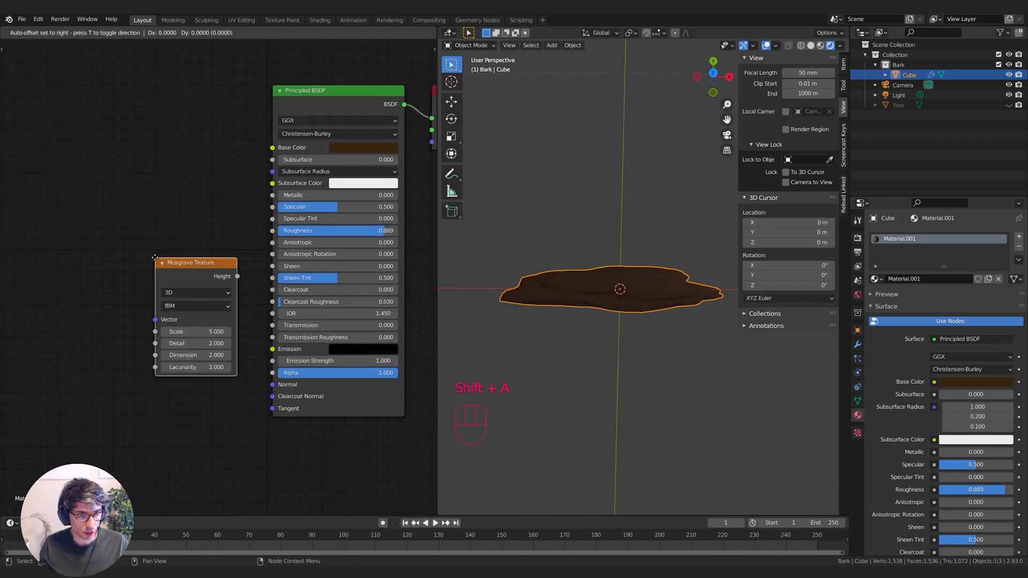
click(83, 249)
middle_drag(175, 267, 218, 240)
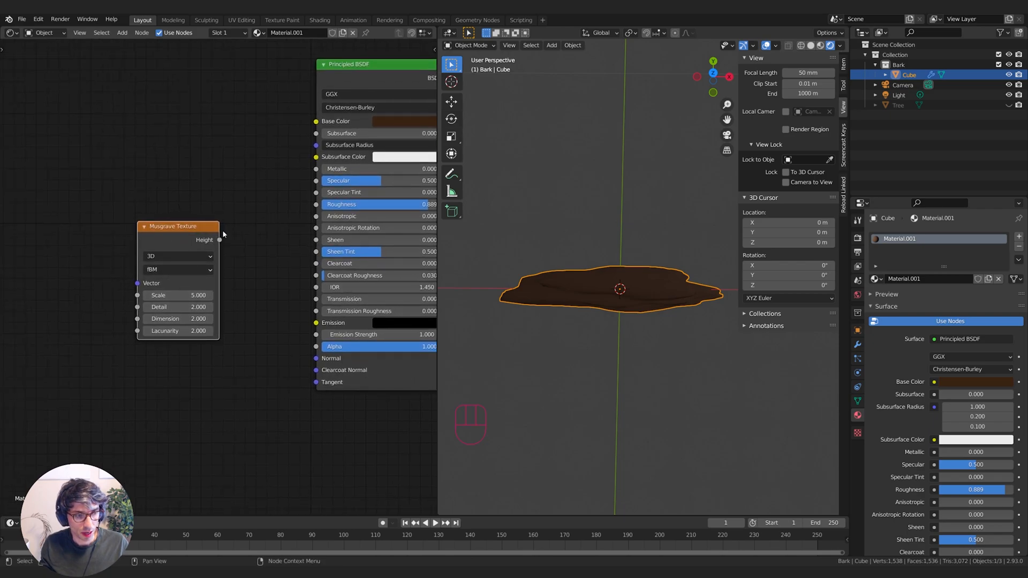
drag(212, 236, 186, 248)
Step: Set the Musgrave Texture to 3D Multifractal and move the node farther from the Principled BSDF
click(157, 268)
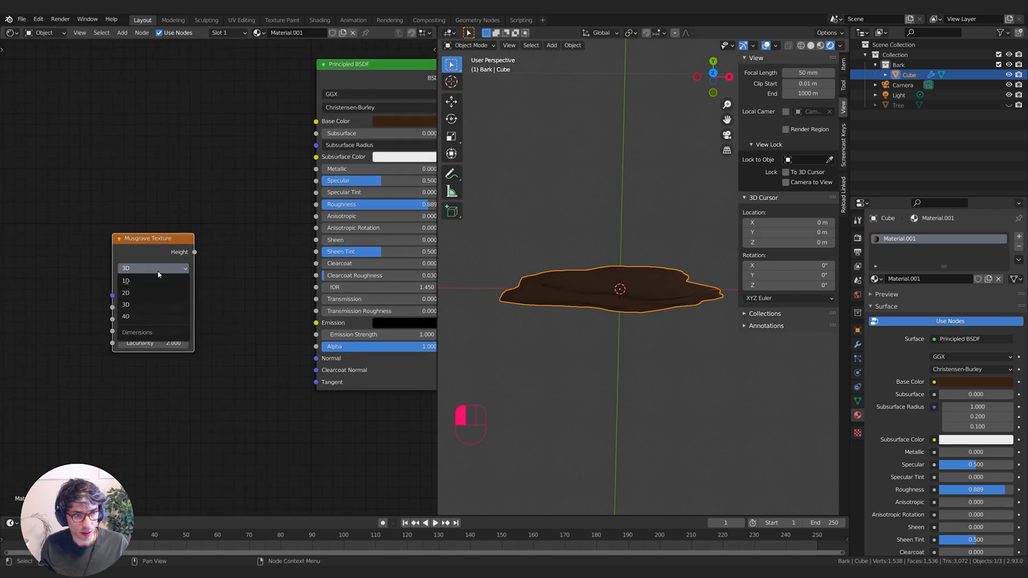
click(128, 304)
click(153, 282)
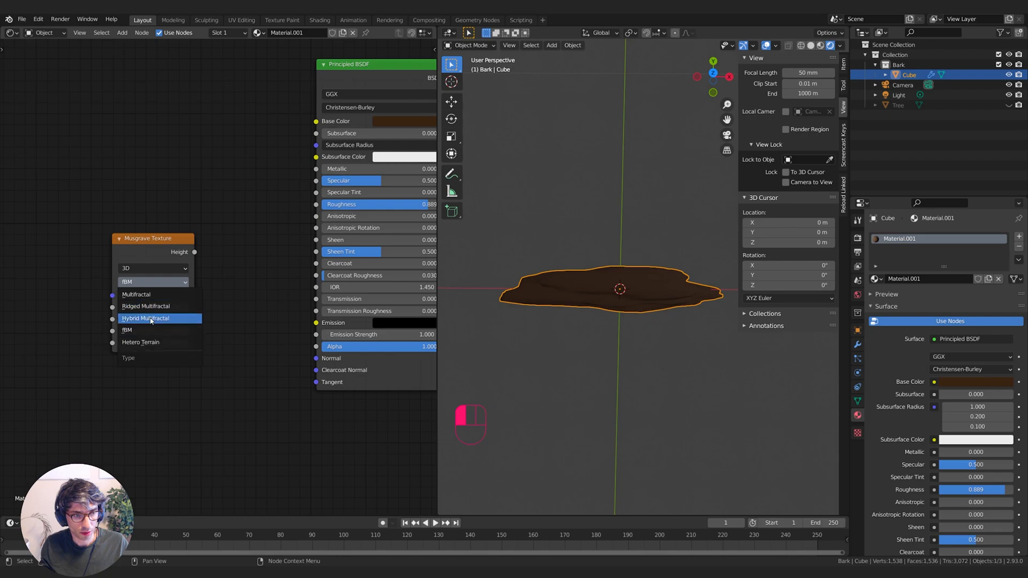
click(137, 295)
key(g)
click(178, 288)
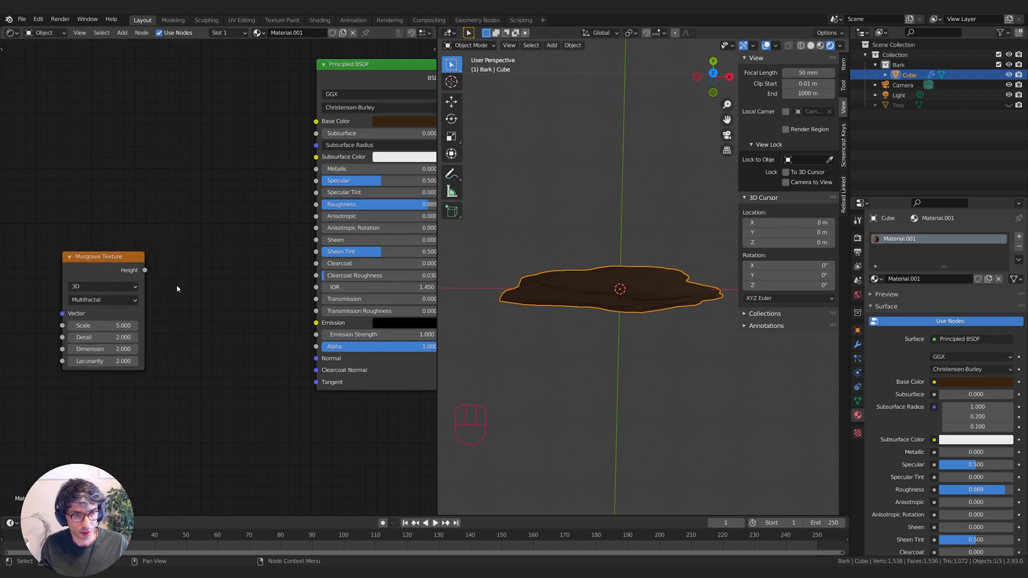
Step: Add a Map Range node after the Musgrave Texture and feed the Musgrave height into its Value input
key(shift+a)
text(map)
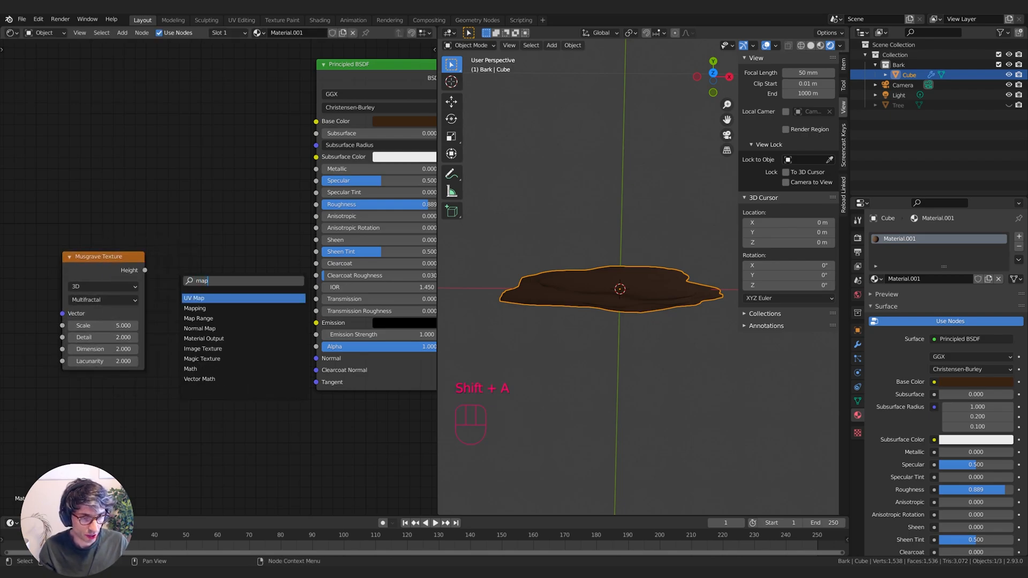
key(Down)
key(Down)
key(Return)
click(183, 250)
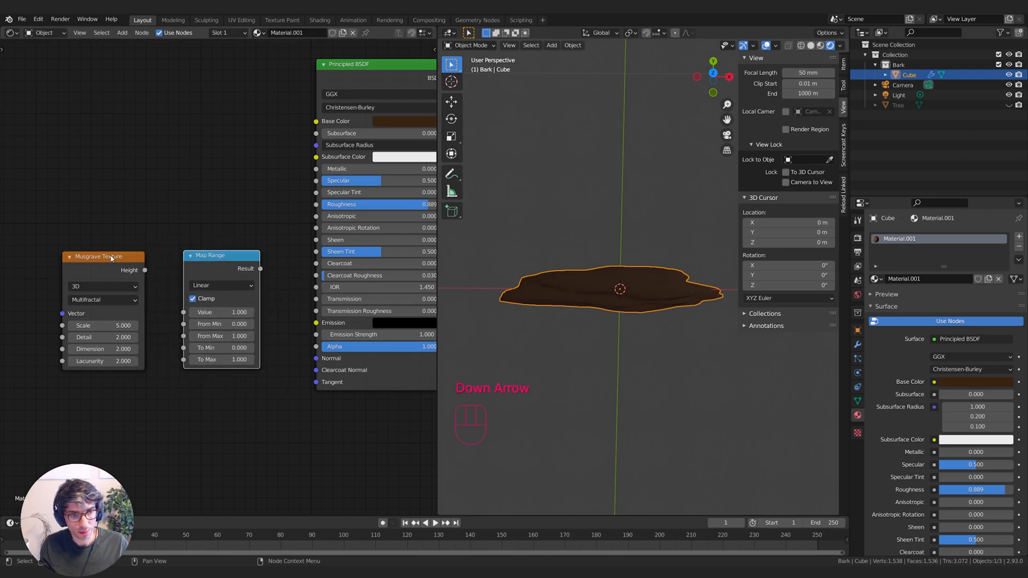
drag(111, 258, 183, 312)
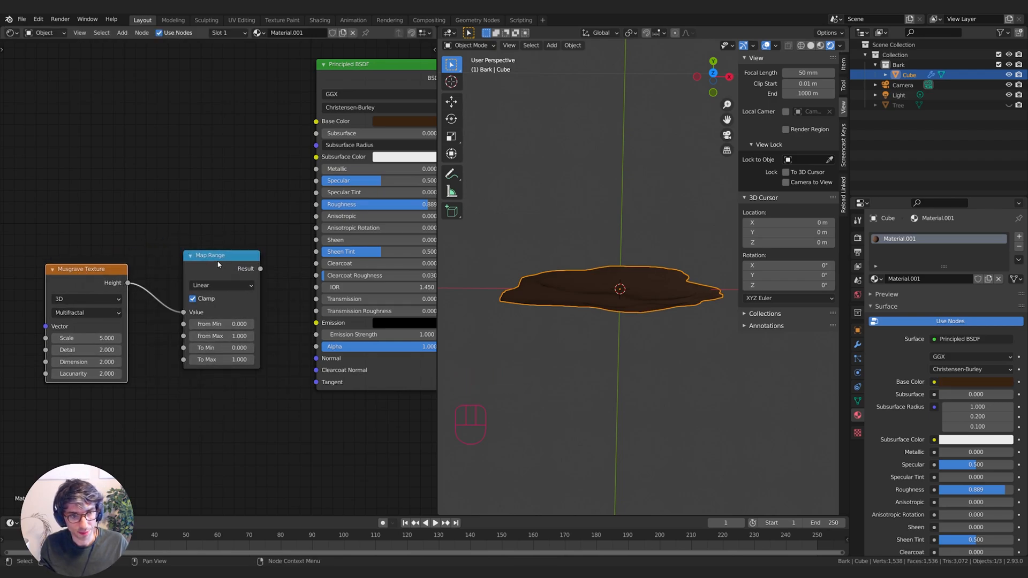
Step: Link the Map Range result to the Principled BSDF emission and set the Map Range From Max to 3
drag(247, 262, 316, 322)
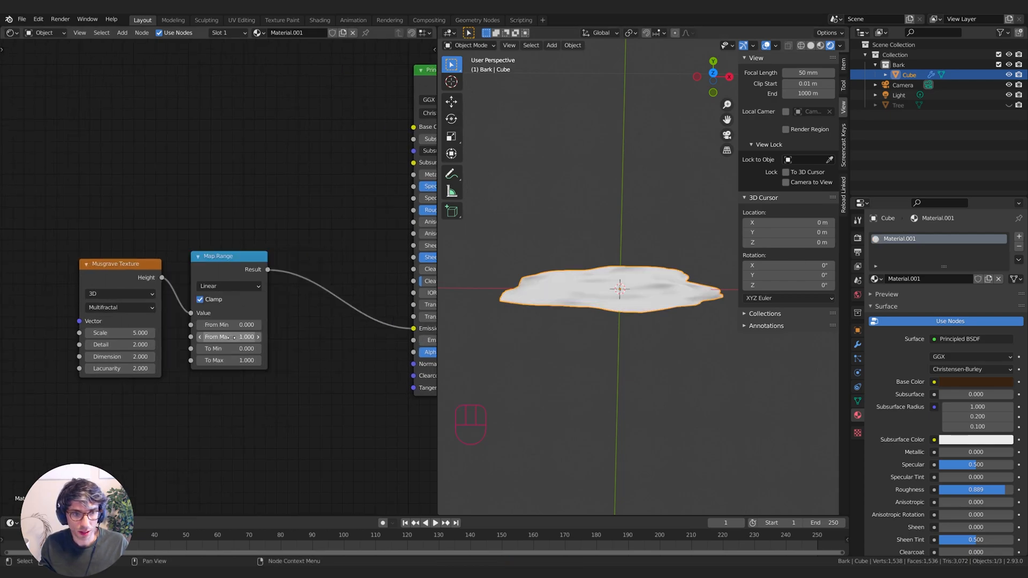
click(231, 337)
text(2)
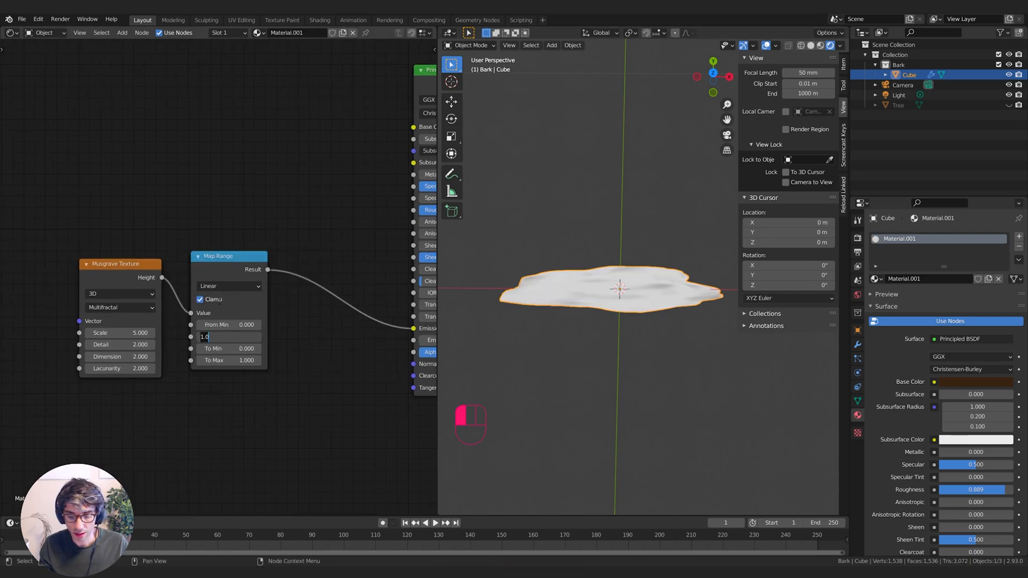
key(Return)
click(230, 336)
text(3)
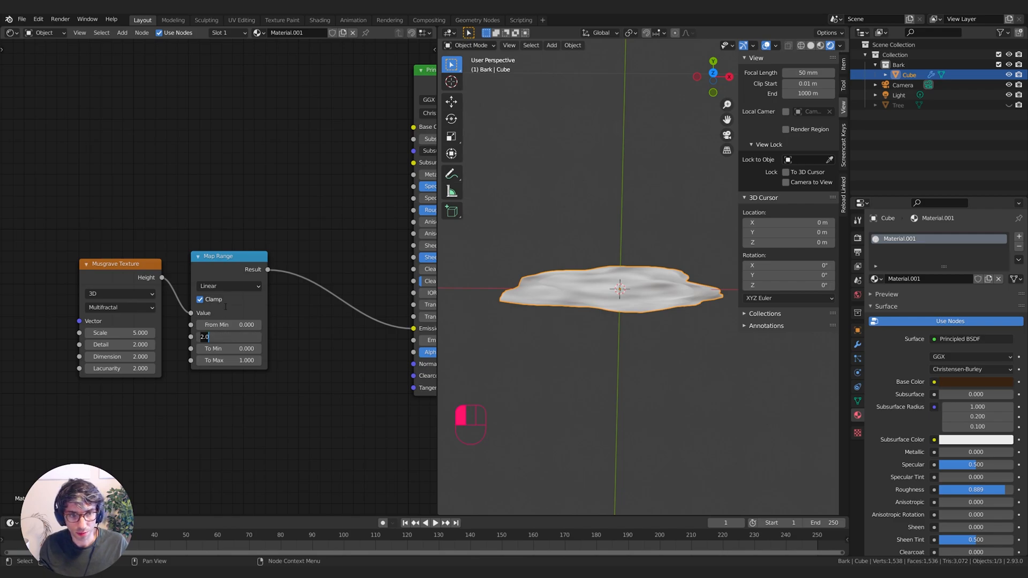
key(Return)
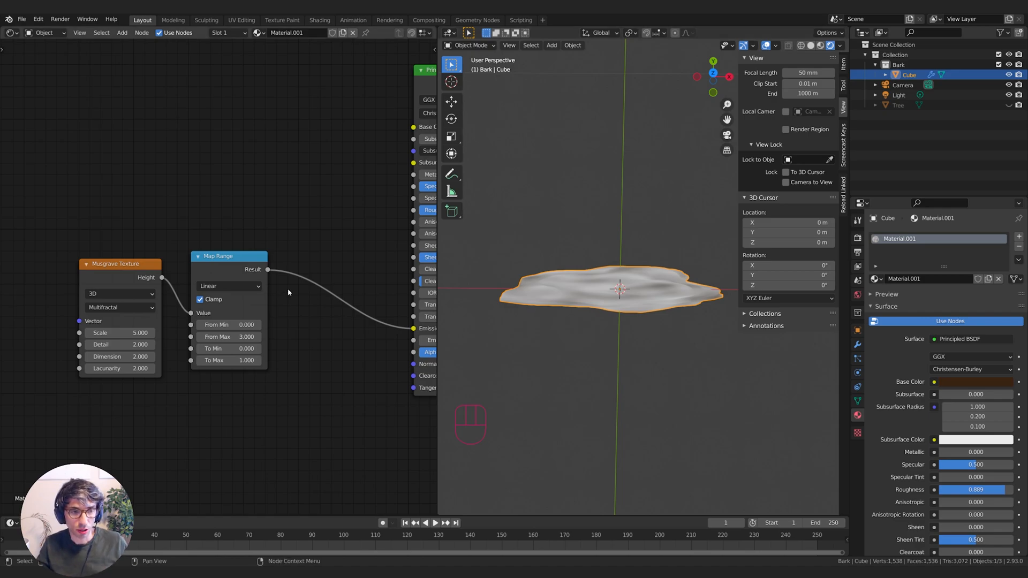
Step: Mute the Map Range node to compare the bark with the unmapped Musgrave Texture
click(259, 271)
key(m)
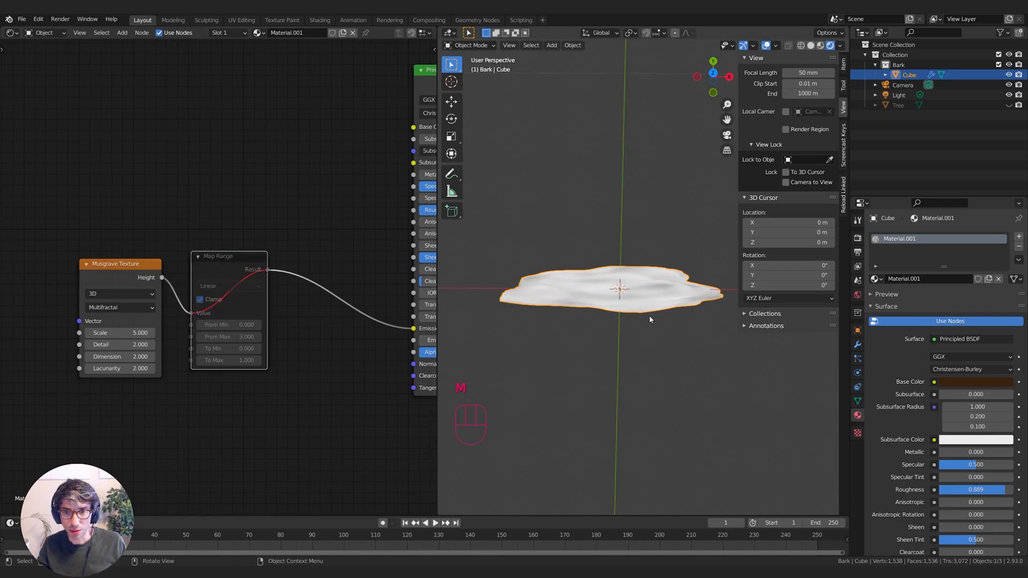
middle_drag(635, 303, 617, 333)
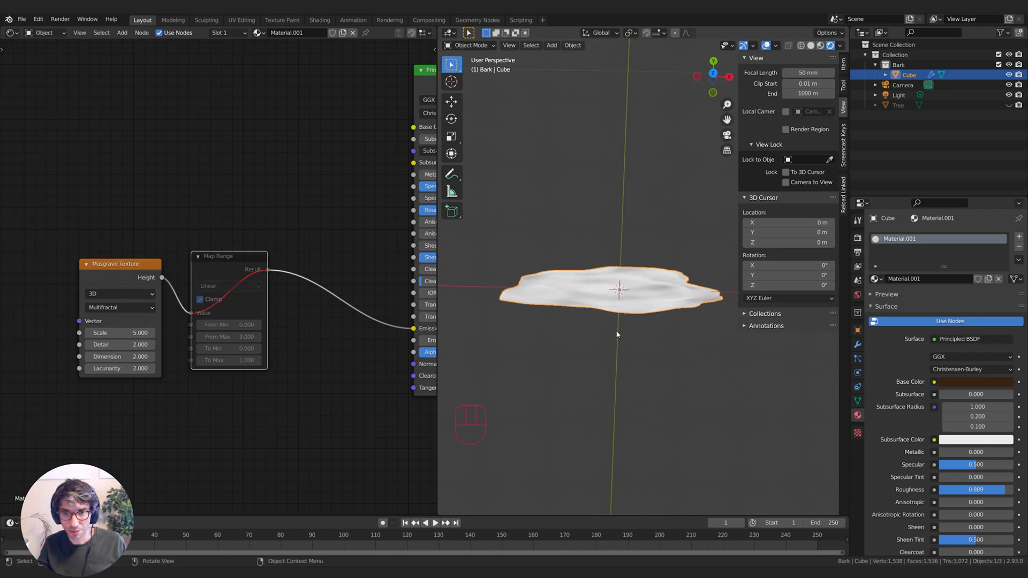
Step: Insert a ColorRamp node between the Musgrave Texture and the muted Map Range, moving its black stop to about 0.862
middle_drag(184, 436, 291, 424)
drag(223, 275, 110, 267)
key(shift+a)
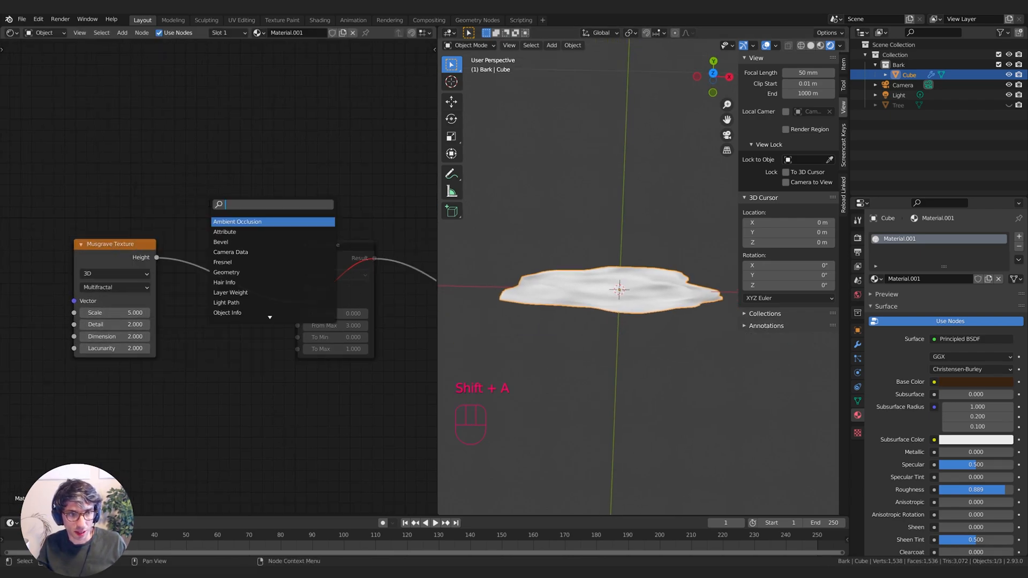
text(color ramp)
key(Return)
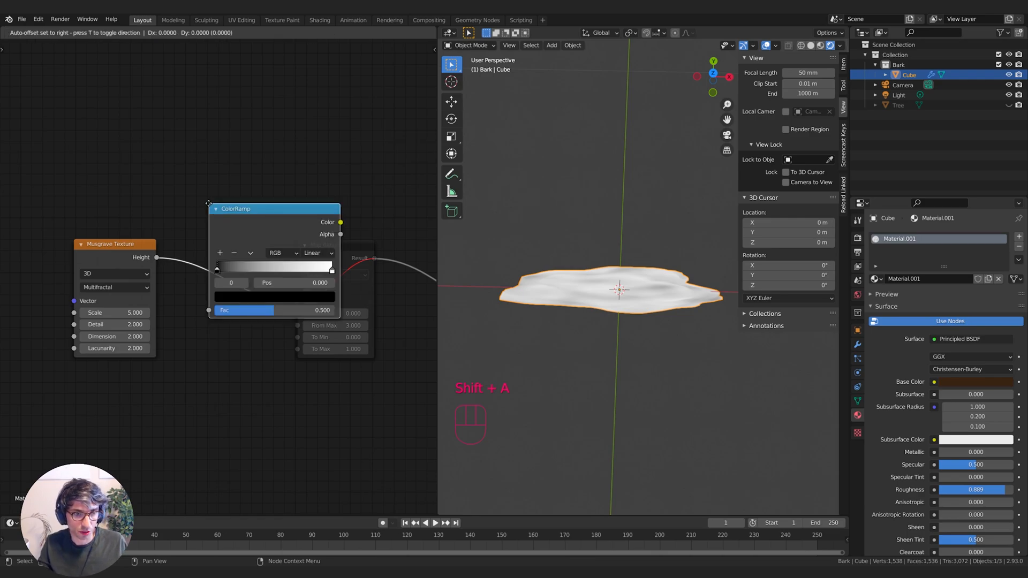
click(200, 228)
drag(209, 294, 308, 296)
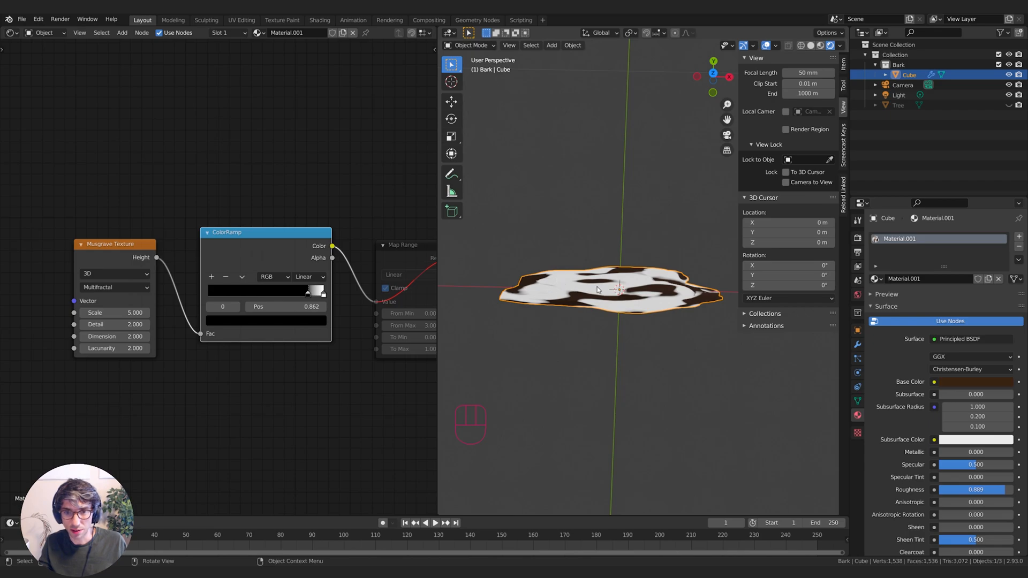
Step: Relink the Musgrave Texture directly to Map Range, delete the ColorRamp node and unmute Map Range
middle_drag(184, 285, 128, 278)
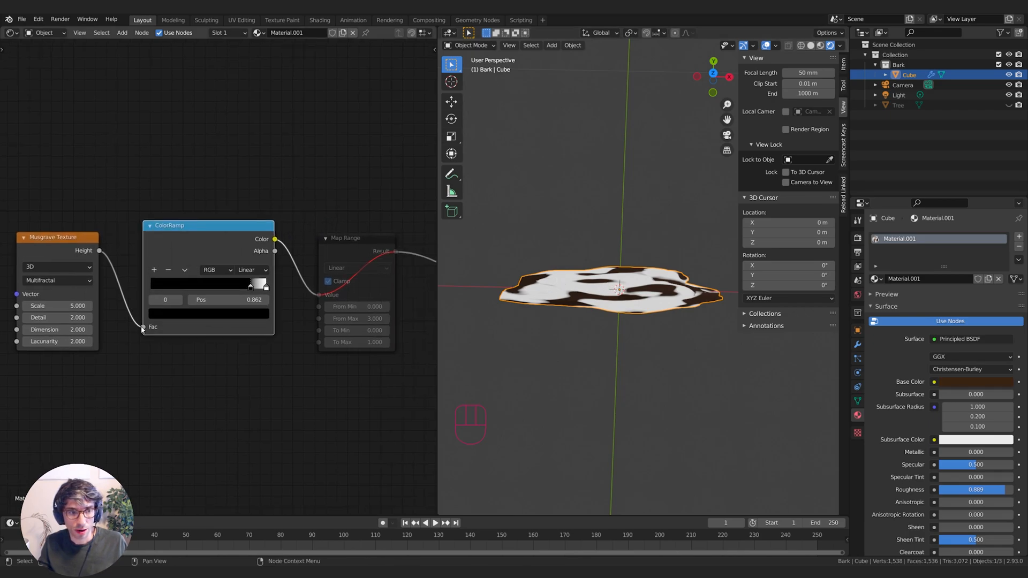
drag(143, 329, 319, 295)
key(x)
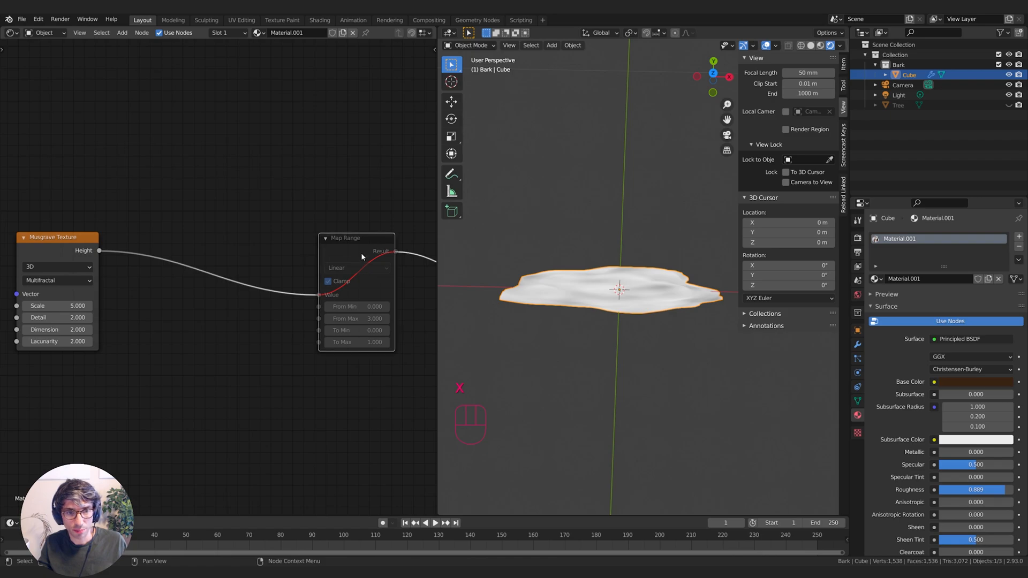
key(m)
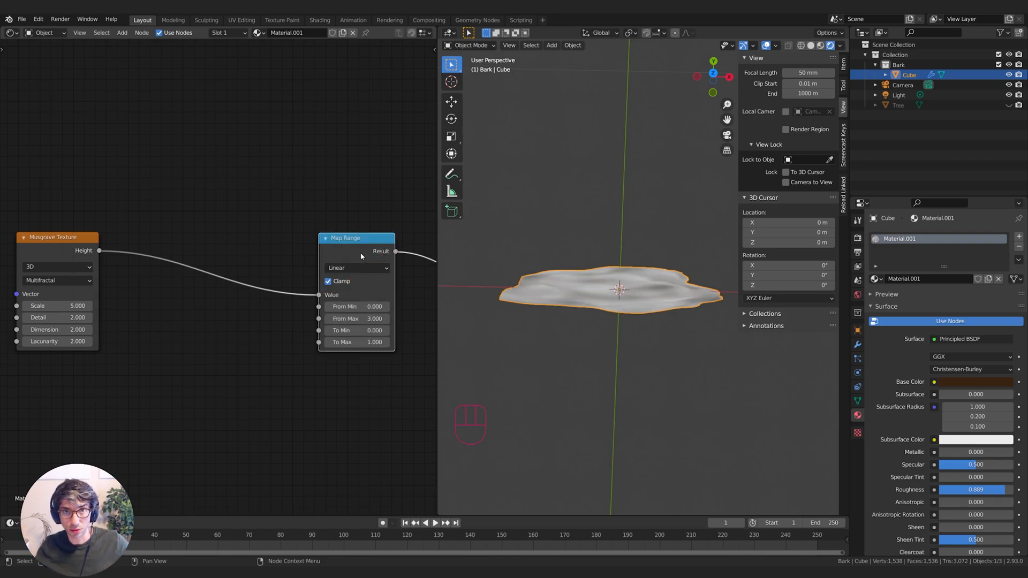
Step: Move Map Range closer to the Musgrave Texture and insert a ColorRamp node between Map Range and the Principled BSDF emission
middle_drag(227, 346, 203, 352)
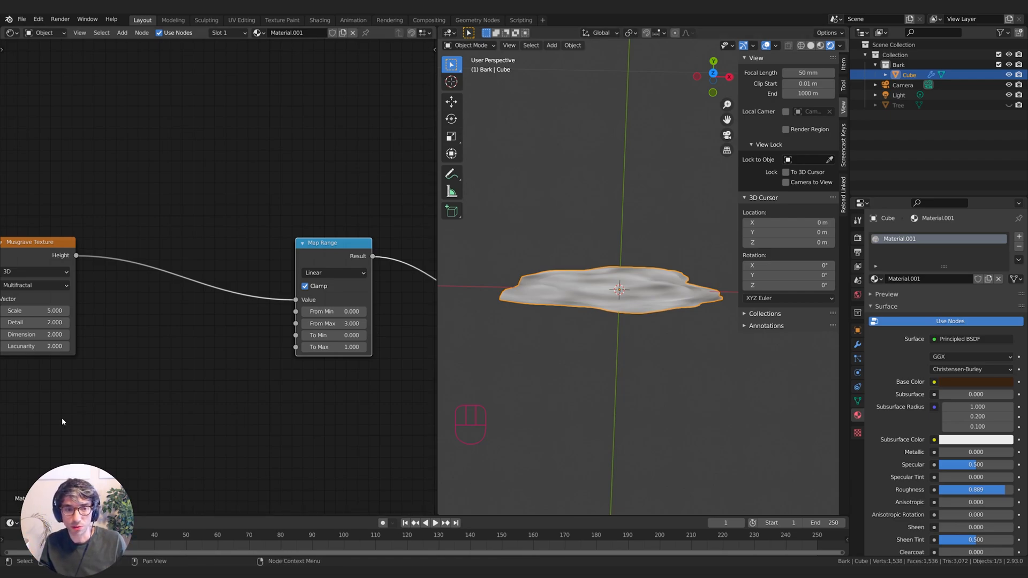
middle_drag(217, 352, 225, 363)
drag(337, 261, 256, 264)
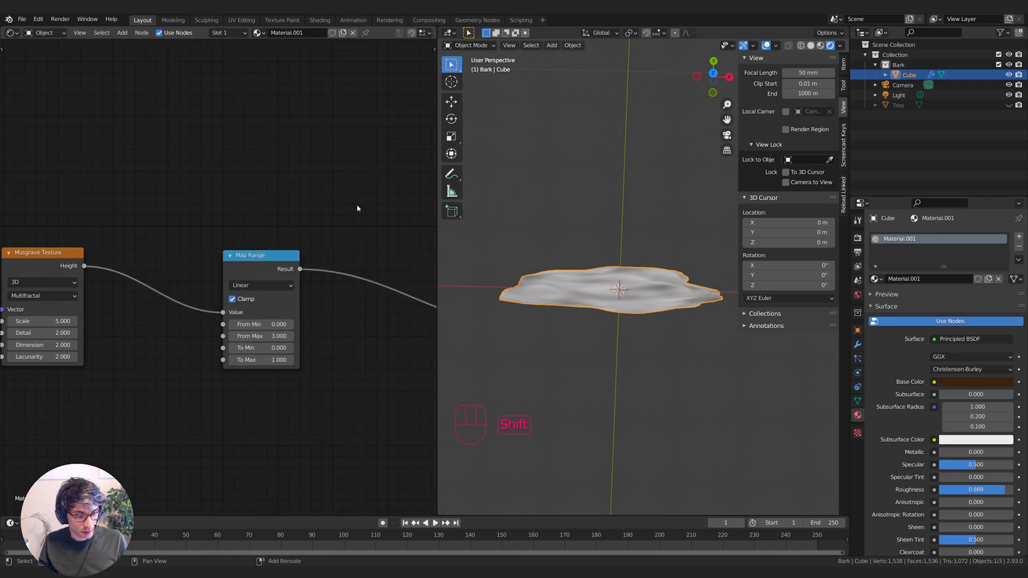
key(shift+a)
click(357, 205)
text(colo)
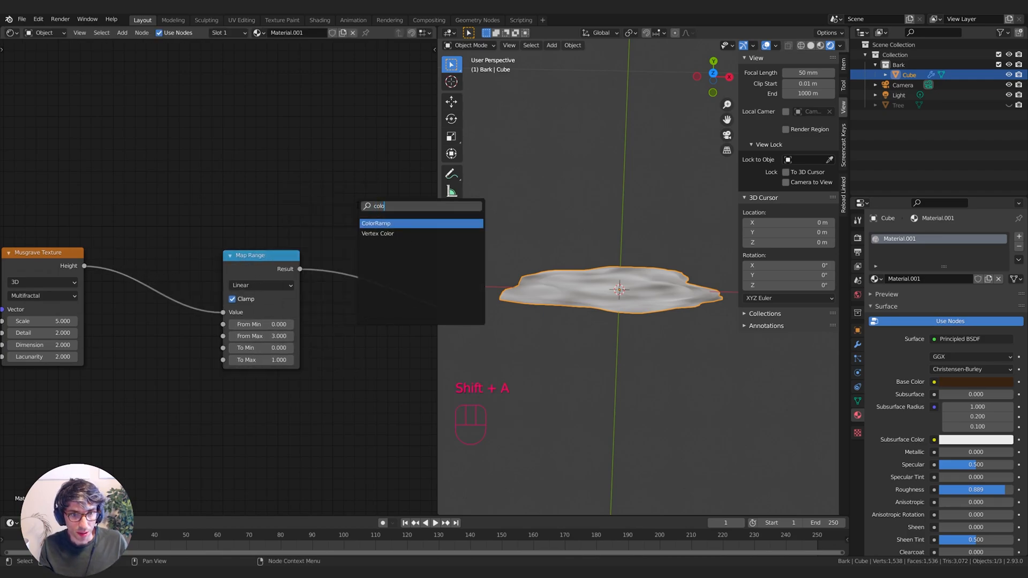
key(Return)
middle_drag(323, 208, 133, 216)
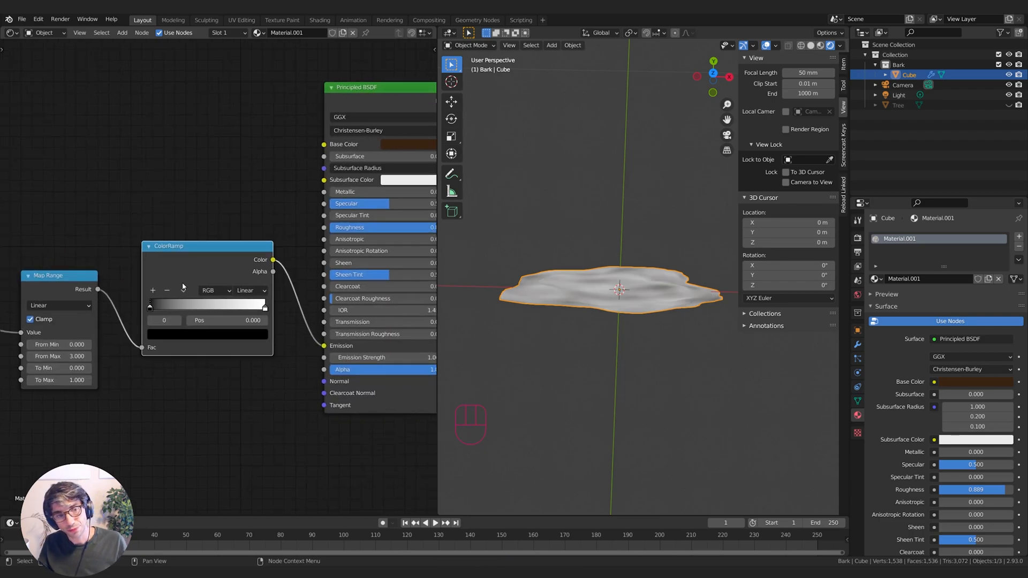
Step: Set the ColorRamp's black stop to about 0.109 and white stop to about 0.982, and the Map Range From Max to 3.8
drag(151, 307, 177, 306)
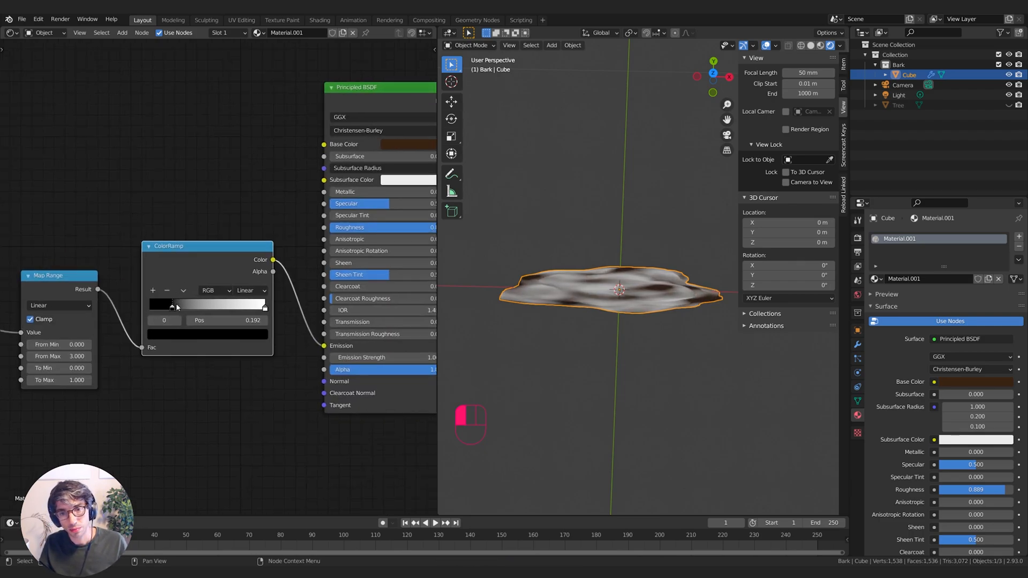
drag(261, 305, 259, 308)
middle_drag(114, 335, 202, 309)
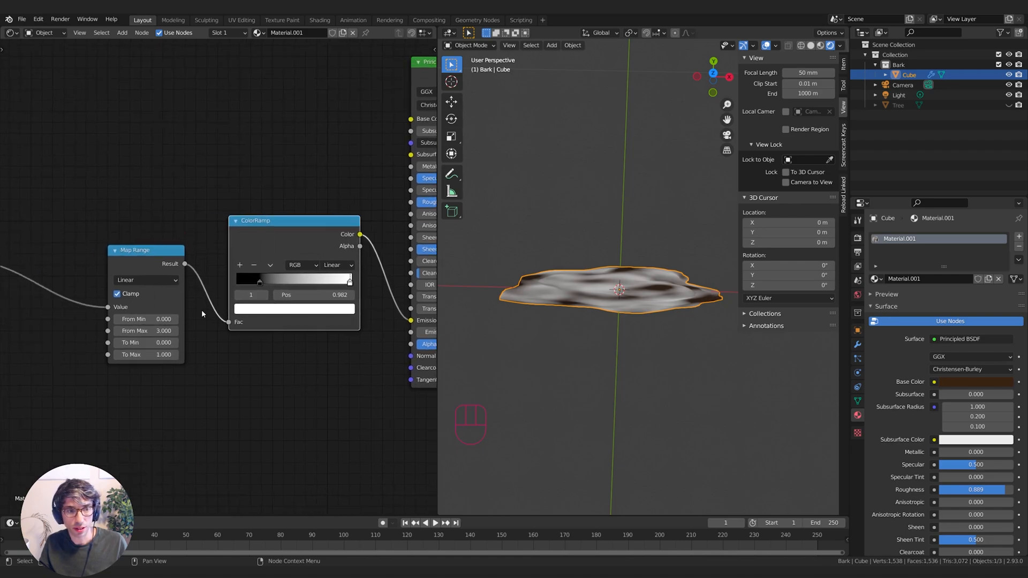
mouse_move(143, 330)
mouse_down()
mouse_move(176, 330)
mouse_move(150, 331)
mouse_up()
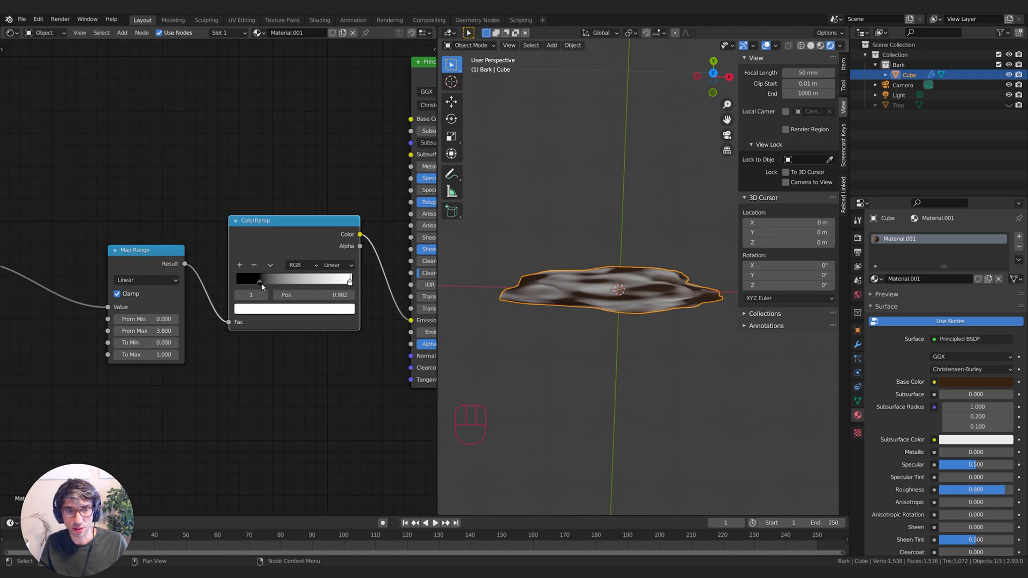
drag(259, 282, 234, 284)
Step: Set the Musgrave Texture's scale to 3.7, detail to 5.4 and dimension to 0.3
middle_drag(74, 198, 263, 151)
mouse_move(132, 270)
mouse_down()
mouse_move(141, 270)
mouse_move(114, 270)
mouse_move(138, 270)
mouse_move(100, 293)
mouse_move(131, 281)
mouse_move(99, 269)
mouse_move(115, 269)
mouse_up()
middle_drag(205, 332, 153, 350)
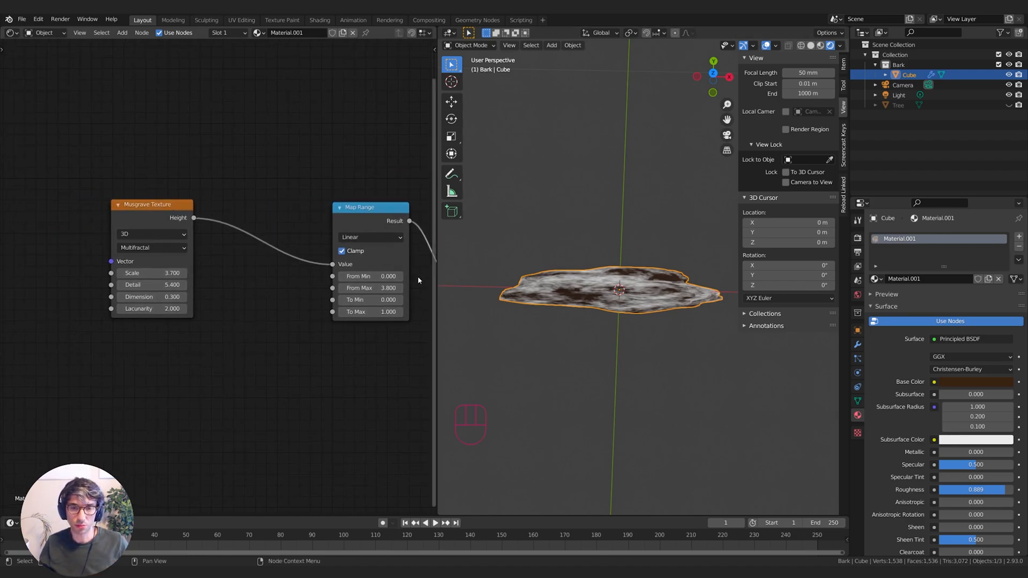
Step: Make room before the Musgrave Texture and add a Mapping node ahead of it
middle_drag(75, 389, 205, 390)
drag(264, 207, 321, 213)
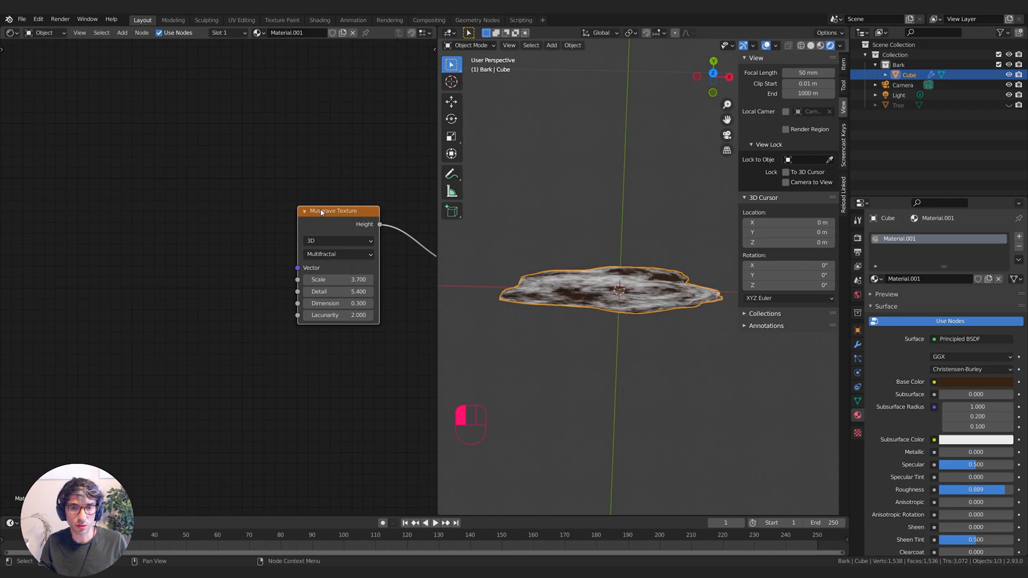
key(shift+a)
click(179, 245)
text(map)
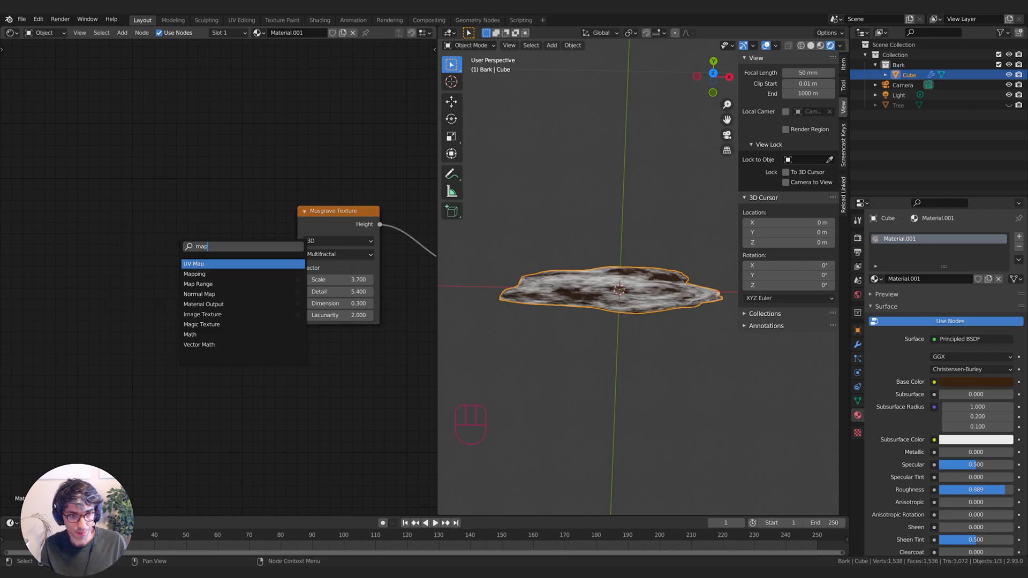
key(Down)
key(Return)
click(175, 196)
Step: Add a Texture Coordinate node ahead of the Mapping node
key(shift+a)
click(77, 181)
text(tex)
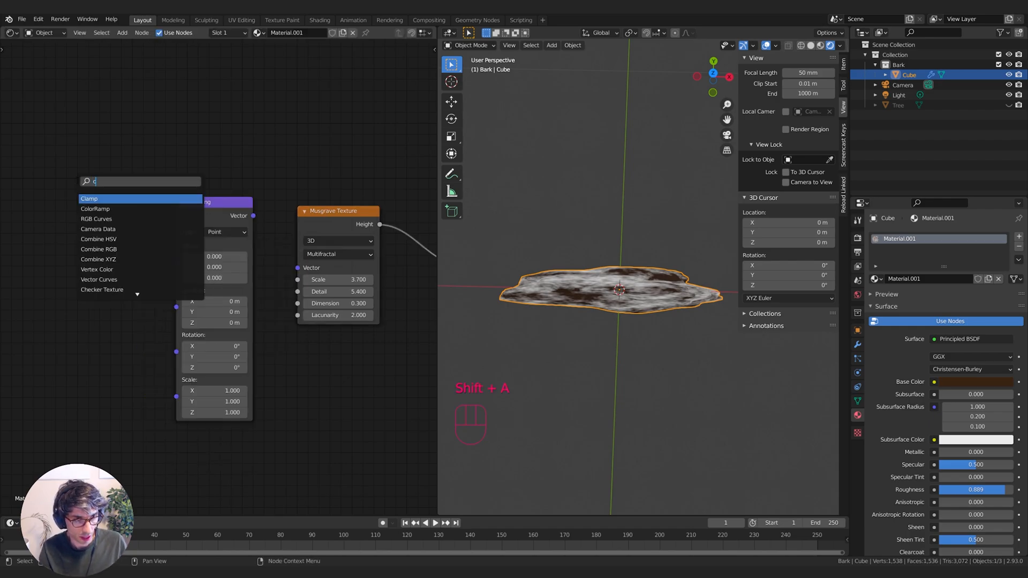
key(Down)
key(Return)
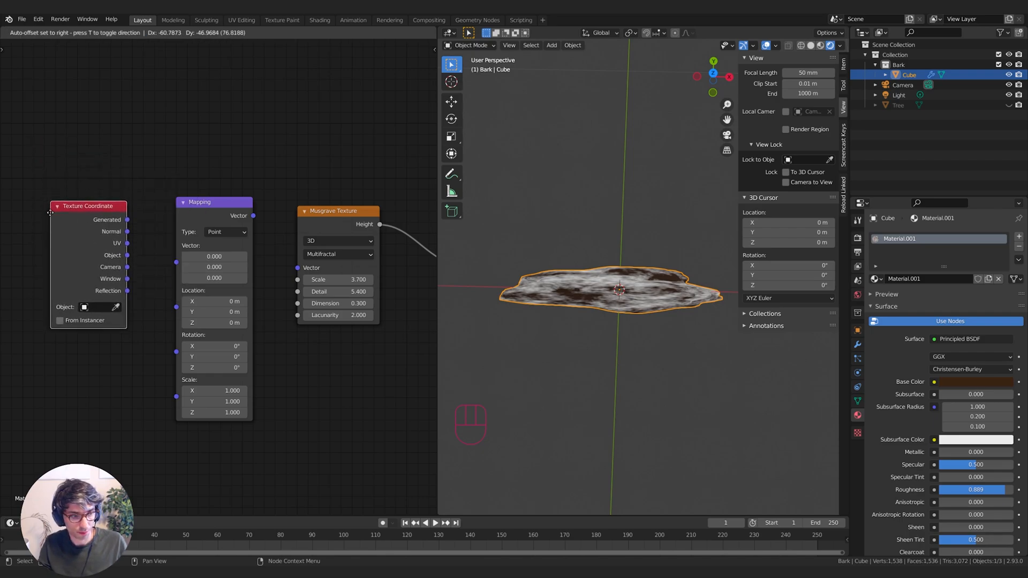
click(37, 228)
Step: Link the Generated texture coordinates to the Mapping vector and the Mapping output to the Musgrave Texture's Vector input
middle_drag(37, 228, 89, 211)
drag(166, 230, 234, 241)
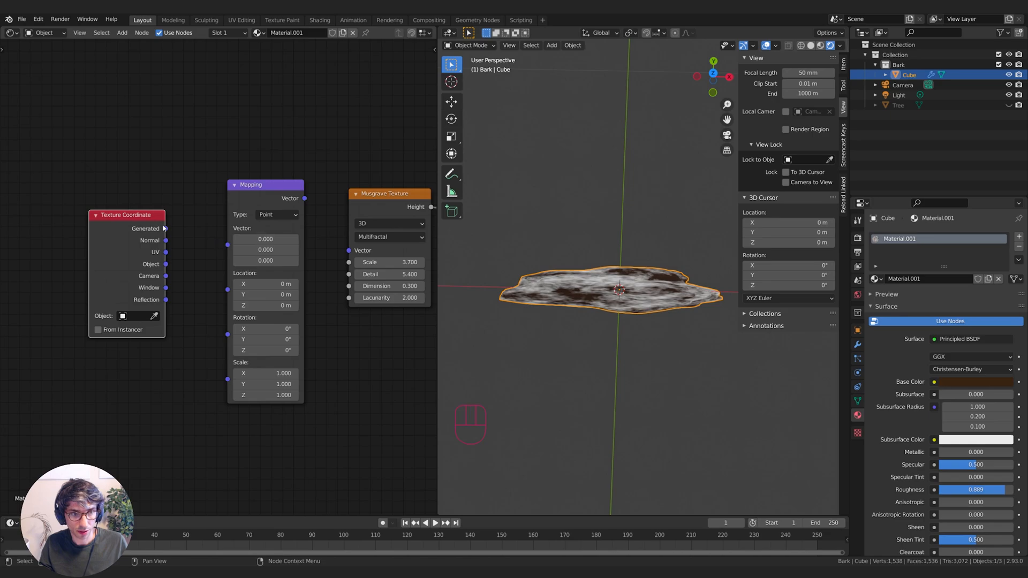
drag(166, 229, 229, 246)
middle_drag(305, 222, 259, 228)
drag(259, 204, 314, 259)
drag(219, 208, 201, 206)
middle_drag(157, 189, 173, 189)
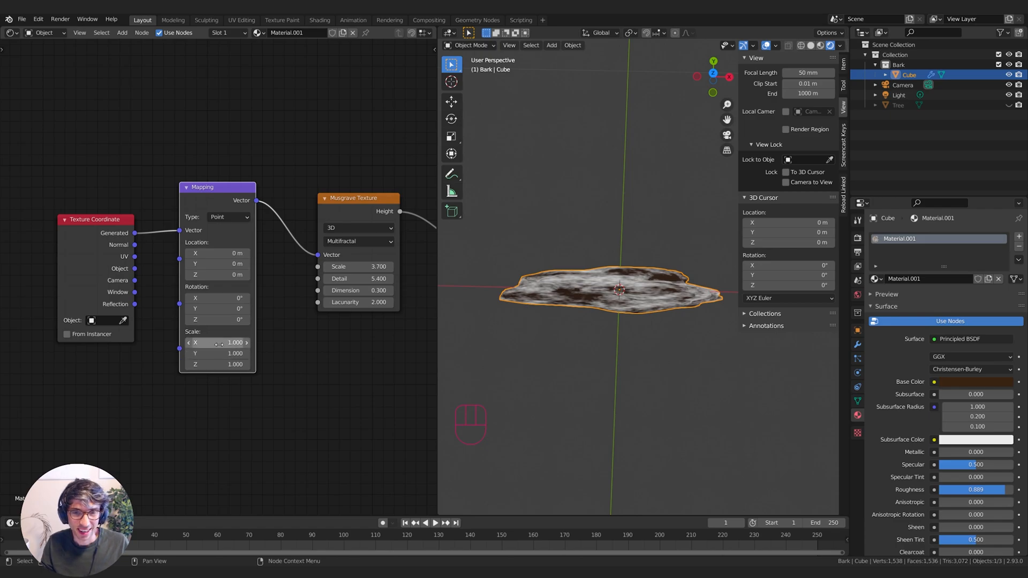
Step: Set the Mapping node's X scale to 0.1 to stretch the texture along the bark
mouse_move(218, 342)
mouse_down()
mouse_move(180, 342)
mouse_move(211, 342)
mouse_up()
mouse_move(584, 343)
middle_down()
mouse_move(591, 371)
mouse_move(594, 320)
mouse_move(594, 356)
mouse_move(583, 348)
middle_up()
shift+scroll(300, 342, right, 6)
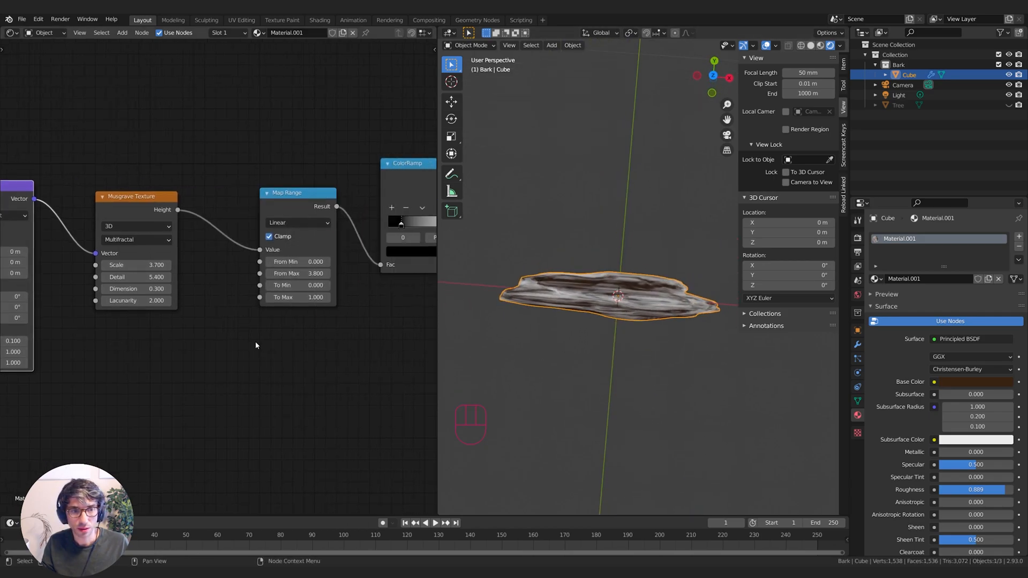
Step: Move the Map Range and ColorRamp nodes closer to the Musgrave Texture
shift+middle_drag(168, 355, 180, 352)
shift+middle_drag(286, 351, 197, 352)
drag(228, 185, 184, 203)
middle_drag(175, 159, 250, 155)
drag(140, 209, 98, 212)
click(231, 158)
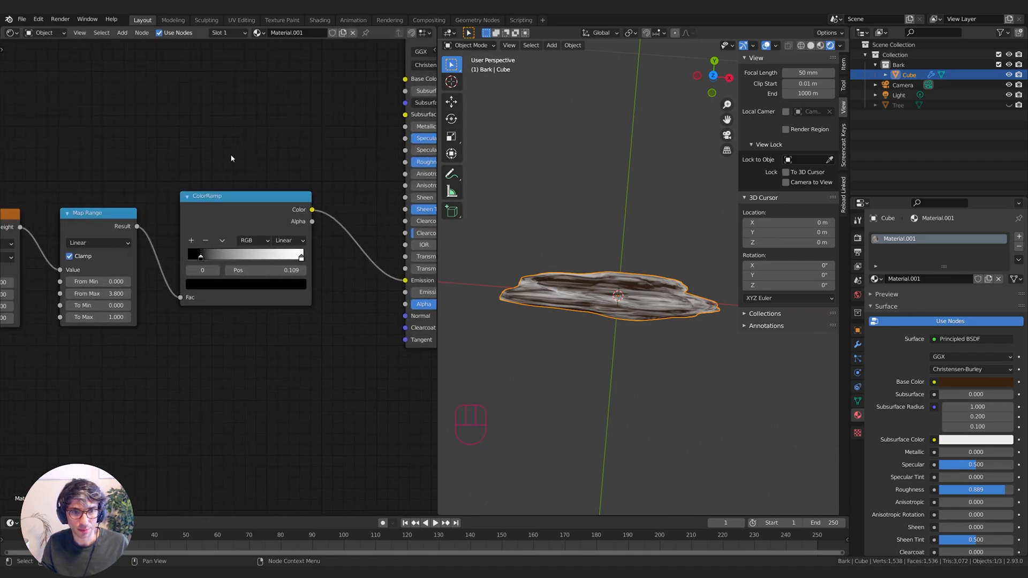
Step: Add a Bump node, feeding it the ColorRamp color as Height and linking its Normal to the Principled BSDF, with emission unlinked
middle_drag(232, 159, 147, 155)
key(shift+a)
text(bump)
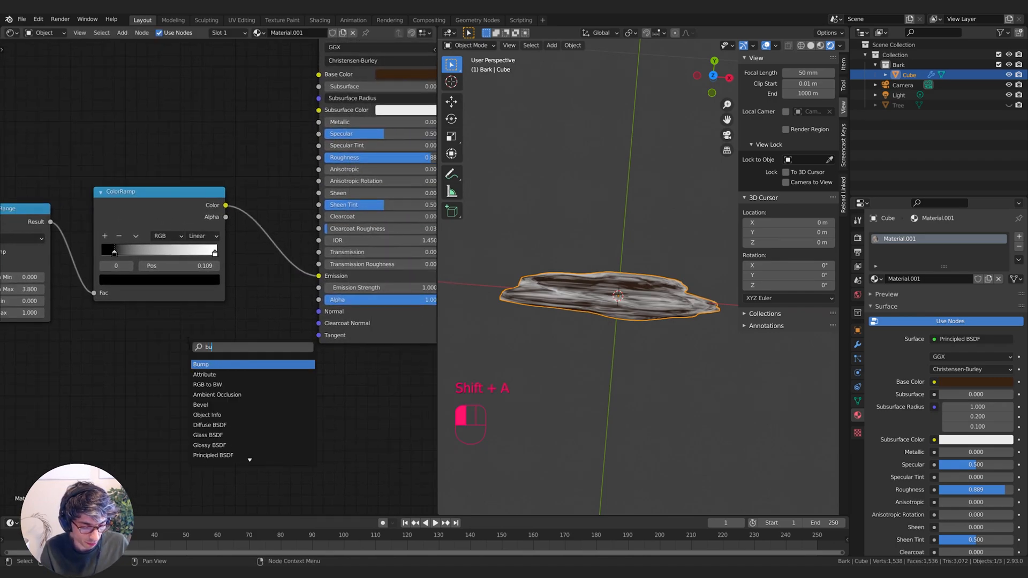
key(Return)
click(178, 334)
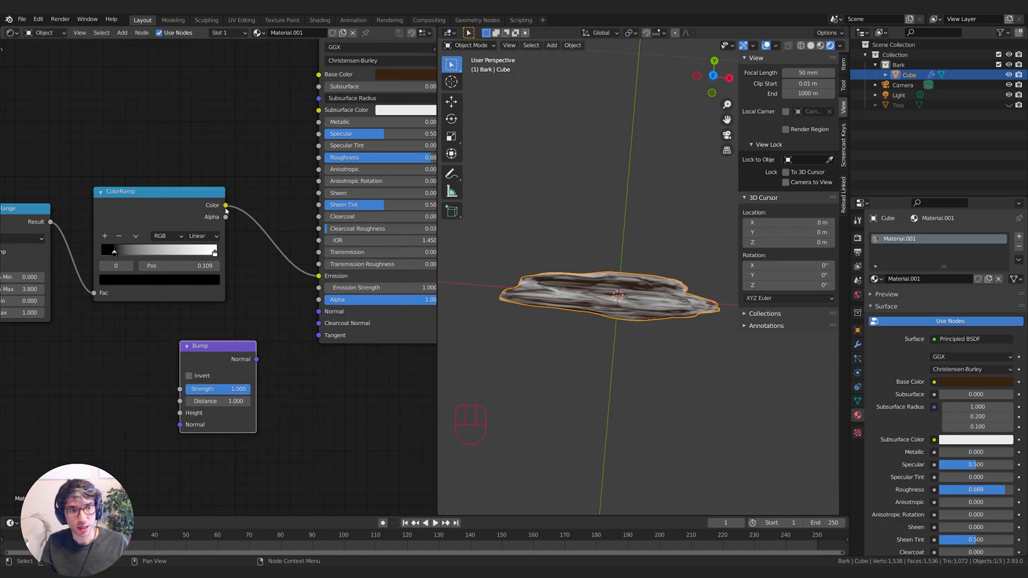
drag(226, 205, 179, 413)
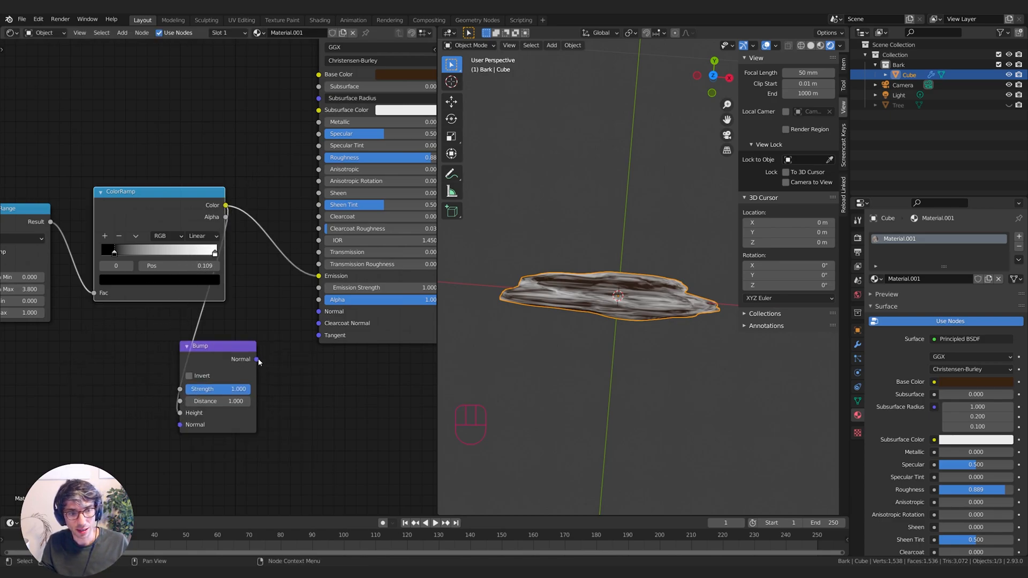
mouse_move(256, 360)
mouse_down()
mouse_move(278, 289)
mouse_move(292, 278)
mouse_move(317, 311)
mouse_move(317, 278)
mouse_move(203, 230)
mouse_up()
Step: Move the ColorRamp below Map Range beside the Bump node and tidy the spacing of these nodes
drag(162, 192, 60, 364)
middle_drag(123, 258, 268, 207)
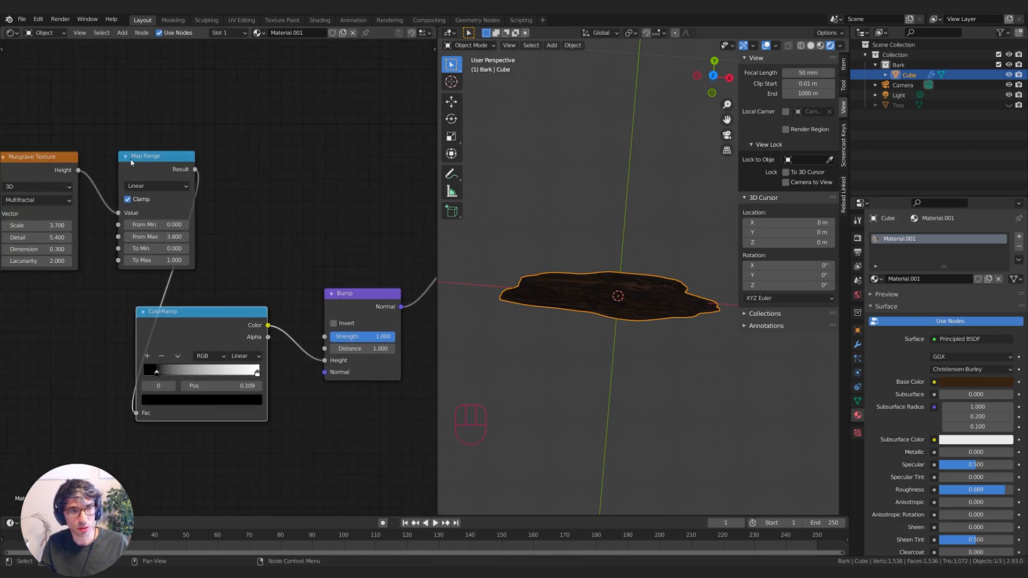
drag(131, 161, 123, 165)
drag(206, 312, 232, 303)
middle_drag(310, 251, 260, 291)
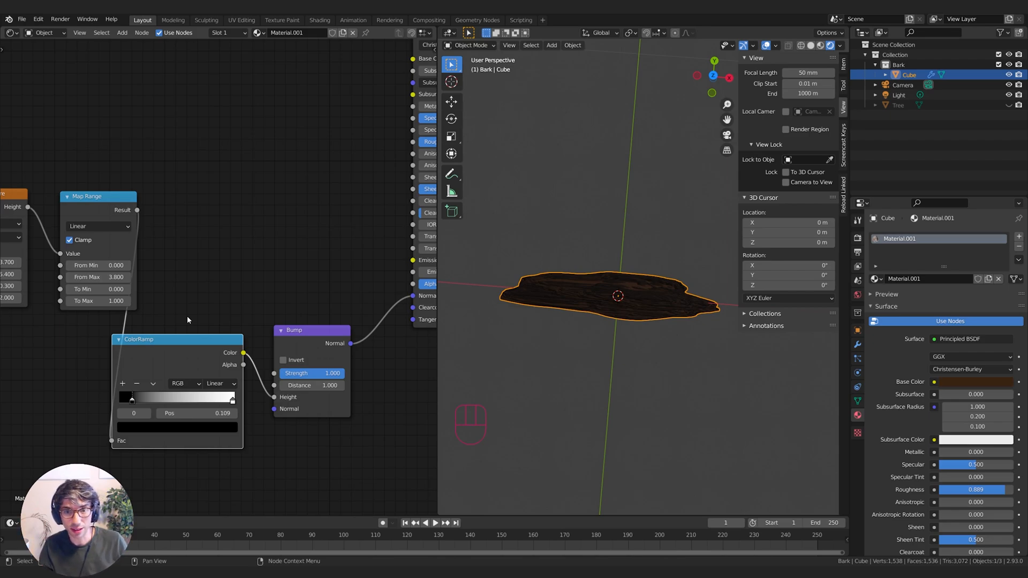
Step: Set the Bump node's distance to 0.1 and inspect the bark surface from another angle
middle_drag(179, 435, 136, 451)
click(270, 401)
text(1.0)
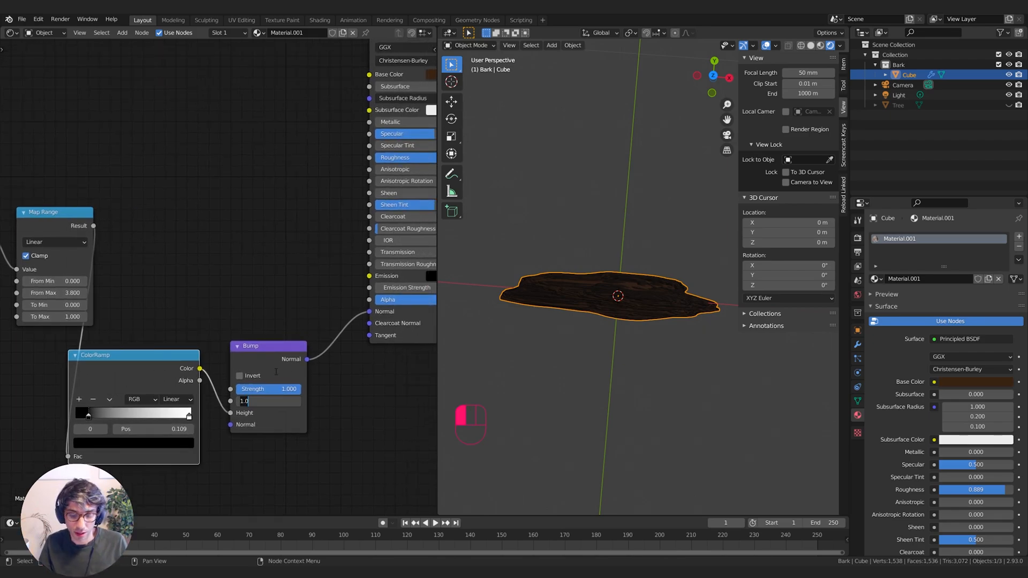
key(Return)
middle_drag(454, 358, 589, 351)
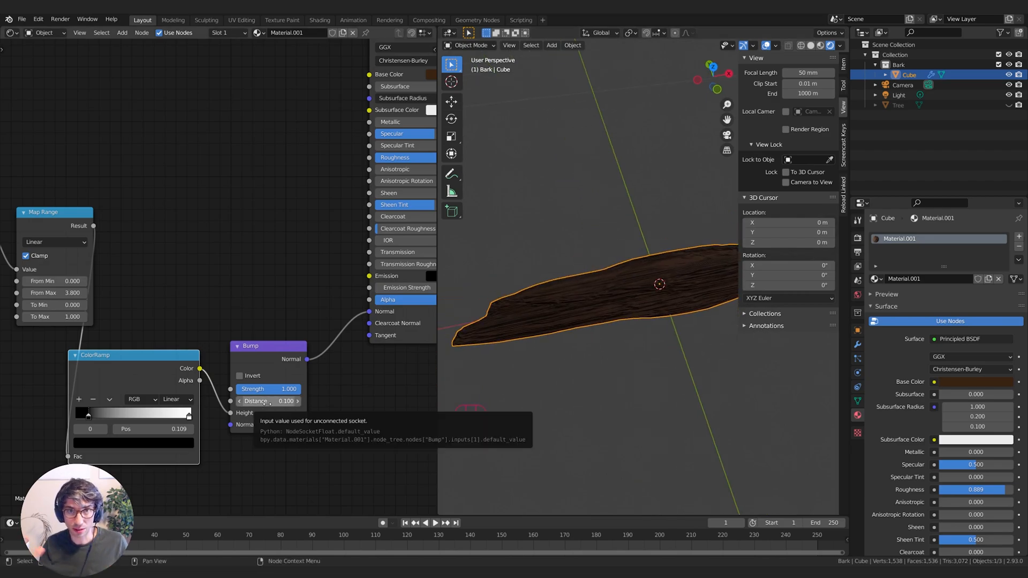
Step: Try a Bump node distance of 0.01 and inspect the bark surface from another angle
scroll(267, 403, up, 1)
click(298, 420)
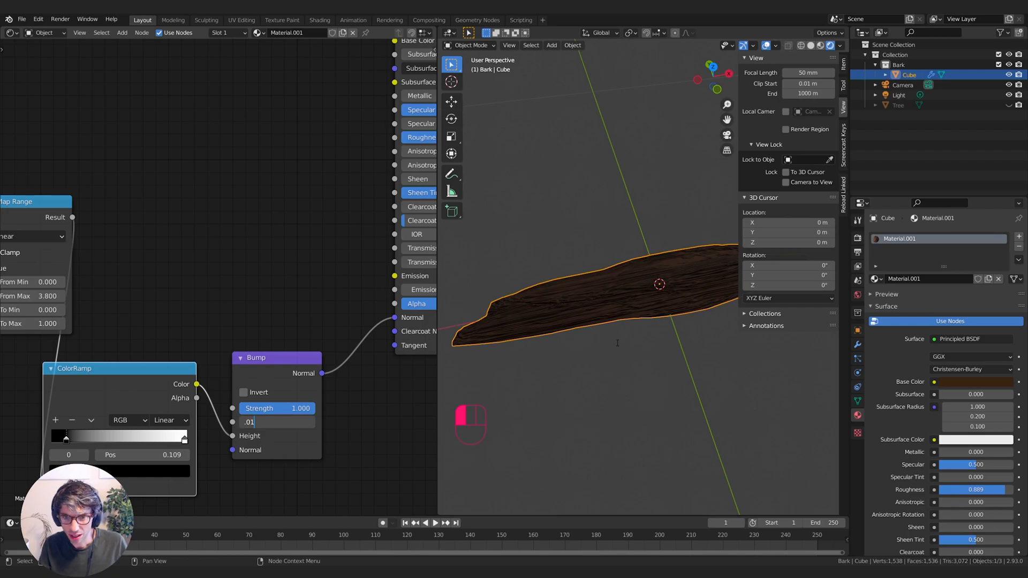
text(.01)
key(Return)
middle_drag(617, 342, 615, 369)
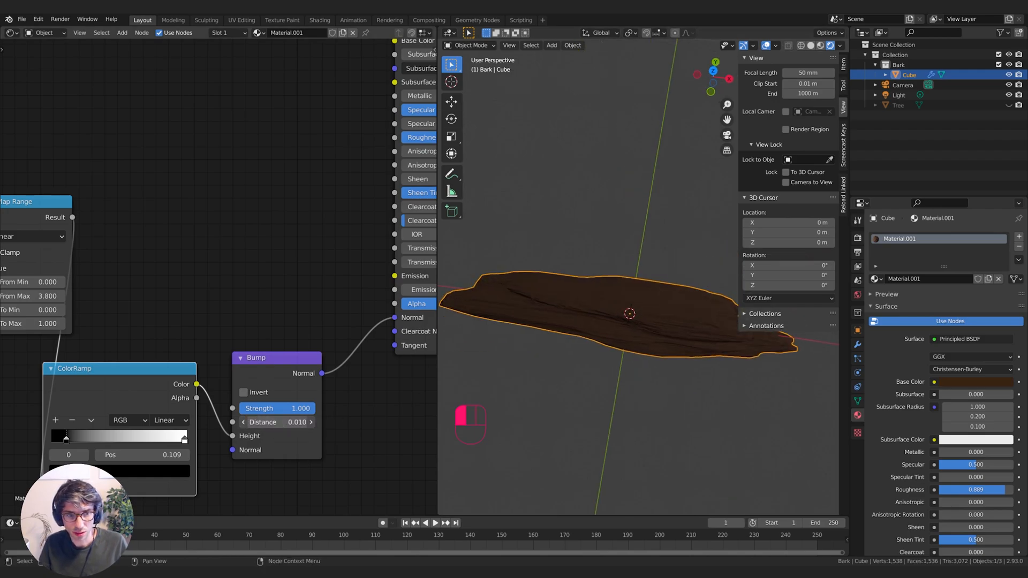
Step: Set the Bump node's distance to 0.05 and inspect the bark from nearer and farther away
click(279, 422)
text(.05)
key(Return)
middle_drag(615, 375, 589, 418)
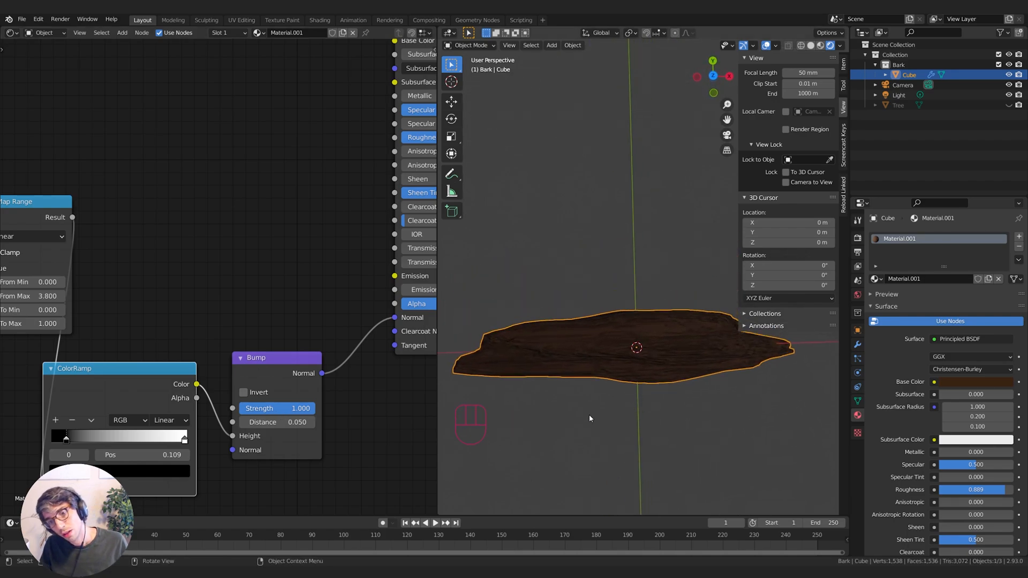
scroll(674, 390, down, 4)
scroll(715, 374, up, 4)
scroll(653, 395, down, 5)
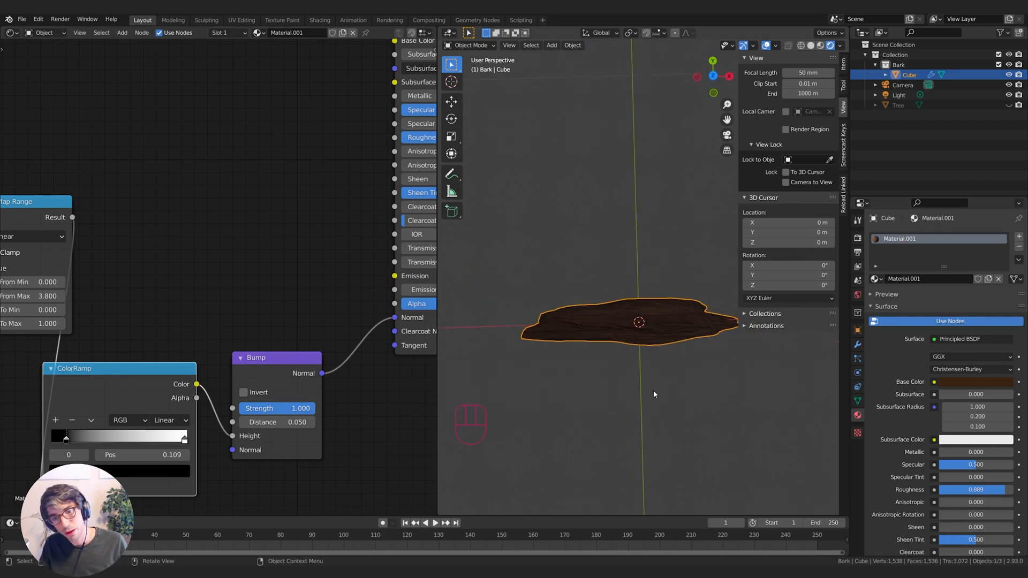
scroll(229, 234, down, 5)
Step: Move the ColorRamp beside Map Range and add a second ColorRamp above it, linking the first one's Color to its Fac
shift+middle_drag(227, 164, 280, 266)
middle_drag(261, 450, 233, 479)
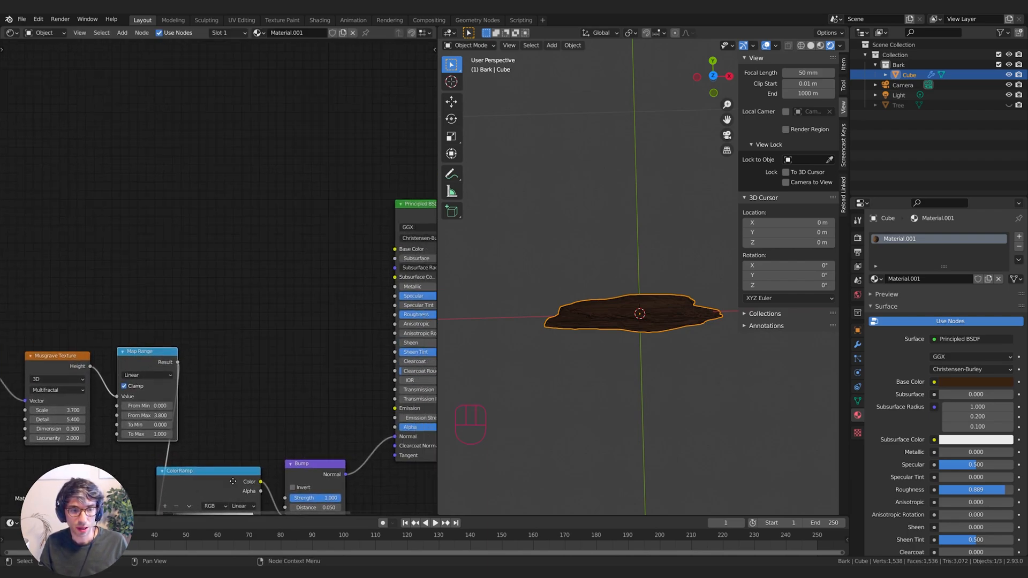
drag(231, 481, 271, 367)
key(shift+a)
text(colo)
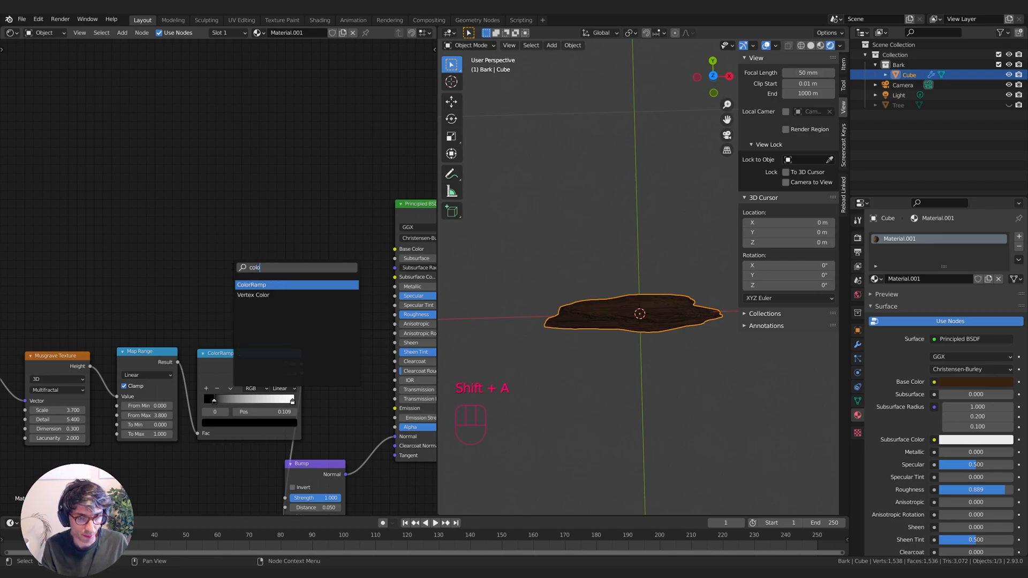
key(Return)
click(266, 218)
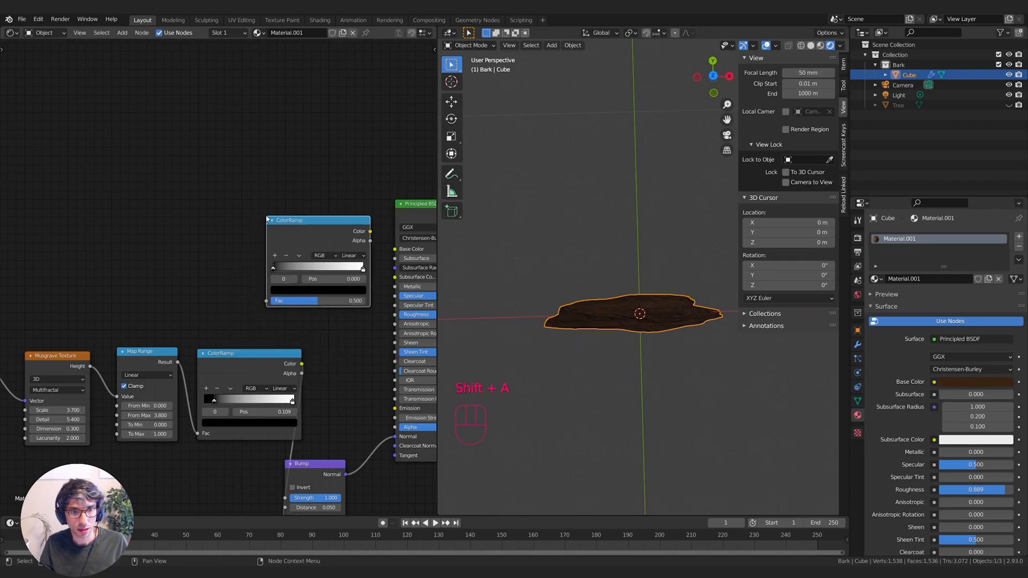
drag(302, 366, 266, 300)
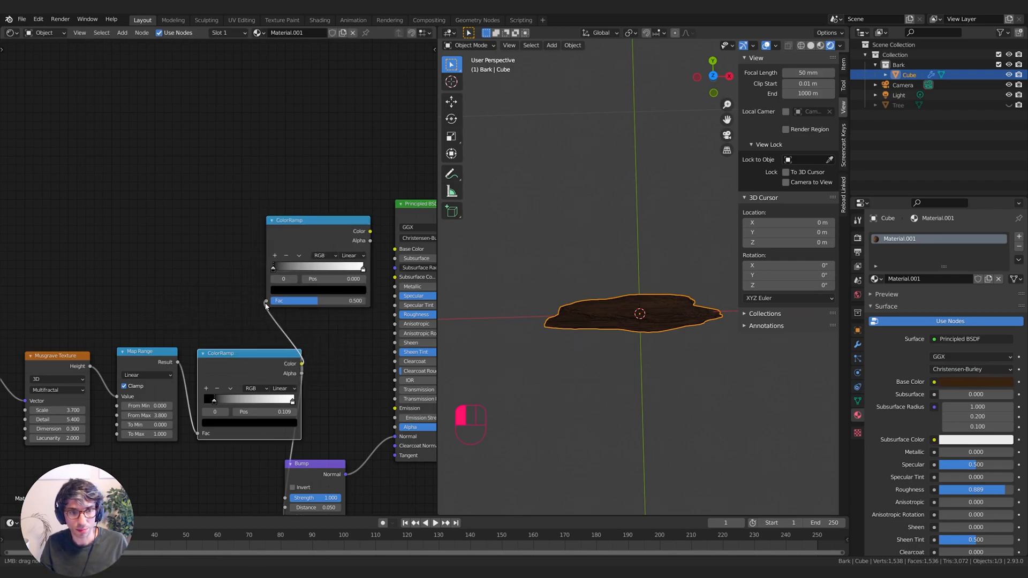
Step: Sample the Principled BSDF's brown base color into the second ColorRamp's white stop and link its Color to Base Color
middle_drag(390, 258, 276, 288)
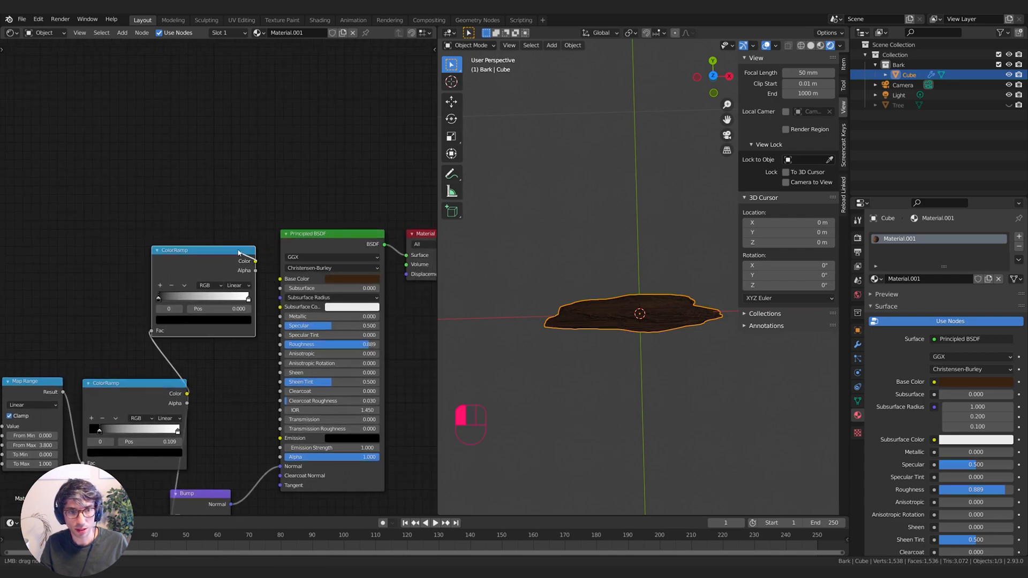
click(248, 298)
click(238, 321)
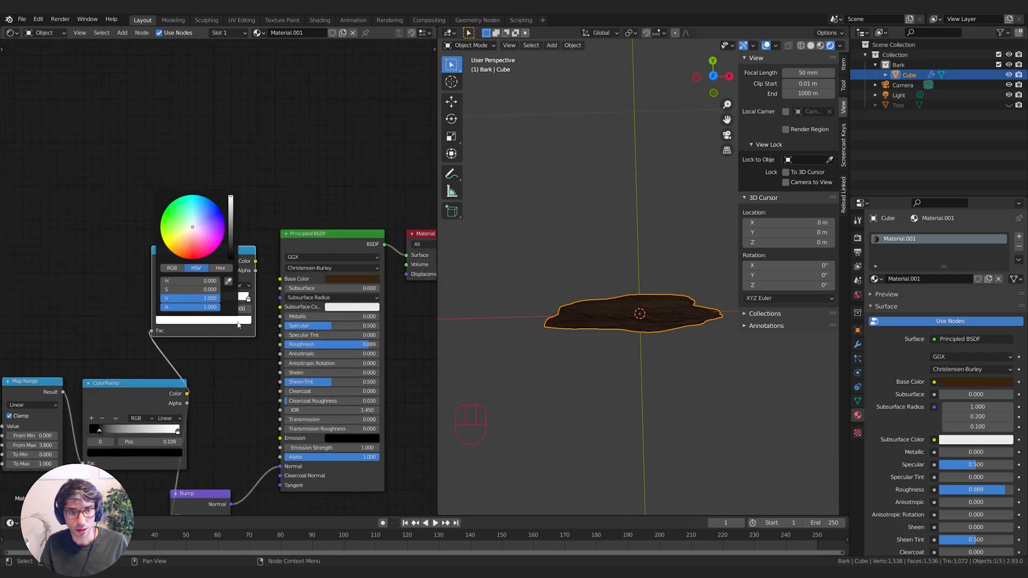
click(228, 281)
click(332, 282)
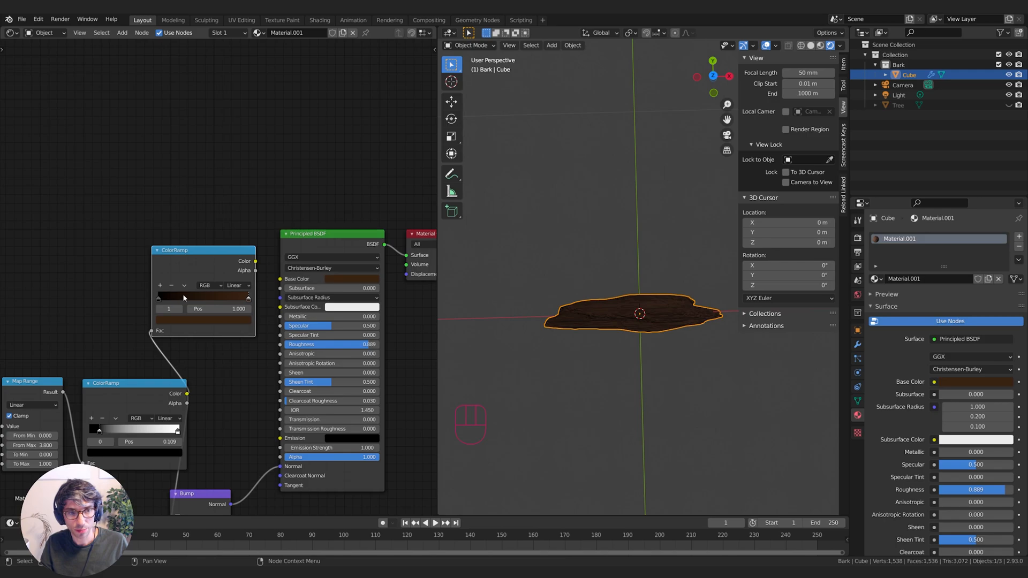
drag(255, 262, 280, 279)
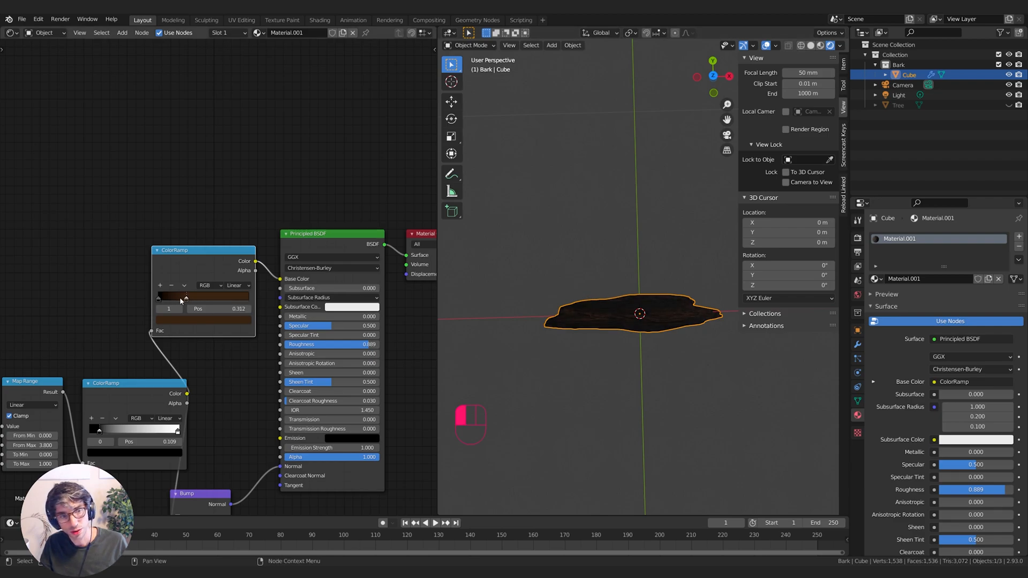
Step: Move the second ColorRamp's brown stop to about 0.225 and recolor its black stop very dark brown, about H 0.045, S 0.588, V 0.015
drag(167, 301, 174, 301)
scroll(689, 336, up, 3)
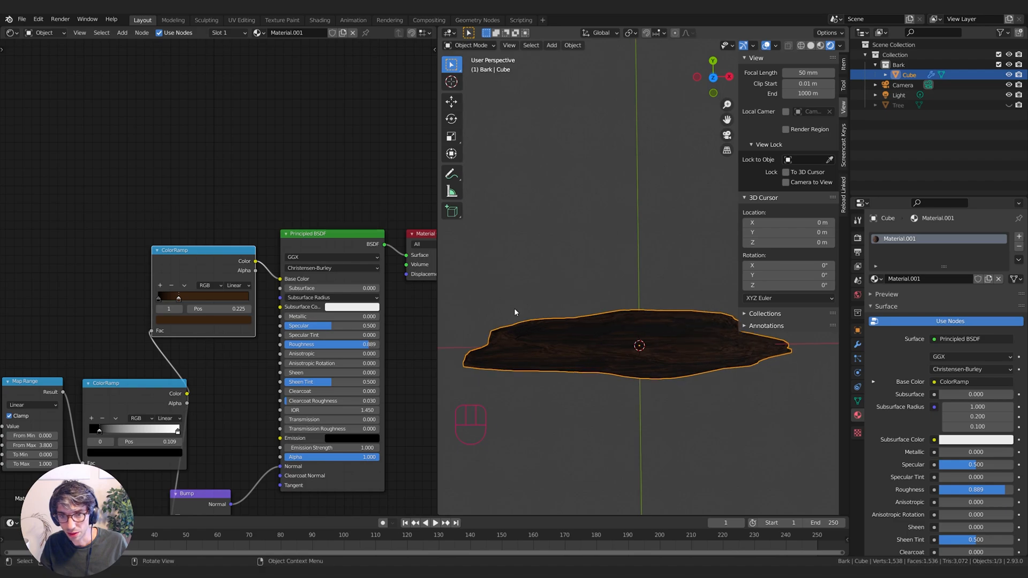
click(193, 320)
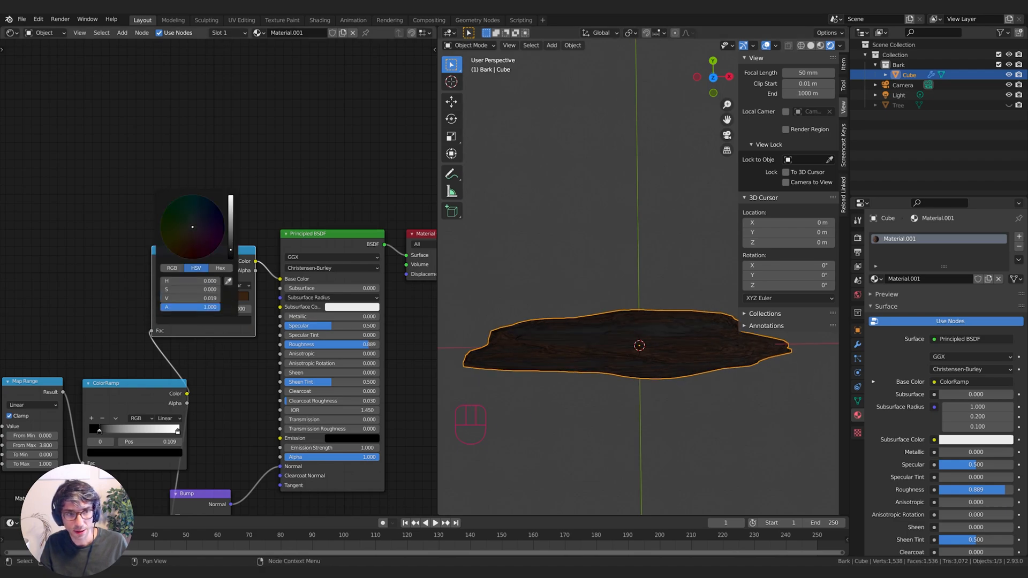
drag(194, 238, 191, 243)
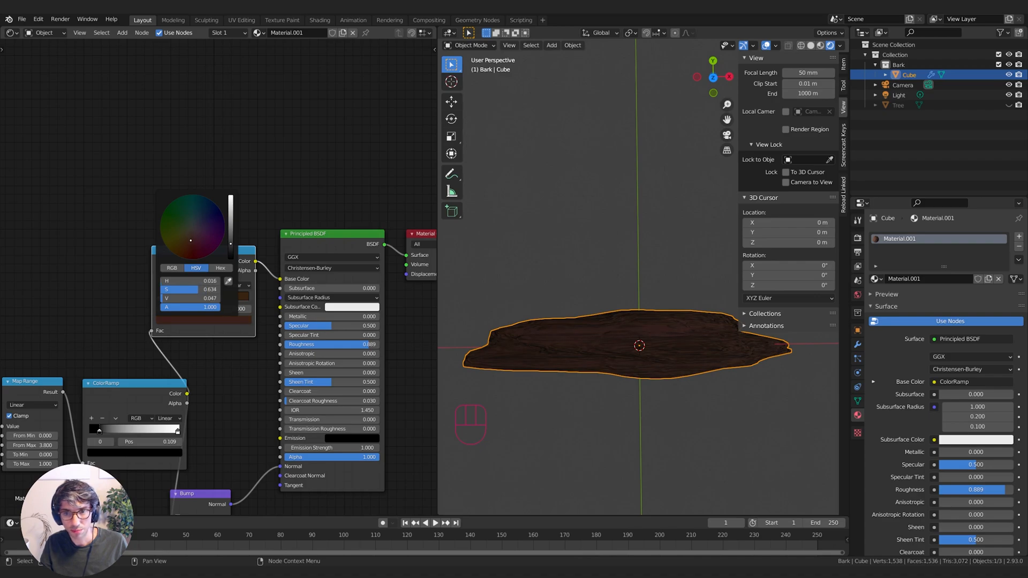
drag(241, 244, 241, 251)
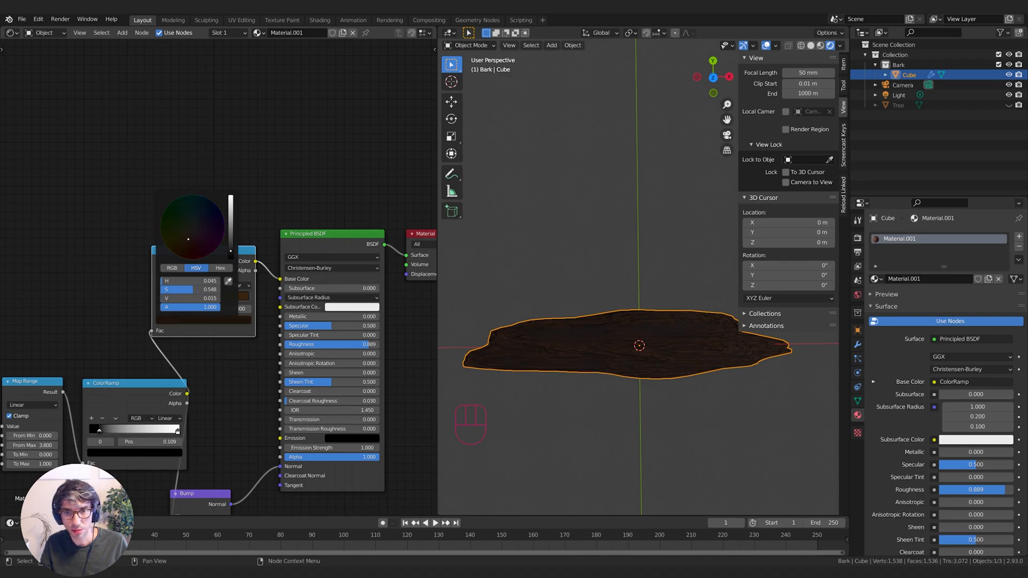
click(610, 404)
middle_drag(611, 404, 624, 421)
scroll(589, 390, down, 2)
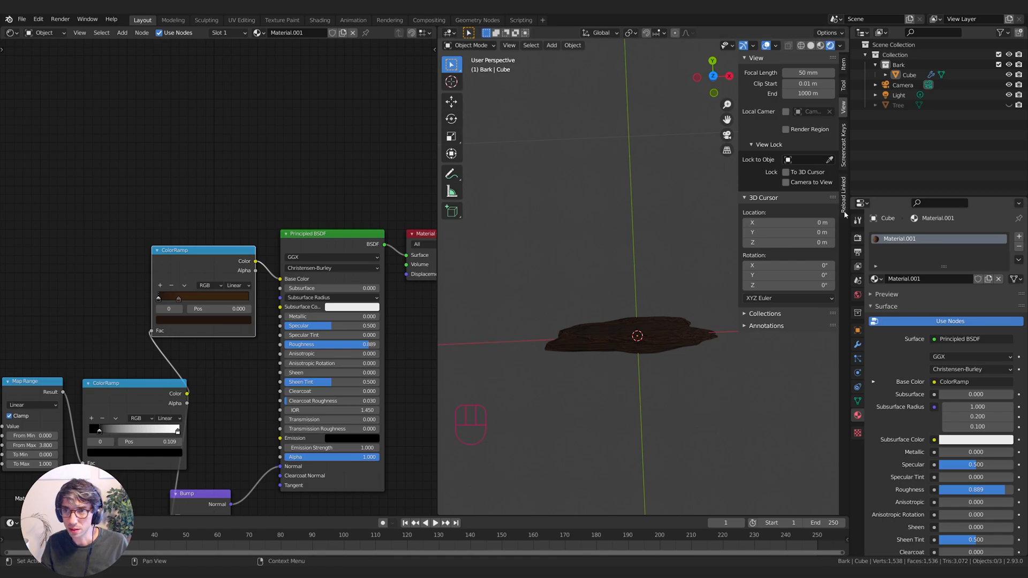
Step: Rename the bark object Bark.000 and set its Displace modifier's texture coordinates to Global
double_click(909, 74)
click(856, 345)
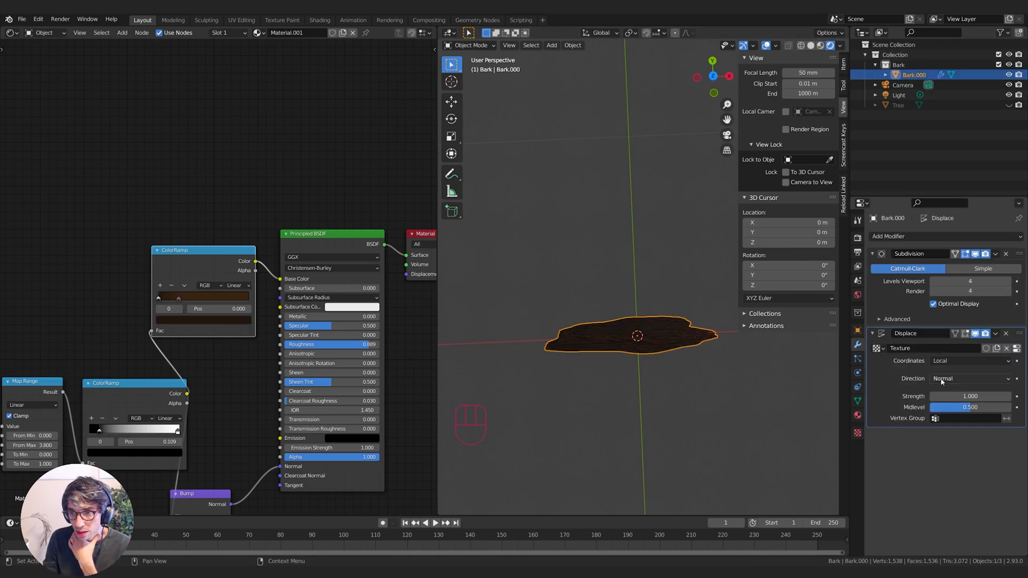
click(956, 360)
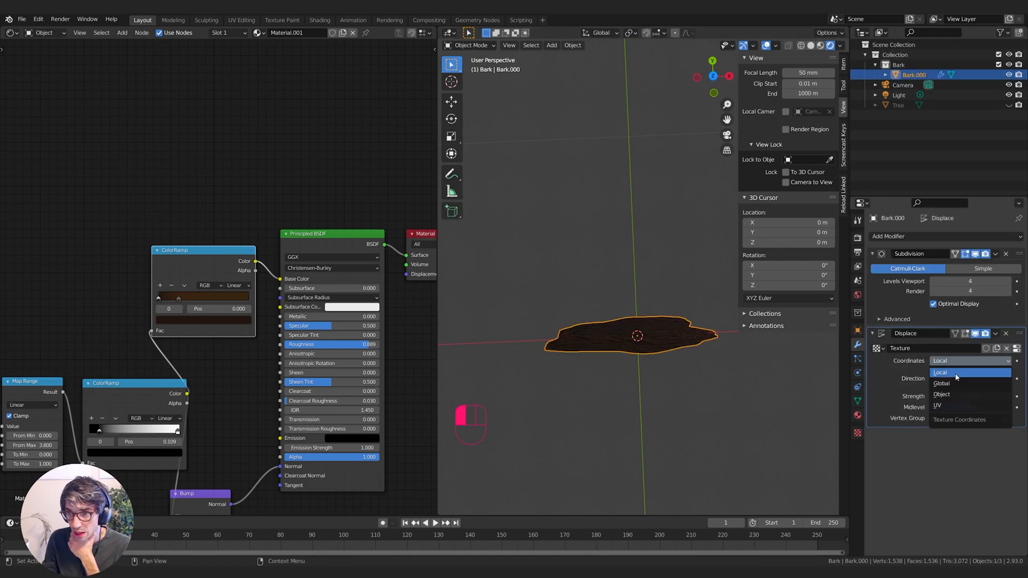
click(953, 375)
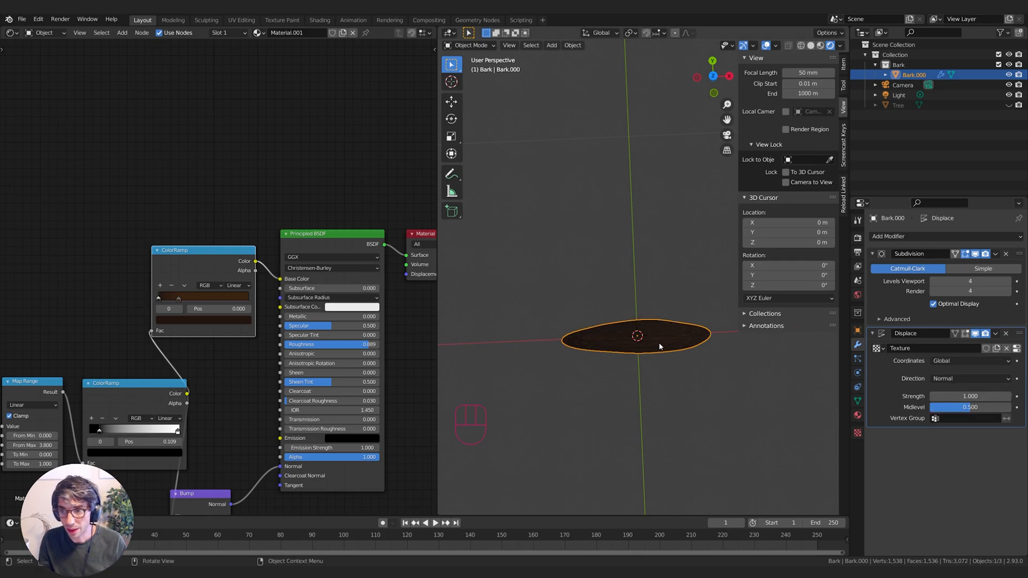
Step: Test how the bark's displacement varies by moving it, cancel the move, and set the Clouds texture size to 0.17
key(g)
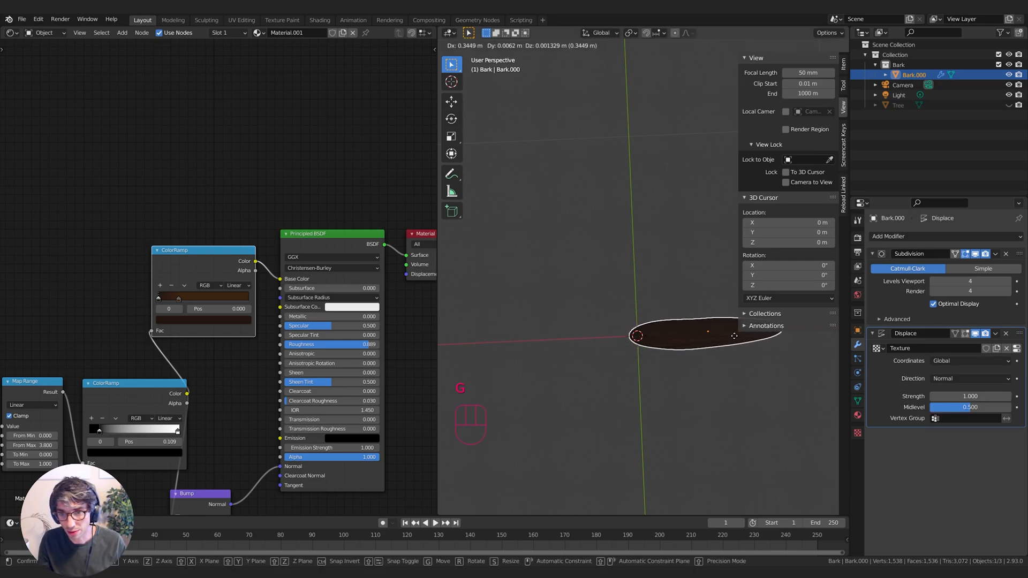
right_click(632, 346)
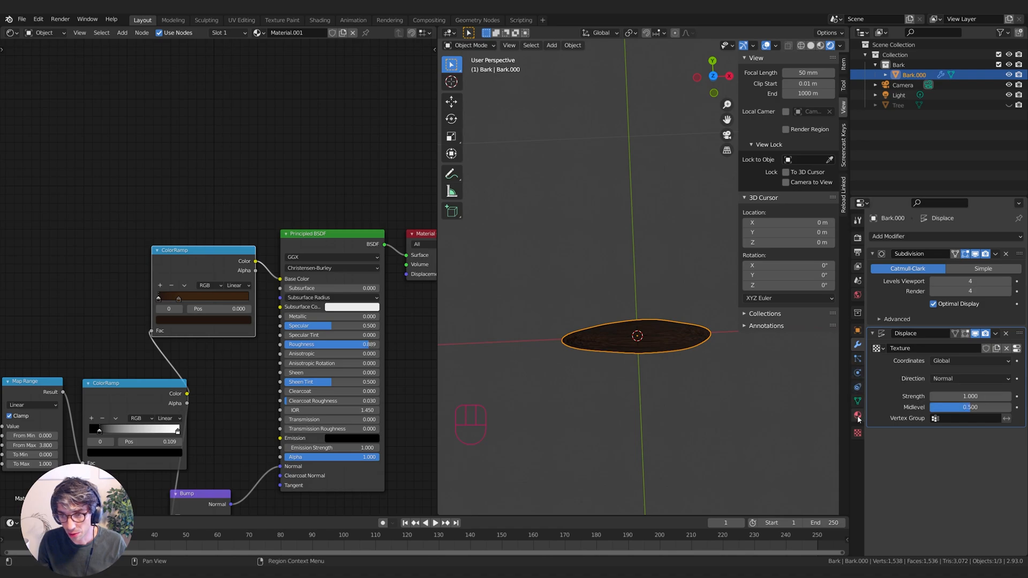
click(856, 433)
drag(979, 440, 916, 440)
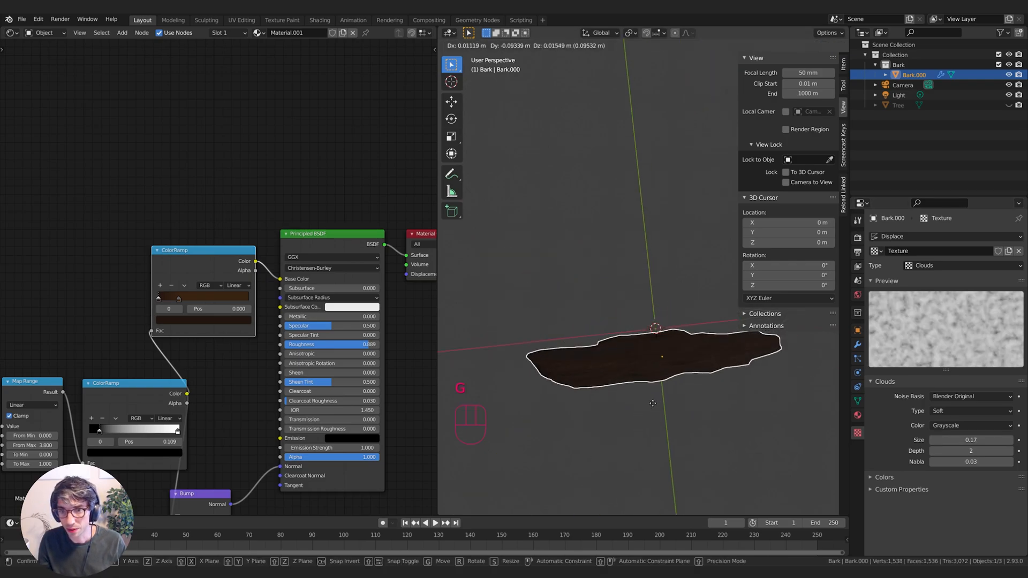
Step: Delete the surplus bark objects, keeping Bark.001, and reset its X, Y and Z location to 0 m
key(x)
key(x)
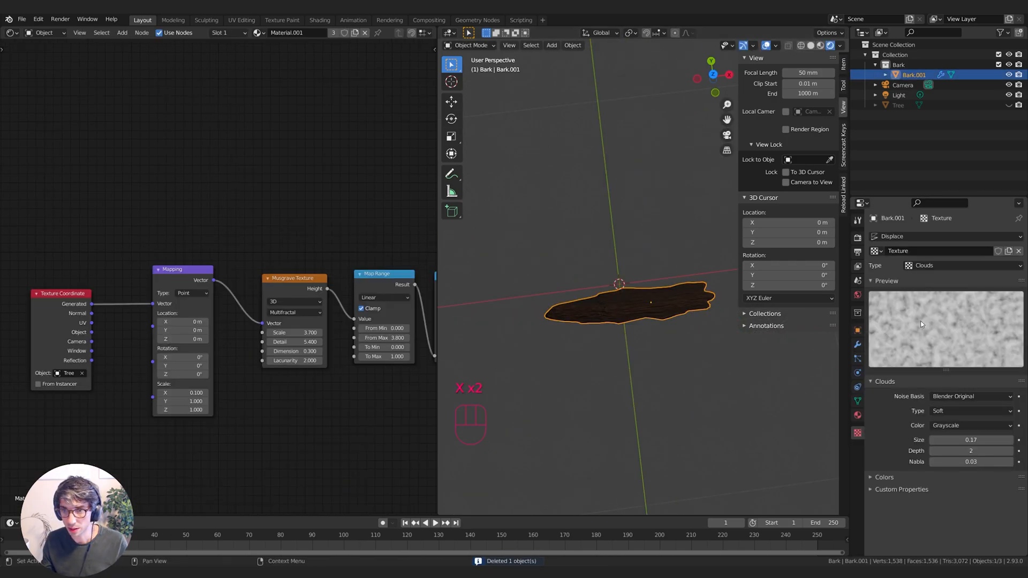
click(857, 330)
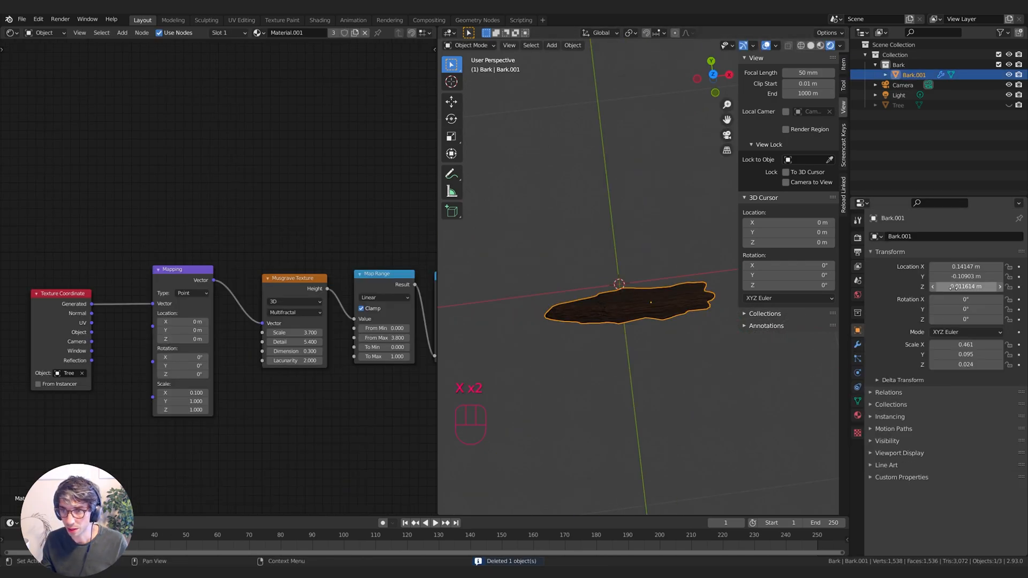
click(962, 266)
text(0)
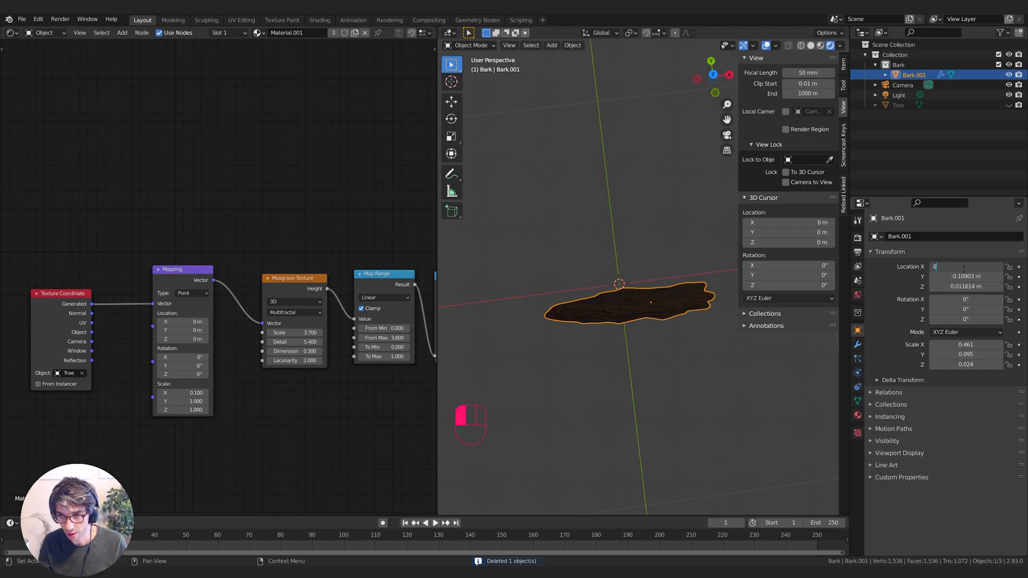
key(Tab)
text(0)
key(Tab)
text(0)
key(Return)
middle_drag(666, 383, 622, 358)
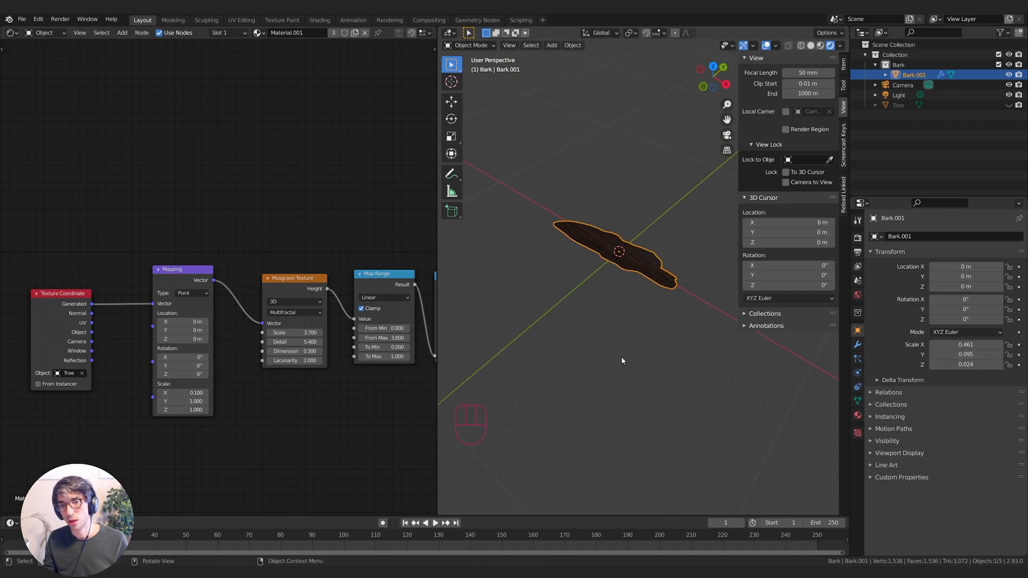
scroll(622, 360, down, 1)
Step: Unhide the Tree object, look through the camera and select the tree log
click(908, 104)
click(1009, 105)
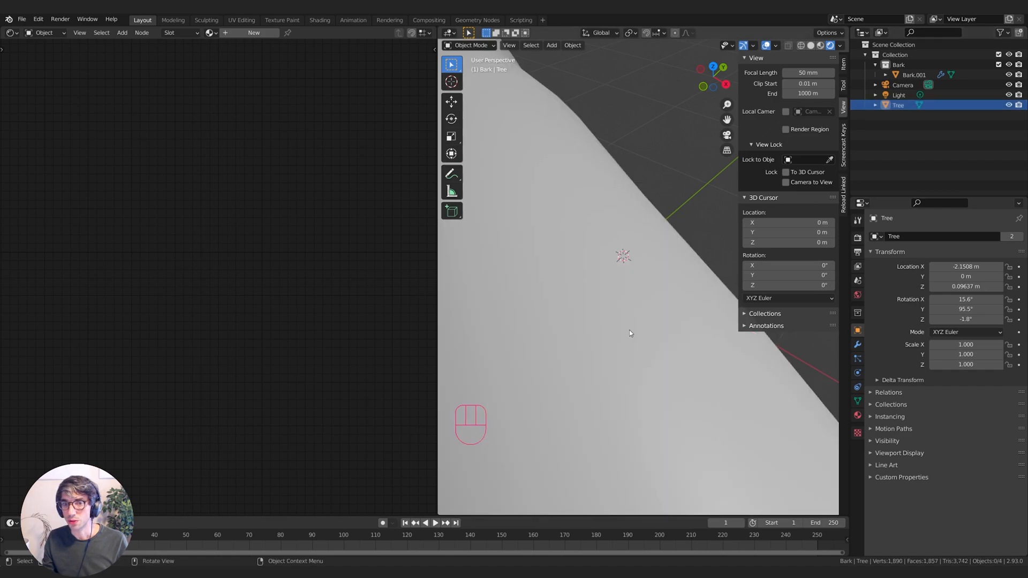
key(KP_0)
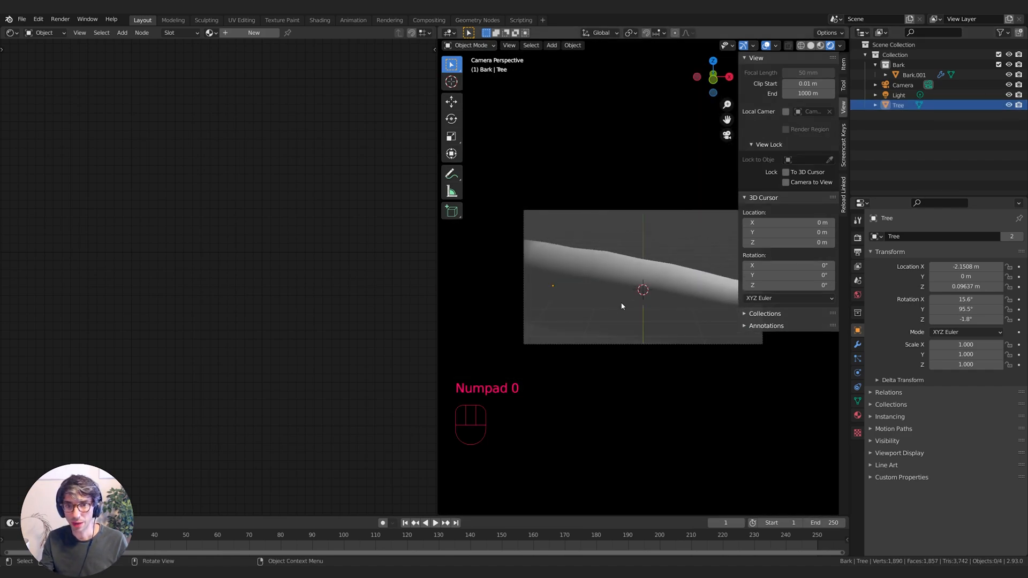
click(586, 275)
Step: Open the Geometry Node Editor and create a node tree named Bark for the Tree object
click(10, 33)
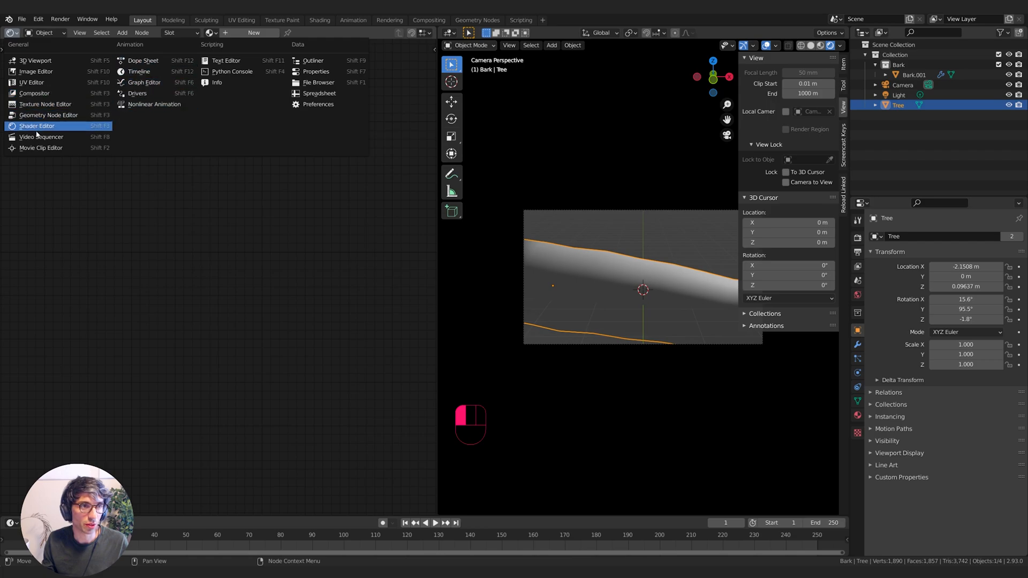
click(46, 115)
click(201, 33)
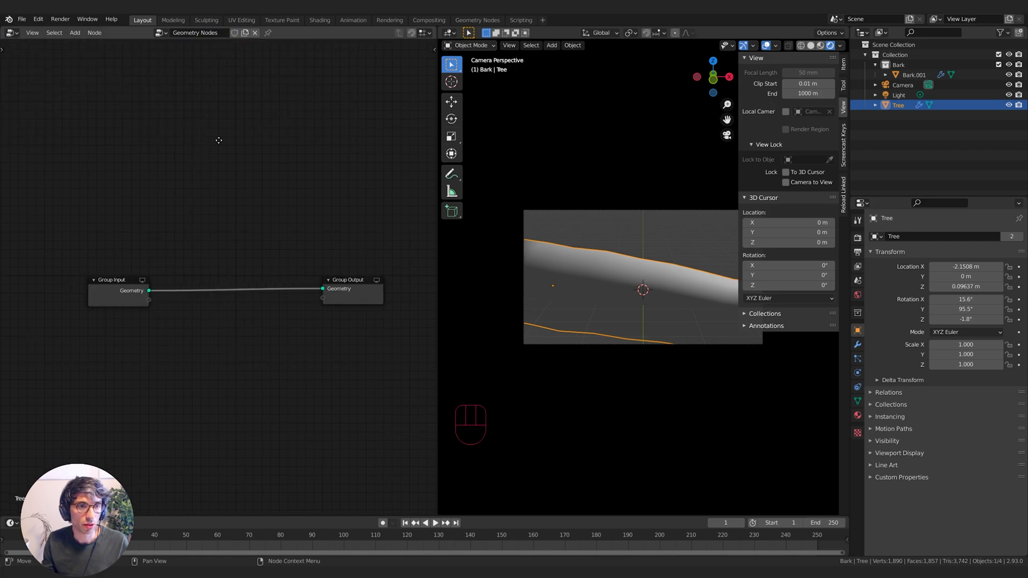
click(198, 32)
text(Bark)
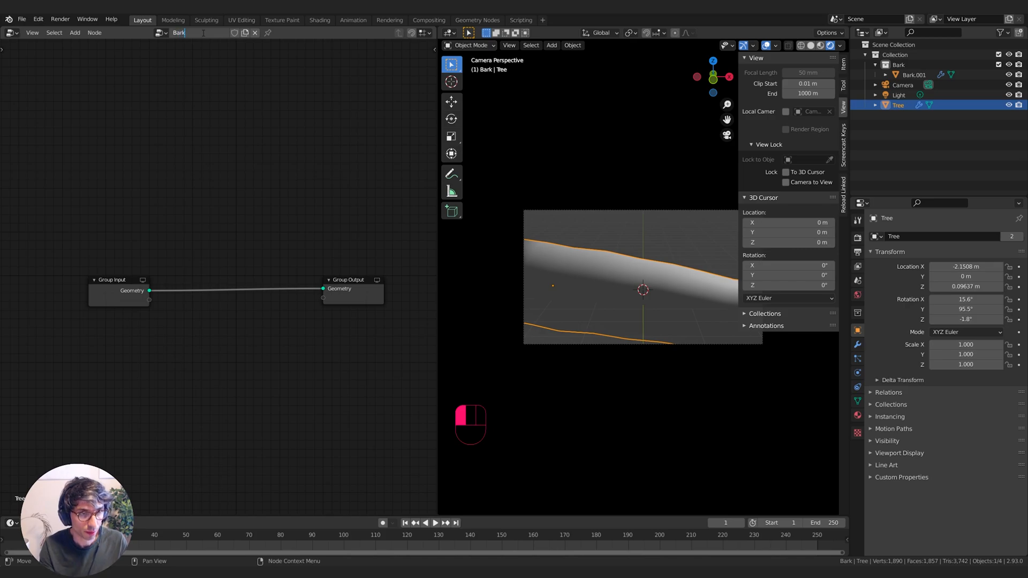
key(Return)
Step: Add a Point Distribute node and insert it between the Group Input and Group Output nodes
middle_drag(119, 299, 151, 277)
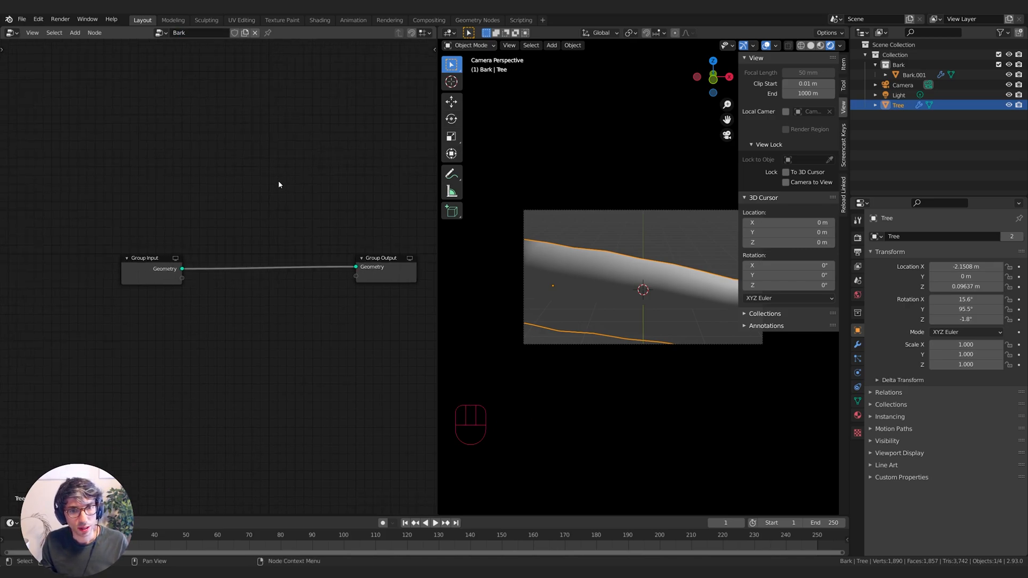
key(shift+a)
text(bo)
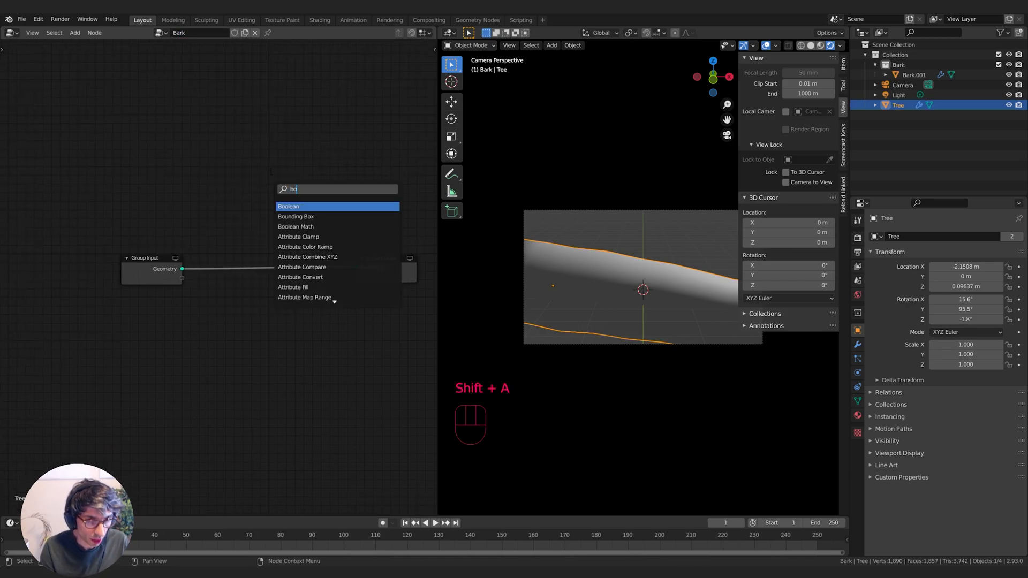
key(BackSpace)
key(BackSpace)
text(poi)
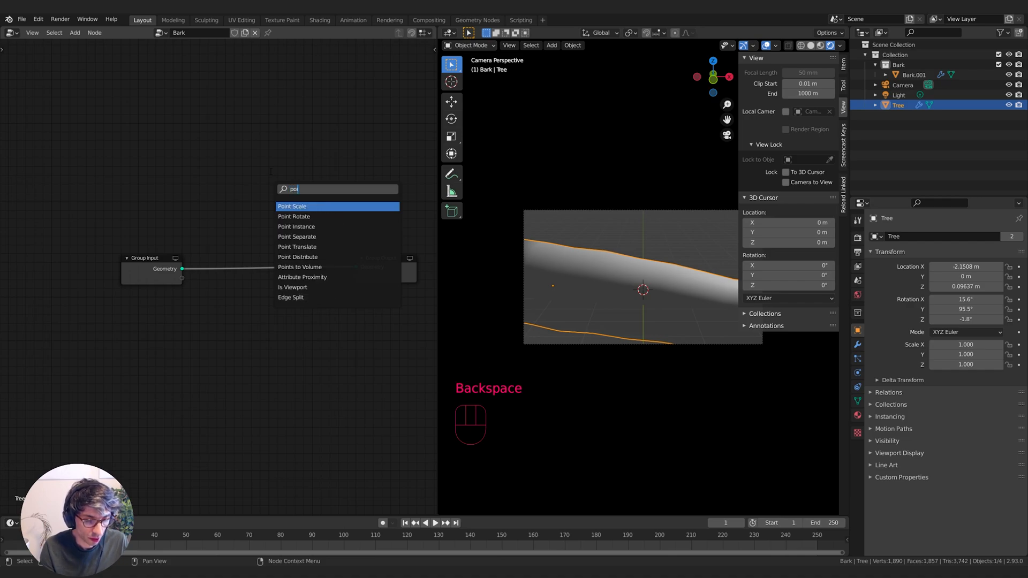
text(nt dis)
key(Return)
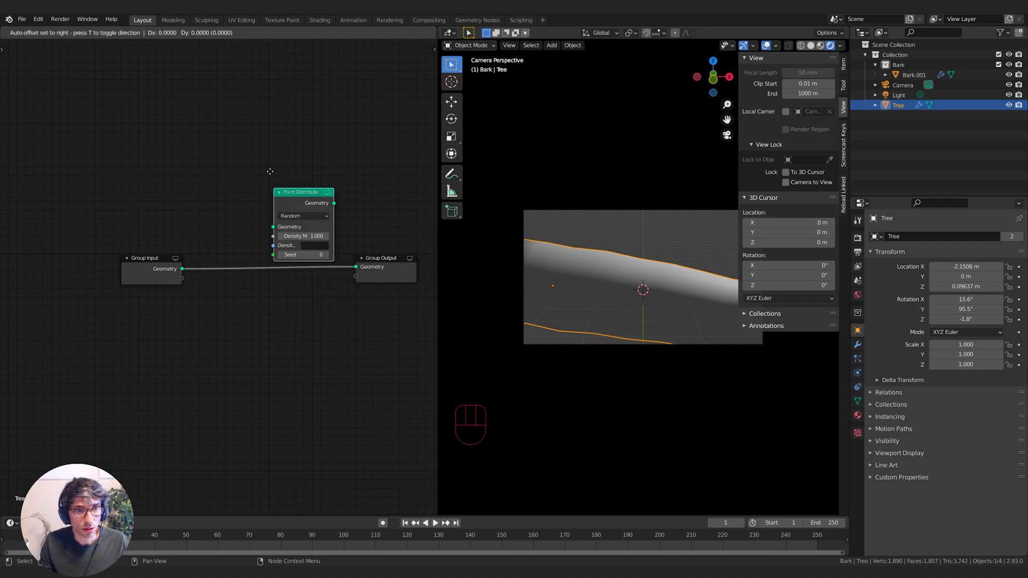
click(213, 230)
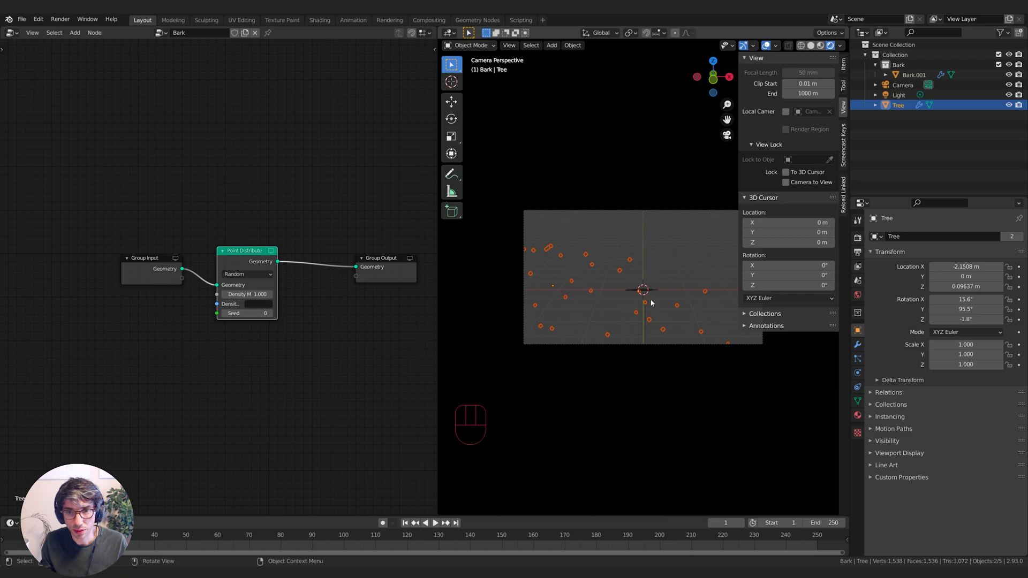
Step: Raise the Point Distribute density to 26.3 and spread the Group Input and Group Output nodes apart
middle_drag(222, 161, 224, 178)
drag(249, 312, 310, 311)
middle_drag(159, 185, 158, 186)
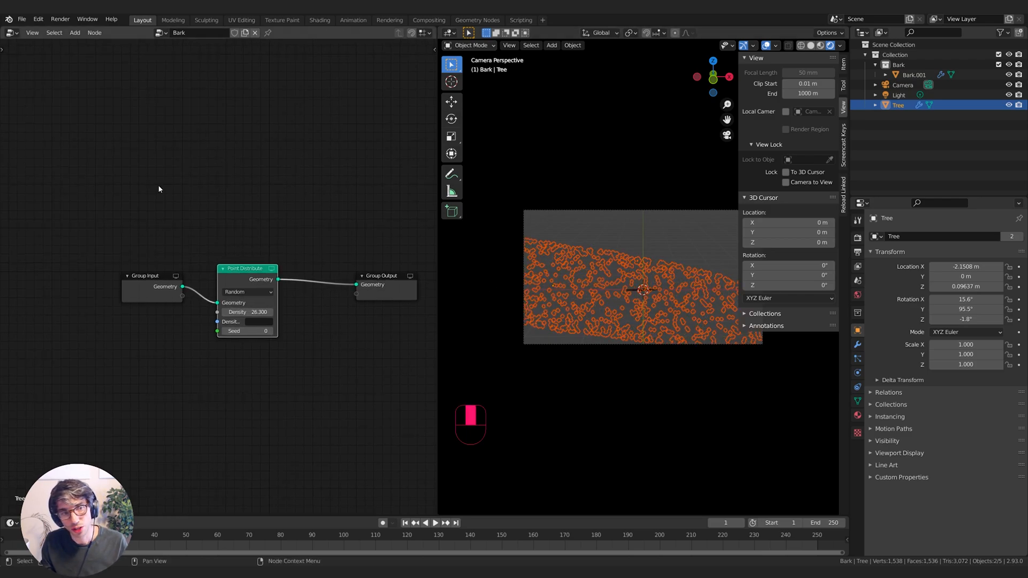
drag(153, 277, 103, 262)
drag(381, 276, 377, 260)
middle_drag(343, 260, 308, 290)
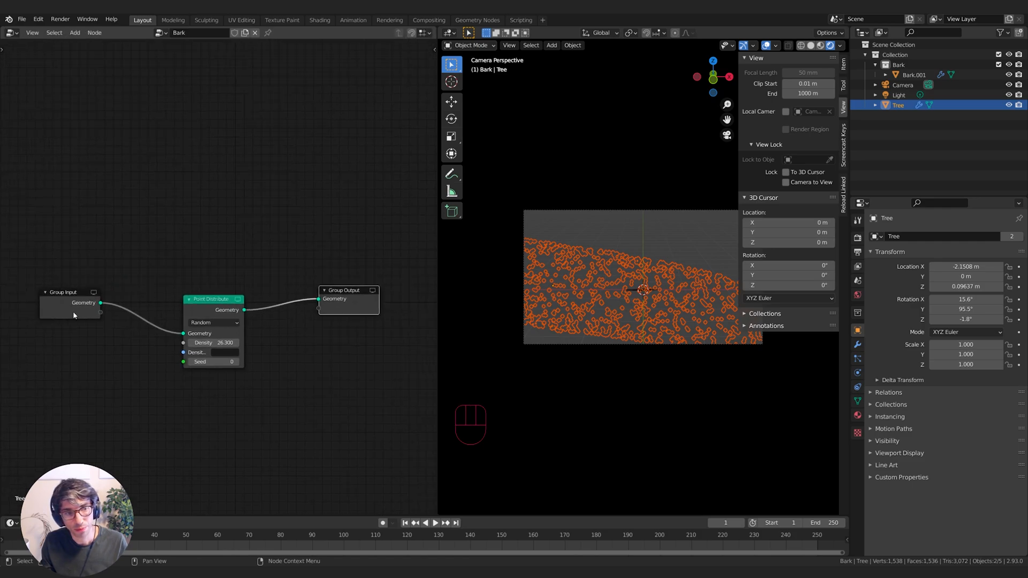
drag(73, 314, 69, 276)
drag(367, 303, 378, 282)
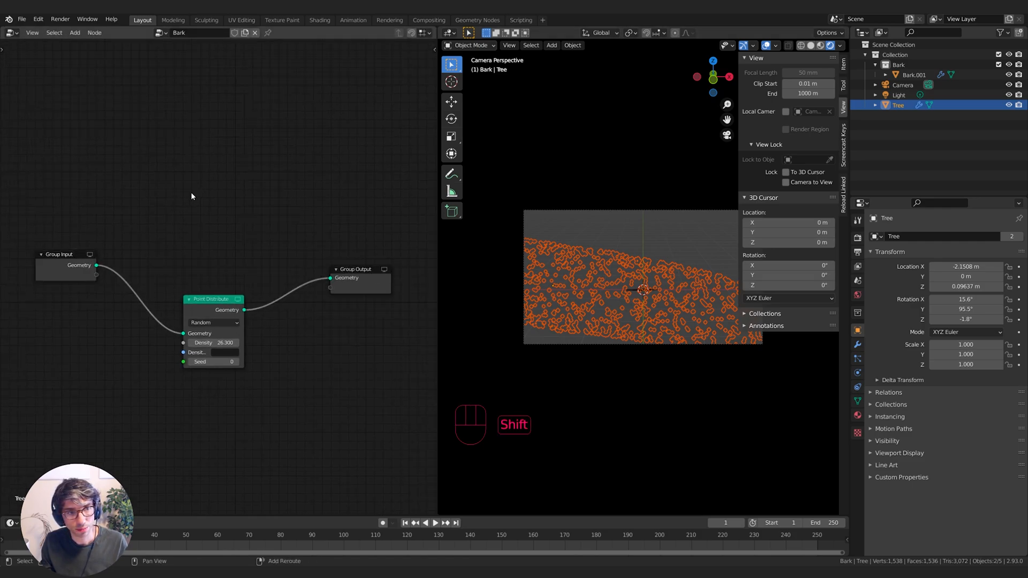
Step: Add a Join Geometry node combining the Group Input and Point Distribute geometry, and connect its output to Group Output
key(shift+a)
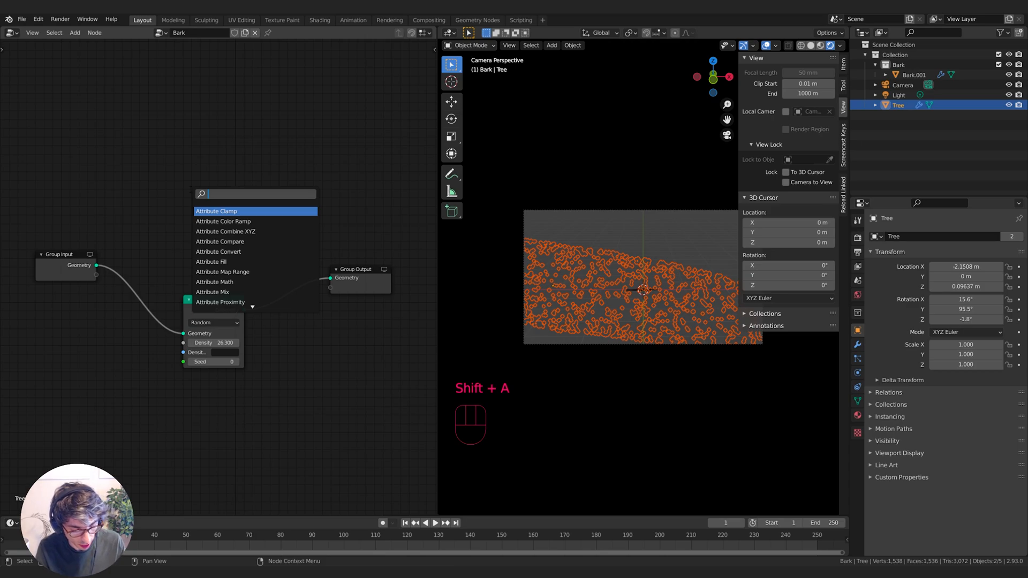
text(join)
key(Return)
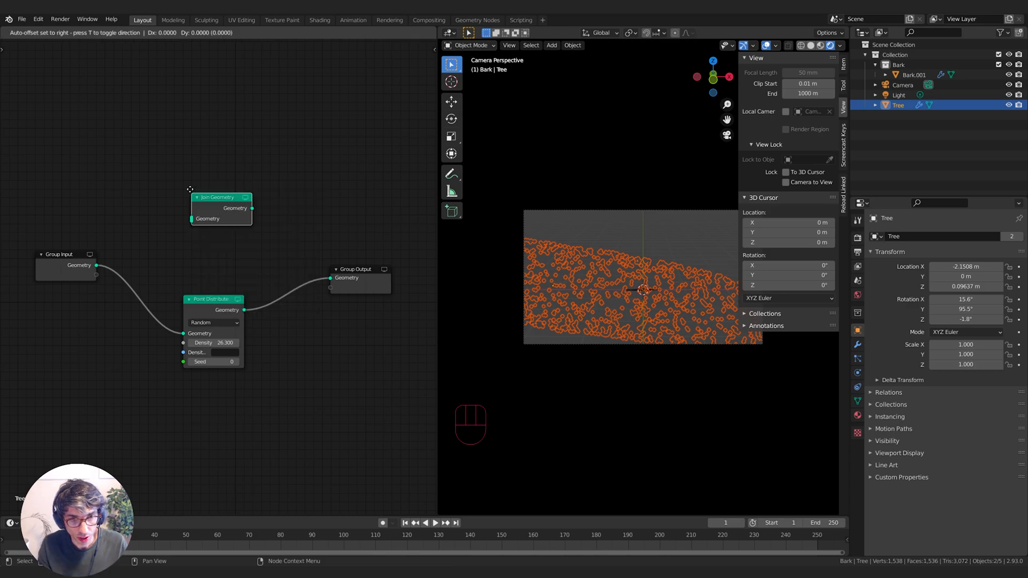
click(190, 189)
click(78, 271)
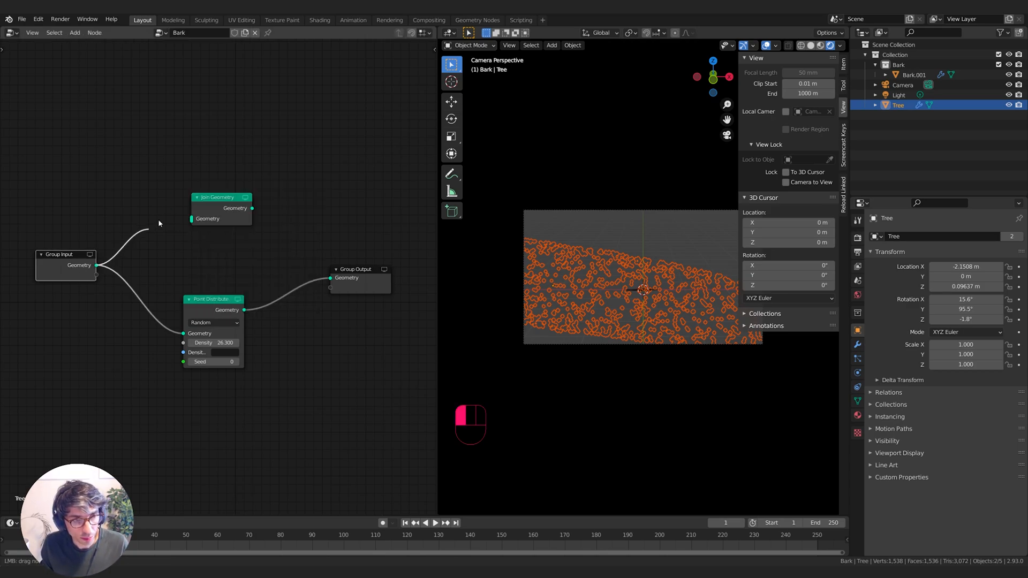
drag(96, 264, 191, 218)
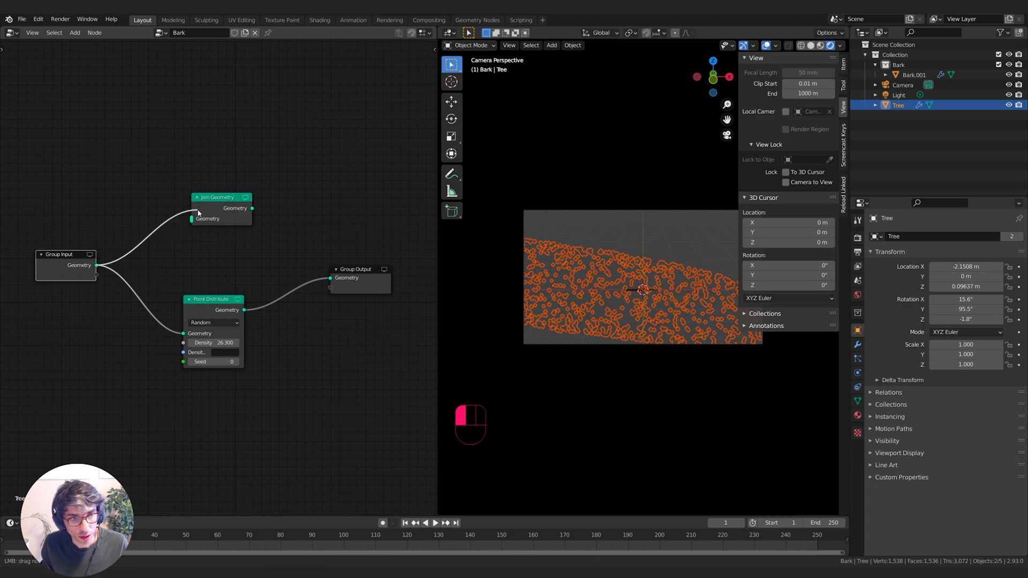
drag(242, 310, 191, 219)
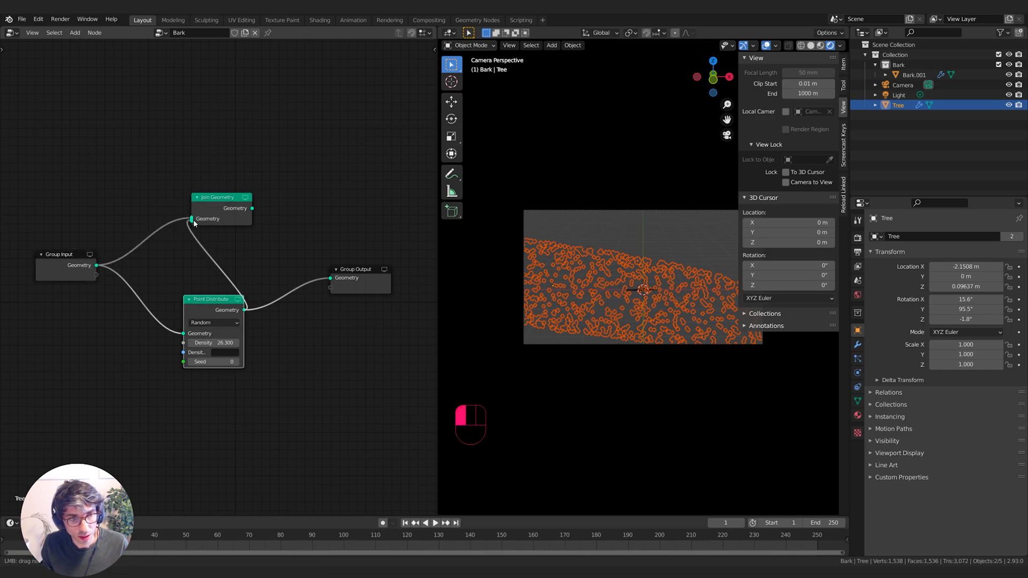
drag(252, 208, 330, 278)
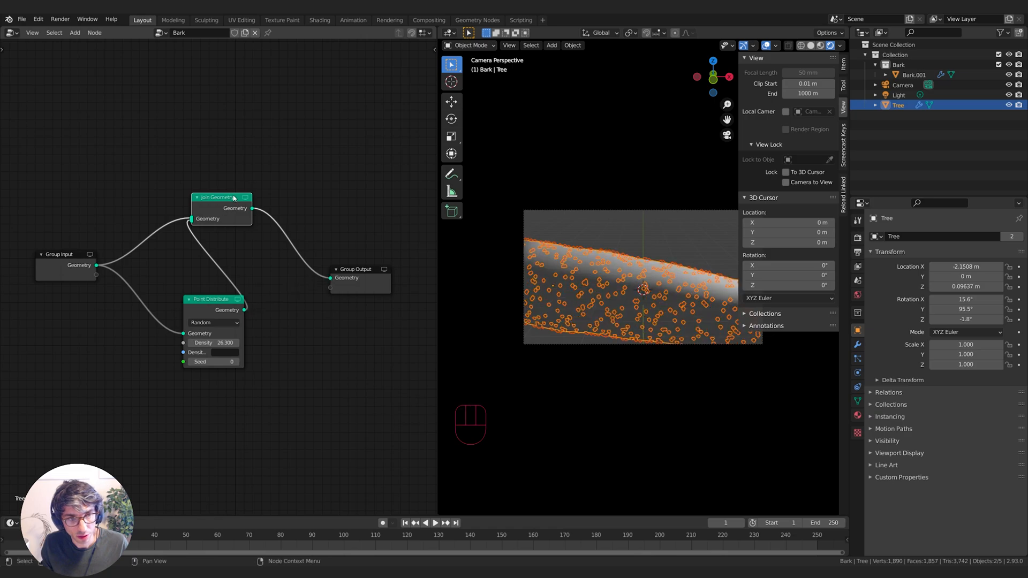
Step: Arrange the nodes with Join Geometry before Group Output and Point Distribute below the direct Group Input link
drag(222, 198, 278, 237)
drag(207, 306, 155, 320)
middle_drag(253, 301, 262, 297)
mouse_move(58, 264)
mouse_down()
mouse_move(55, 247)
mouse_move(56, 261)
mouse_up()
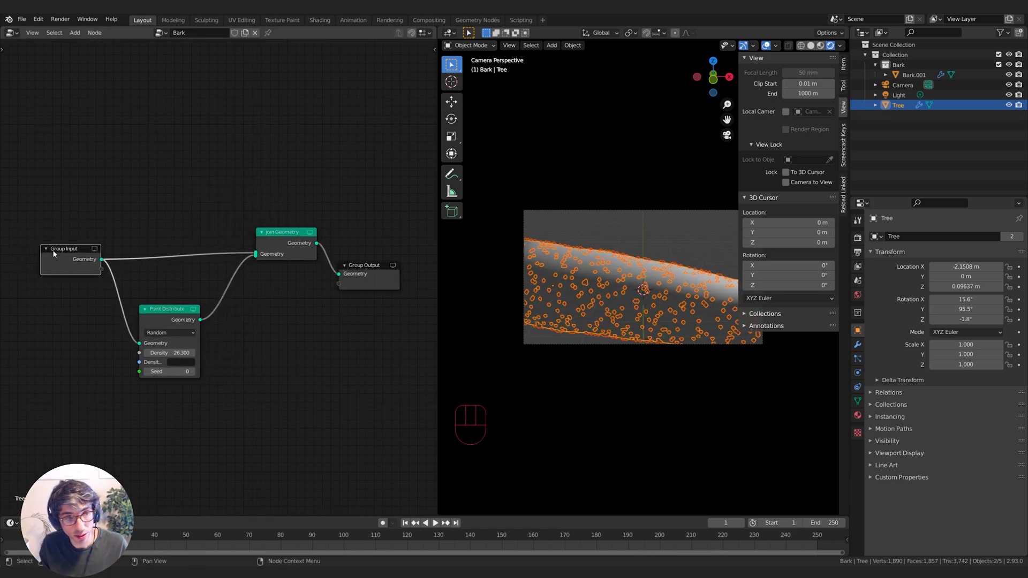
drag(189, 318, 192, 320)
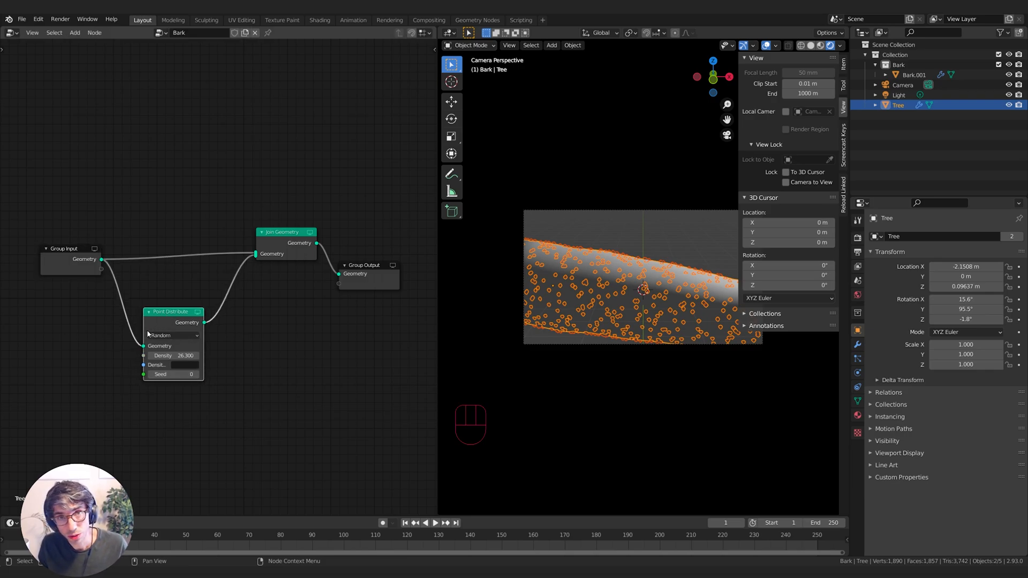
drag(69, 273, 70, 267)
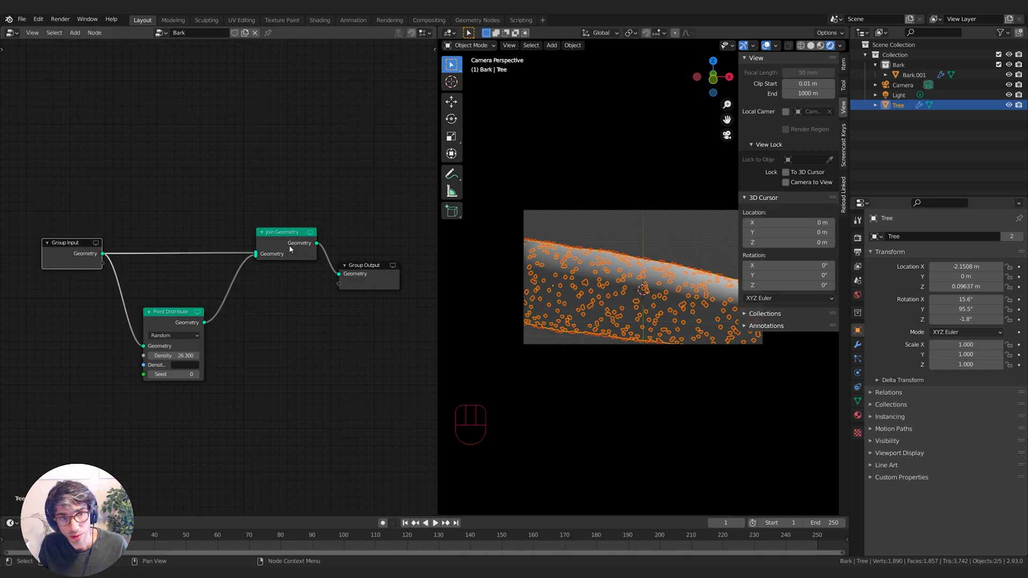
drag(290, 249, 290, 245)
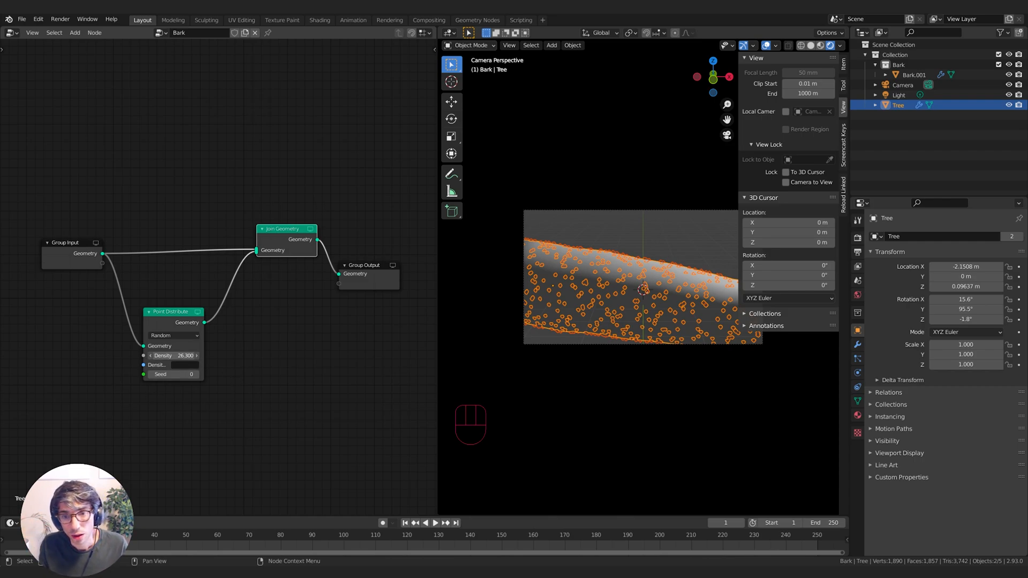
Step: Set the Point Distribute node's Density Max to 1
drag(182, 355, 155, 355)
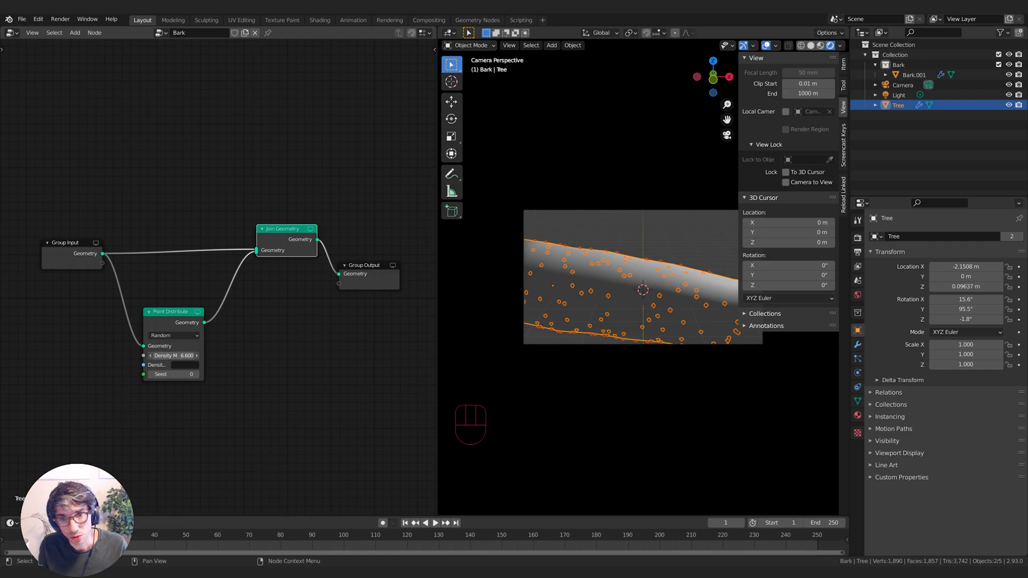
click(172, 355)
text(4.7)
key(Return)
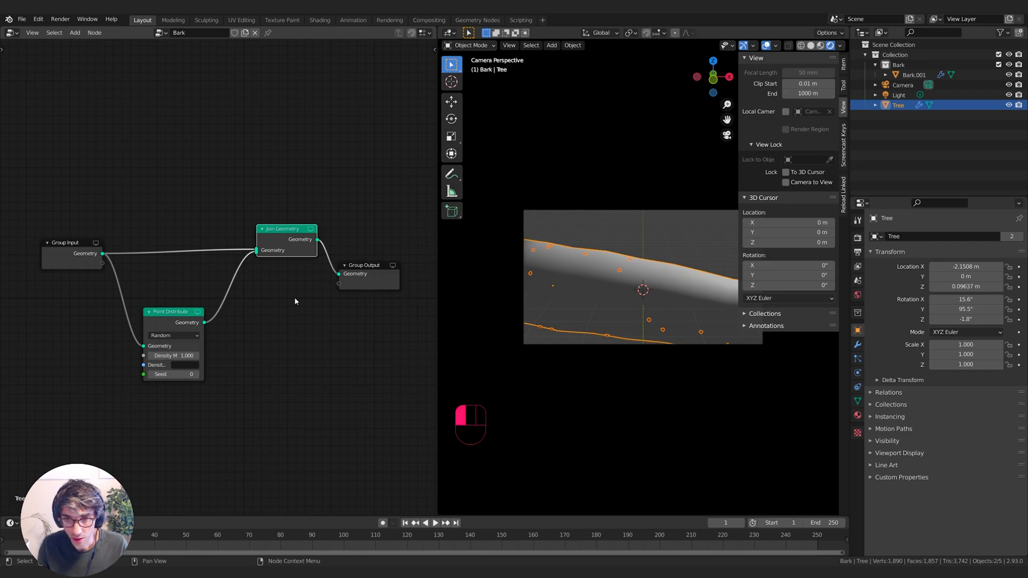
click(209, 377)
Step: Insert a Point Instance node between Point Distribute and Join Geometry, with Bark.001 as its instanced object
middle_drag(296, 333, 291, 349)
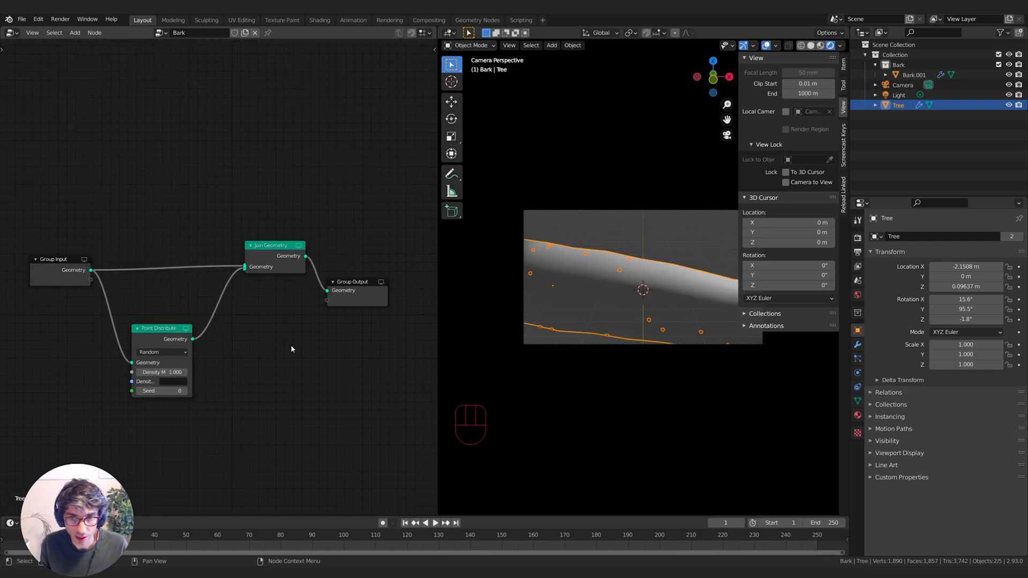
middle_drag(229, 346, 306, 336)
key(shift+a)
click(306, 335)
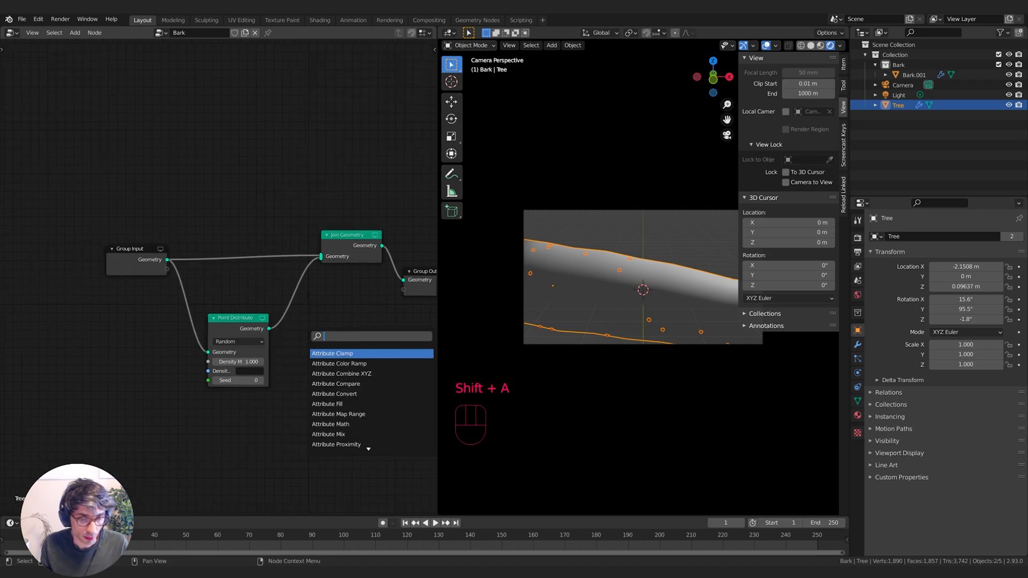
text(point)
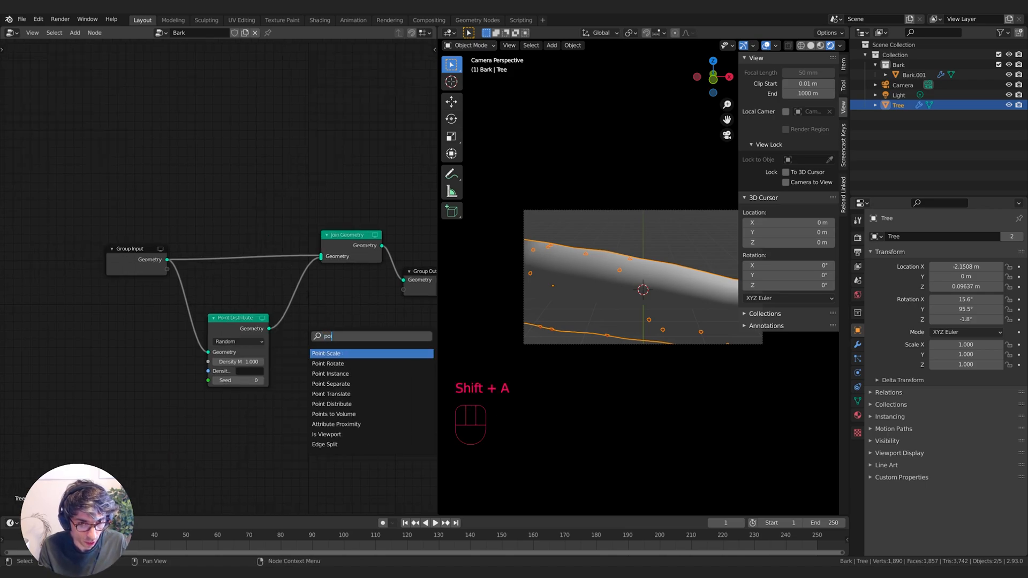
key(Down)
key(Down)
key(Return)
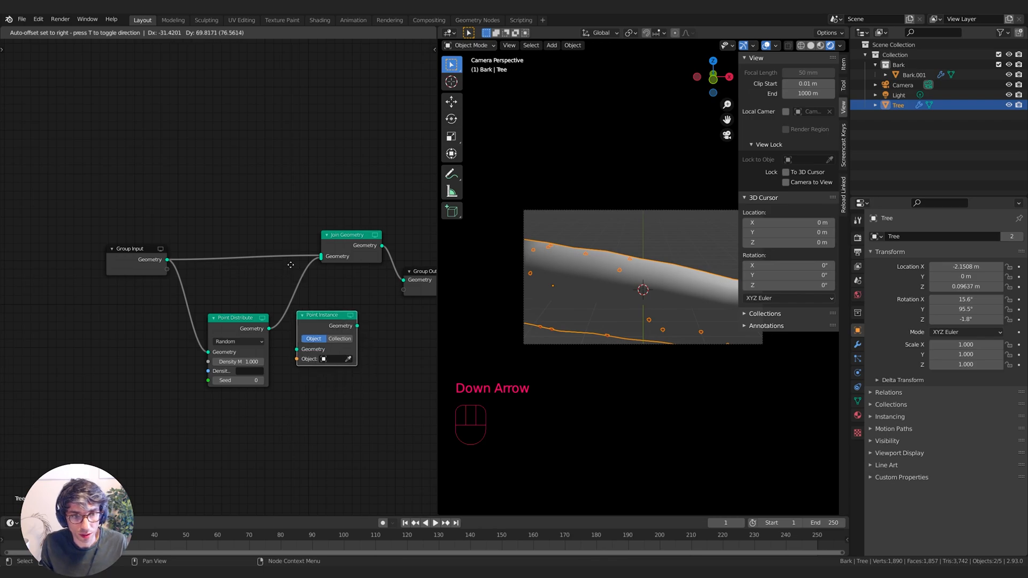
click(303, 257)
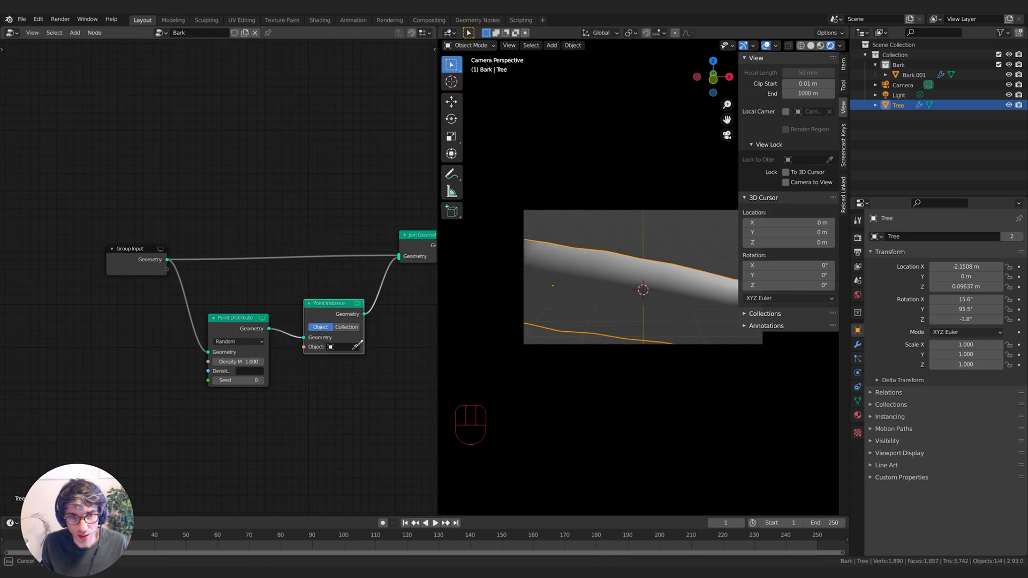
click(342, 347)
click(341, 360)
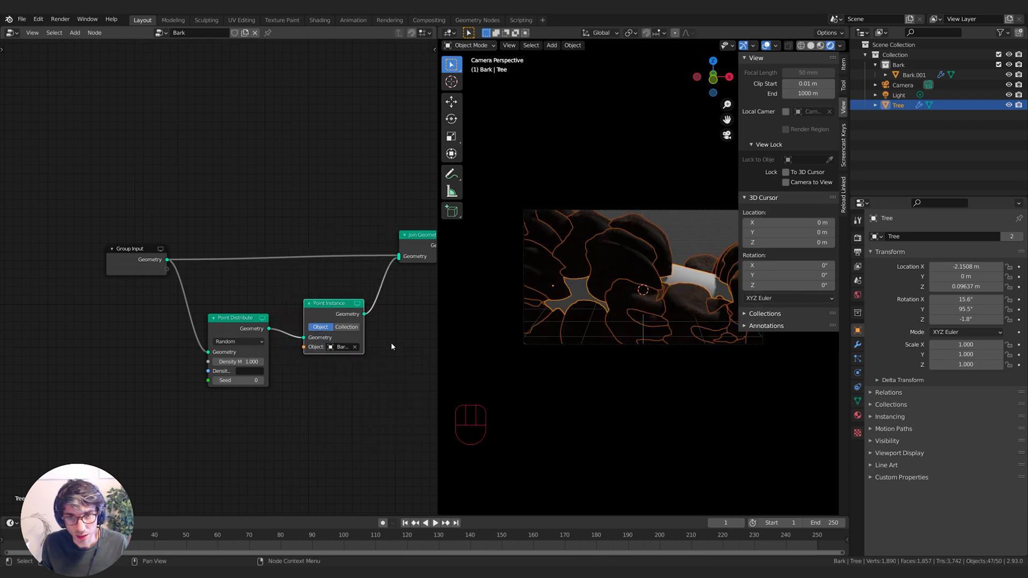
Step: Select Bark.001, test moving it, cancel the move, and apply its scale
click(915, 75)
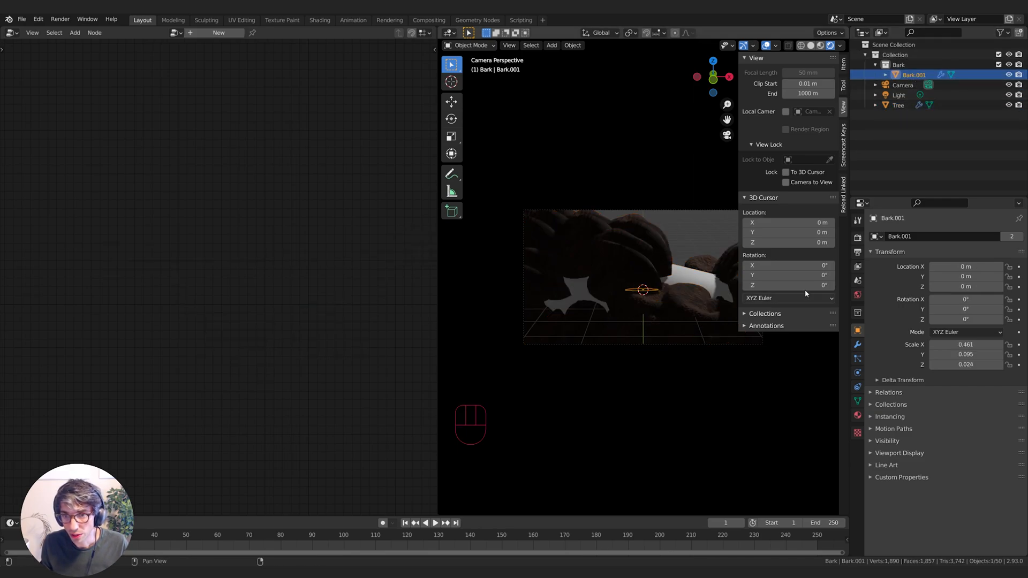
shift+middle_drag(636, 246, 631, 278)
key(g)
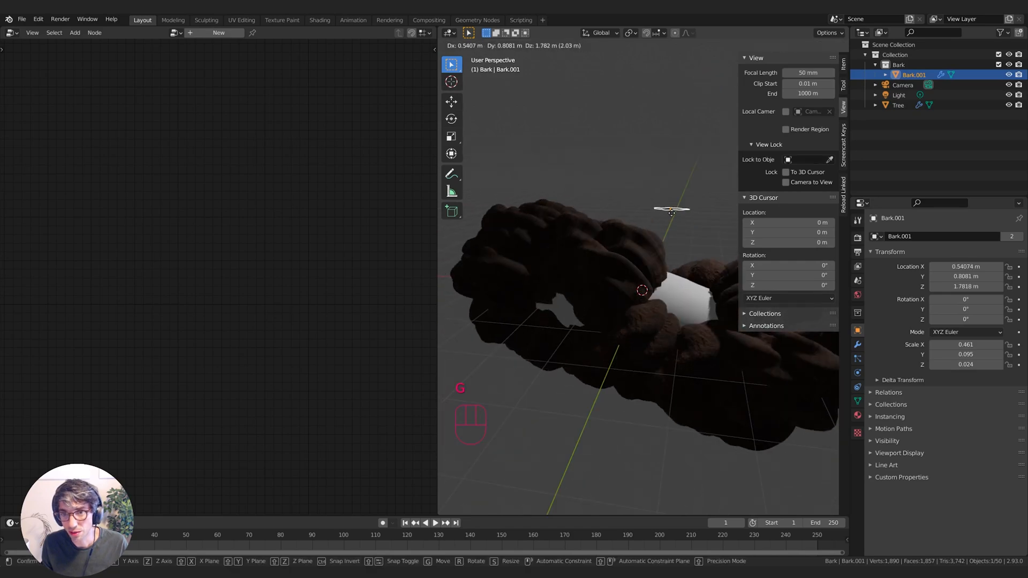
right_click(673, 216)
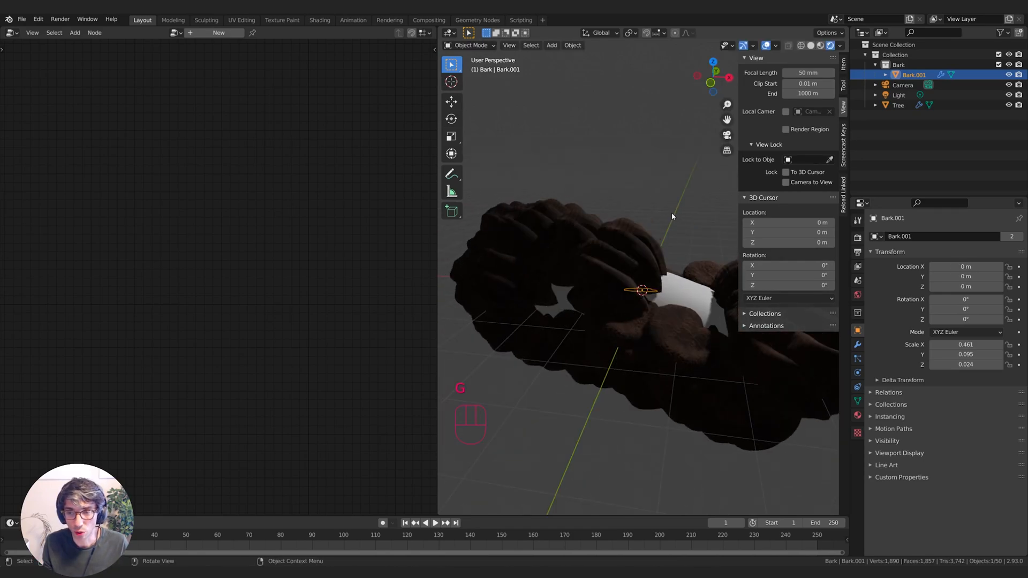
key(F3)
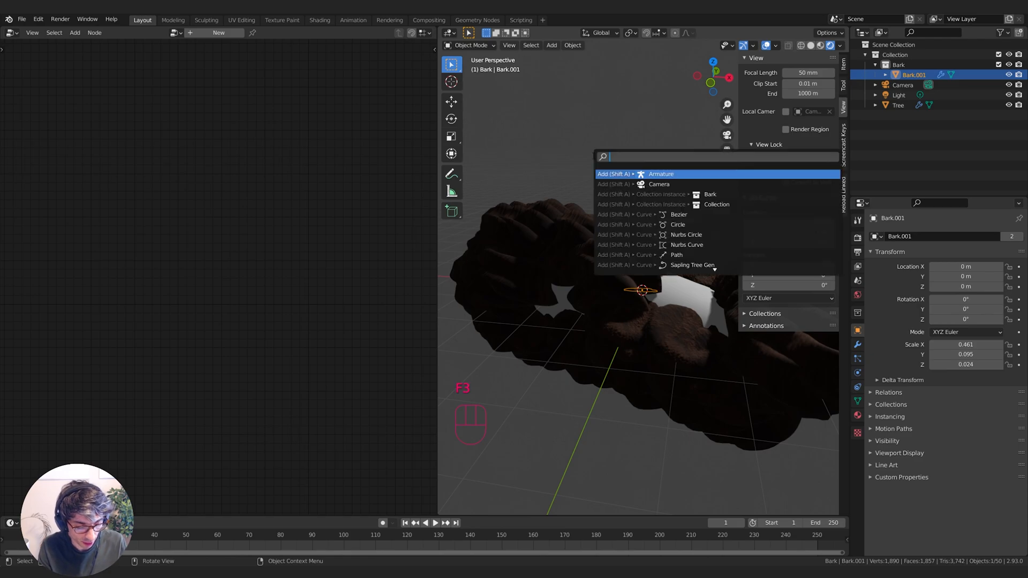
text(apply sca)
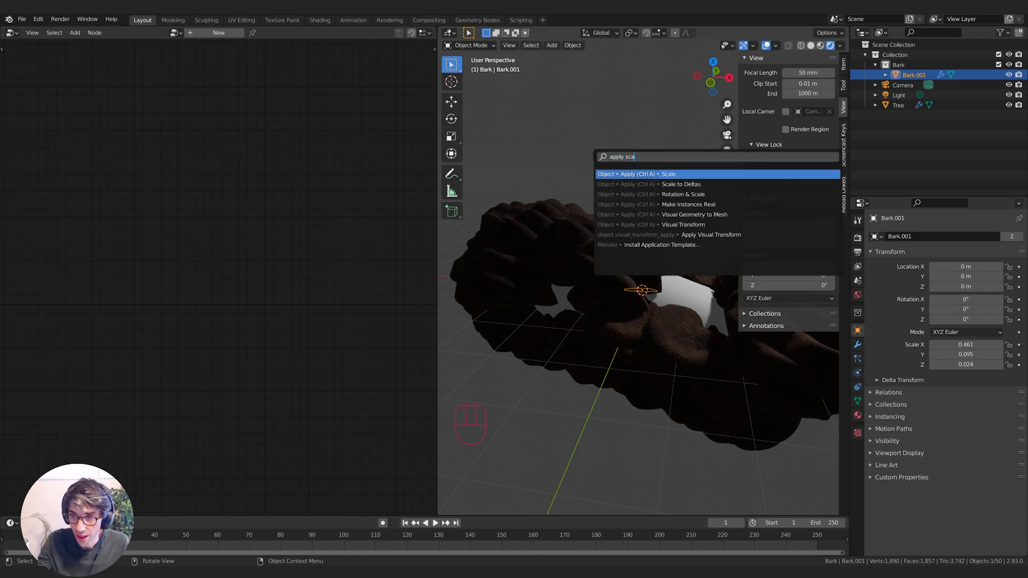
key(Return)
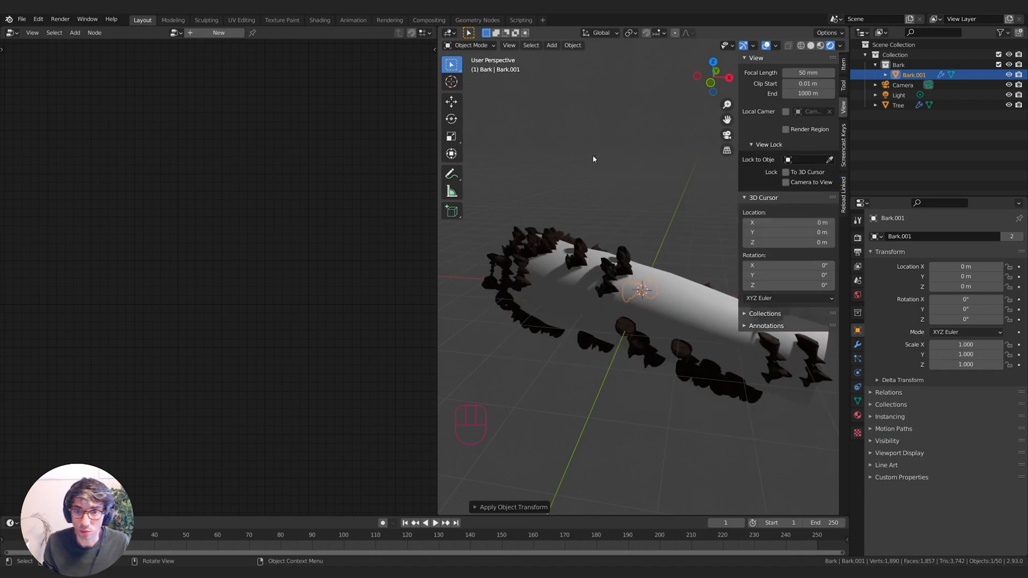
Step: Test how moving the rescaled bark piece changes the instances on the log, and cancel the move
middle_drag(619, 195, 588, 252)
scroll(679, 275, up, 3)
key(g)
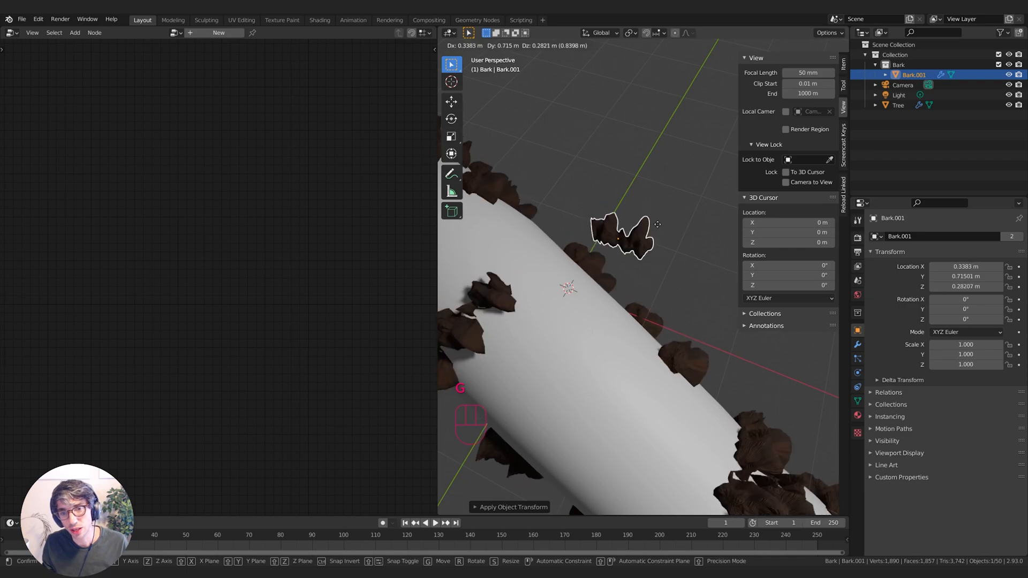
right_click(658, 224)
Step: Hide the Tree object and examine Bark.001 by itself from the top view
middle_drag(656, 223, 754, 194)
middle_drag(599, 181, 712, 107)
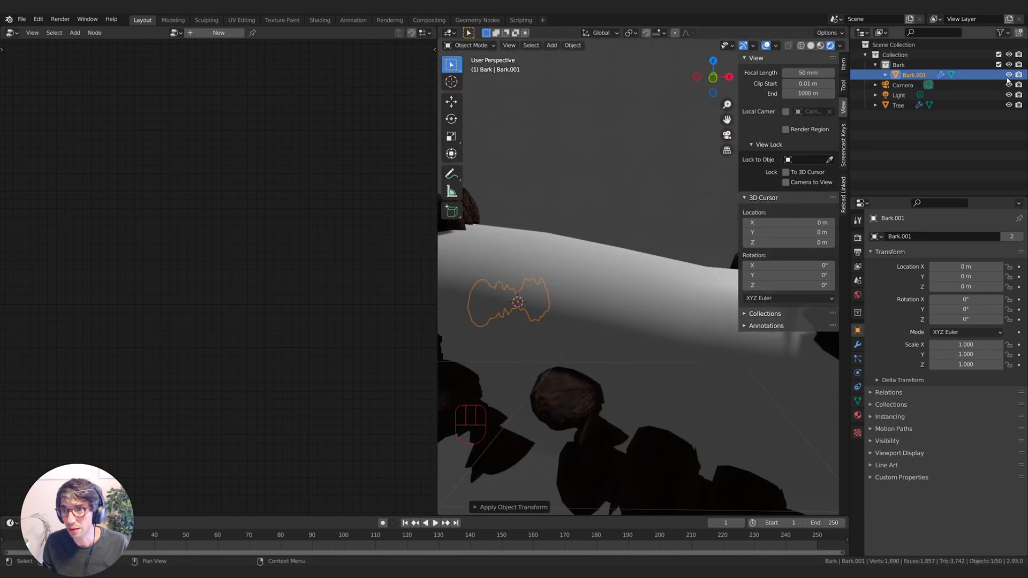
click(1008, 105)
middle_drag(628, 216, 738, 176)
key(KP_7)
scroll(580, 298, up, 5)
shift+middle_drag(508, 294, 601, 273)
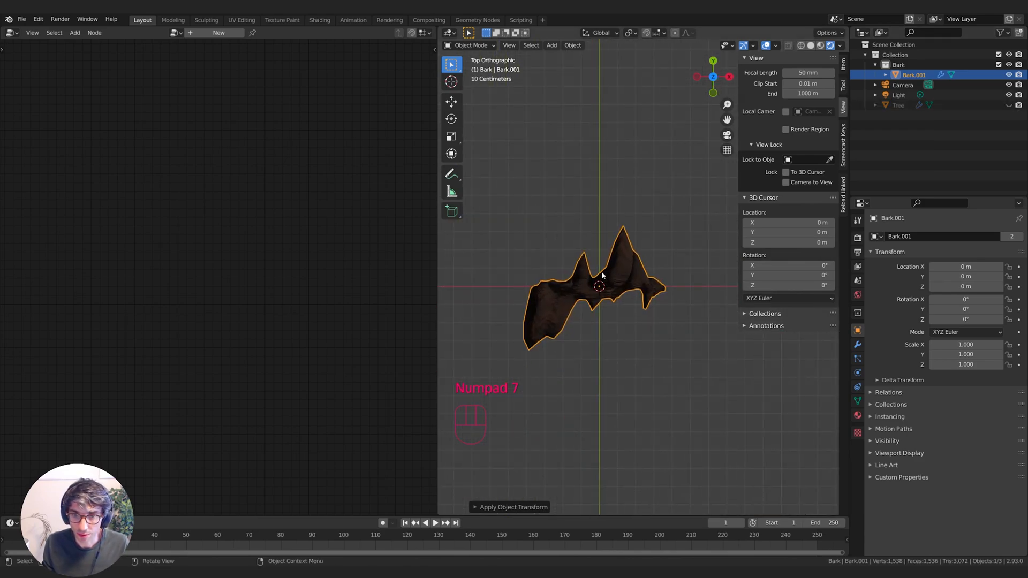
Step: Try different displacement directions, including Z, in Bark.001's Displace modifier and set the direction to X in local space
click(857, 415)
click(857, 373)
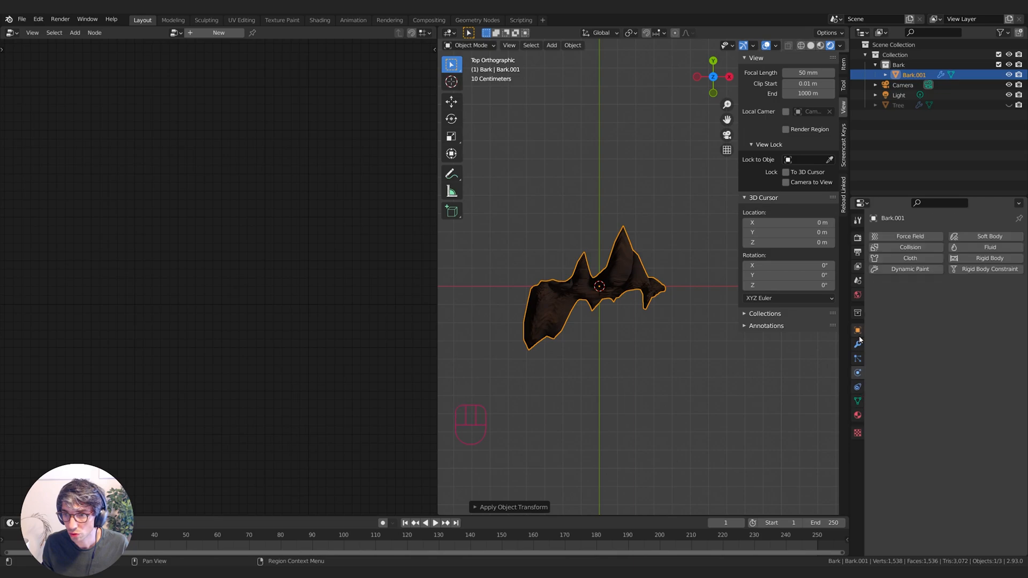
click(857, 330)
click(858, 345)
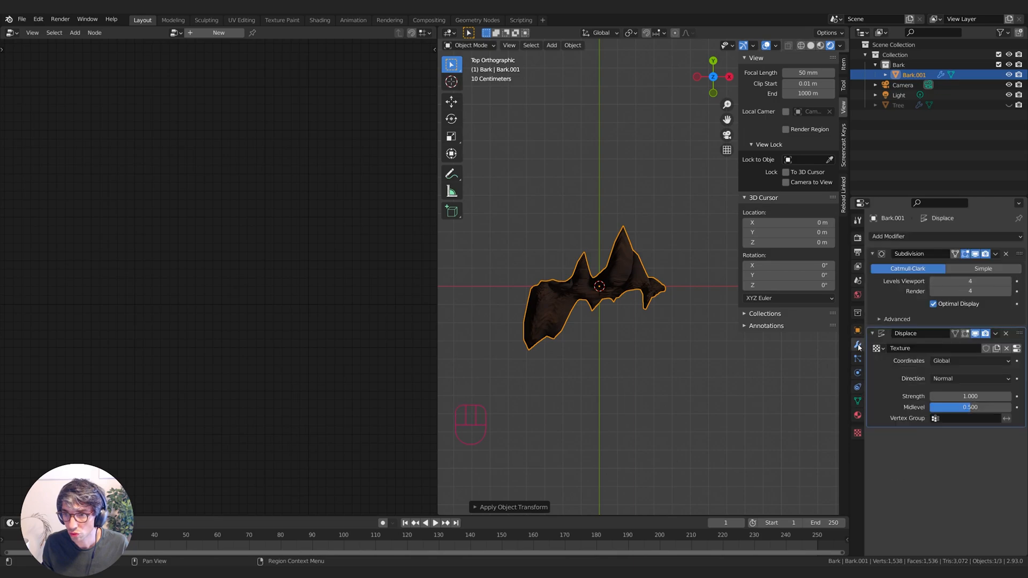
click(948, 380)
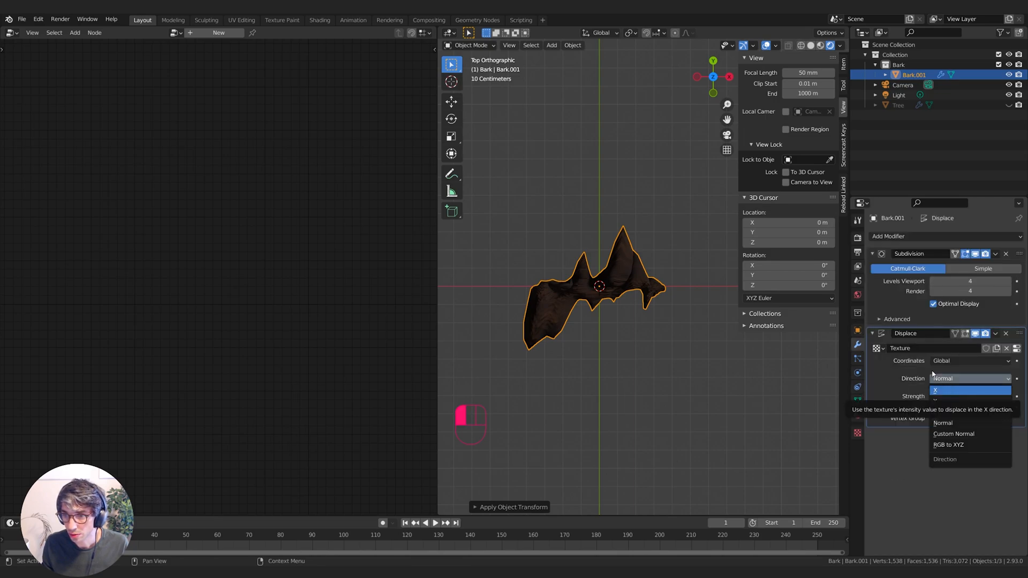
click(931, 377)
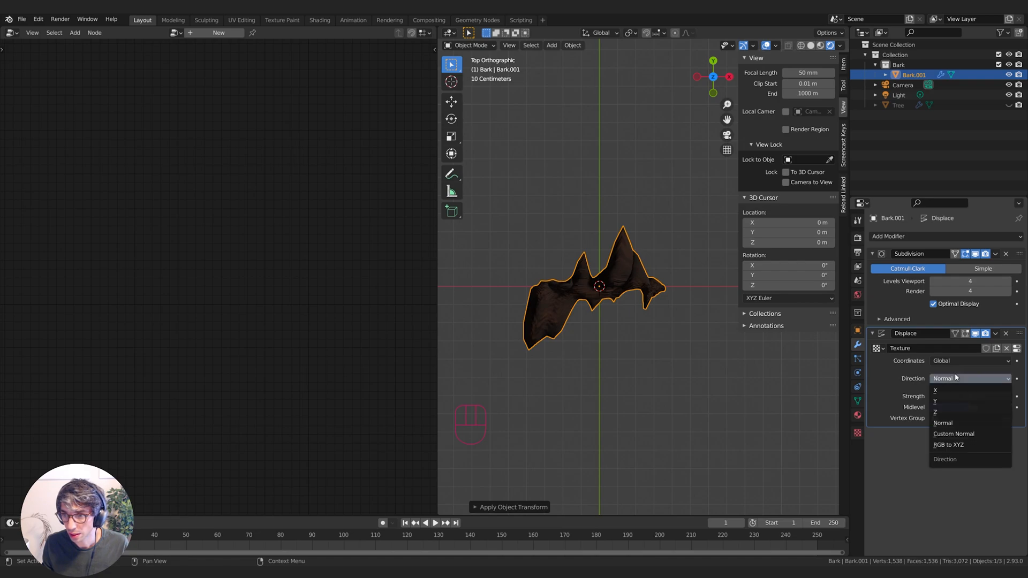
click(949, 386)
middle_drag(696, 343, 698, 404)
click(950, 377)
click(940, 401)
middle_drag(621, 375, 615, 242)
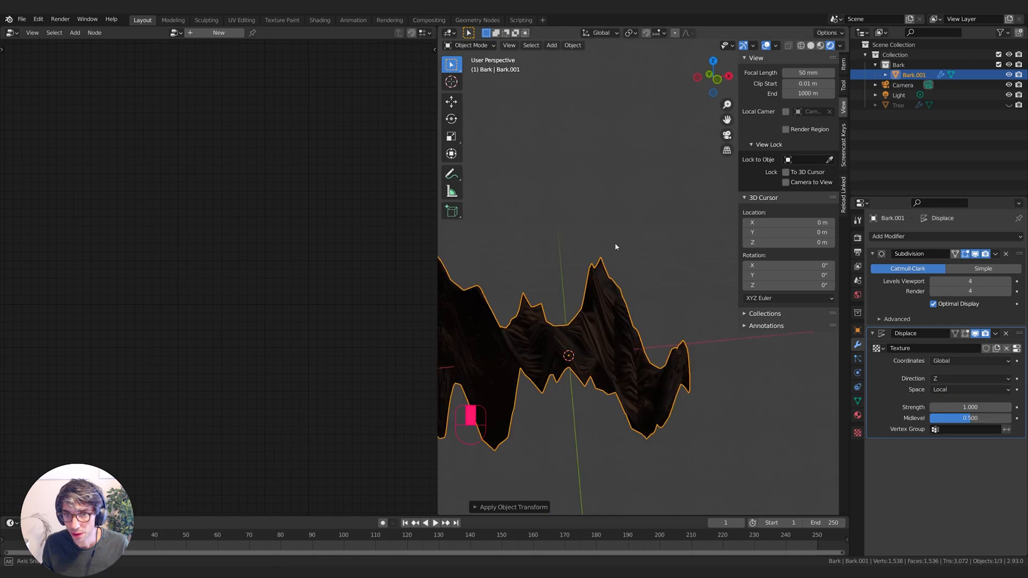
click(950, 379)
click(948, 391)
middle_drag(614, 401, 621, 316)
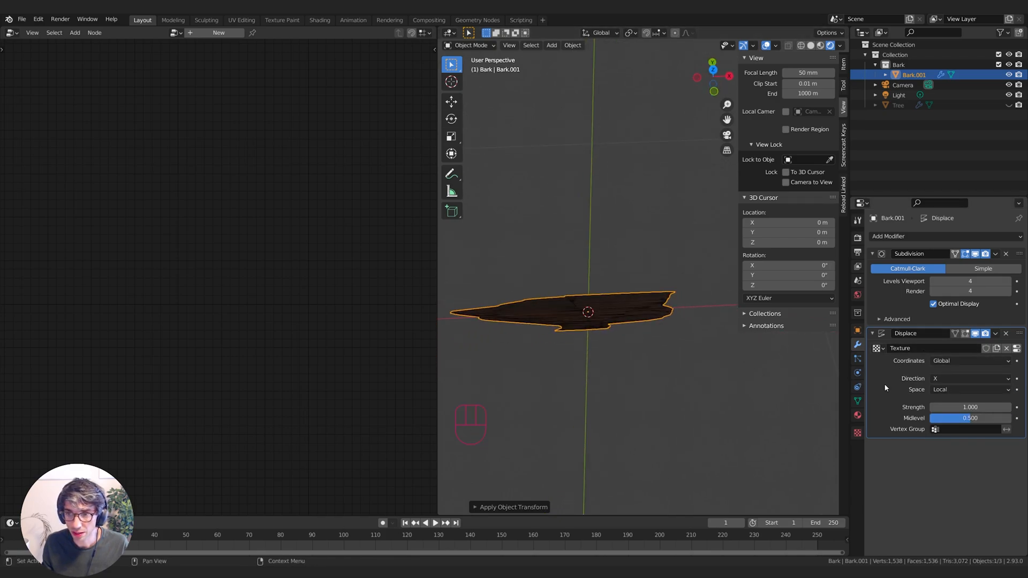
Step: Return to the camera view, unhide the Tree object and select it to inspect its bark instances
key(KP_0)
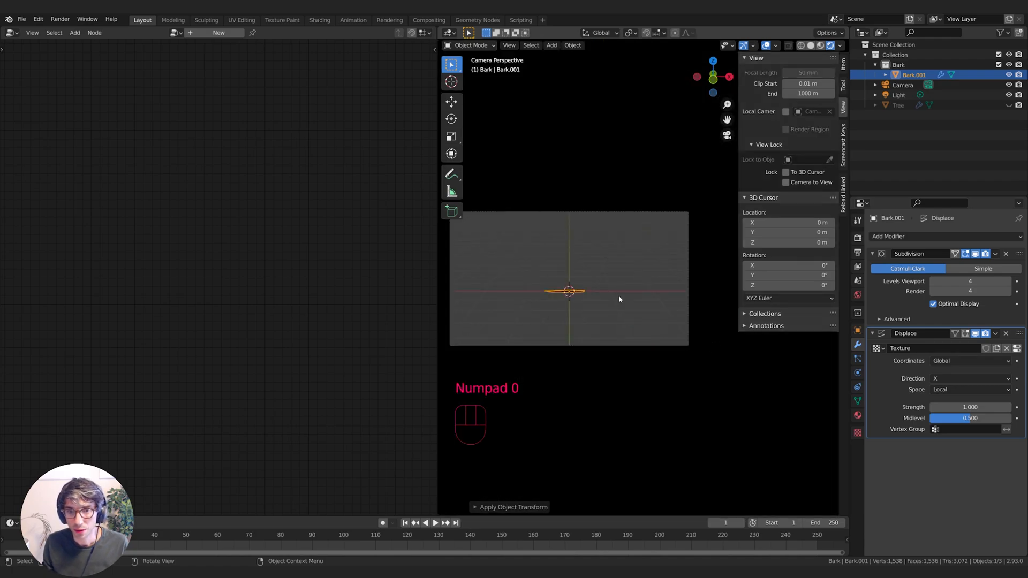
click(1008, 105)
shift+middle_drag(580, 231, 659, 232)
click(675, 299)
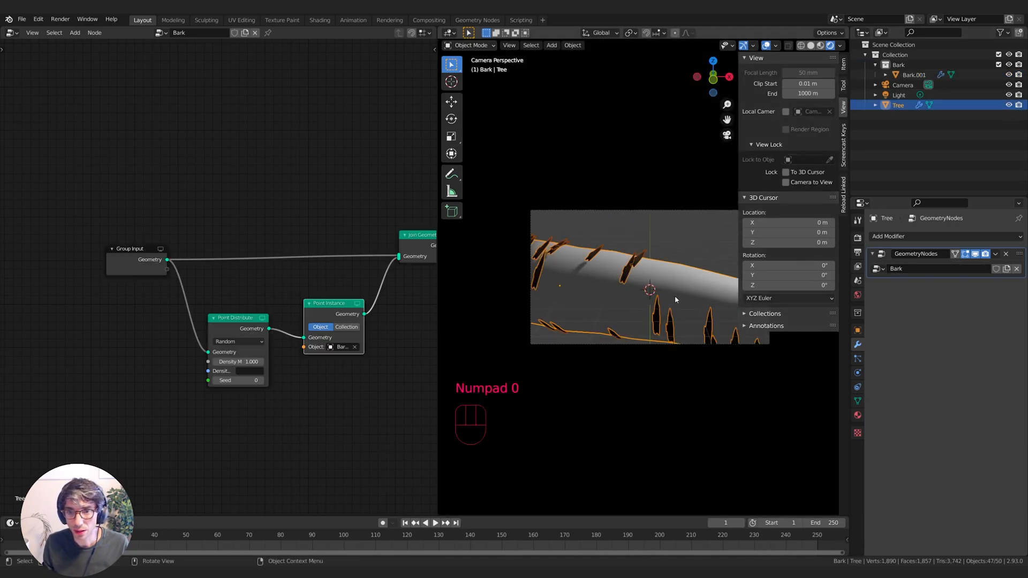
shift+middle_drag(685, 290, 625, 297)
scroll(627, 297, up, 2)
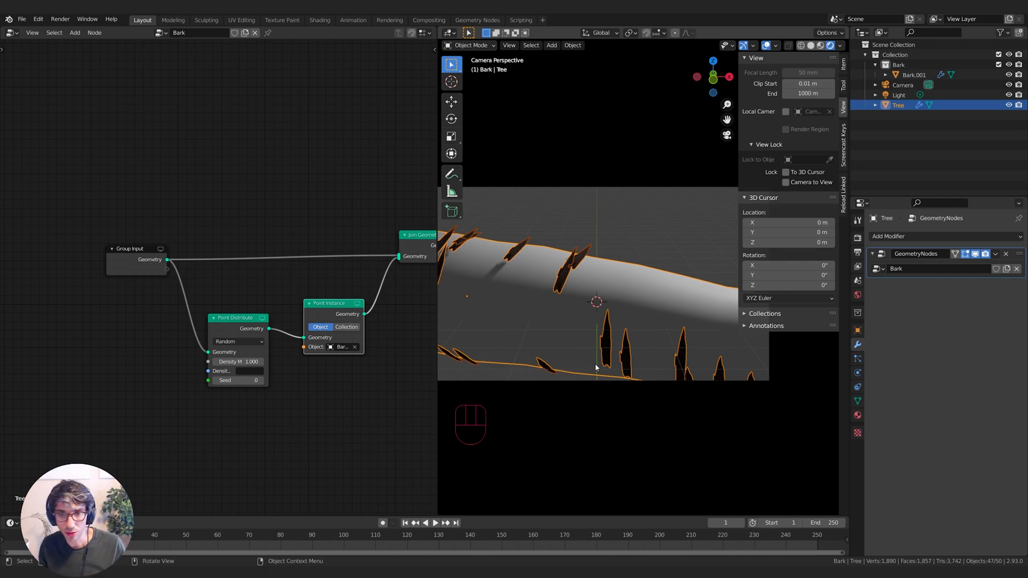
Step: Insert an Align Rotation to Vector node between Point Distribute and Point Instance, and raise the distribution's maximum density to 9.7
middle_drag(319, 406, 331, 402)
click(225, 314)
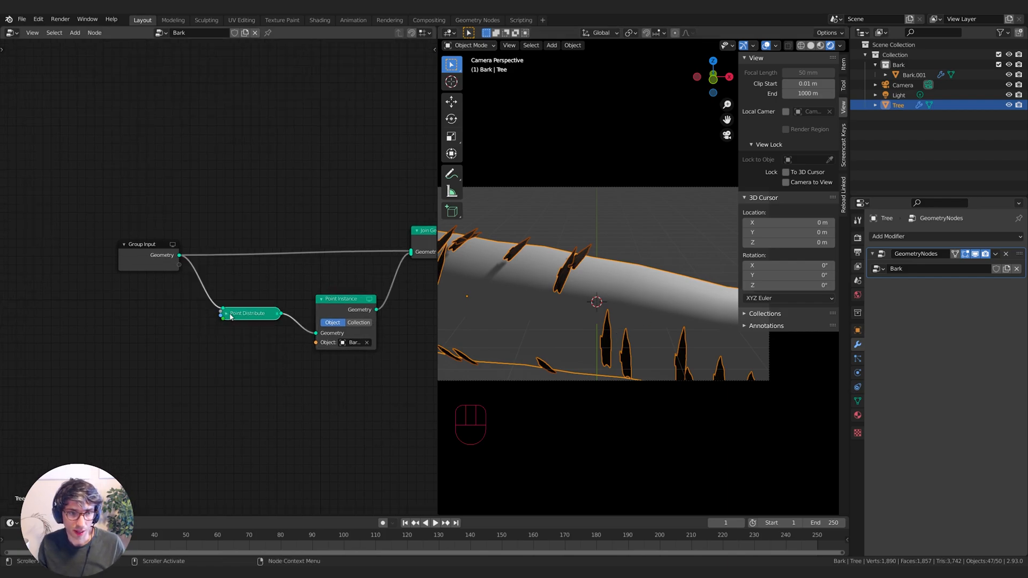
click(226, 313)
key(shift+a)
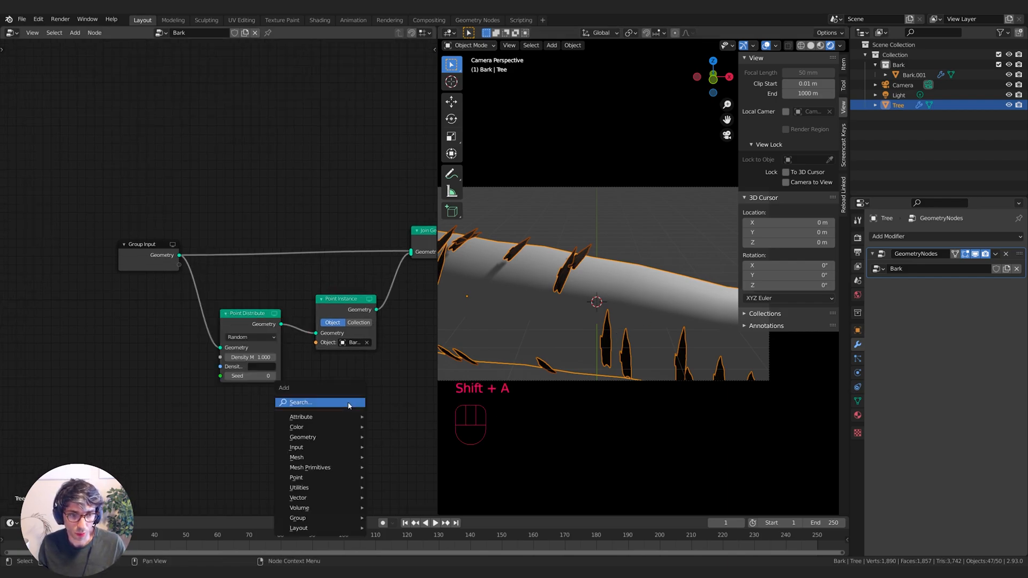
text(al)
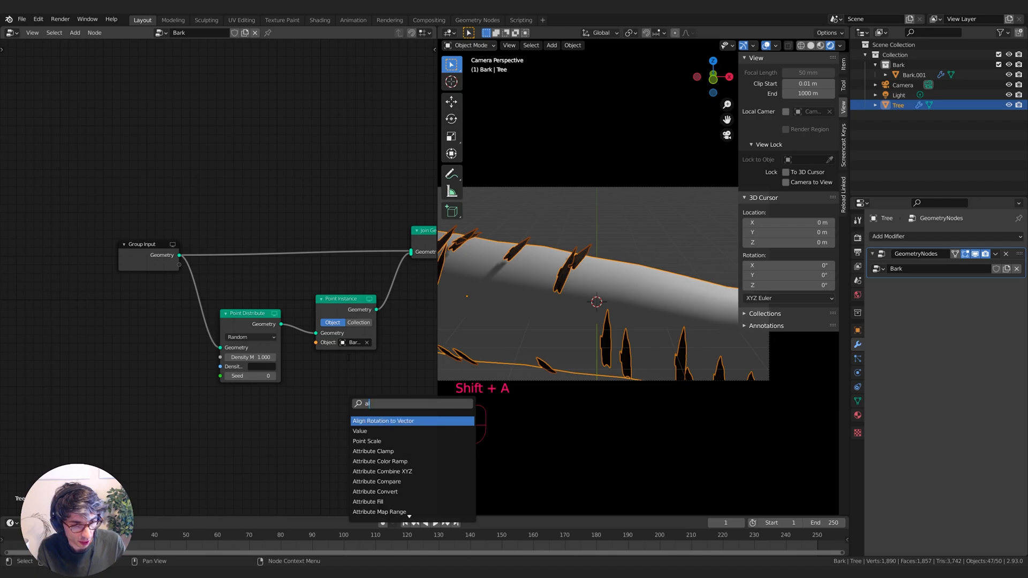
key(Return)
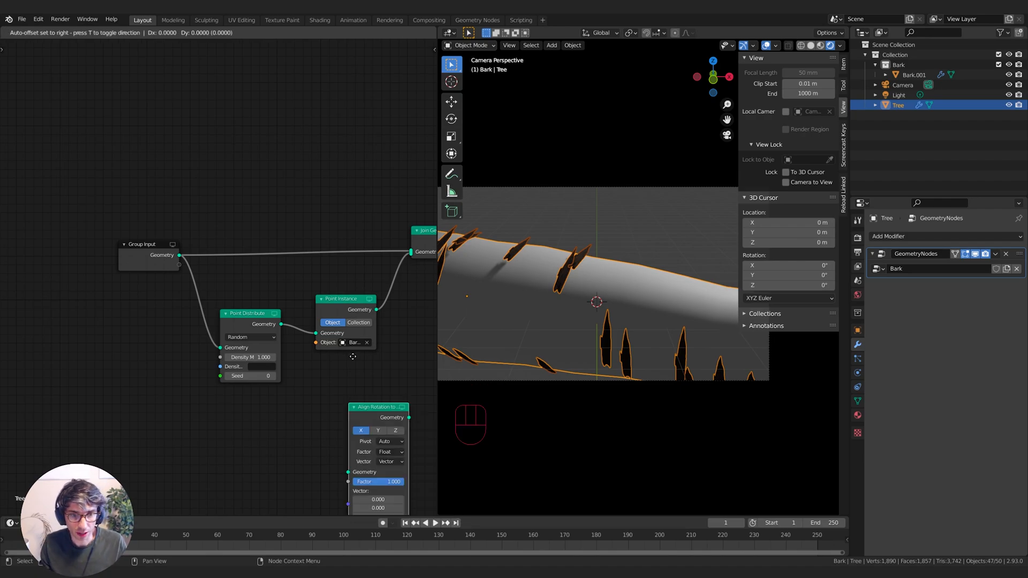
click(321, 259)
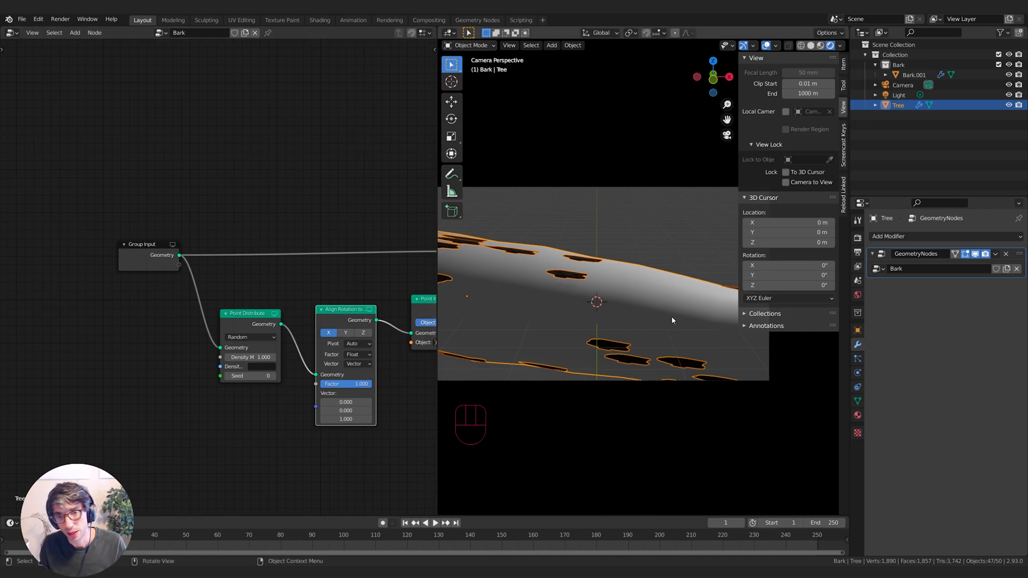
drag(251, 357, 309, 357)
middle_drag(428, 363, 333, 365)
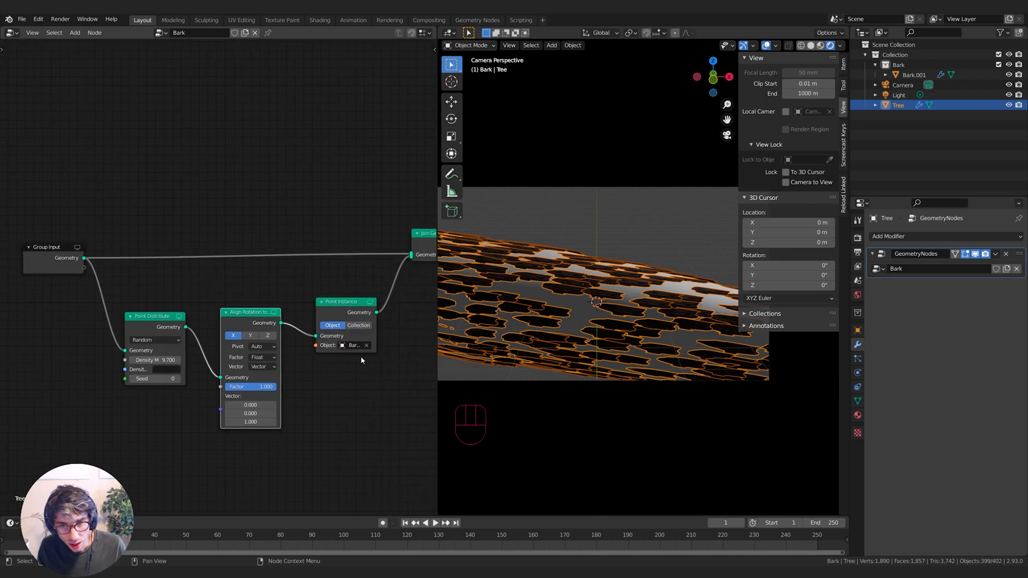
Step: Make the Point Instance node use the Bark collection with Whole Collection disabled
click(366, 326)
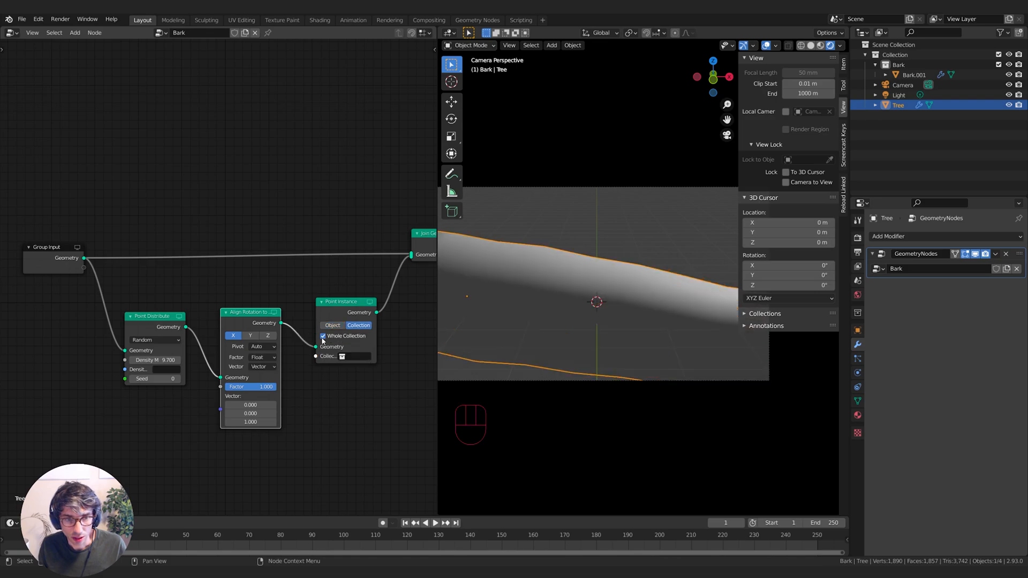
click(323, 336)
click(349, 356)
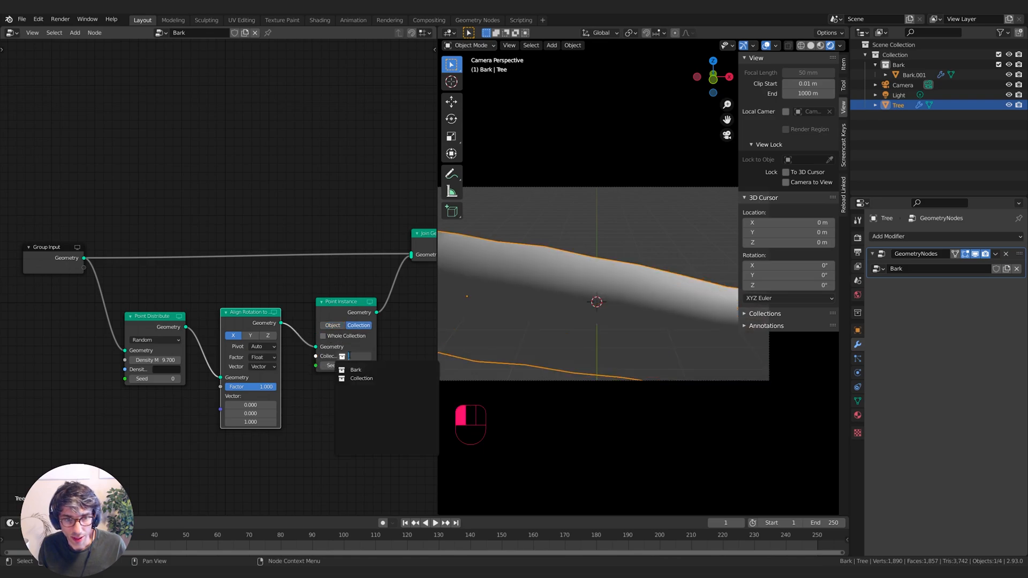
click(355, 370)
Step: Duplicate Bark.001 and move the copy slightly so the displacement gives it a different shape
click(914, 75)
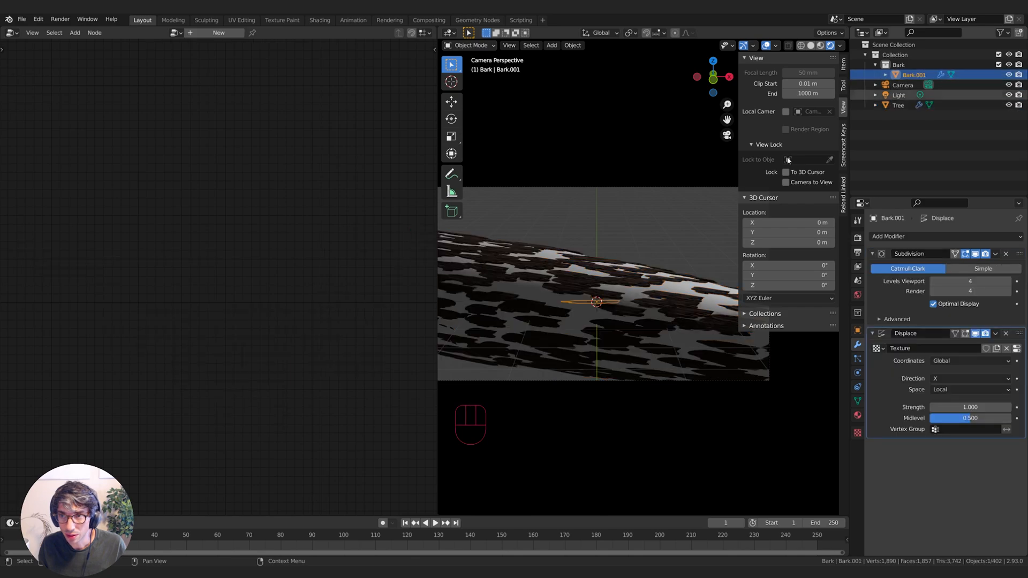
key(shift+d)
right_click(647, 257)
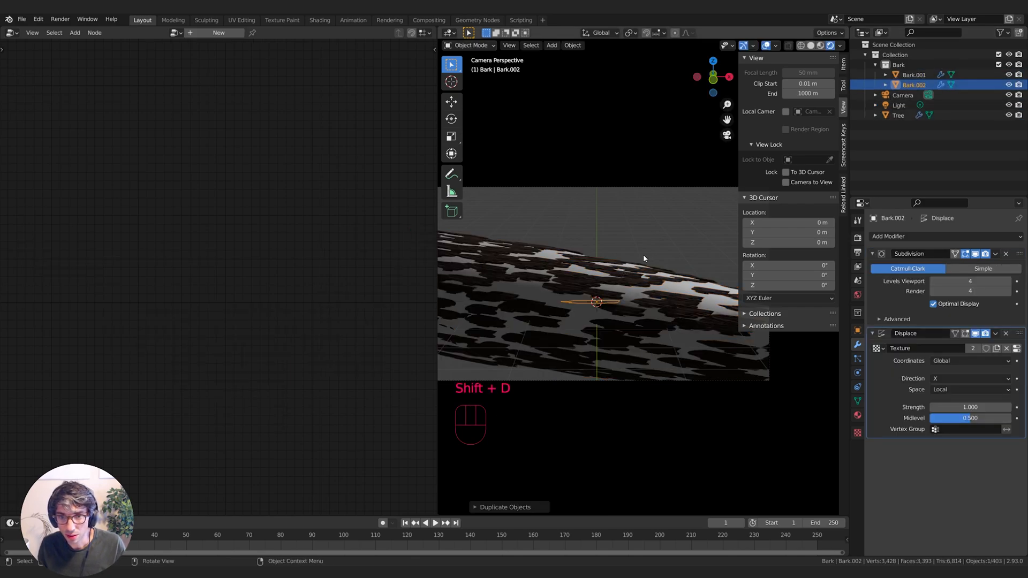
key(g)
click(643, 265)
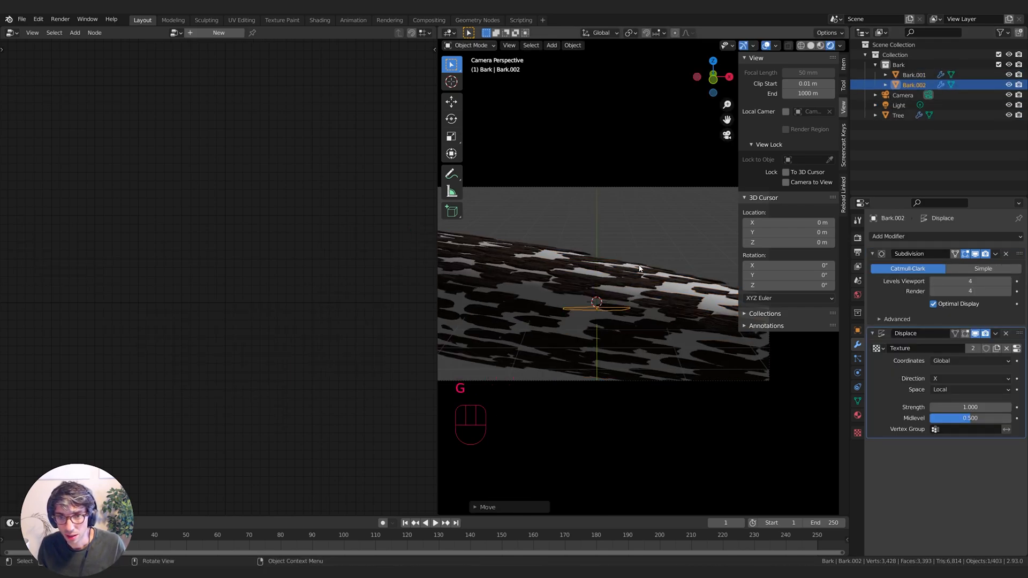
key(g)
click(646, 265)
Step: Make eight more copies of the bark piece, placing each at a slightly different position near the origin
key(shift+d)
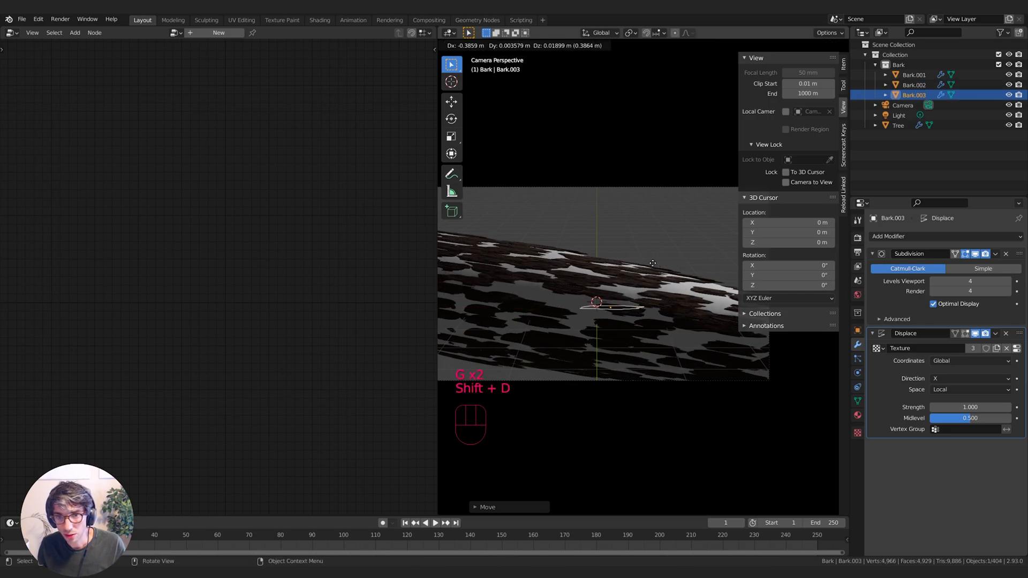
click(651, 265)
key(shift+d)
click(649, 261)
key(shift+d)
click(634, 282)
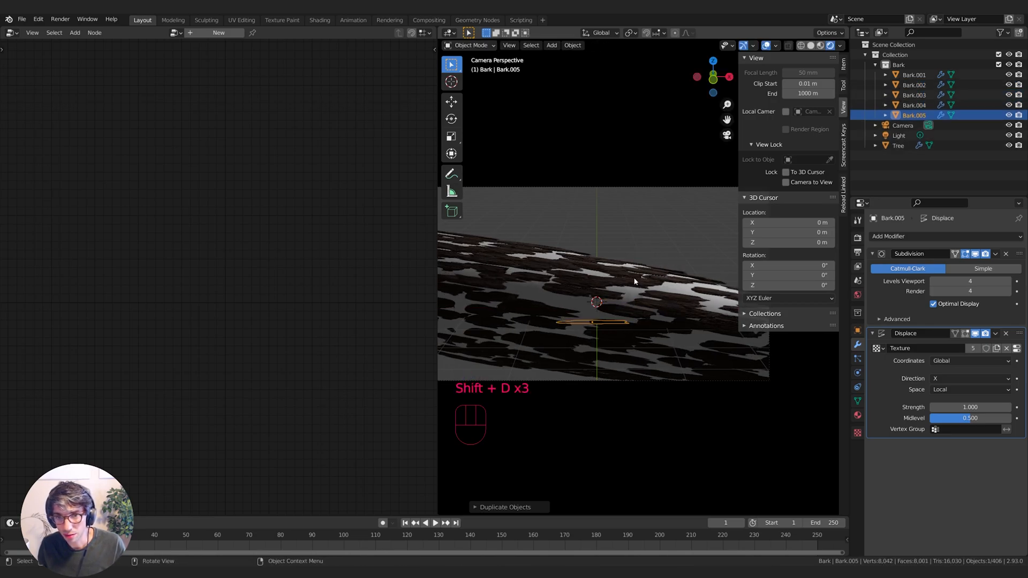
key(shift+d)
click(640, 268)
key(shift+d)
click(645, 257)
key(shift+d)
click(651, 247)
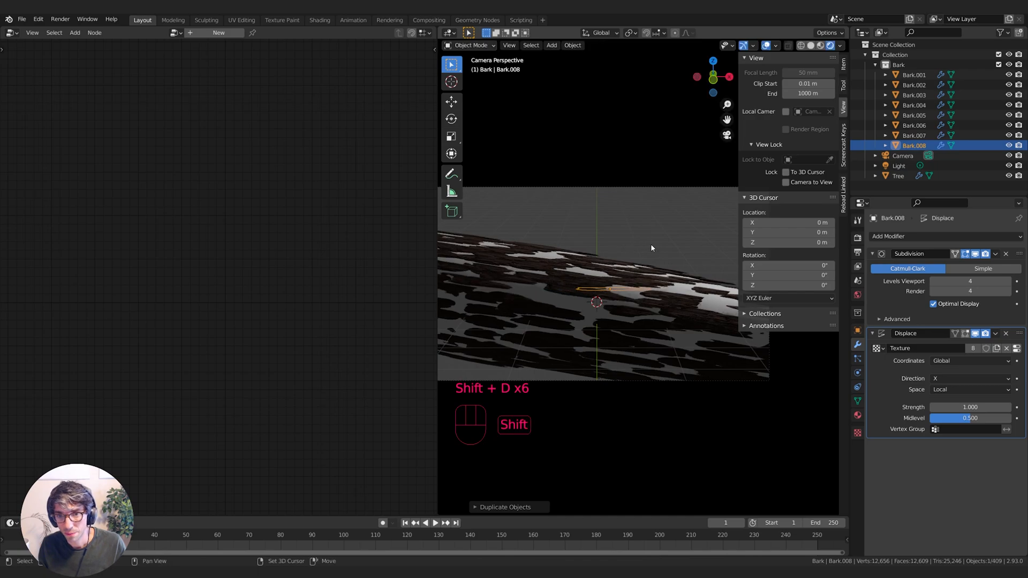
key(shift+d)
click(661, 258)
key(shift+d)
click(682, 237)
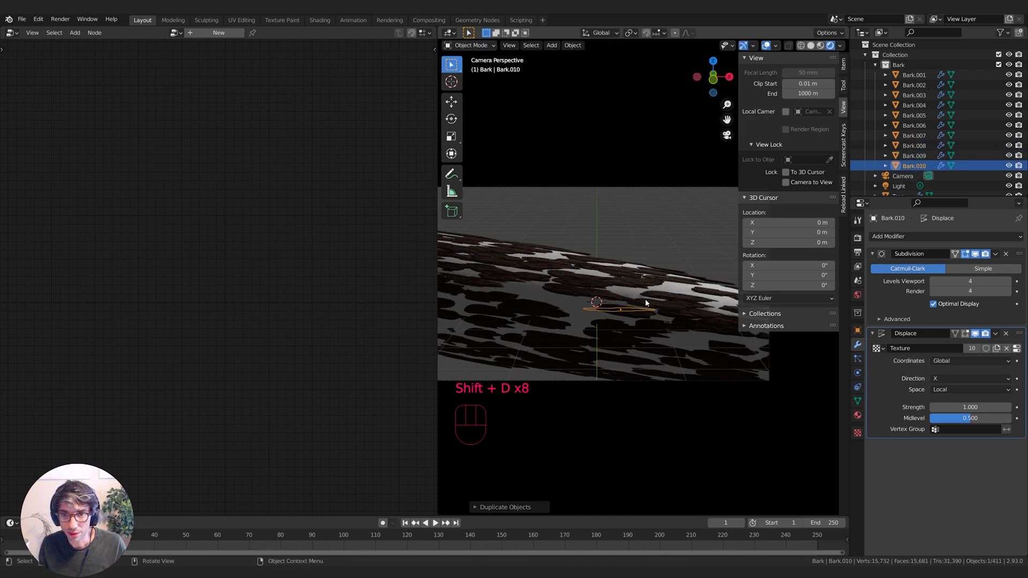
Step: Move Bark.010, Bark.006 and Bark.007 farther apart to vary their displaced shapes
key(g)
click(713, 344)
click(914, 127)
key(g)
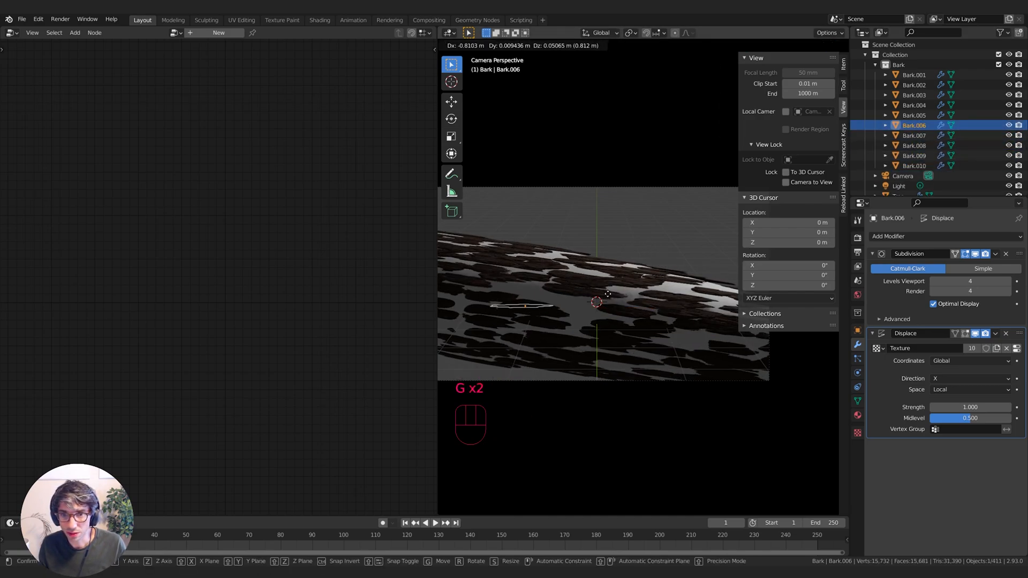
click(608, 294)
click(914, 135)
key(g)
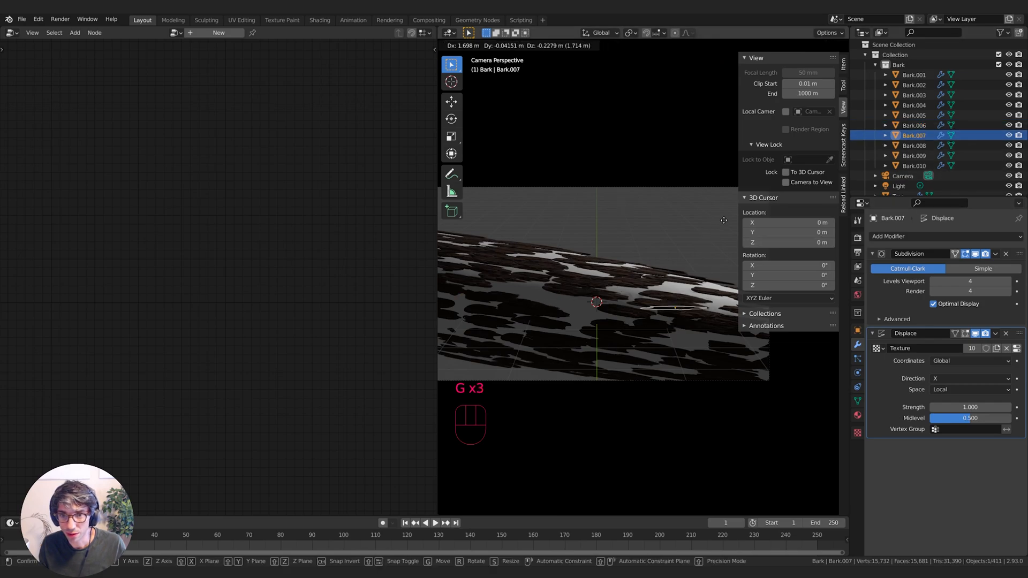
click(728, 181)
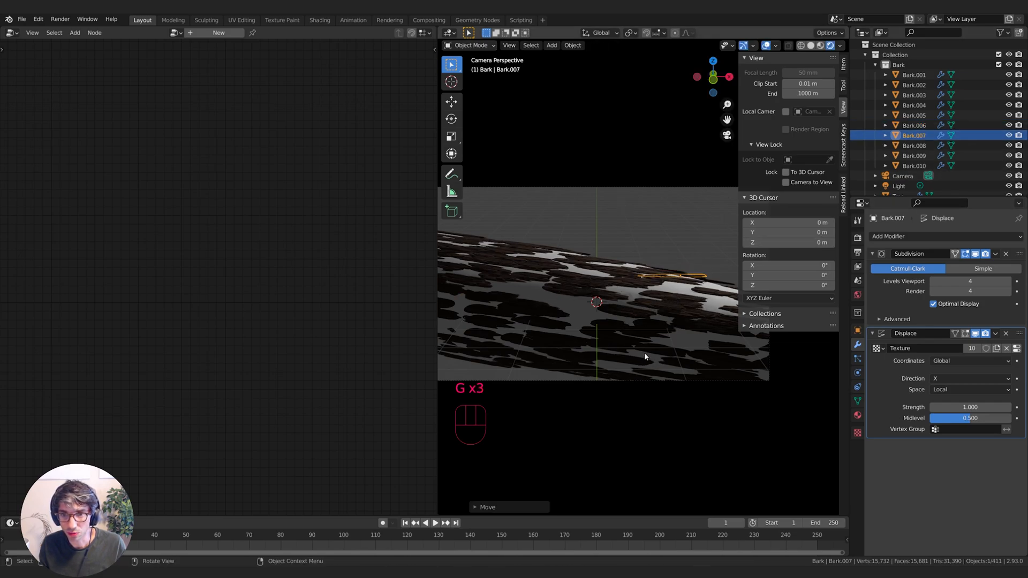
Step: Collapse the Bark collection and exclude it from the view layer
click(897, 65)
click(875, 65)
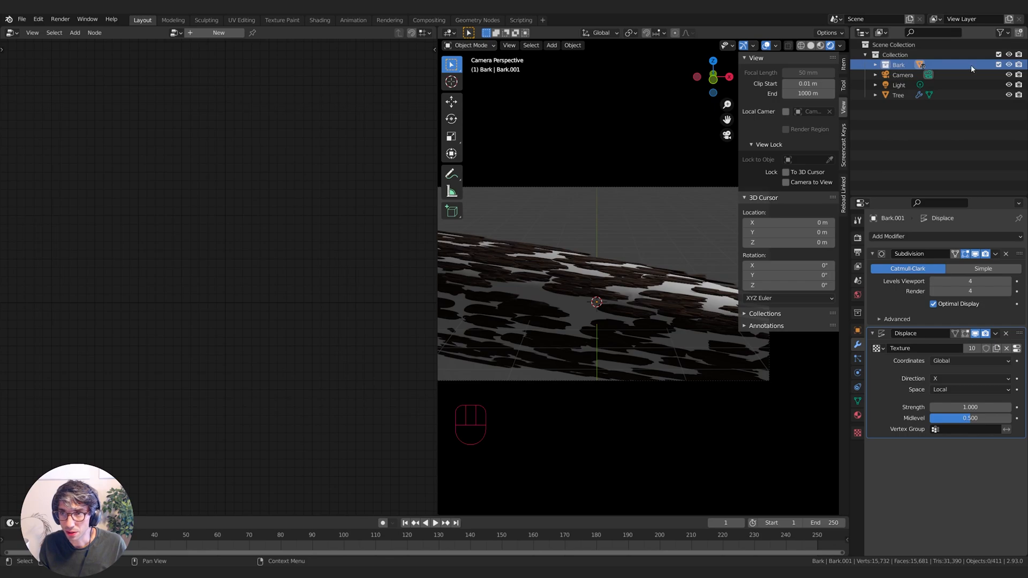
click(998, 65)
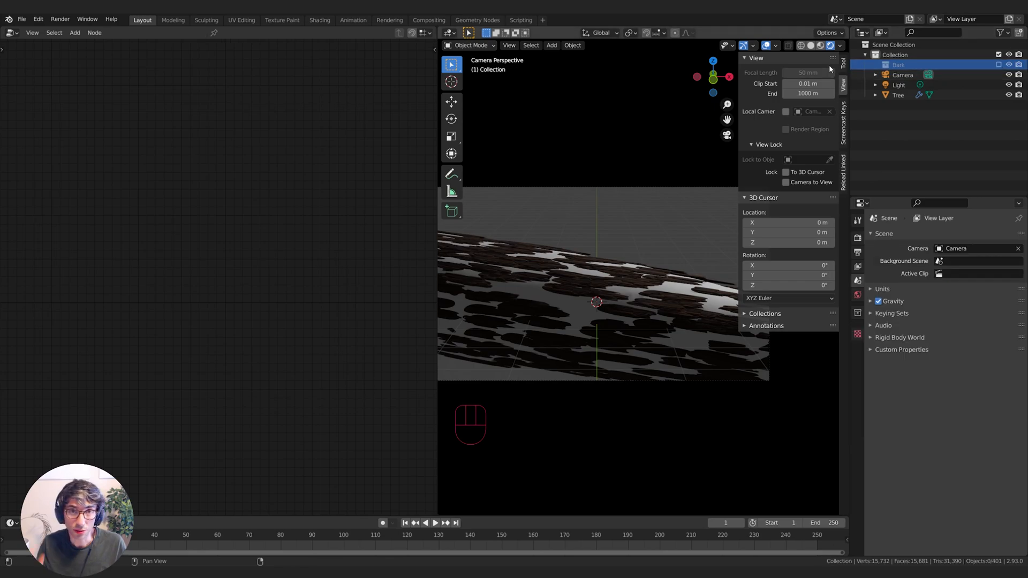
Step: Hide the viewport overlays and set the Tree's Point Distribute node to Poisson Disk with 0.14 m distance and 19.6 density
click(601, 313)
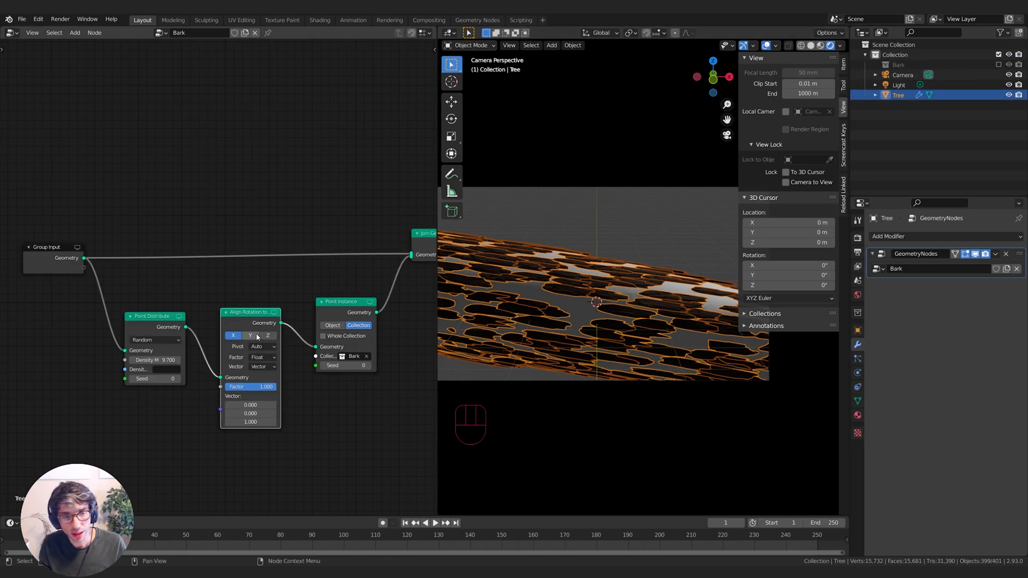
drag(153, 359, 373, 383)
click(765, 46)
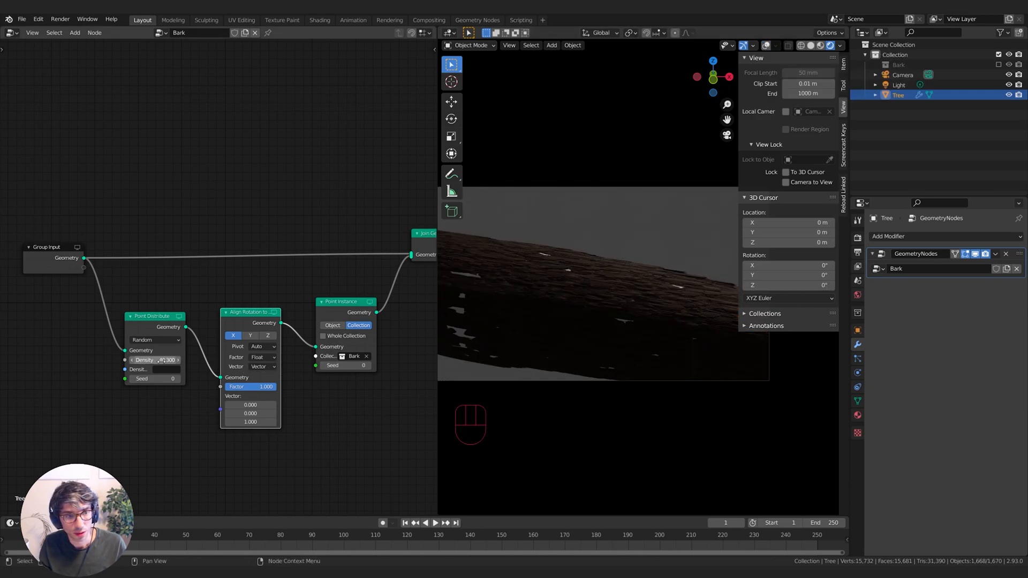
mouse_move(153, 360)
mouse_down()
mouse_move(182, 359)
mouse_move(127, 360)
mouse_move(160, 359)
mouse_up()
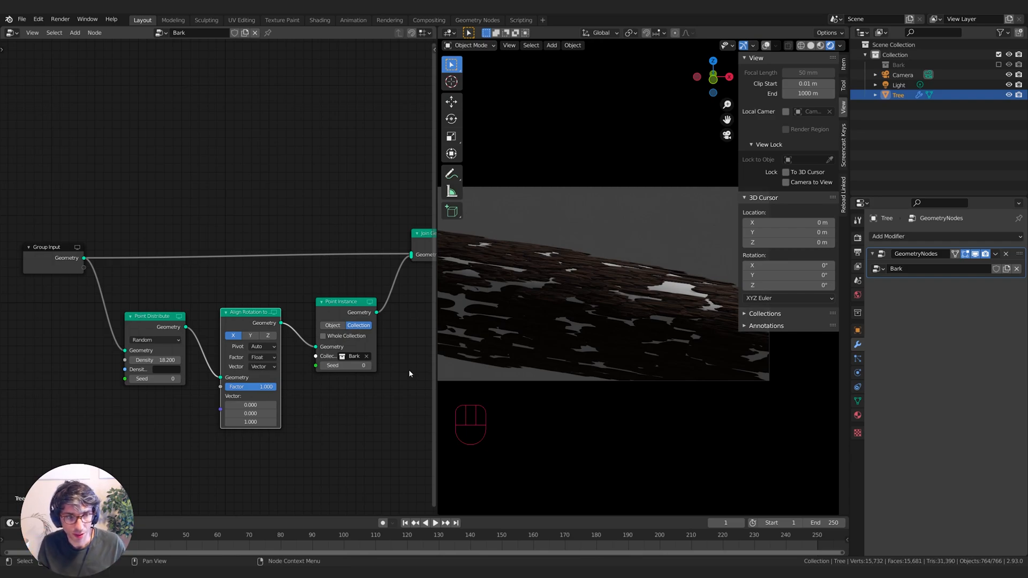
drag(159, 360, 163, 359)
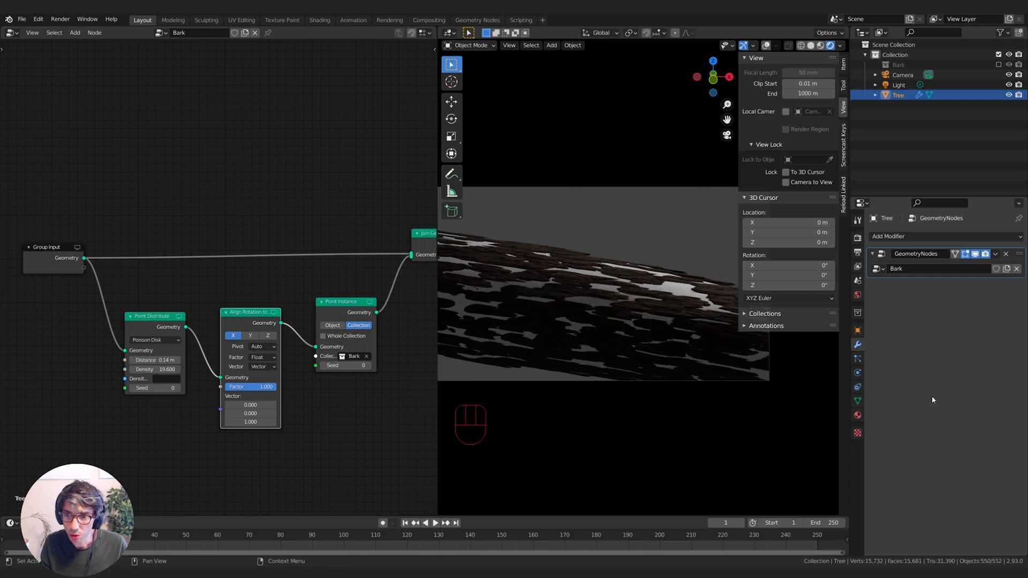
Step: Assign the existing bark material, Material.001, to the Tree object
click(858, 415)
click(875, 278)
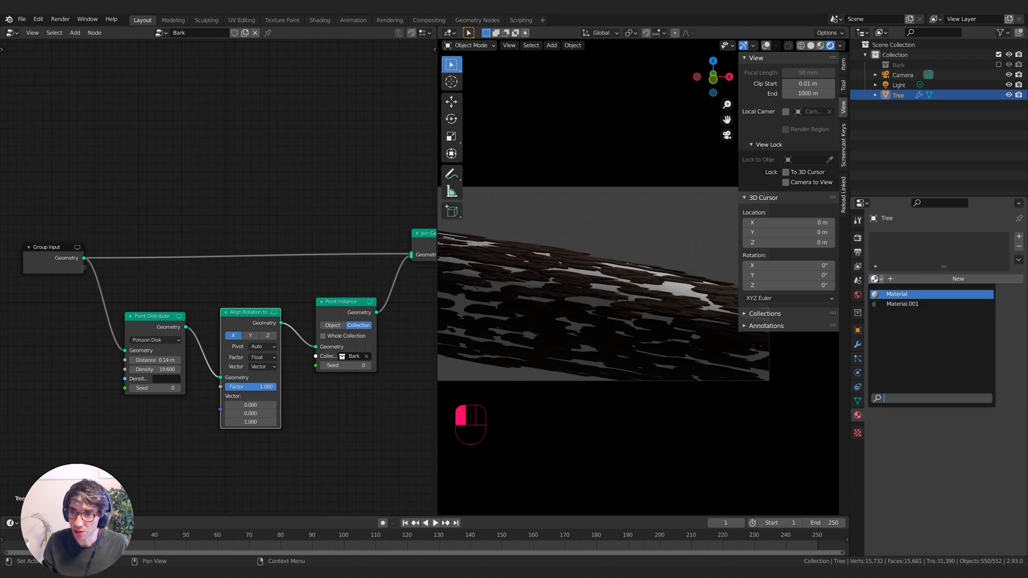
click(902, 308)
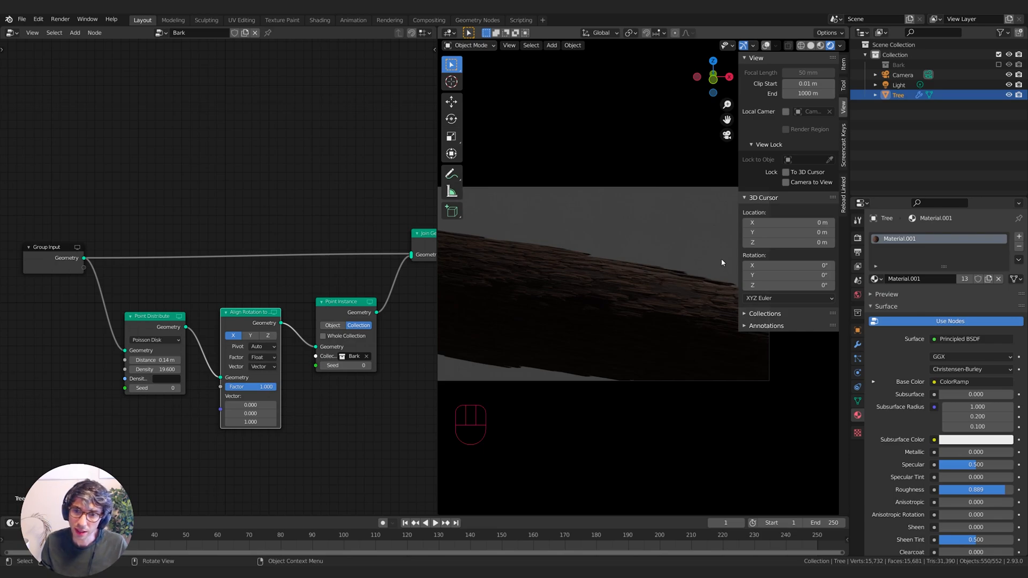
Step: Hide the viewport sidebar and enable Ambient Occlusion, Bloom and Screen Space Reflections for the Eevee render
key(n)
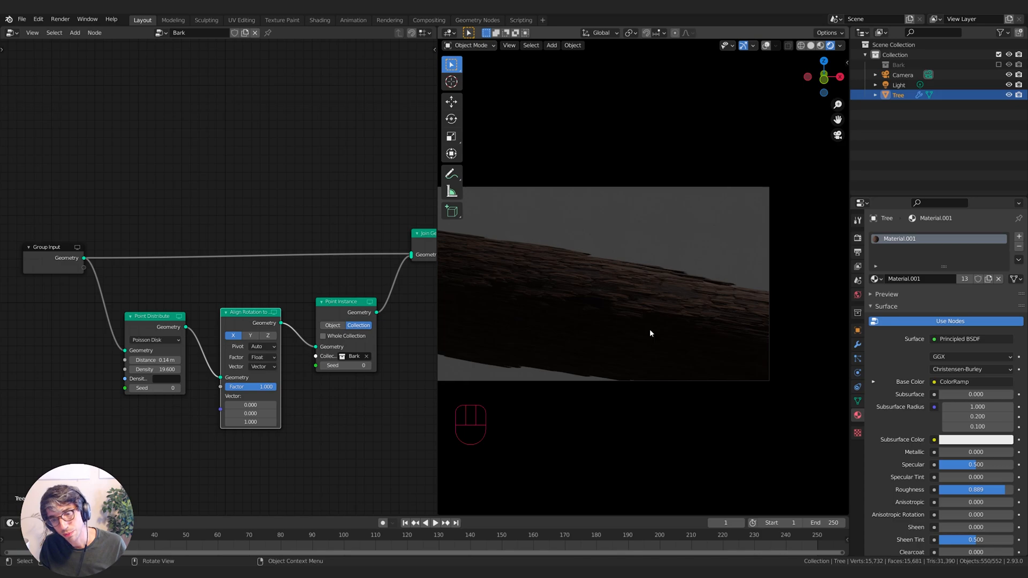
click(858, 237)
click(877, 304)
click(878, 316)
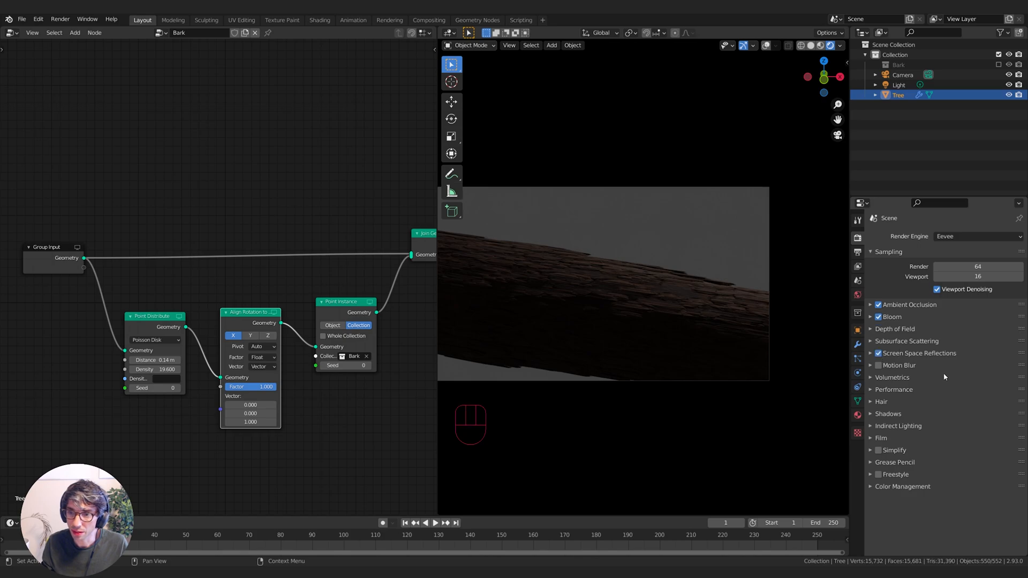
shift+middle_drag(603, 305, 677, 308)
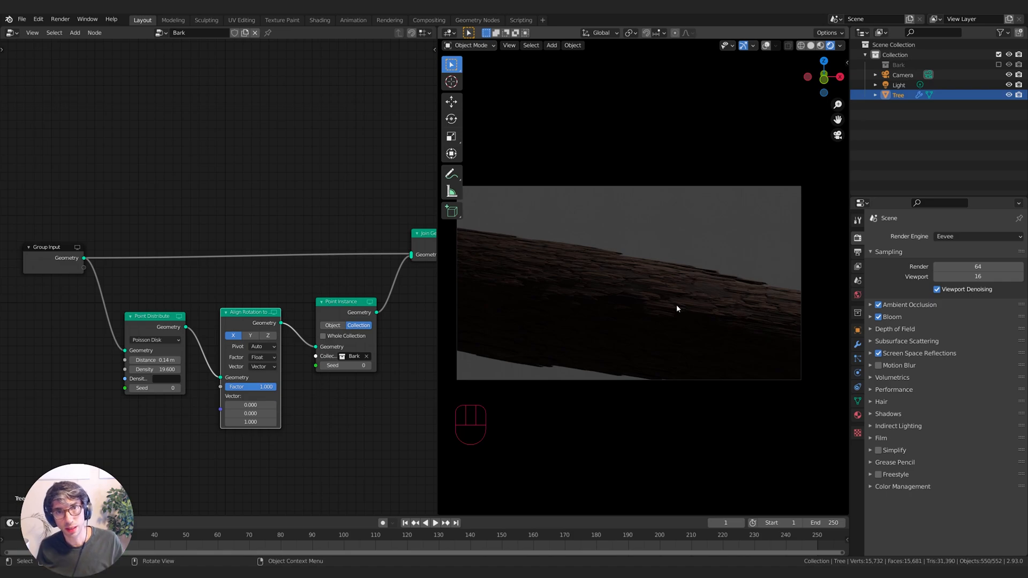
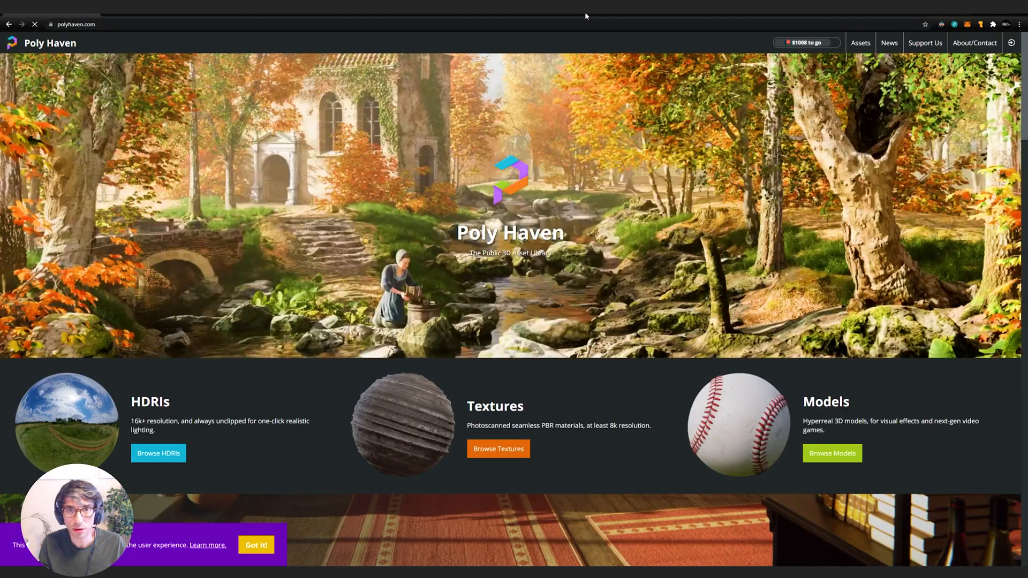
Step: On the Poly Haven website, open the HDRI library and limit it to the Nature category
drag(585, 12, 529, 47)
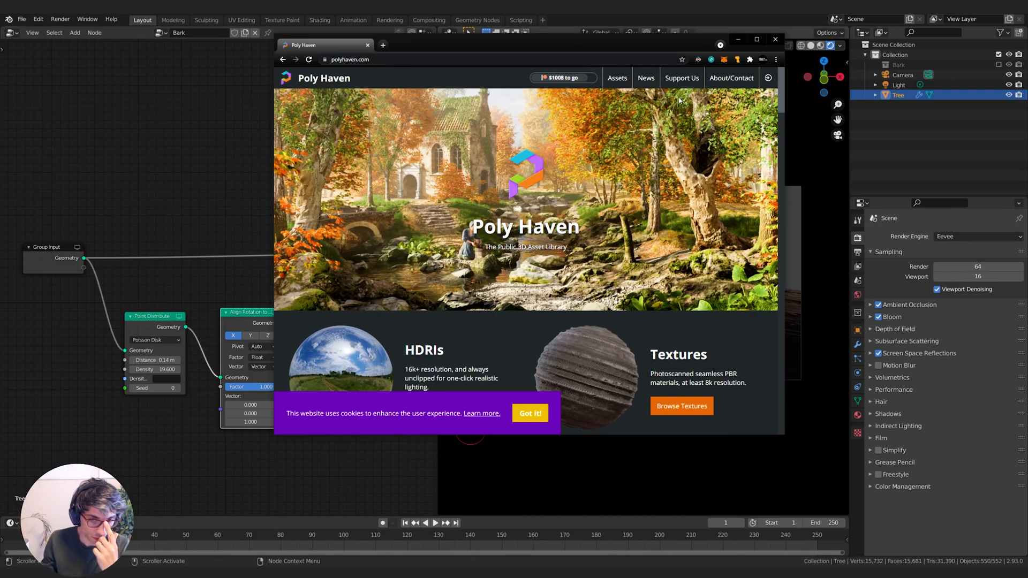
scroll(476, 265, down, 1)
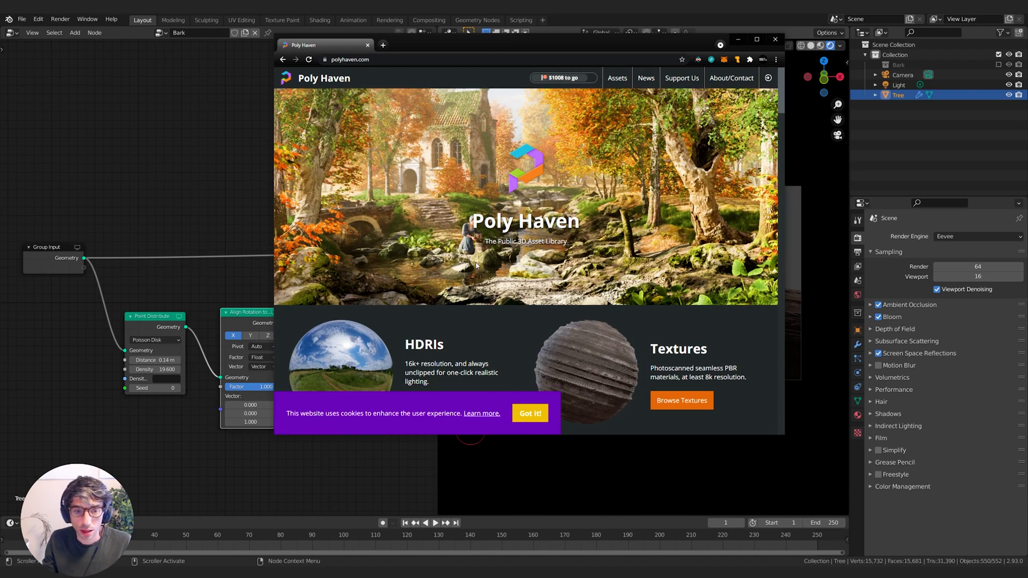
scroll(476, 265, down, 2)
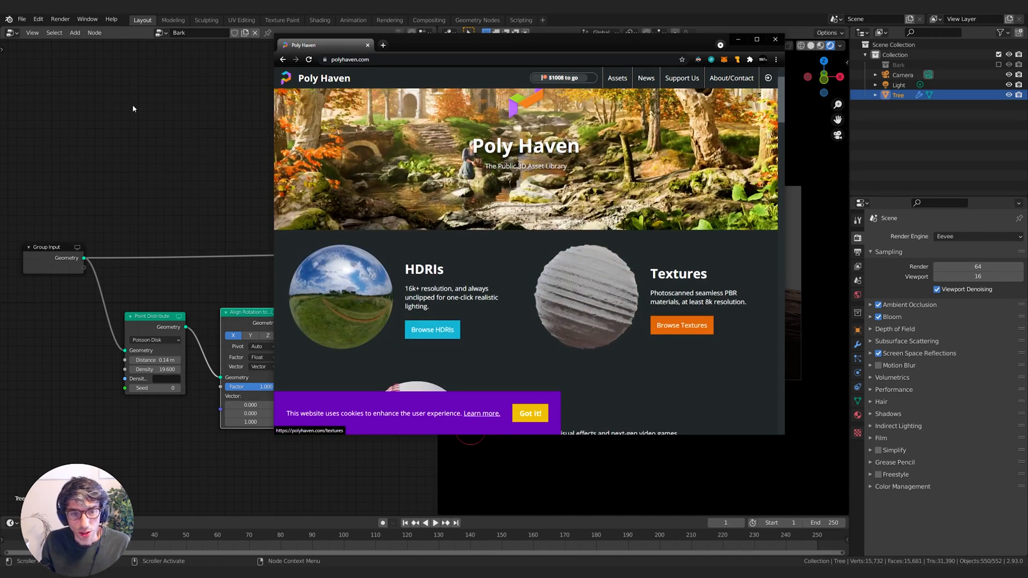
click(432, 329)
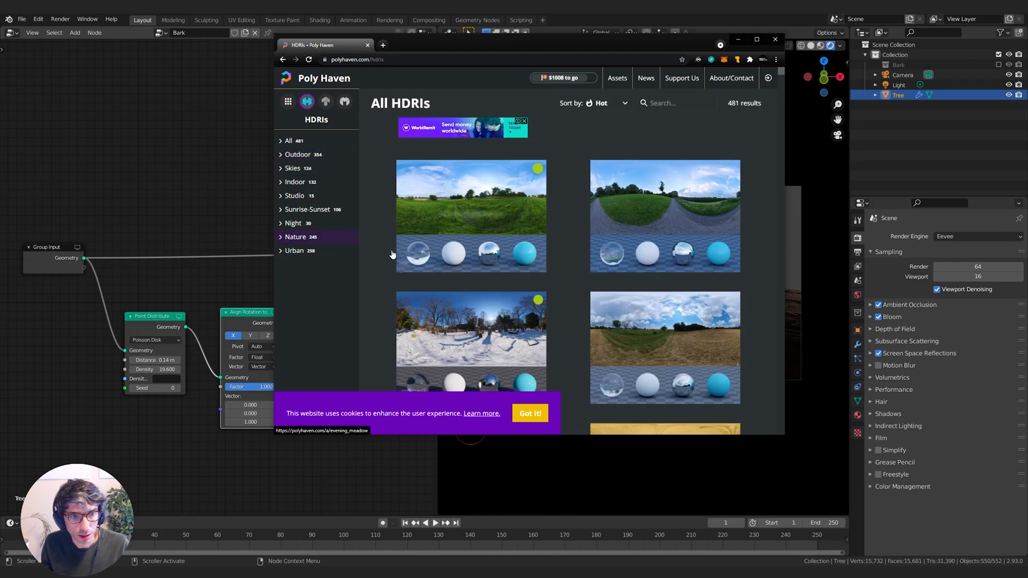
click(327, 245)
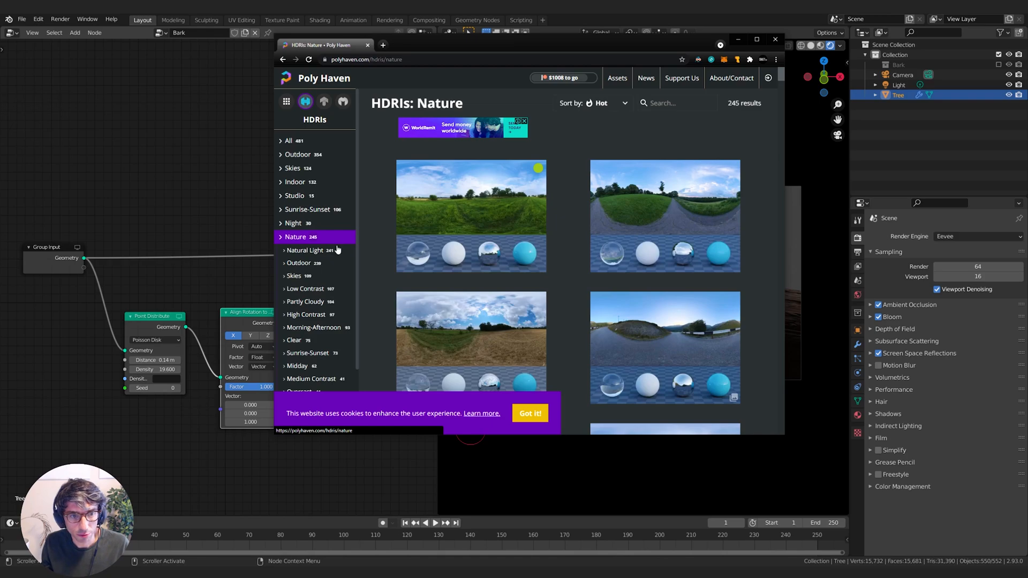
Step: Browse the Nature HDRIs, open the Lauter Waterfall asset and look over its page
scroll(330, 282, down, 2)
scroll(661, 195, down, 3)
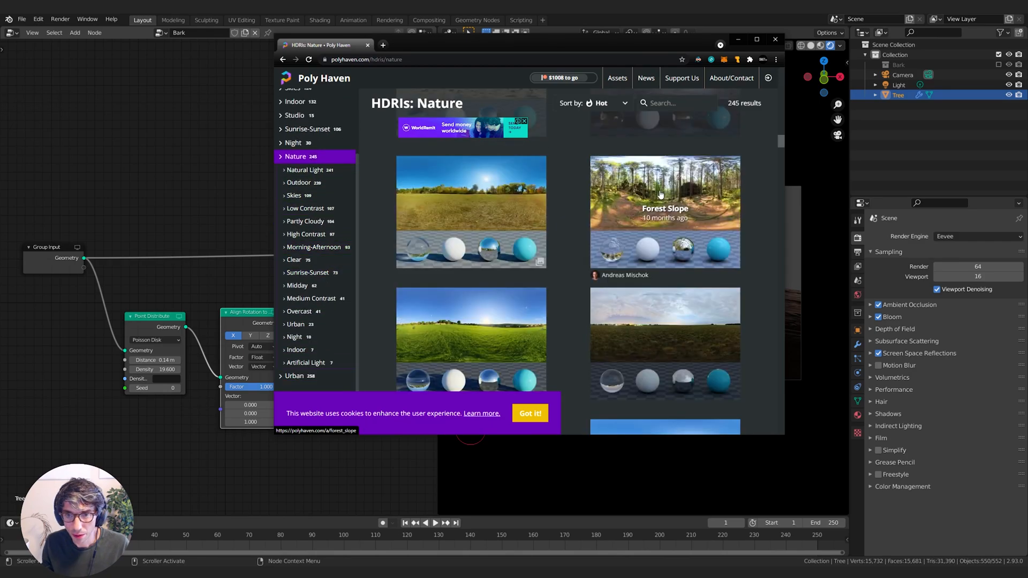
scroll(661, 195, down, 8)
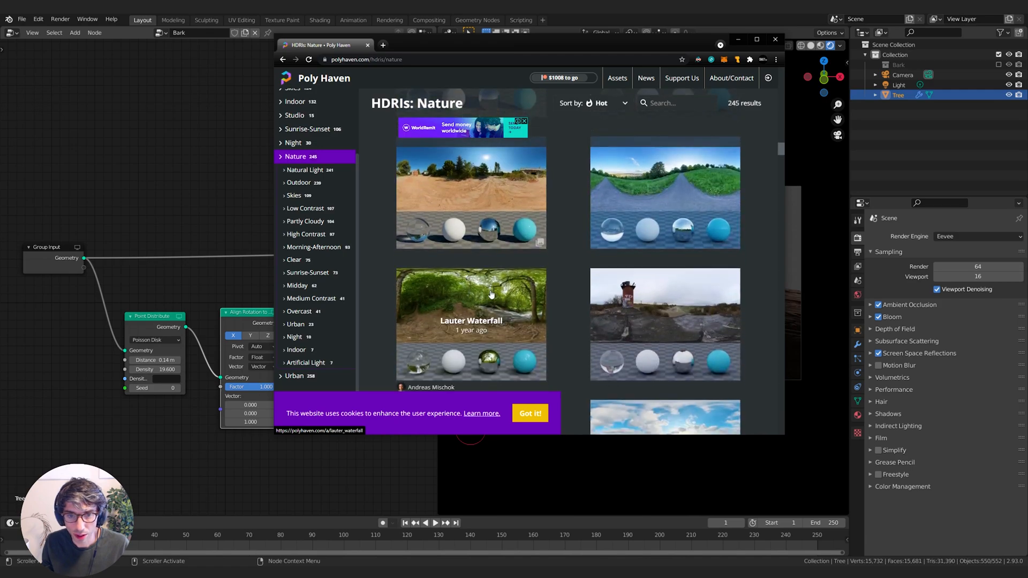
click(494, 292)
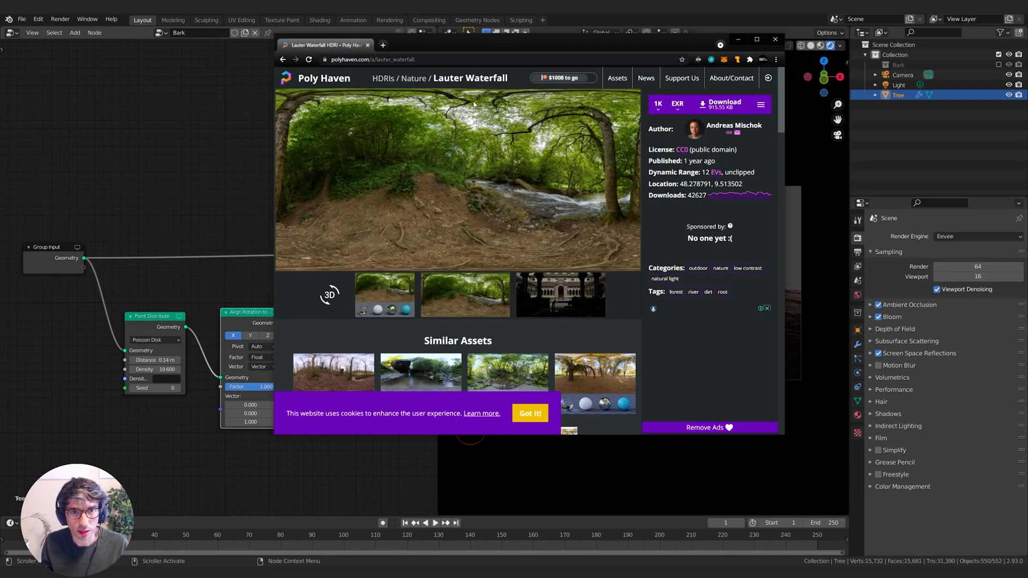
scroll(515, 207, down, 3)
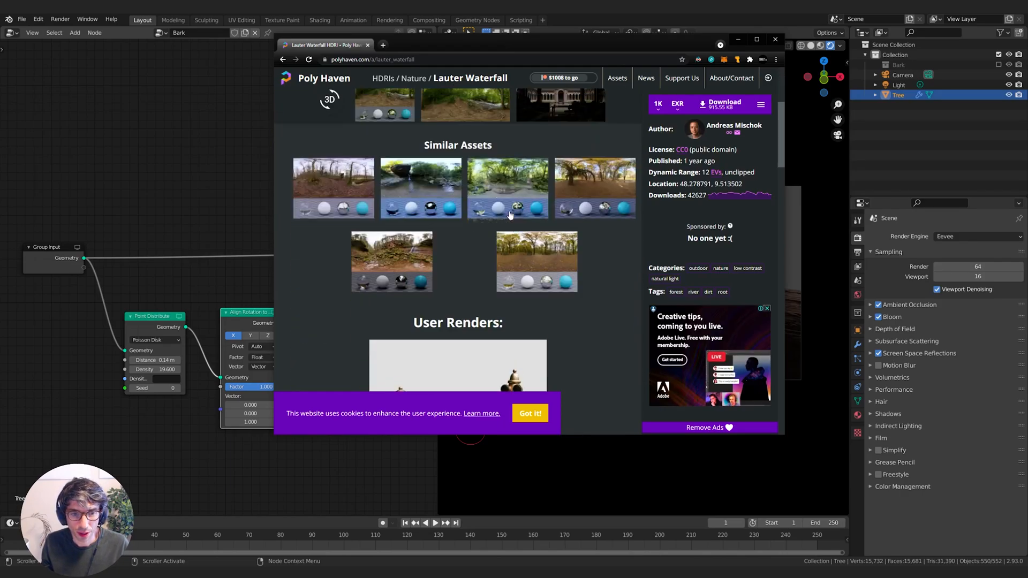
scroll(505, 157, up, 3)
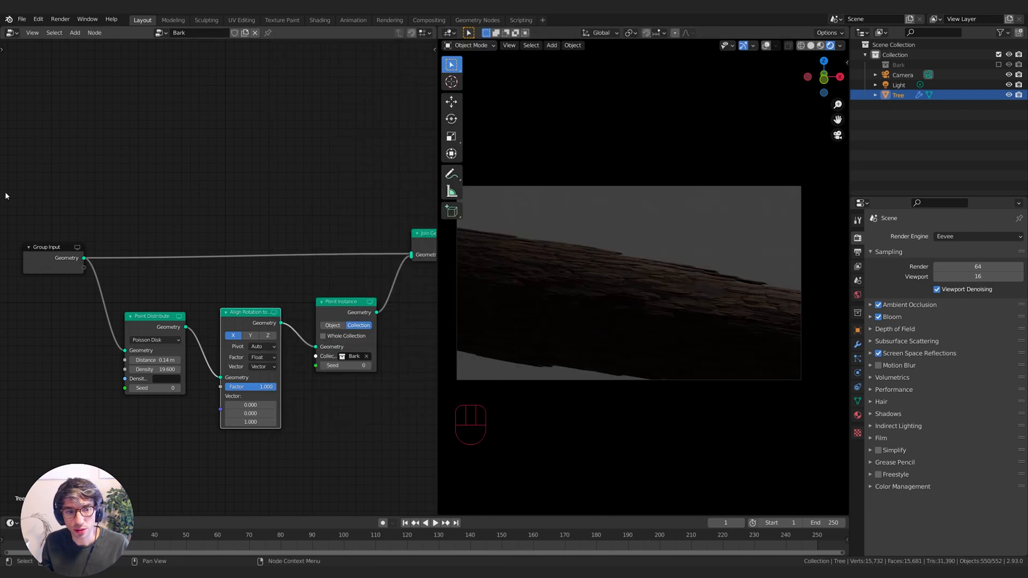
Step: Back in Blender, switch the node editor to the Shader Editor and show the World shader nodes
click(11, 33)
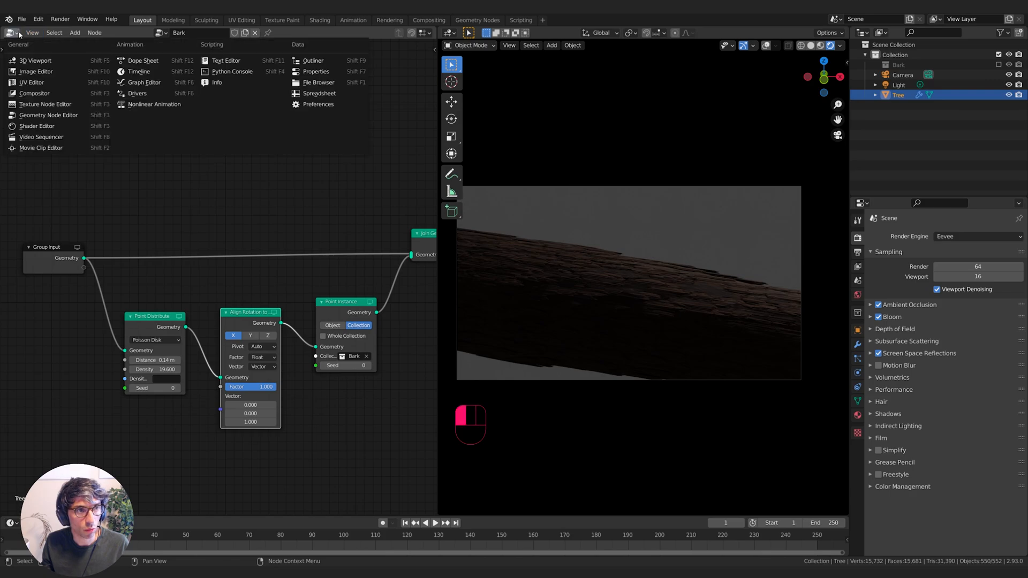
click(37, 126)
click(45, 32)
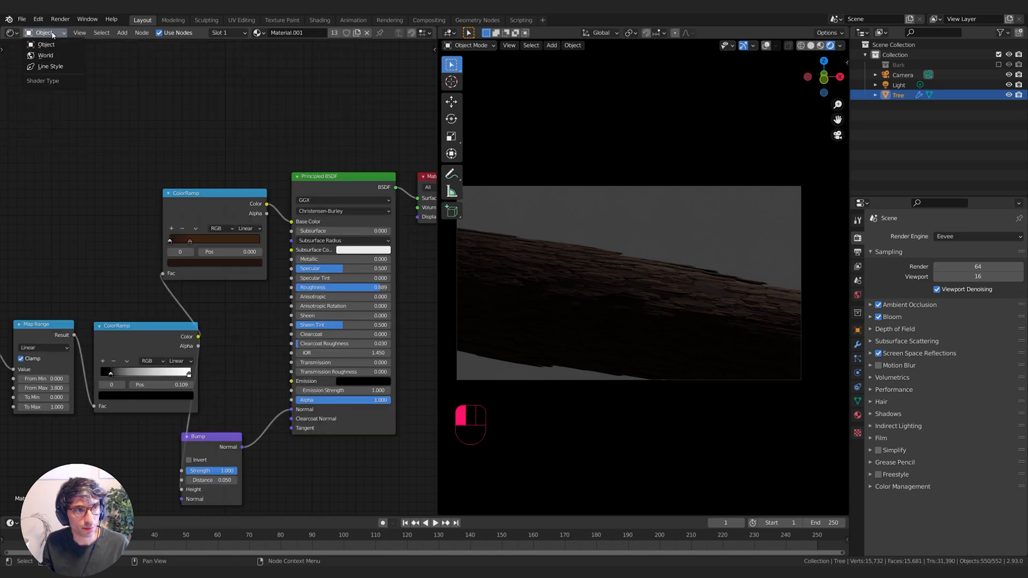
click(56, 62)
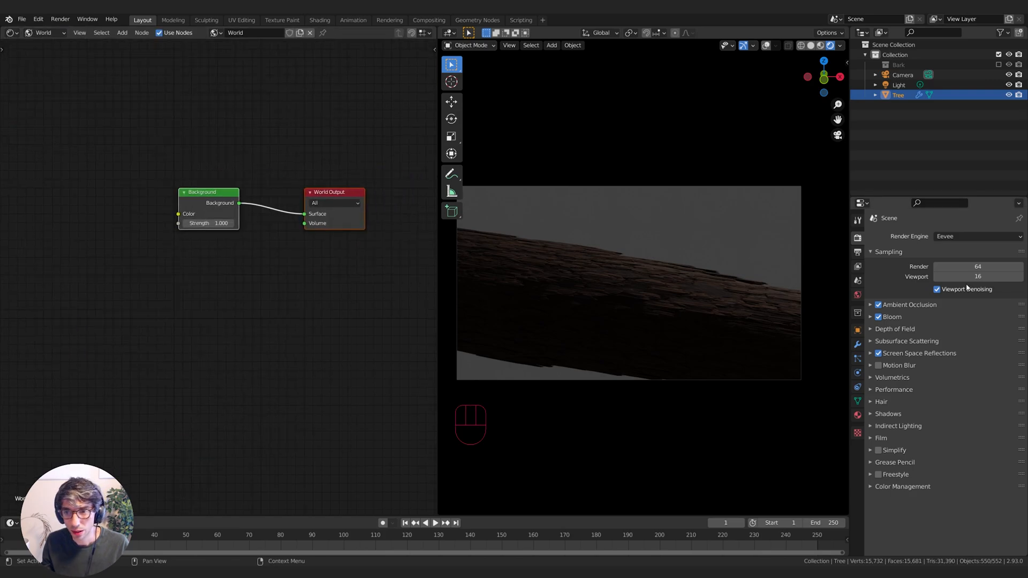
Step: Brighten the World background color to light grey
click(857, 294)
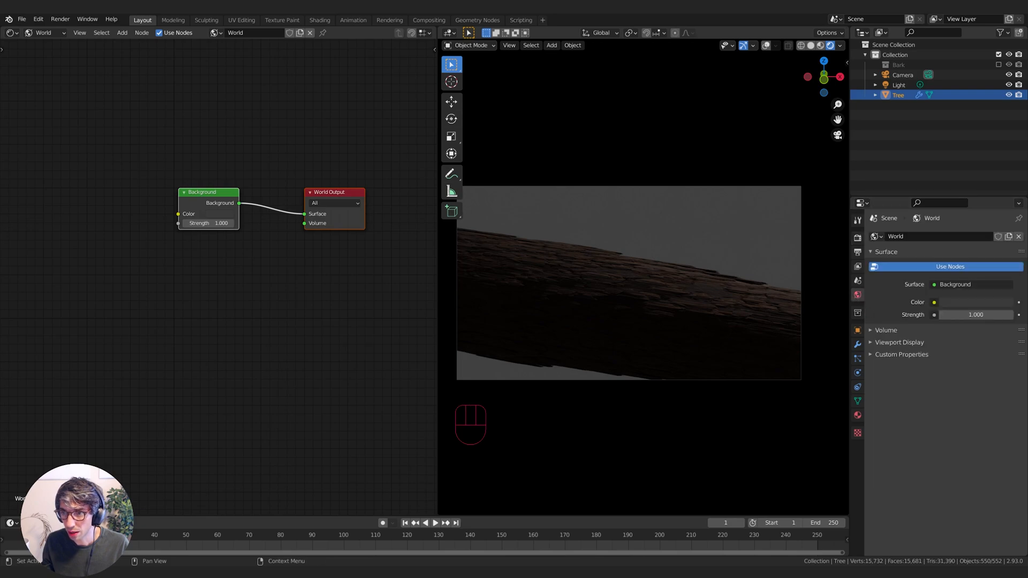
click(985, 303)
drag(1005, 213, 1004, 178)
click(249, 304)
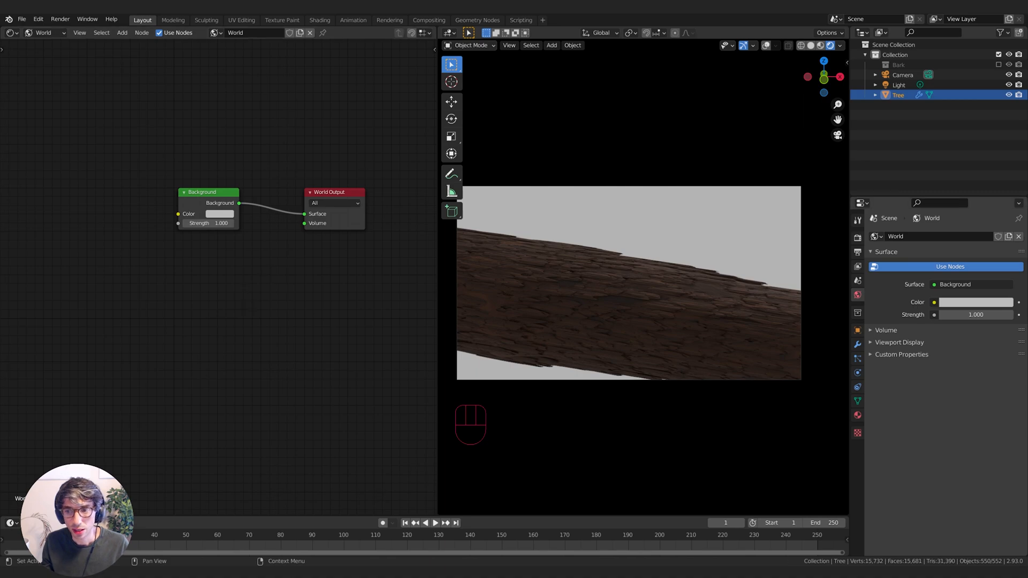
Step: Move the Background node aside and add an Environment Texture node below it in the World shader
drag(193, 194, 173, 174)
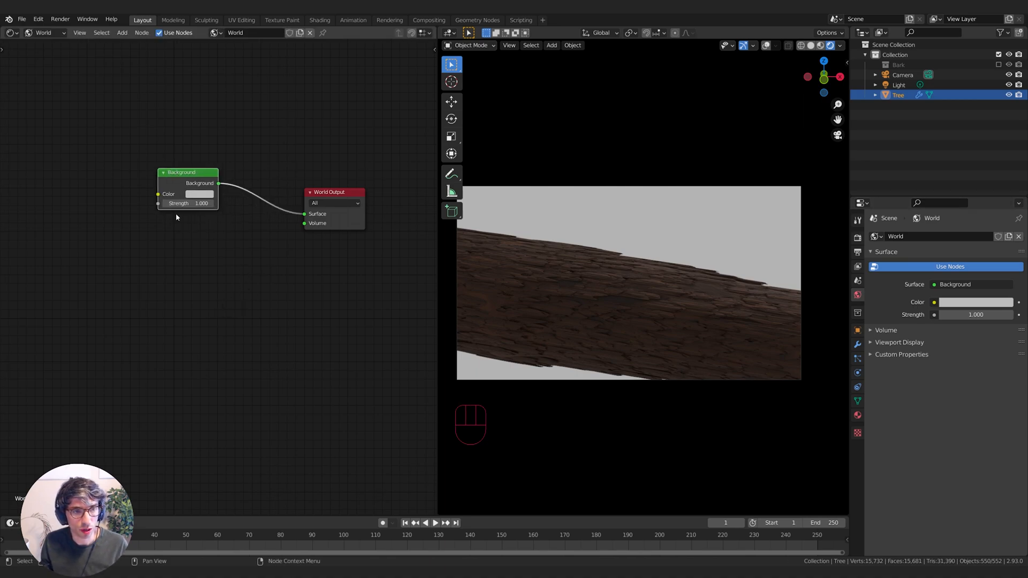
key(shift+a)
click(193, 281)
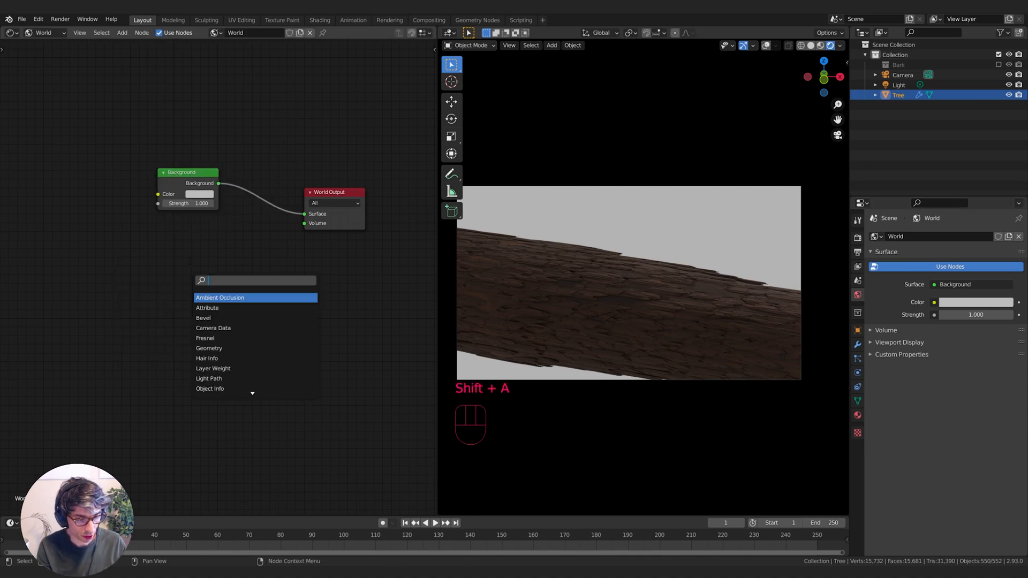
text(even)
key(BackSpace)
key(BackSpace)
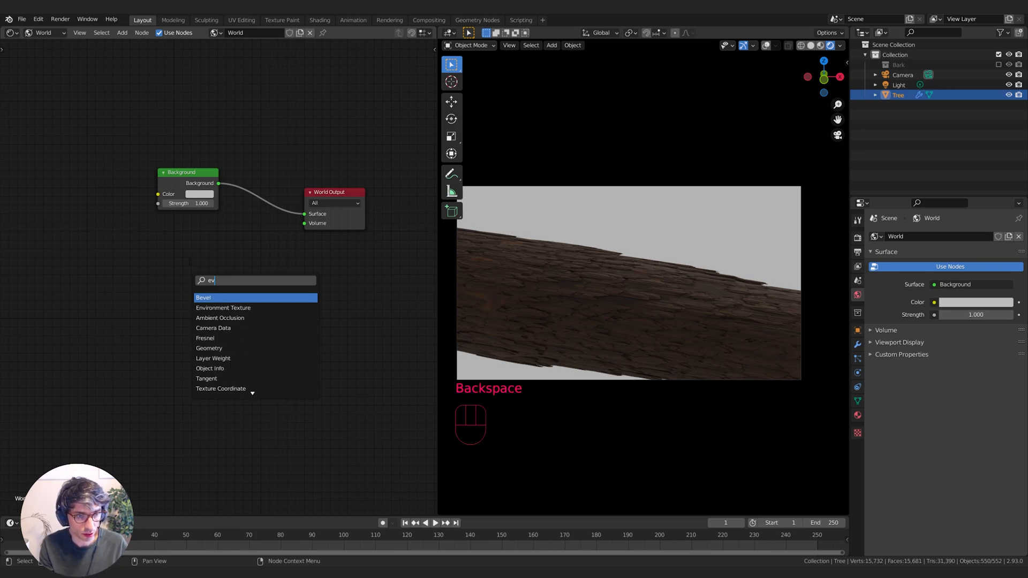
click(223, 308)
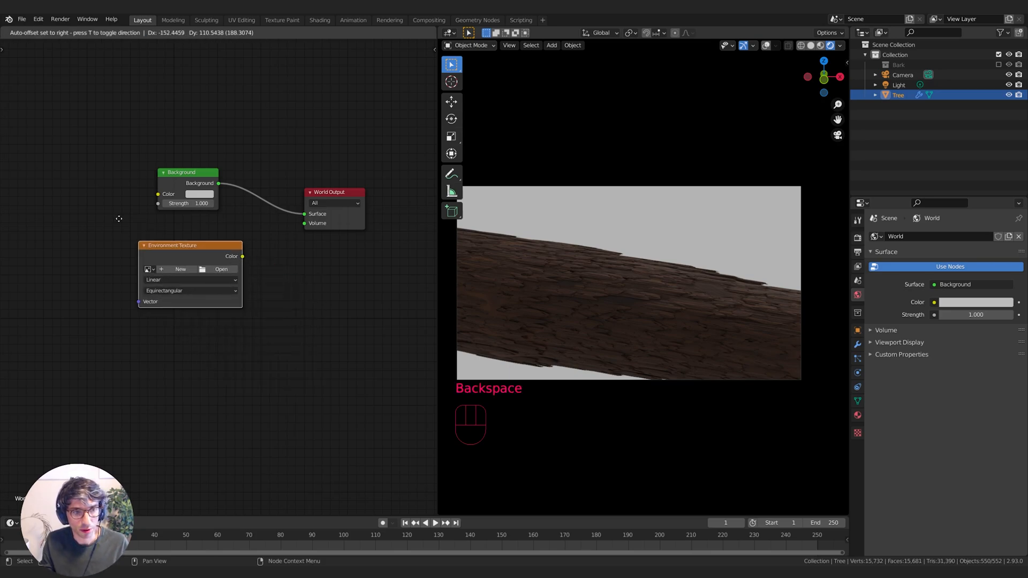
click(154, 268)
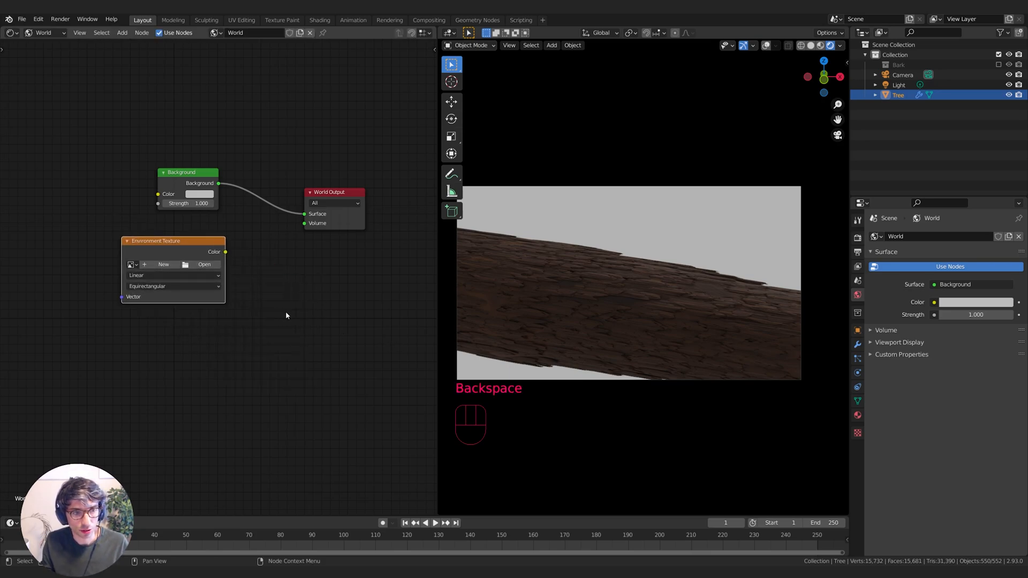
Step: Load the Lauter Waterfall HDRI in the Environment Texture, first the 1k EXR and finally the 4k one, and link its Color to the Background's Color
click(205, 265)
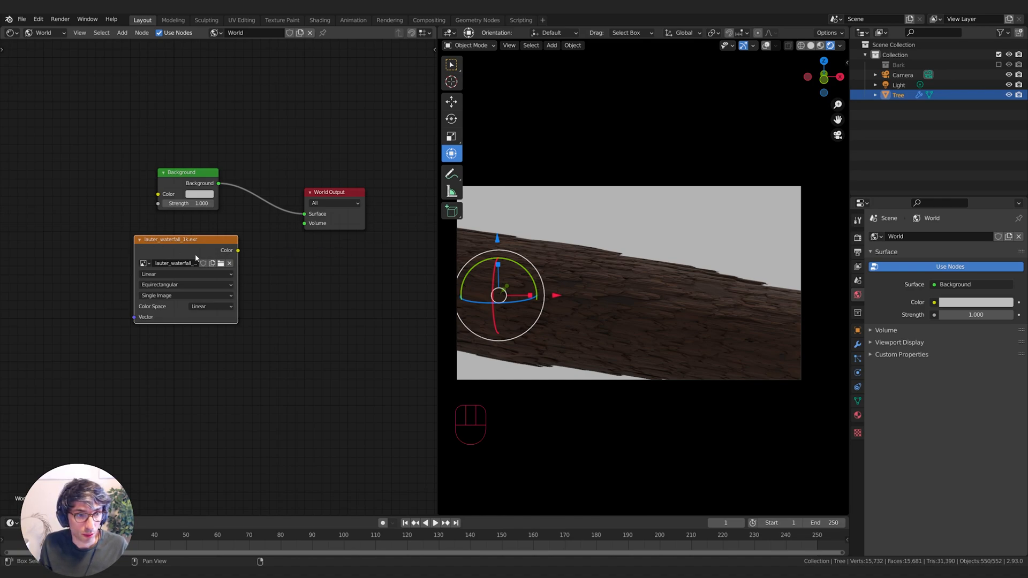
drag(237, 250, 158, 194)
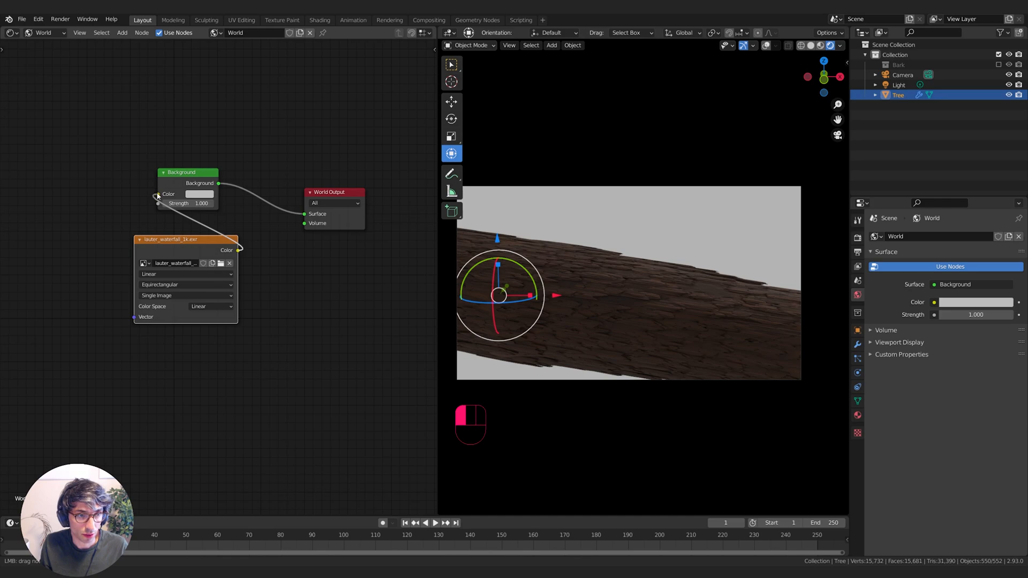
drag(191, 252, 106, 216)
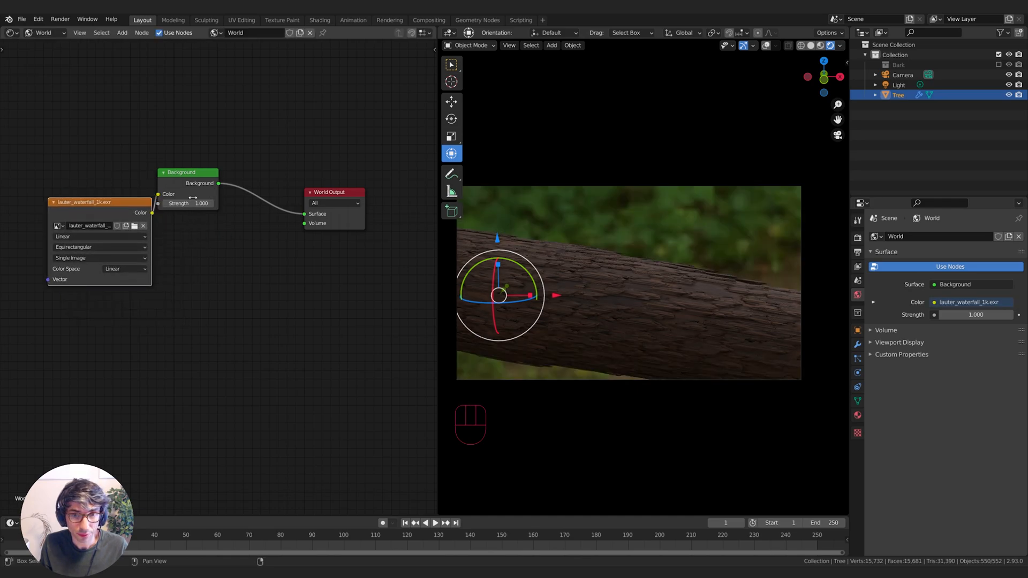
drag(199, 176, 219, 179)
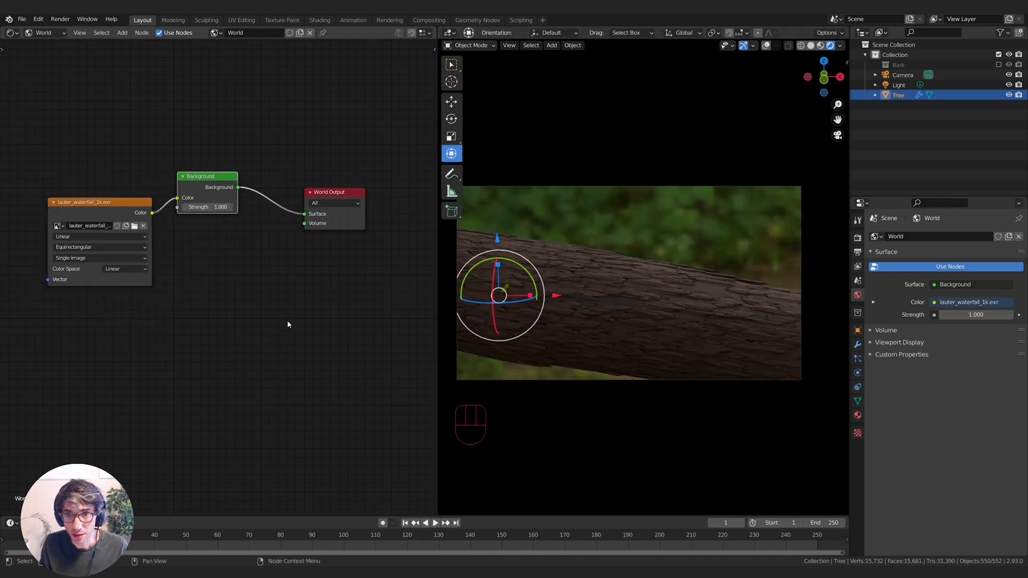
middle_drag(288, 322, 289, 328)
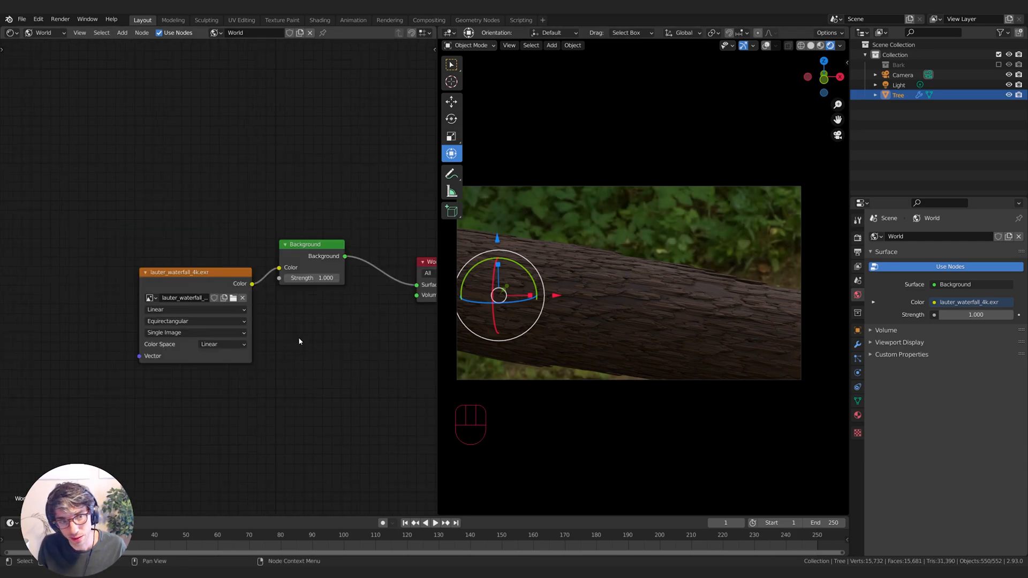
Step: Add a Mapping node before the Environment Texture and connect its Vector output to the texture's Vector input
middle_drag(186, 195, 279, 181)
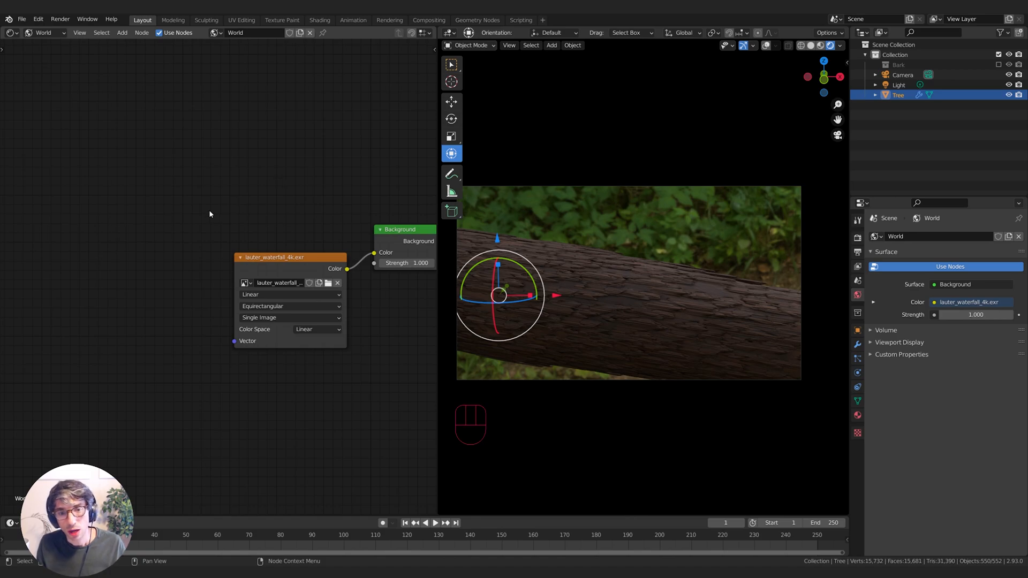
key(shift+a)
text(mapp)
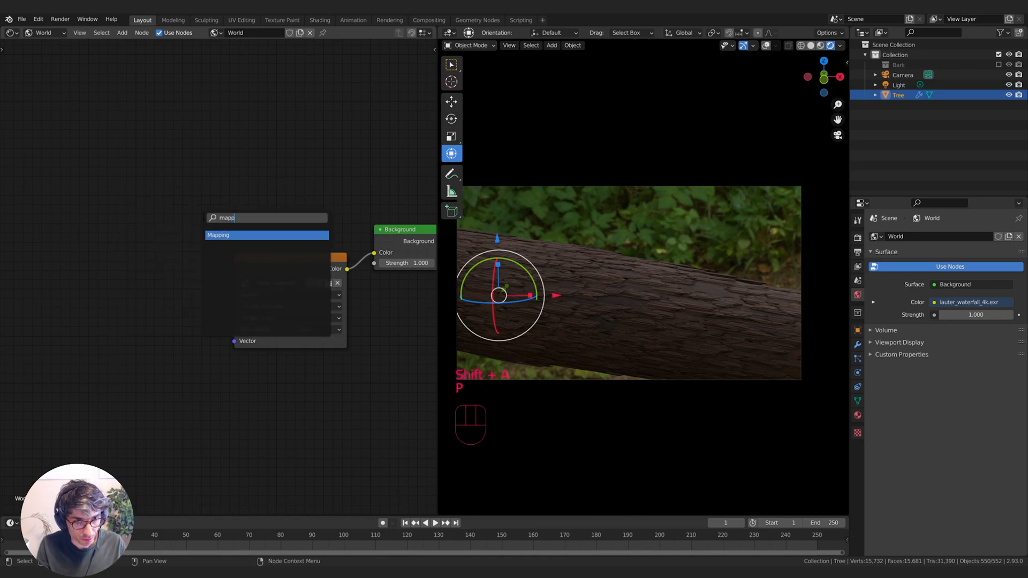
key(Return)
click(201, 262)
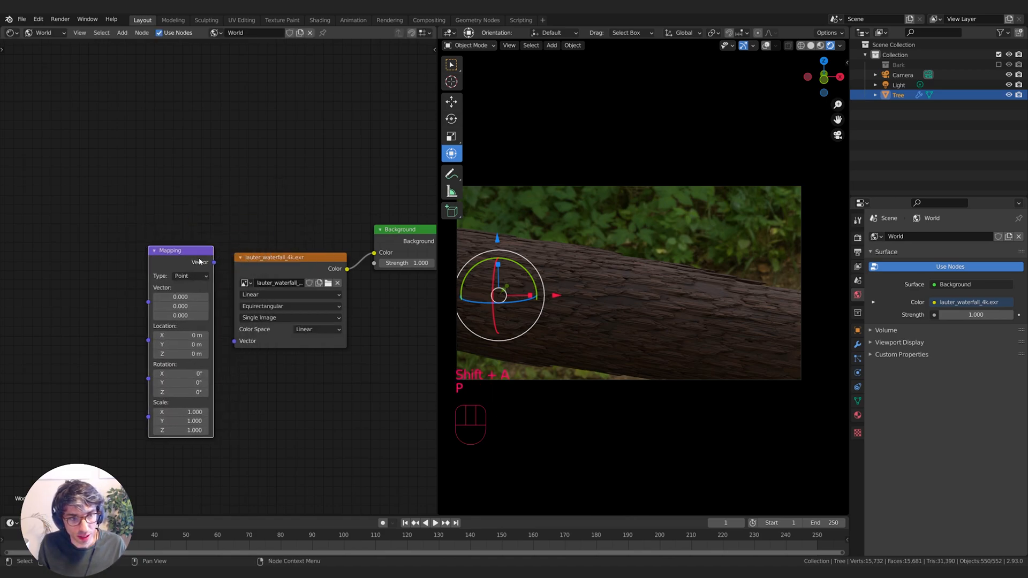
drag(214, 263, 233, 341)
middle_drag(262, 370, 319, 359)
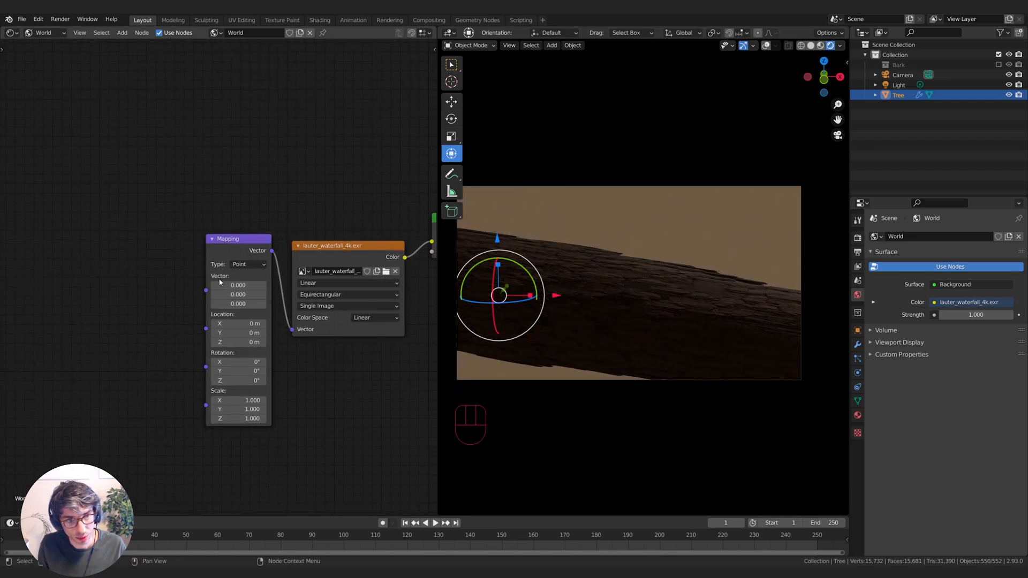
Step: Add a Texture Coordinate node before the Mapping node and connect its Generated output to the Mapping's Vector input
drag(206, 290, 188, 282)
click(140, 273)
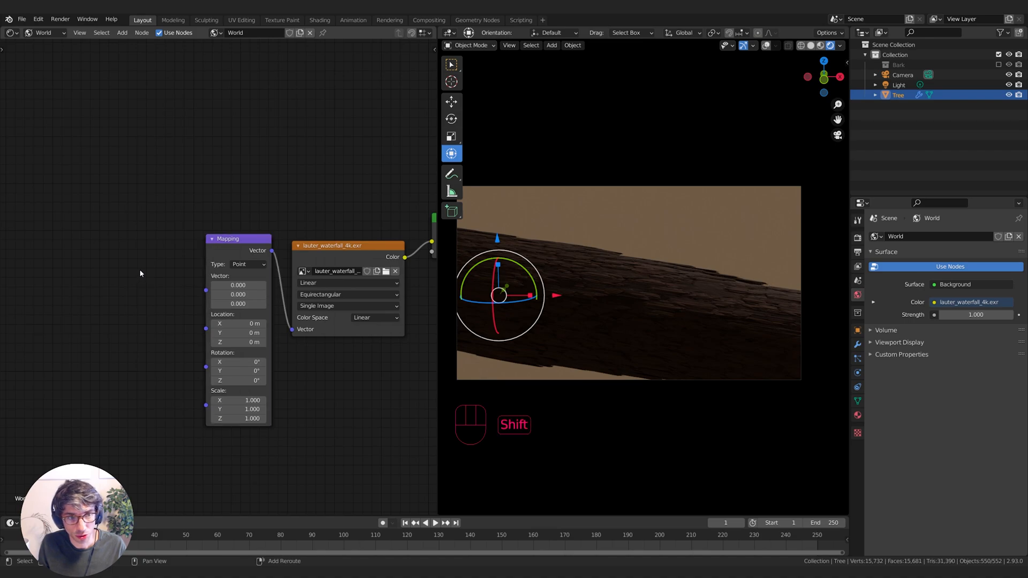
key(shift+a)
click(99, 228)
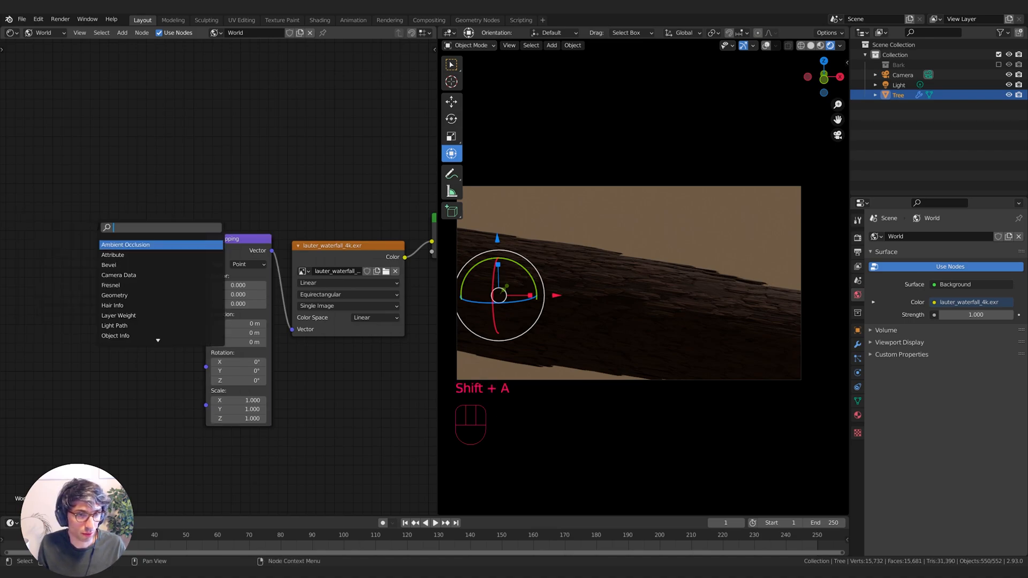
text(ma)
key(BackSpace)
key(BackSpace)
text(te)
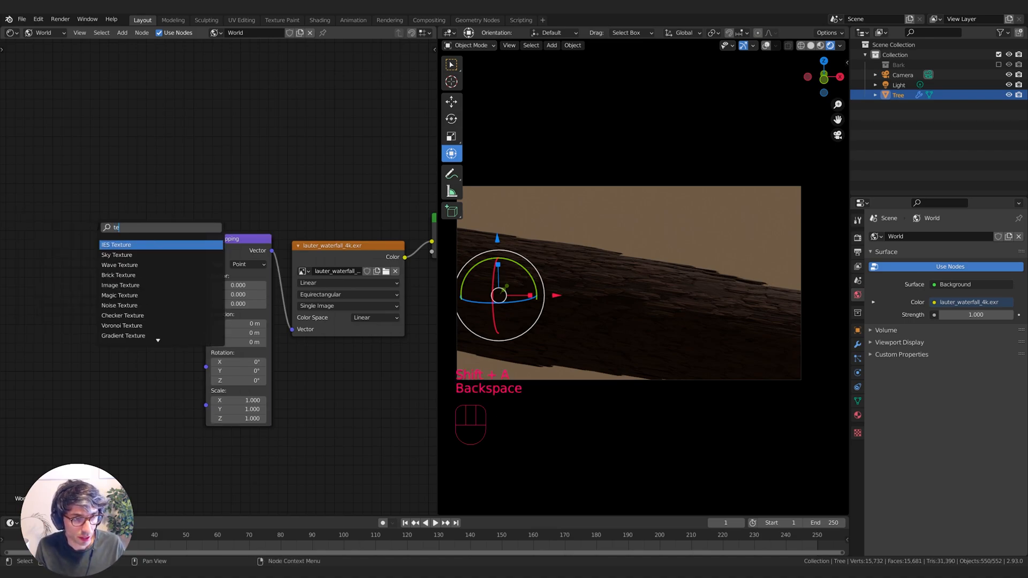
text(xture coor)
key(Return)
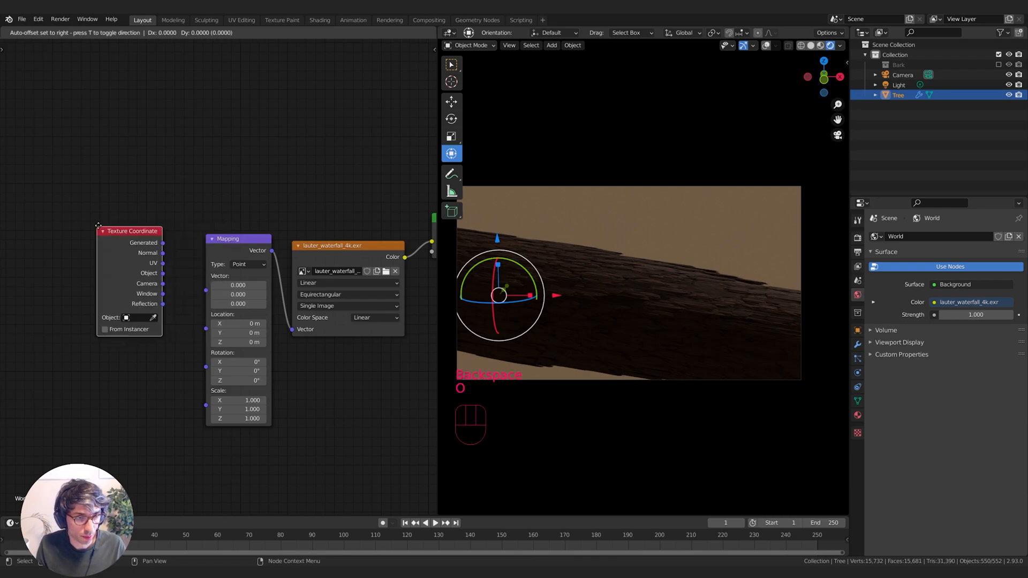
click(133, 242)
drag(162, 242, 206, 290)
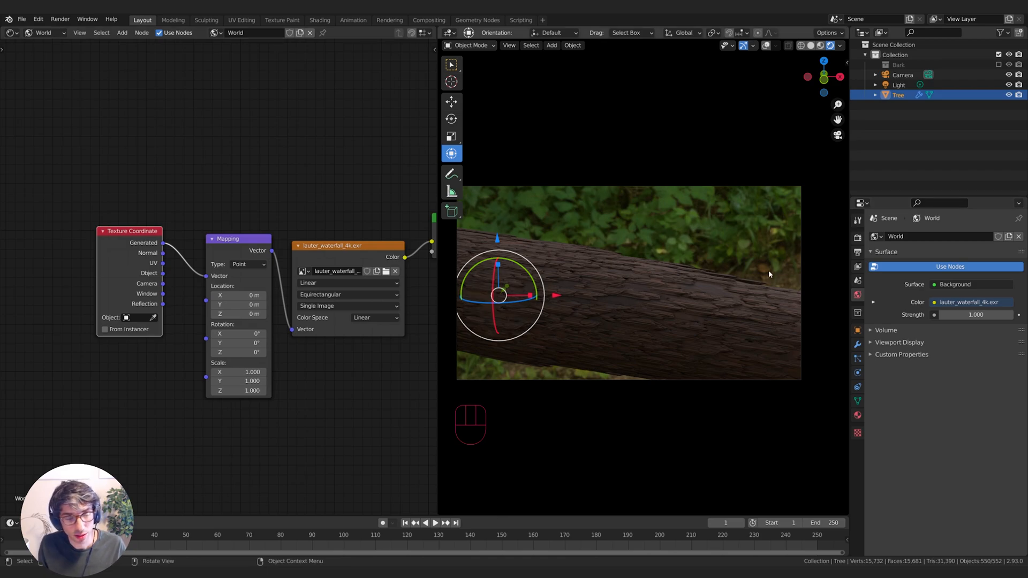
Step: Rotate the HDRI in the Mapping node to 17.8° on X and -19.7° on Z, so leafy greenery fills the background
drag(247, 314, 289, 313)
key(ctrl+z)
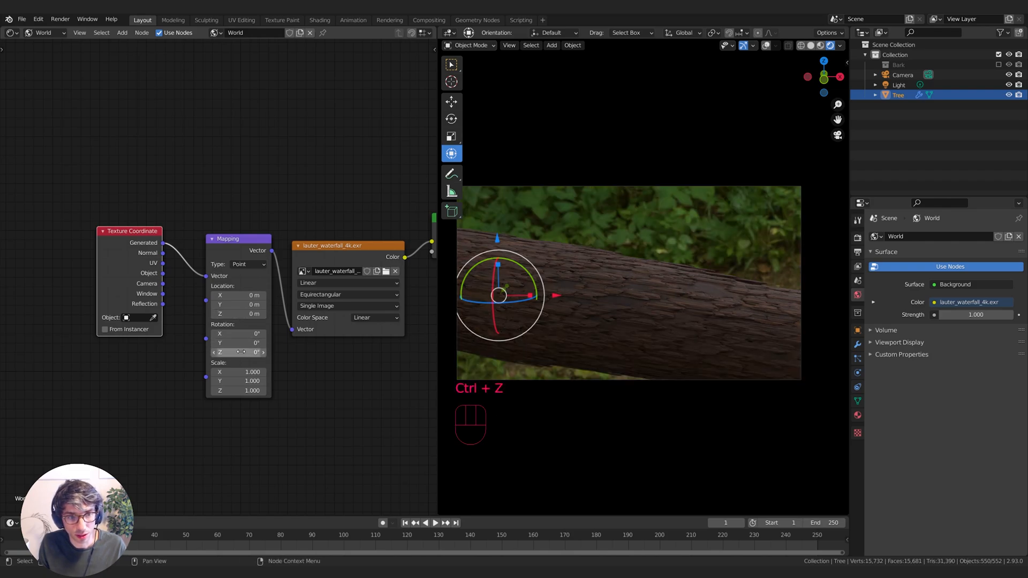
drag(241, 352, 266, 333)
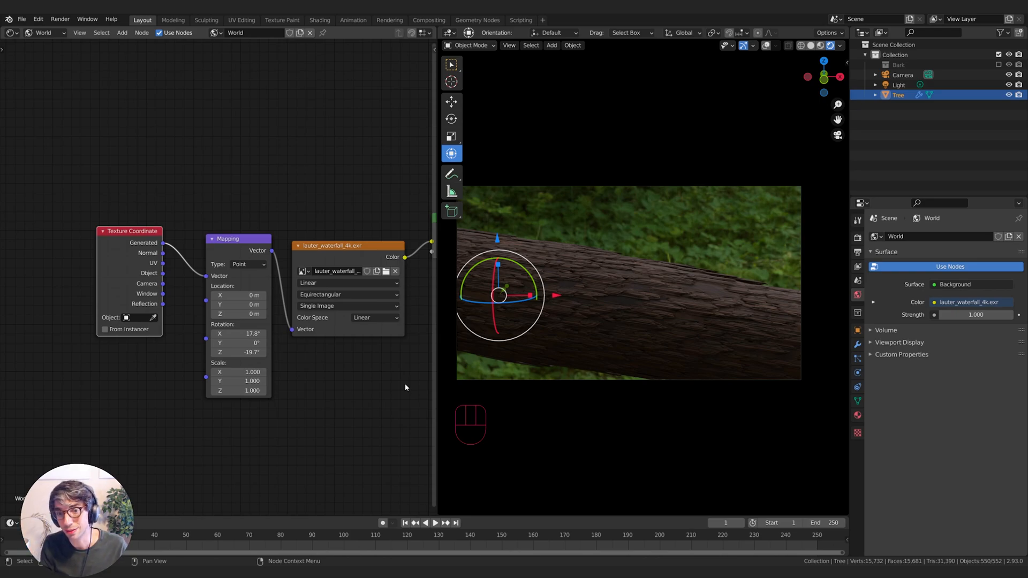
Step: Duplicate the tree log, then lower, rotate and scale the copy so it lies in the foreground below the original
click(560, 319)
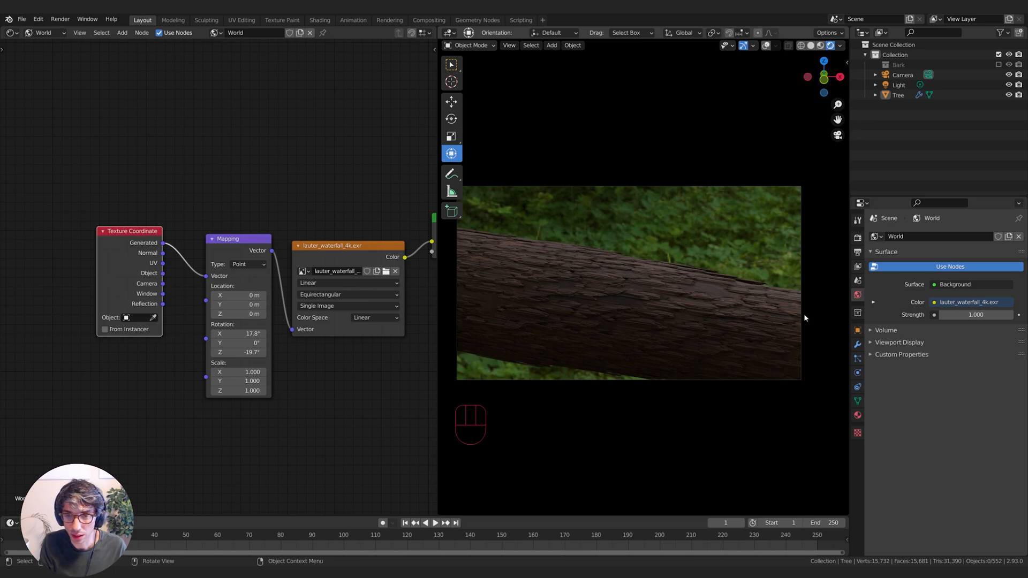
click(651, 297)
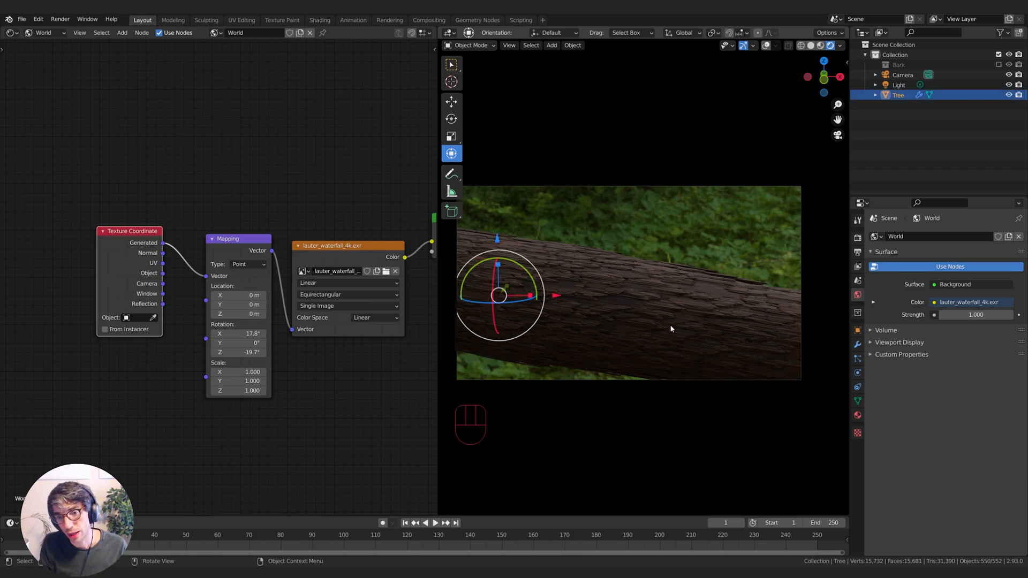
key(shift+d)
right_click(658, 298)
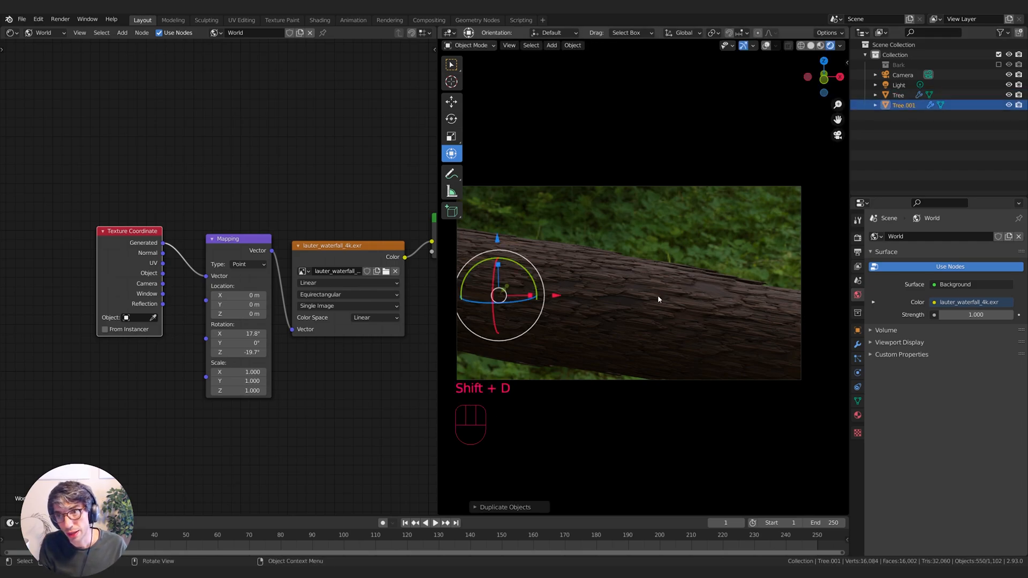
key(g)
click(654, 355)
key(r)
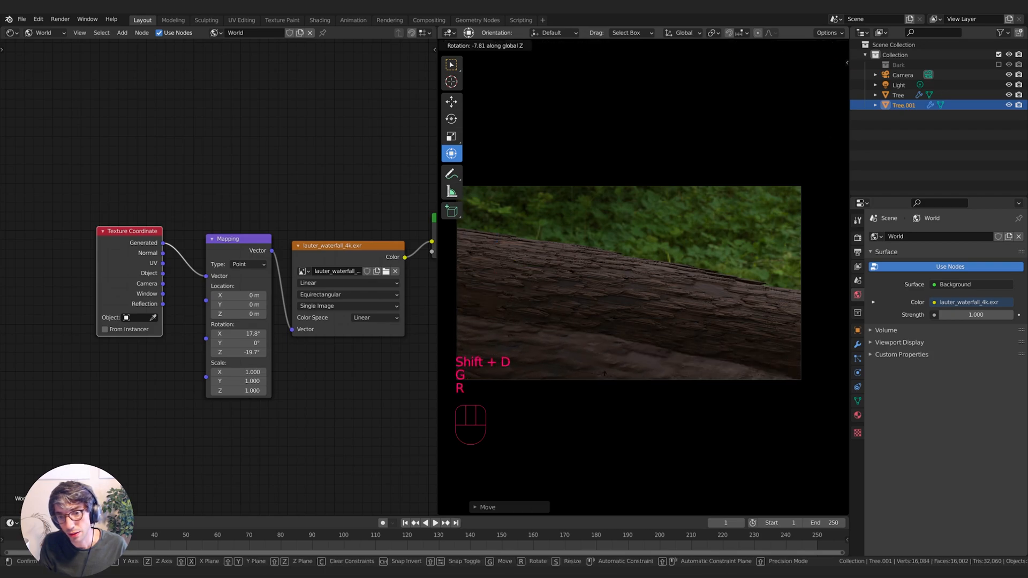
click(570, 384)
key(s)
click(640, 385)
key(g)
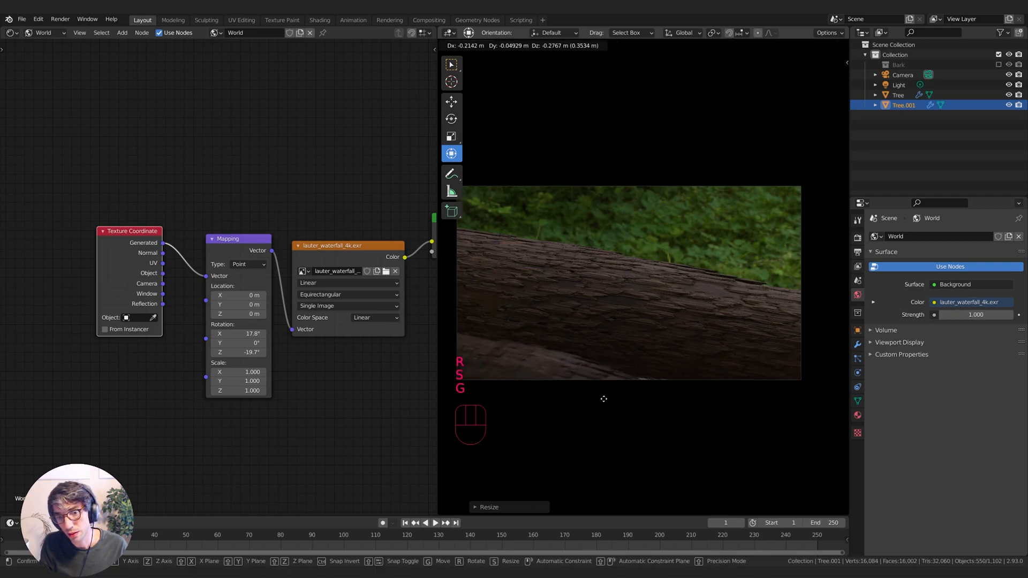
click(623, 394)
Step: Move and rotate the duplicated log further until its bark fills the lower foreground of the camera view
key(g)
key(r)
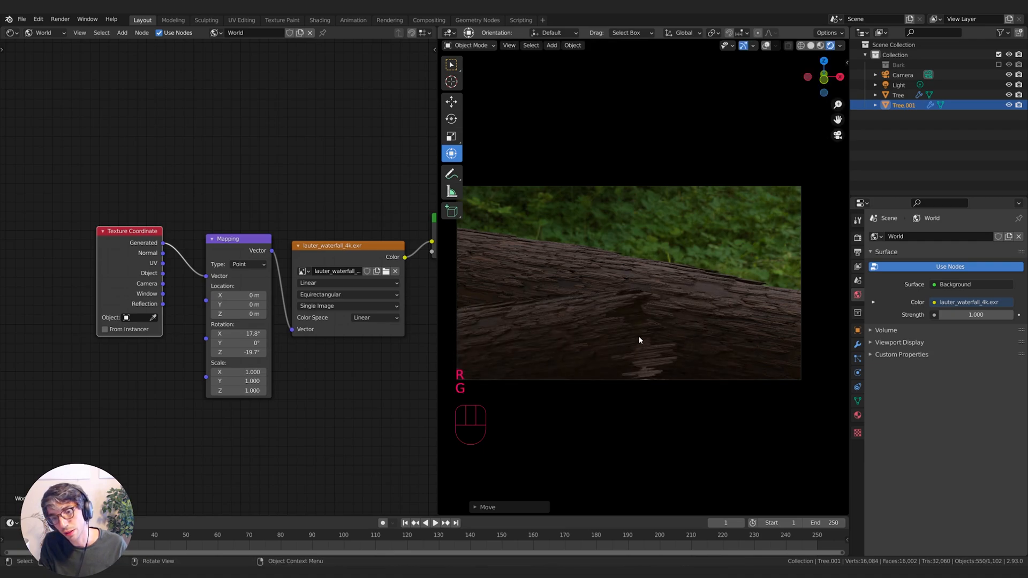
key(y)
click(647, 332)
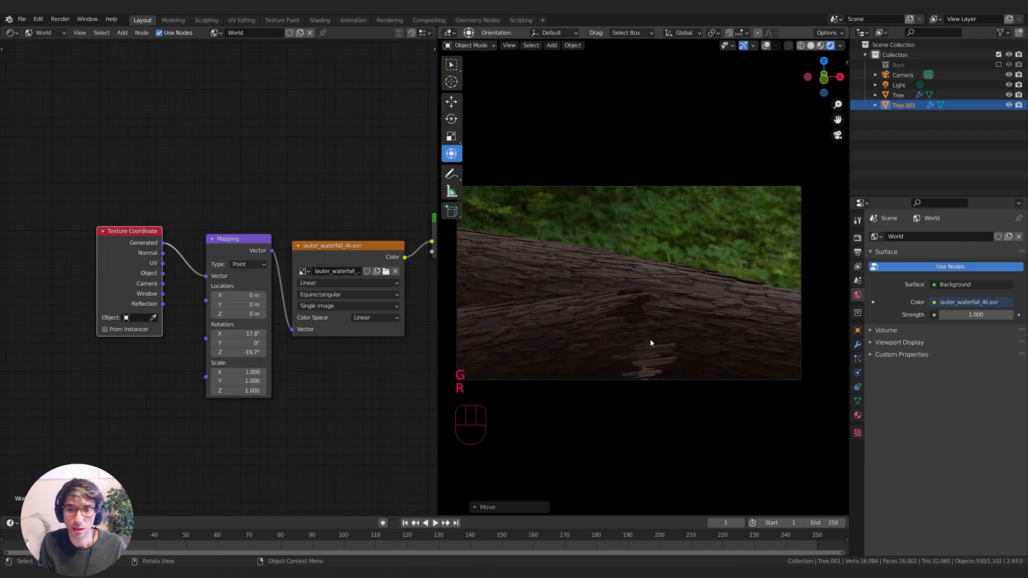
key(r)
key(g)
click(719, 403)
key(r)
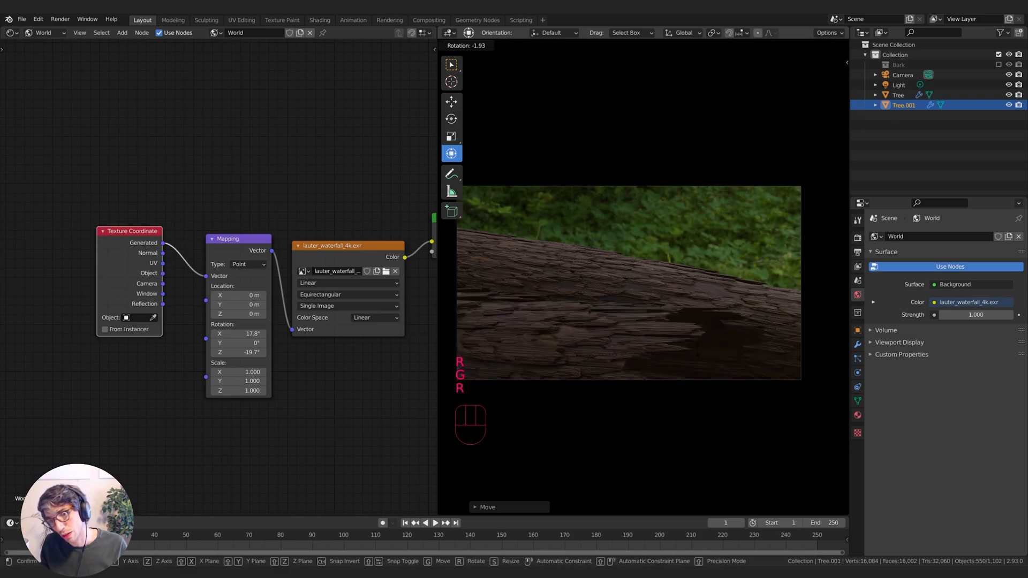
click(697, 357)
key(g)
click(637, 305)
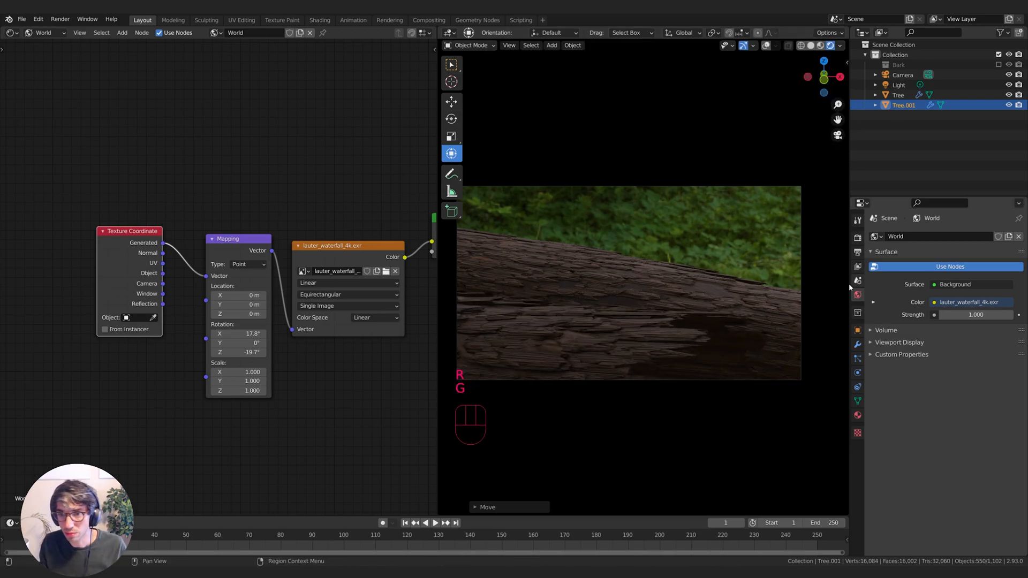
Step: Enable depth of field on the camera and set its F-Stop to 1.3
click(932, 152)
click(901, 75)
click(858, 373)
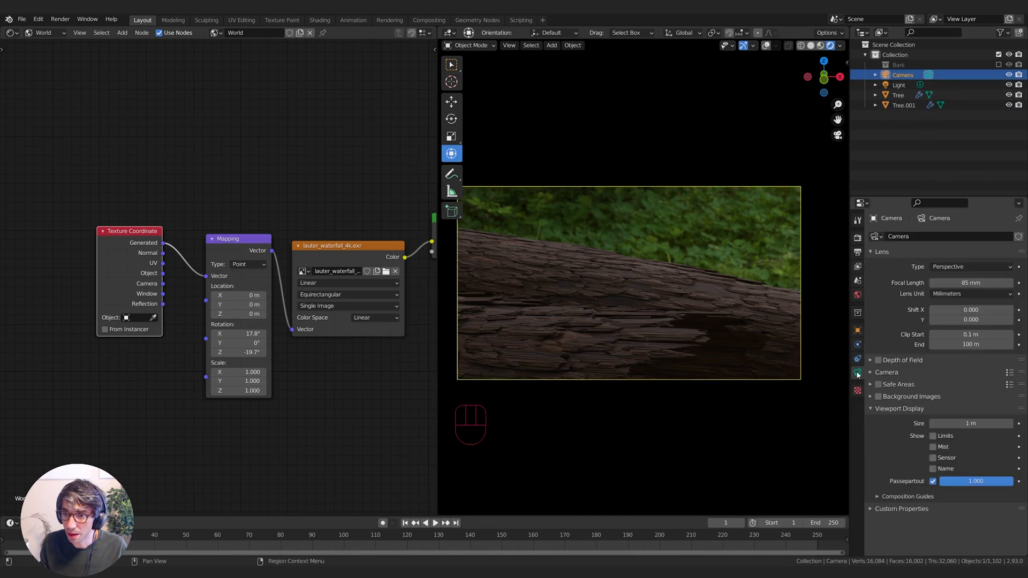
click(878, 361)
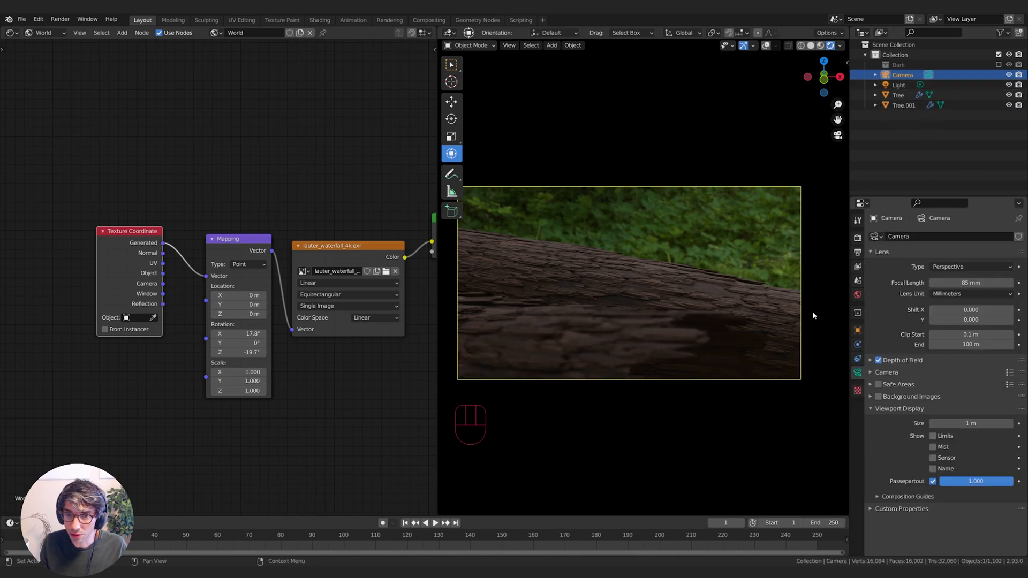
click(929, 360)
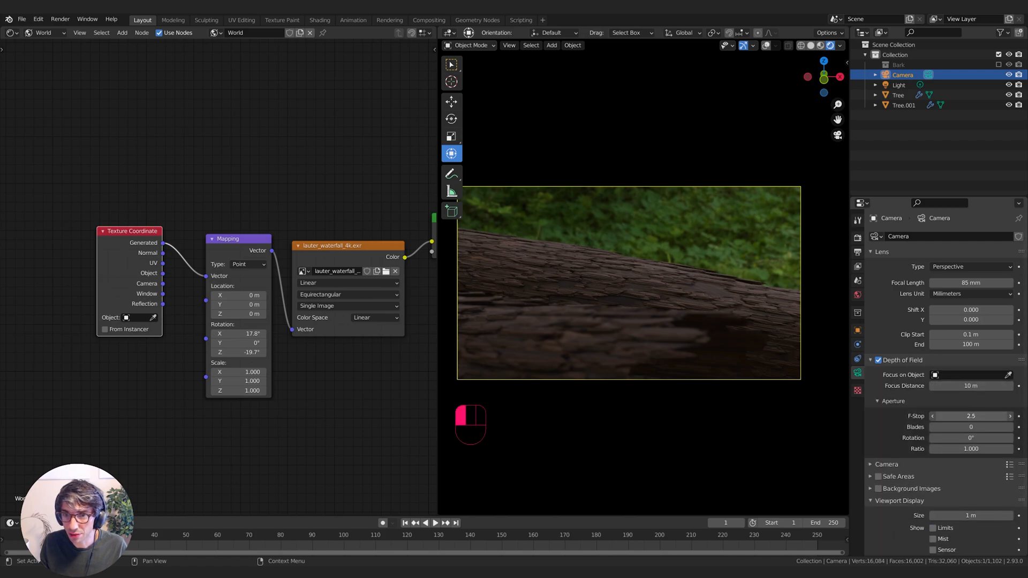
drag(971, 416, 938, 416)
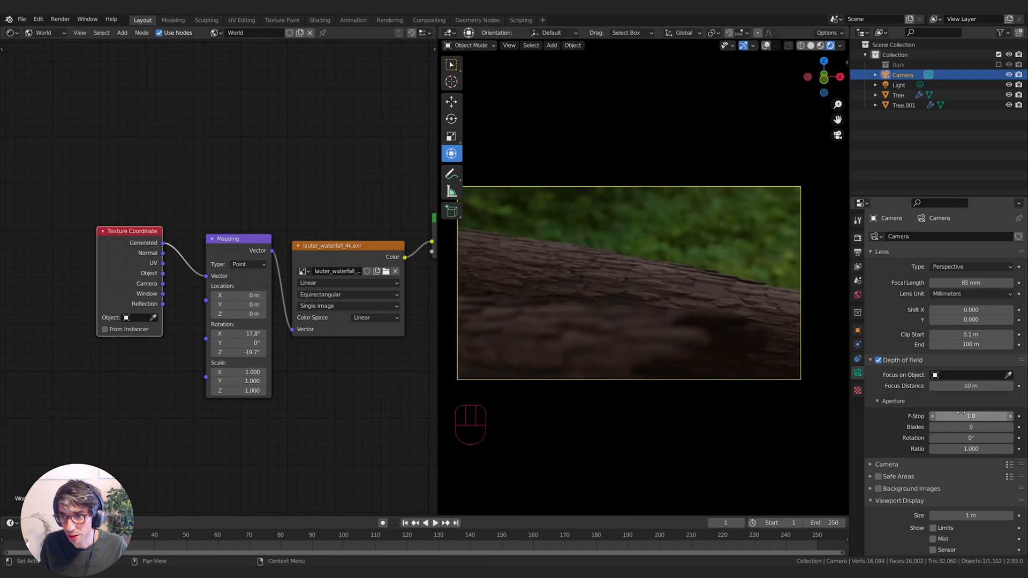
drag(970, 415, 985, 416)
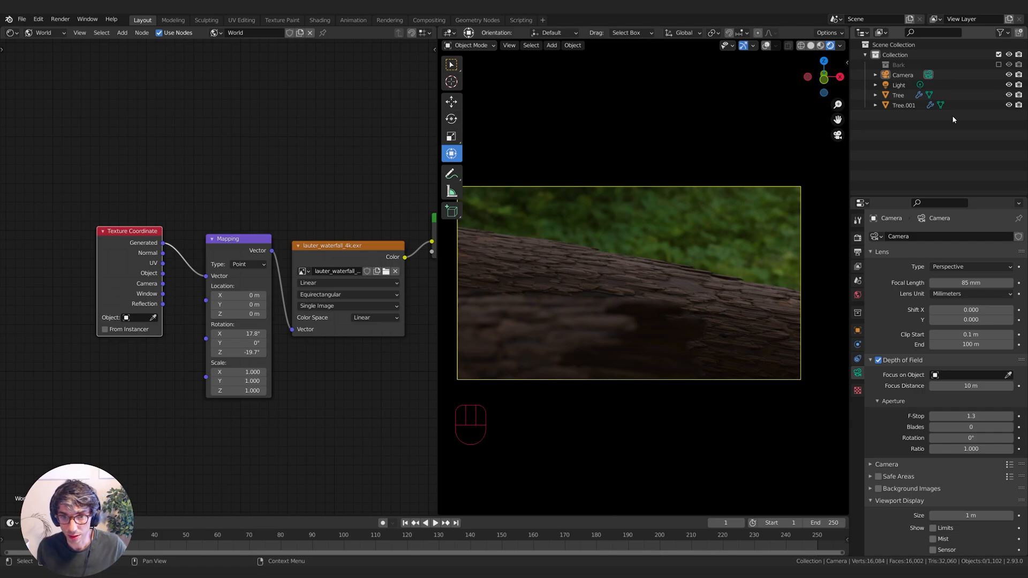
Step: Save the file and set the World Background node's strength to 0.300
key(ctrl+s)
middle_drag(383, 360, 225, 374)
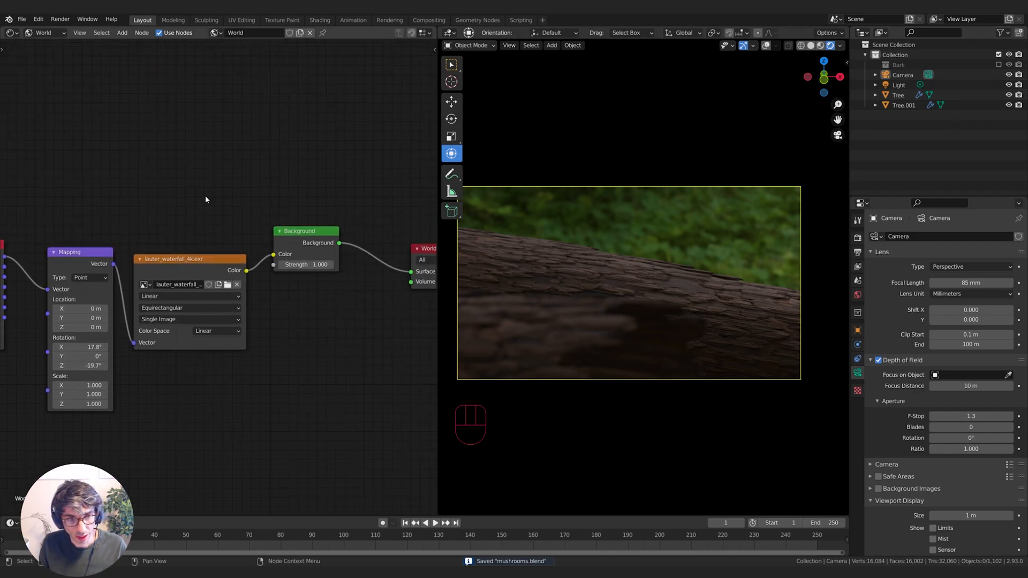
mouse_move(284, 259)
mouse_down()
mouse_move(235, 259)
mouse_move(292, 259)
mouse_up()
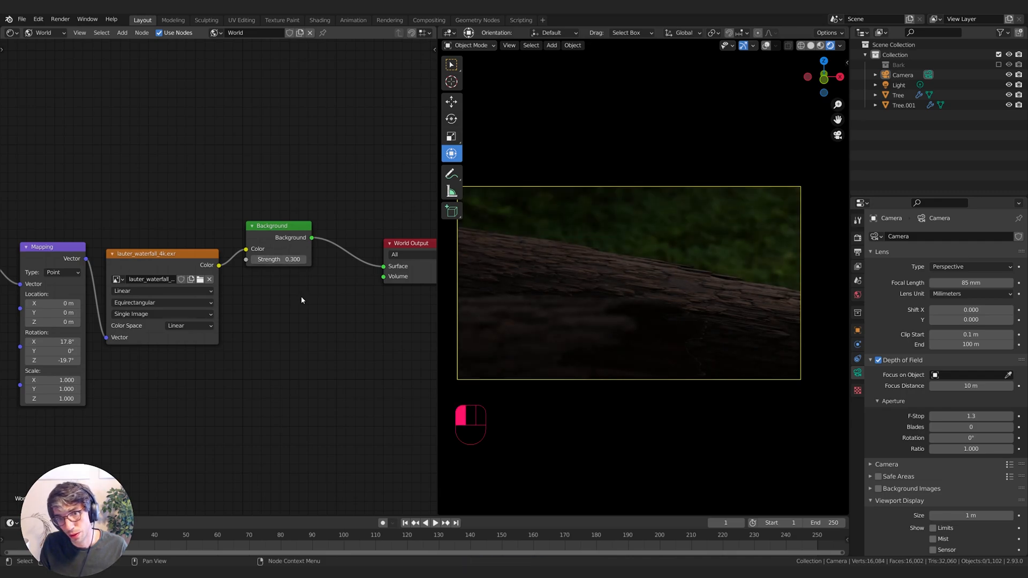
Step: Insert an RGB Curves node between the Environment Texture and Background, and raise its blue curve with a point at about X 0.377, Y 0.6
key(shift+a)
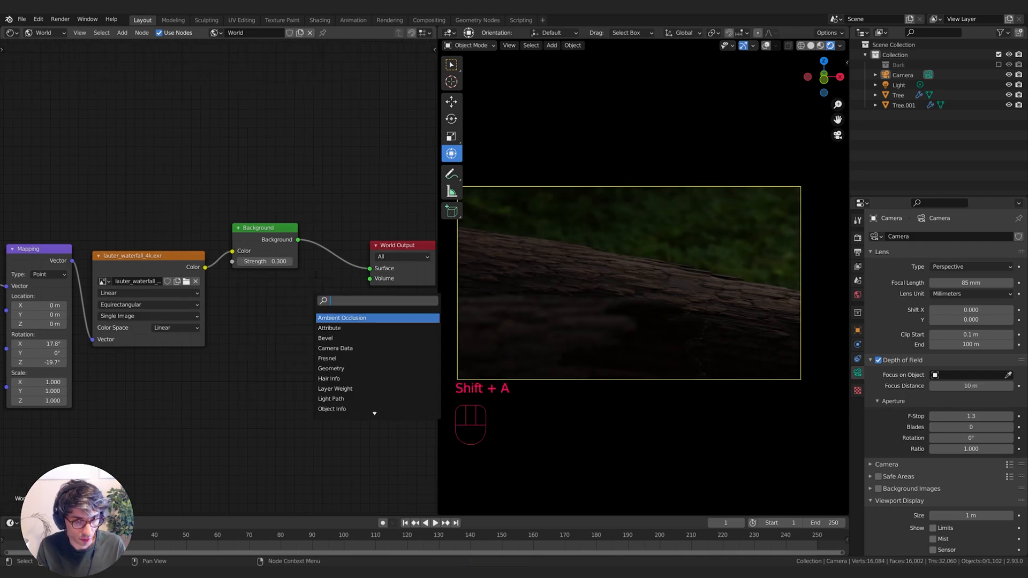
text(rg)
key(Down)
key(Down)
key(Return)
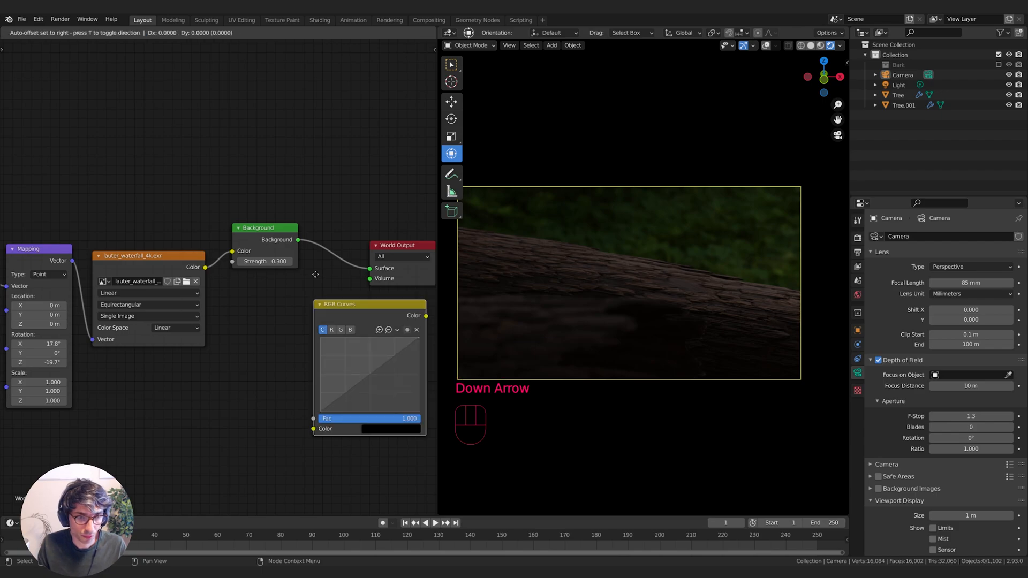
click(247, 237)
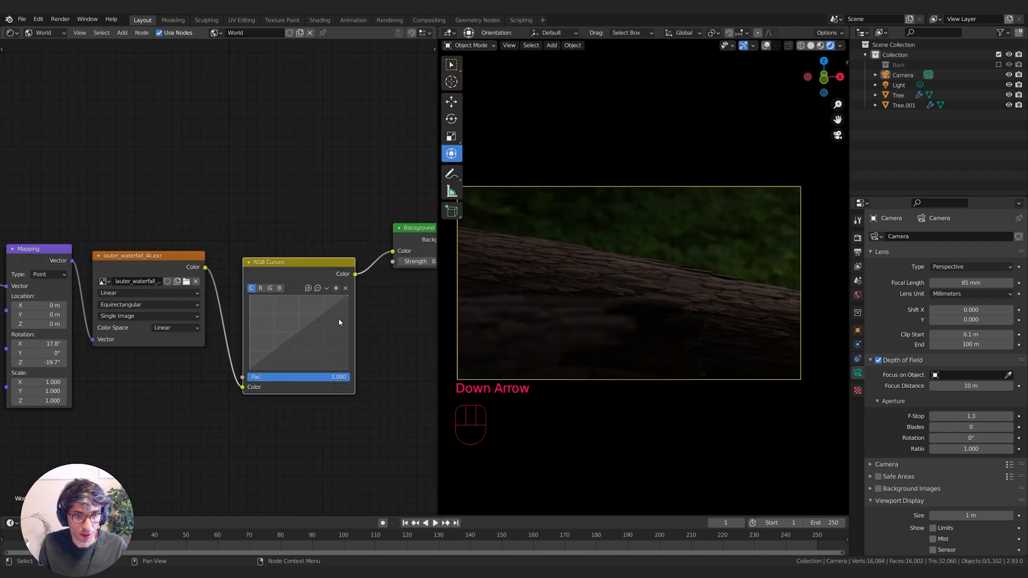
click(280, 289)
drag(296, 337, 284, 326)
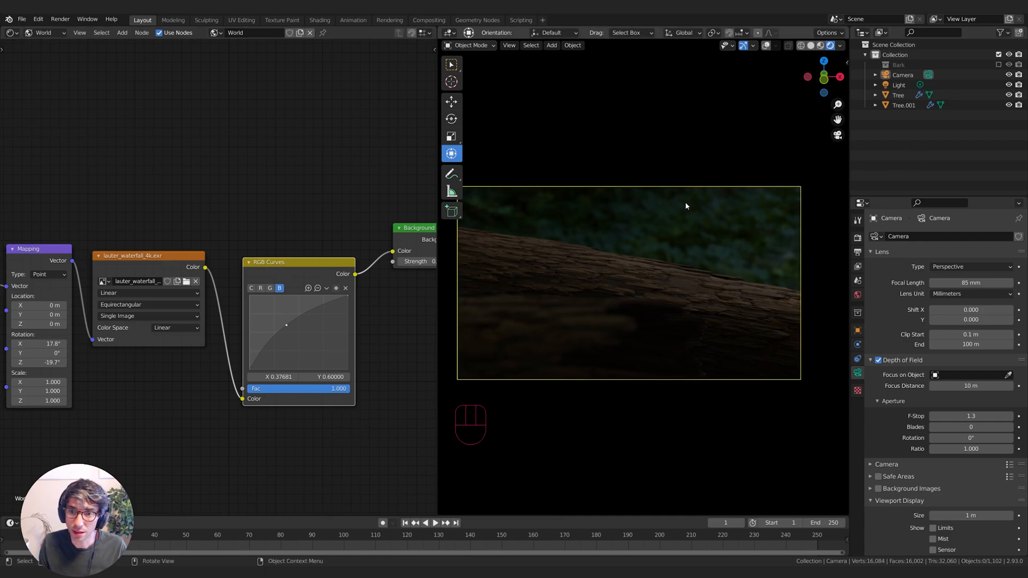
Step: Delete the existing Light object from the scene
click(942, 85)
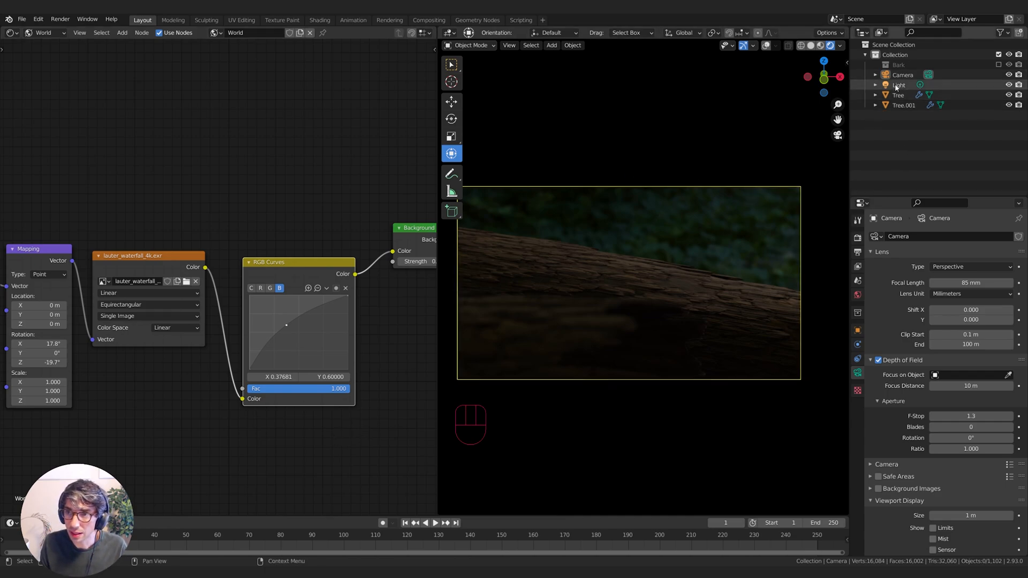
key(x)
click(680, 244)
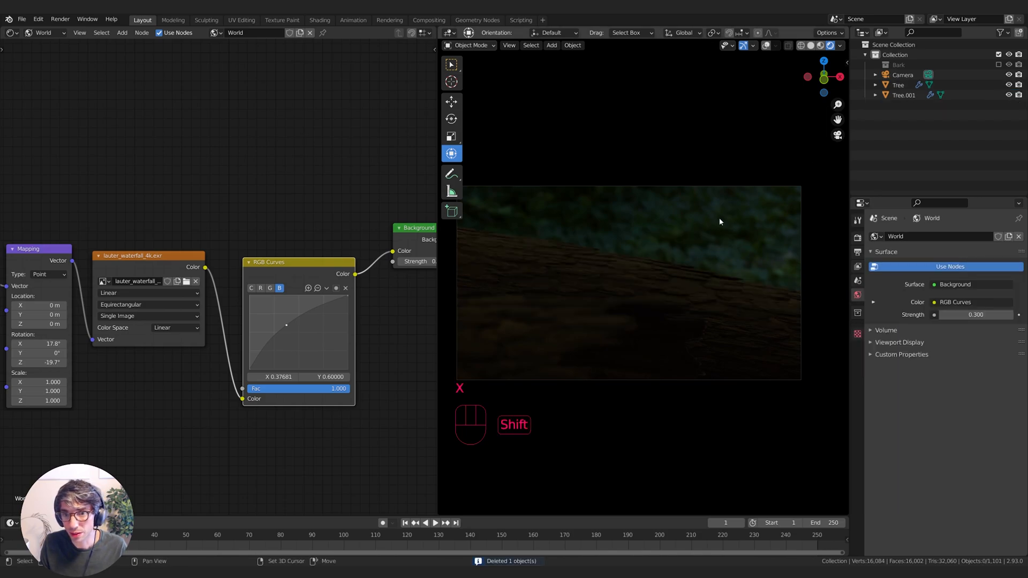
Step: Add a Sun light to the scene
key(shift+a)
mouse_move(685, 346)
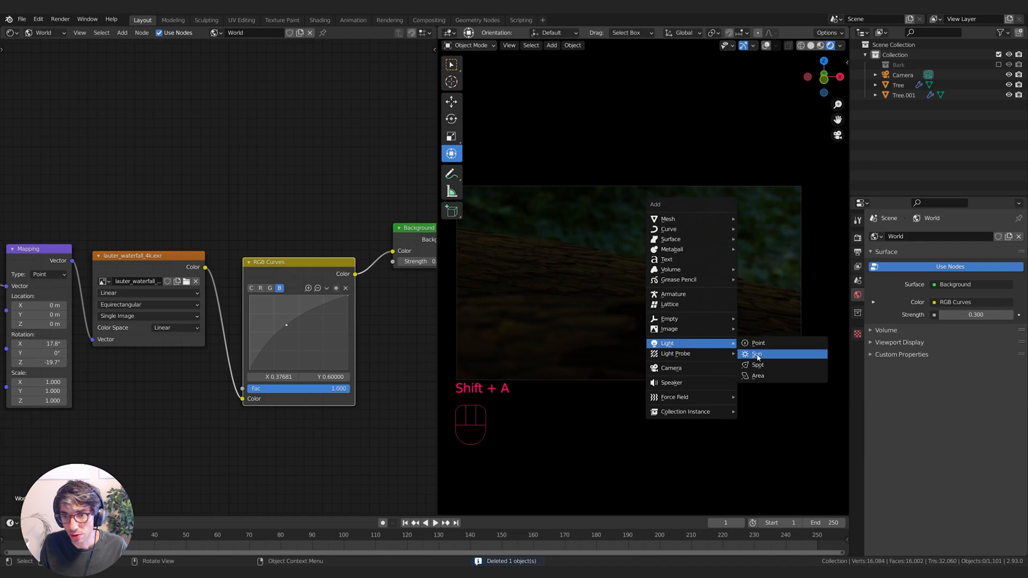
Step: Add a sun light to the scene and rotate it, including a turn around the global Z axis
click(757, 356)
key(r)
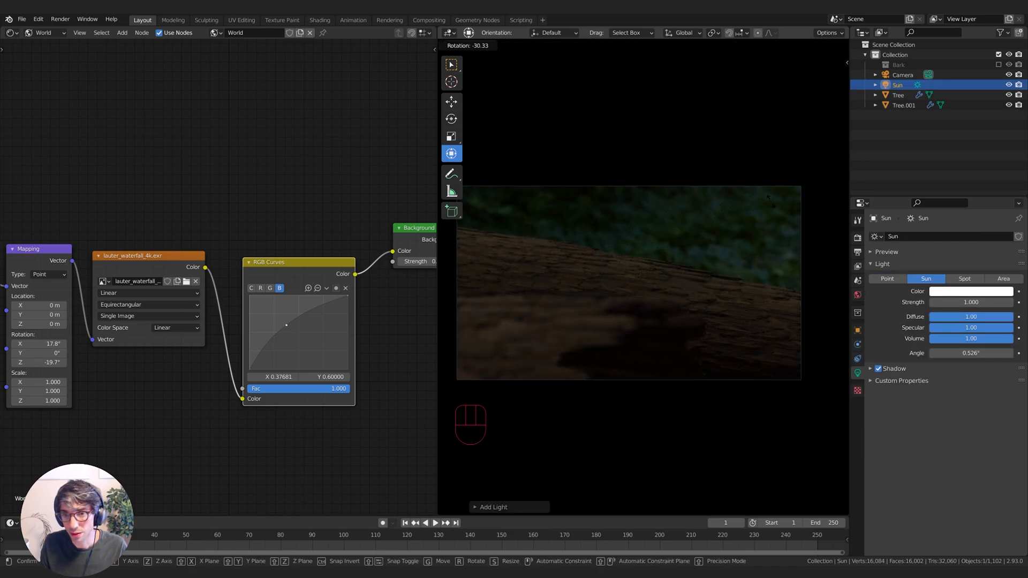
click(539, 348)
key(r)
key(z)
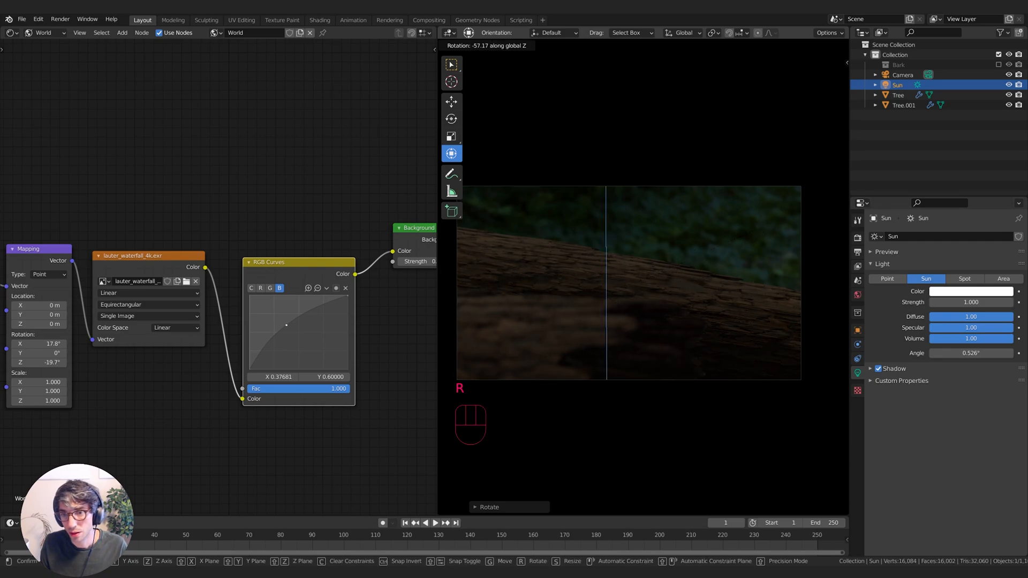
click(483, 379)
Step: Tint the sun light's color a pale blue
click(959, 294)
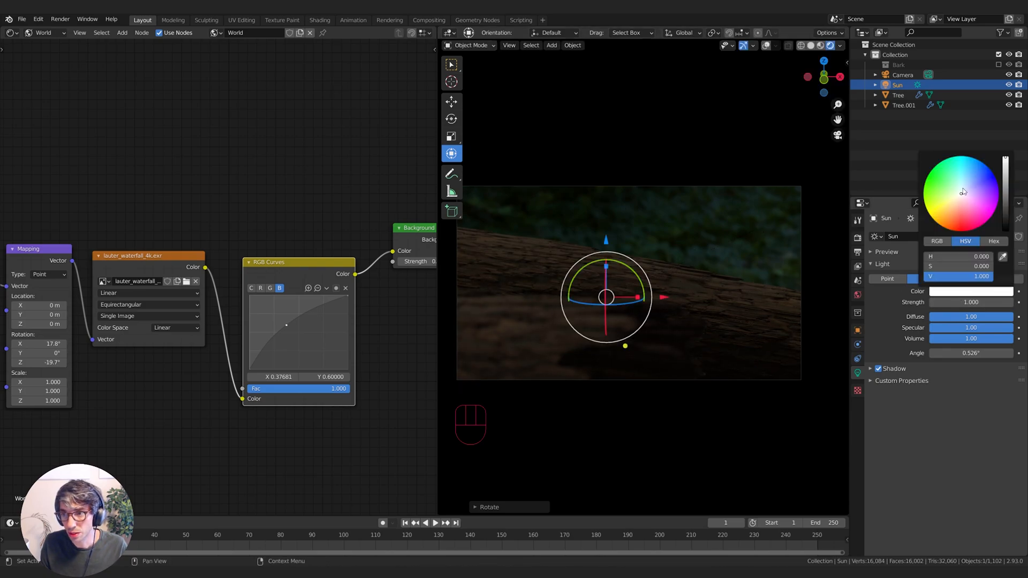
drag(963, 192, 973, 185)
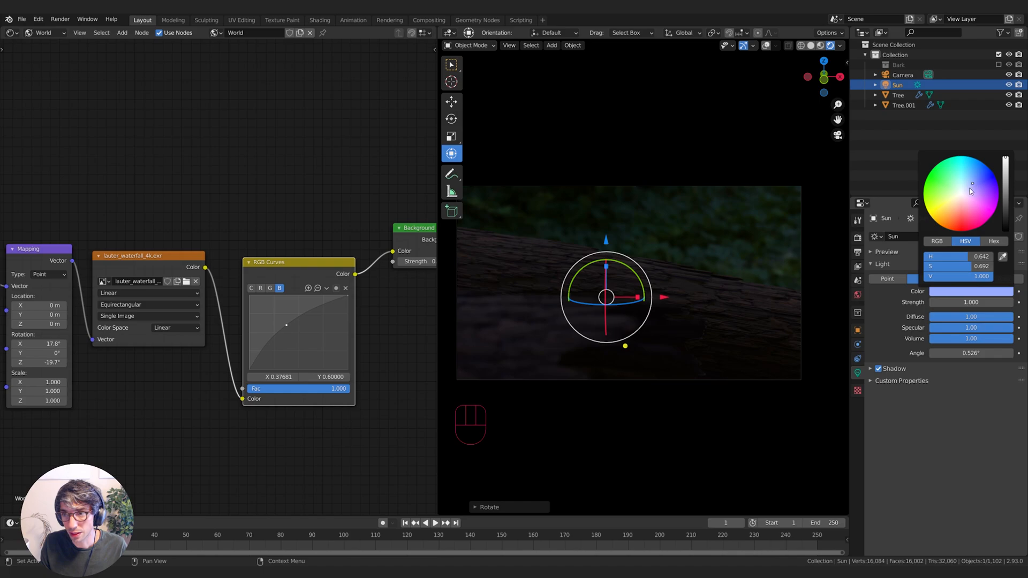
click(970, 187)
Step: Leave the camera view and show the log in solid shading with viewport overlays on
click(669, 278)
mouse_move(643, 225)
middle_down()
mouse_move(634, 255)
mouse_move(642, 243)
middle_up()
scroll(687, 299, down, 2)
scroll(793, 172, up, 5)
click(809, 46)
middle_drag(642, 244, 635, 321)
key(alt+shift+z)
Step: Add a UV sphere and move it above the log
key(shift+a)
mouse_move(635, 327)
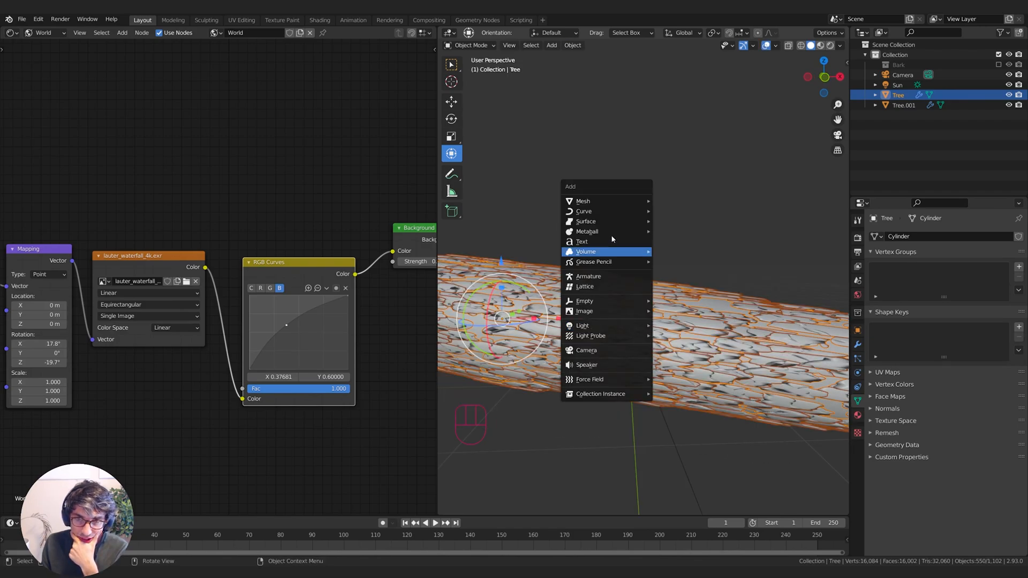
mouse_move(609, 203)
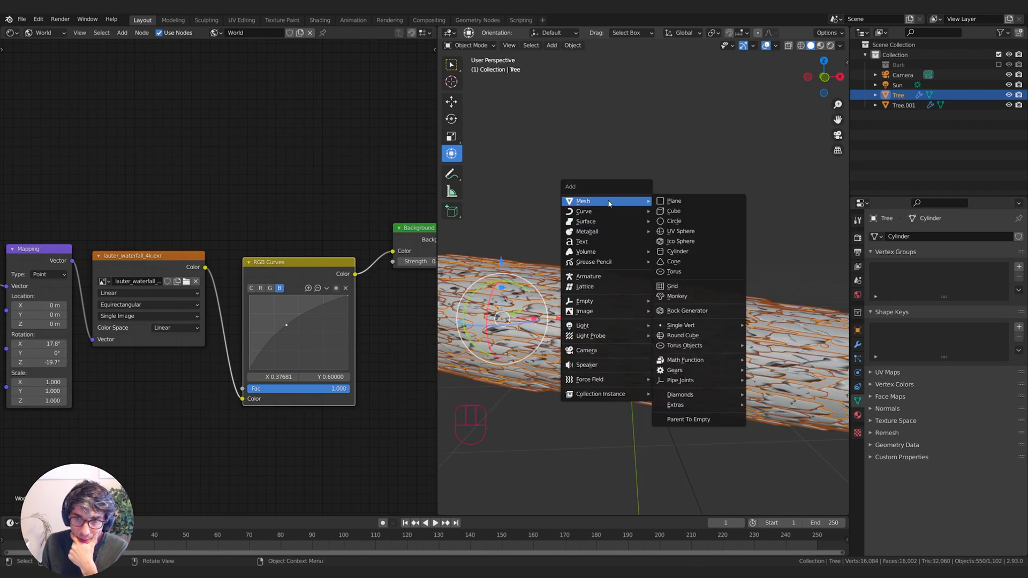
click(706, 231)
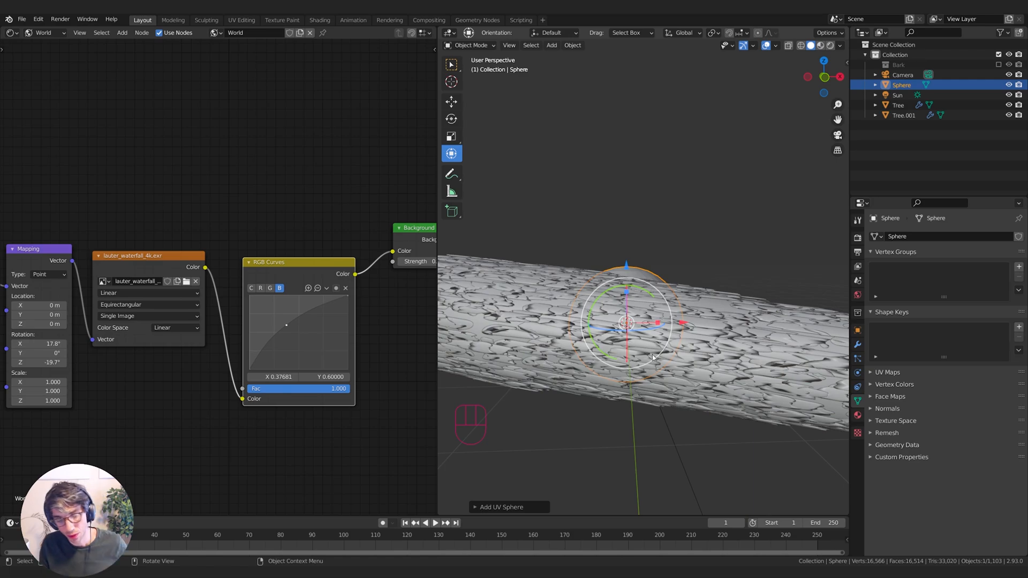
key(g)
click(658, 216)
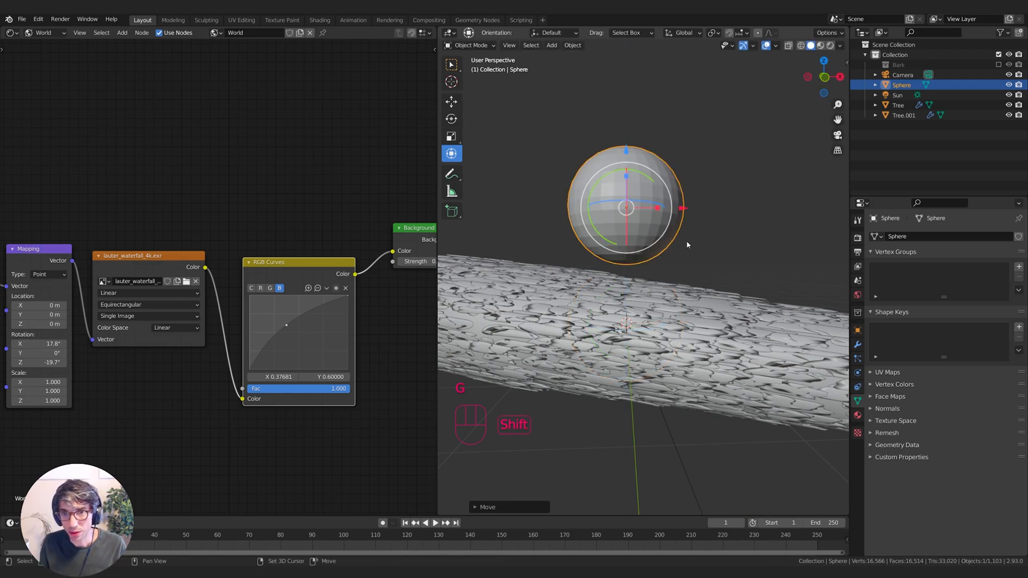
shift+middle_drag(657, 215, 659, 275)
Step: Edit the sphere's mesh in vertex select mode with X-ray on, and deselect all of its vertices
key(Tab)
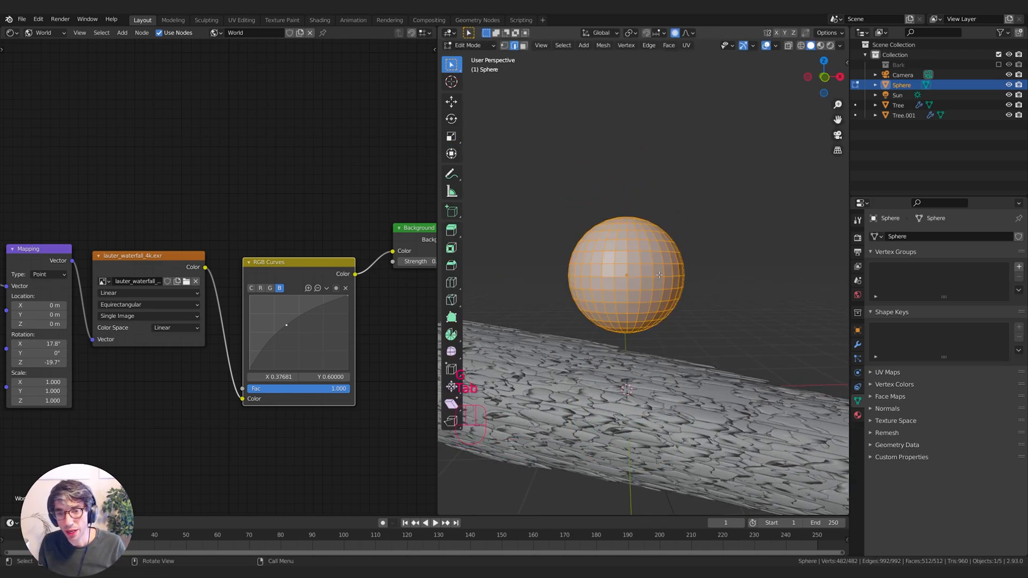
click(503, 46)
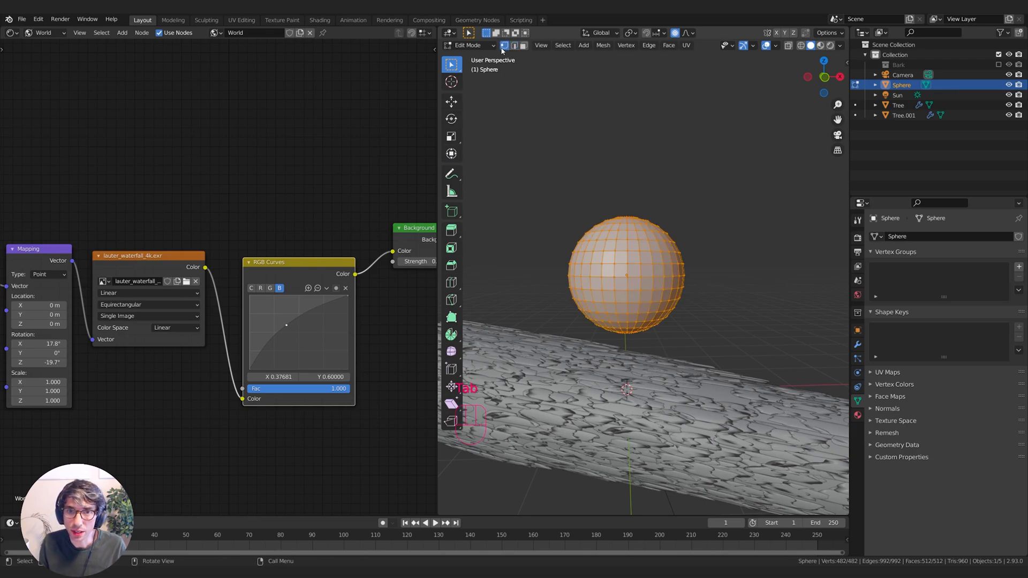
click(787, 46)
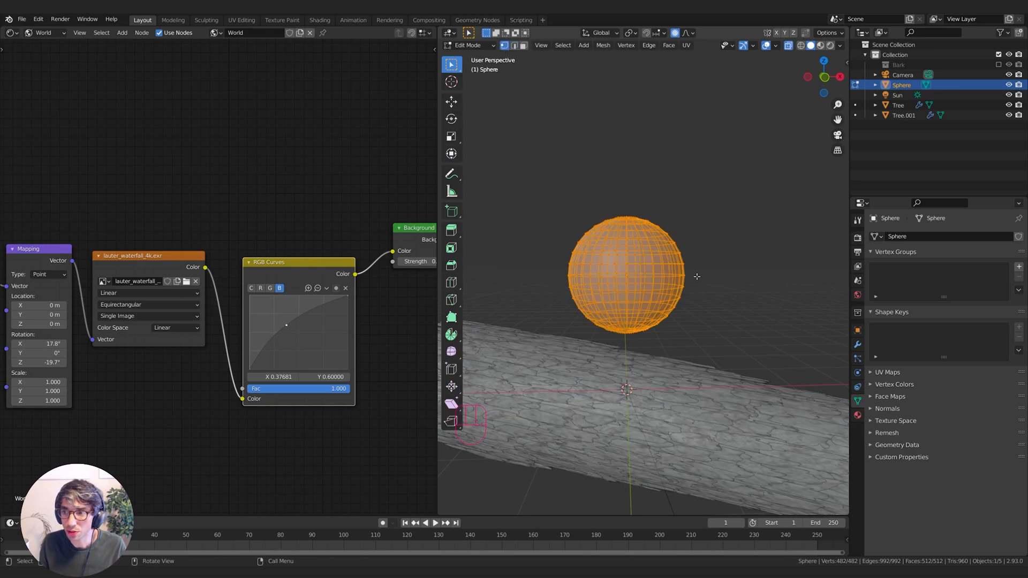
scroll(696, 276, up, 3)
key(alt+a)
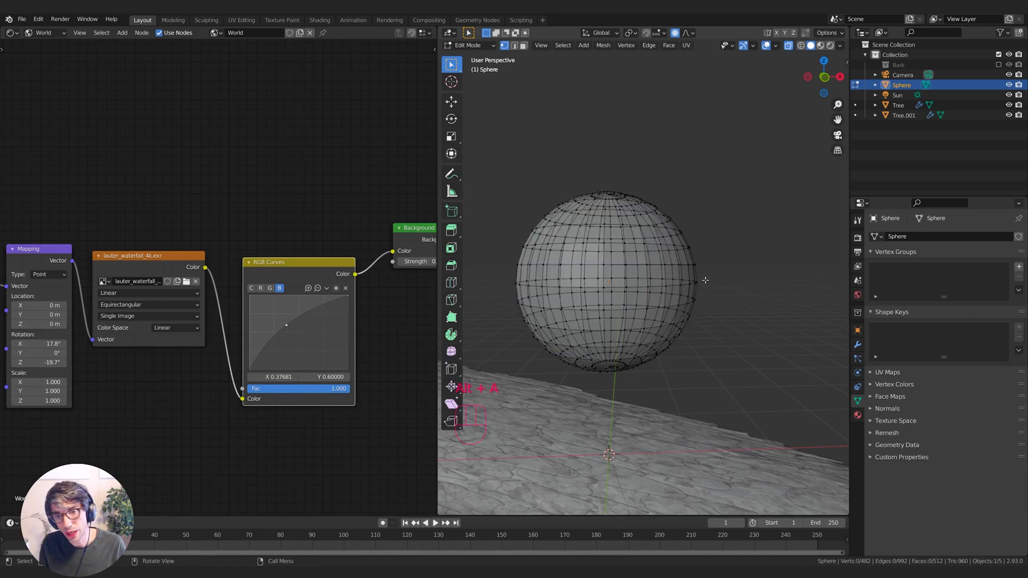
Step: In front view, delete the vertices of the sphere's lower part, including the equator, keeping only the top dome
key(KP_1)
key(KP_1)
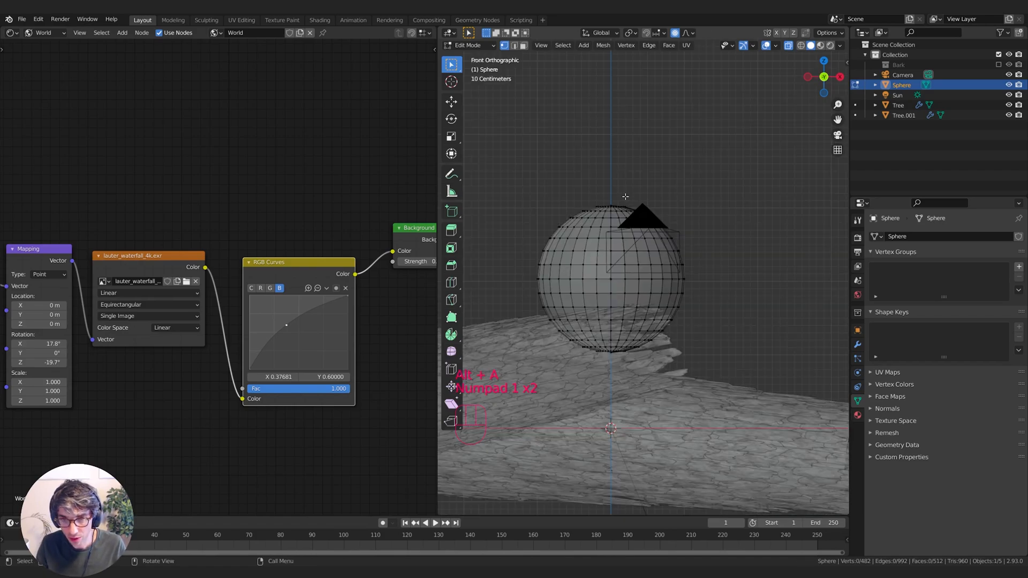
scroll(530, 286, up, 3)
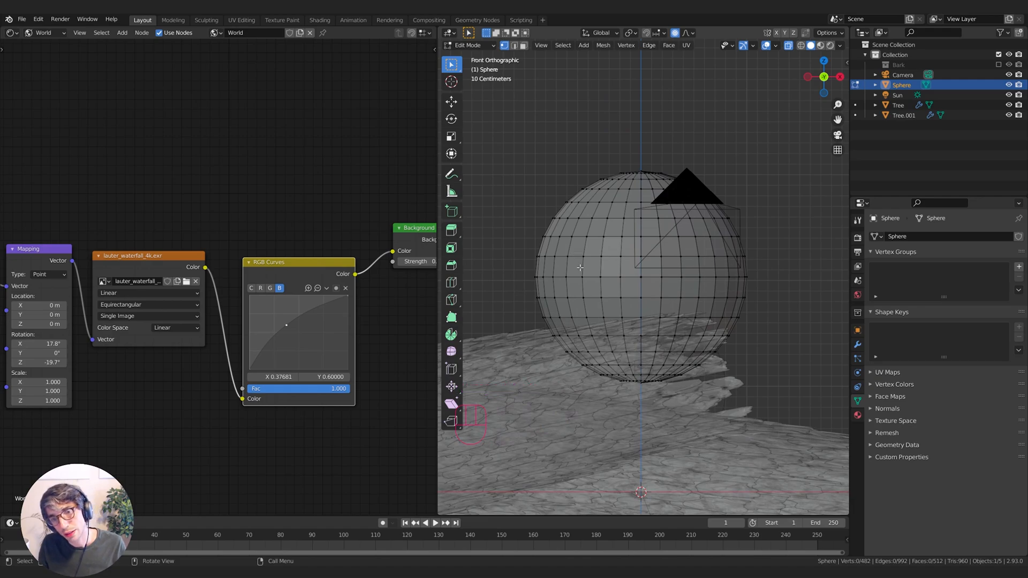
key(b)
drag(539, 258, 791, 448)
key(x)
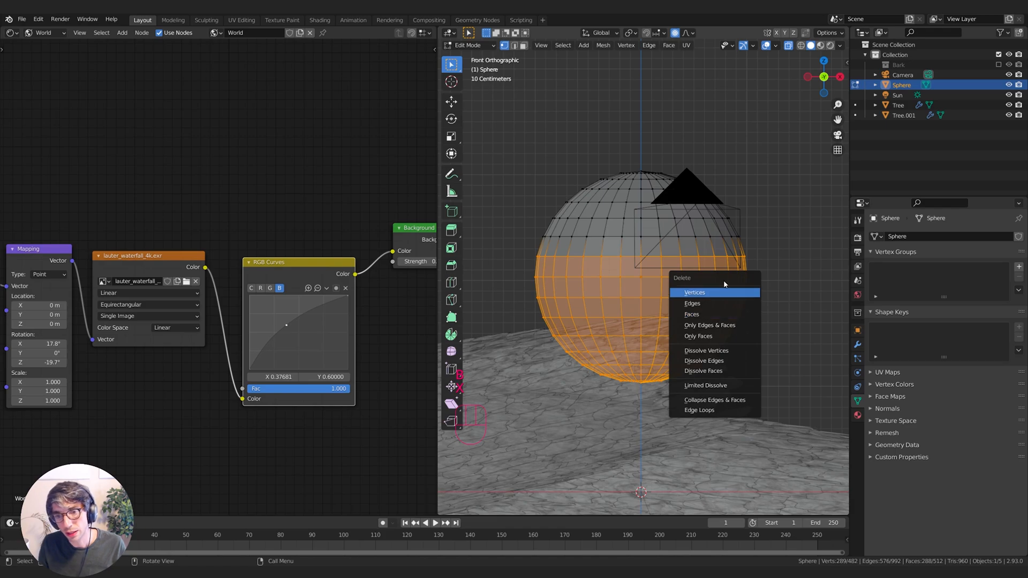
click(742, 287)
Step: Select the edge loop around the dome's open bottom rim and look at it from the front
shift+middle_drag(600, 274, 573, 309)
middle_drag(590, 258, 697, 292)
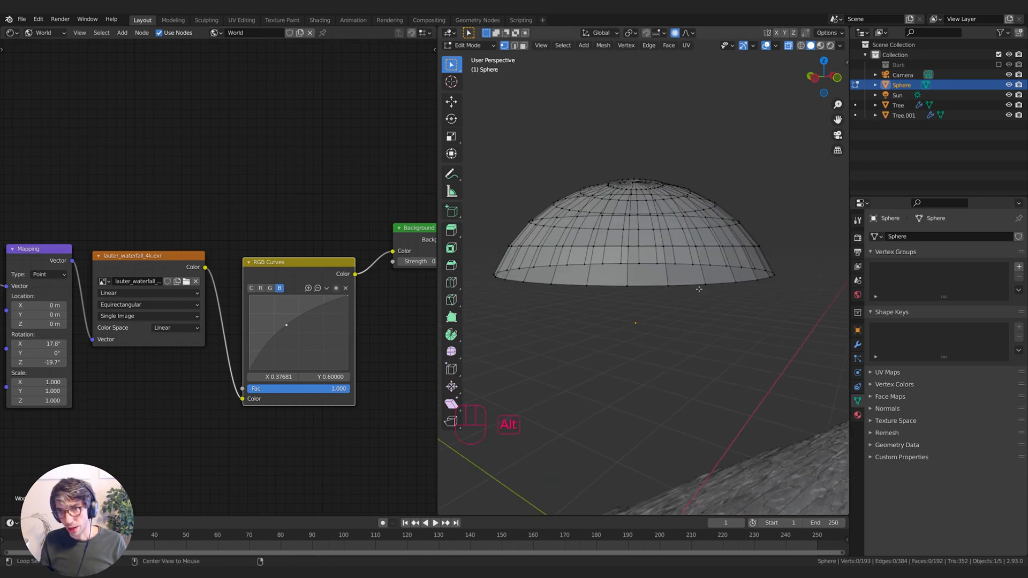
alt+click(708, 294)
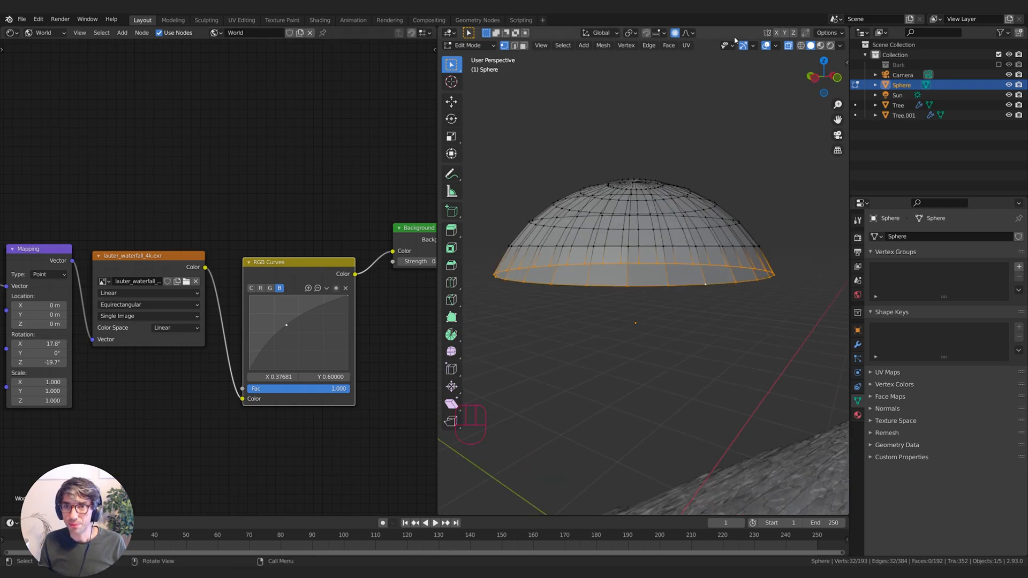
key(KP_1)
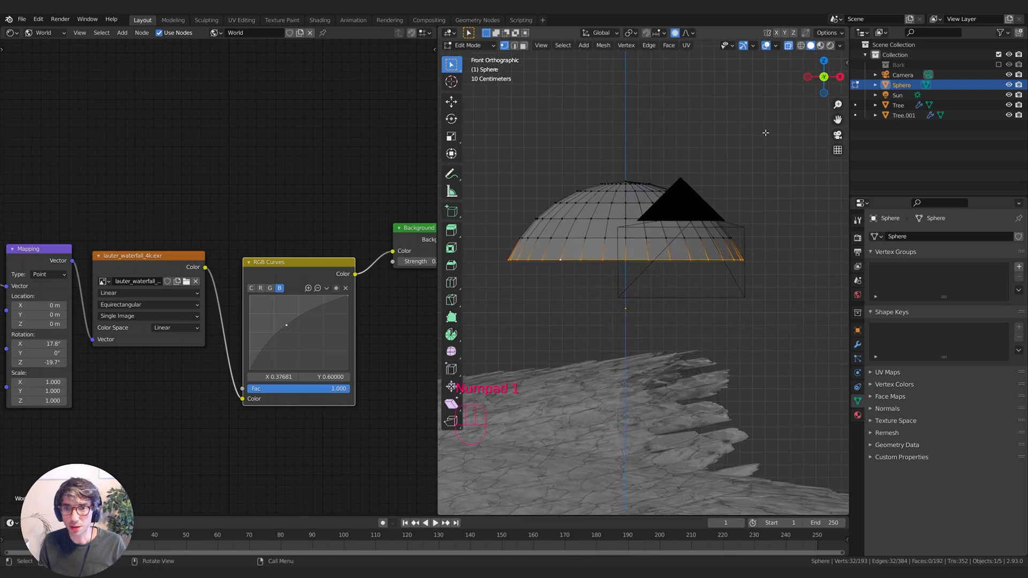
Step: Hide the Extras in the viewport overlays so the camera does not obstruct the dome
click(776, 46)
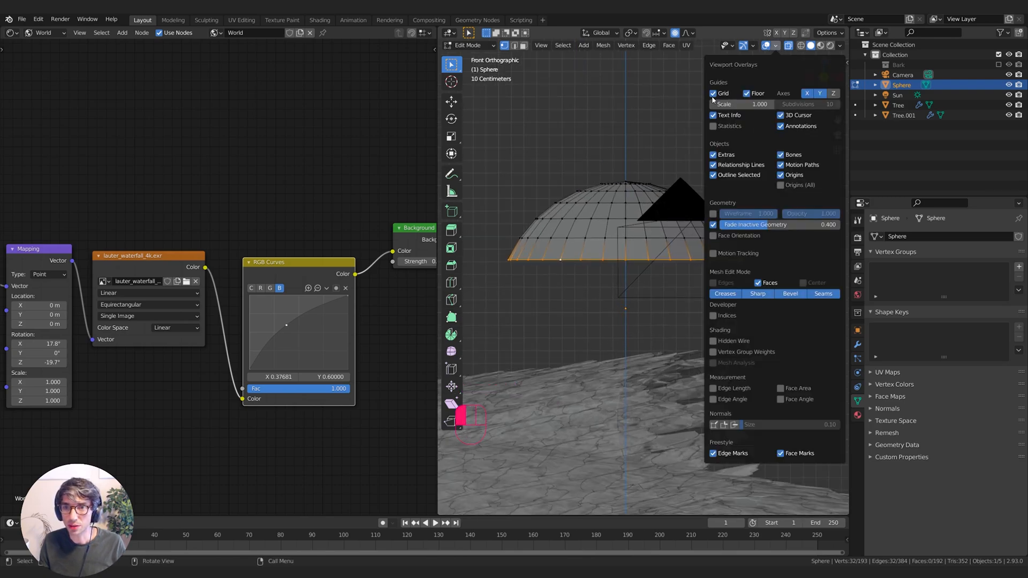
click(713, 155)
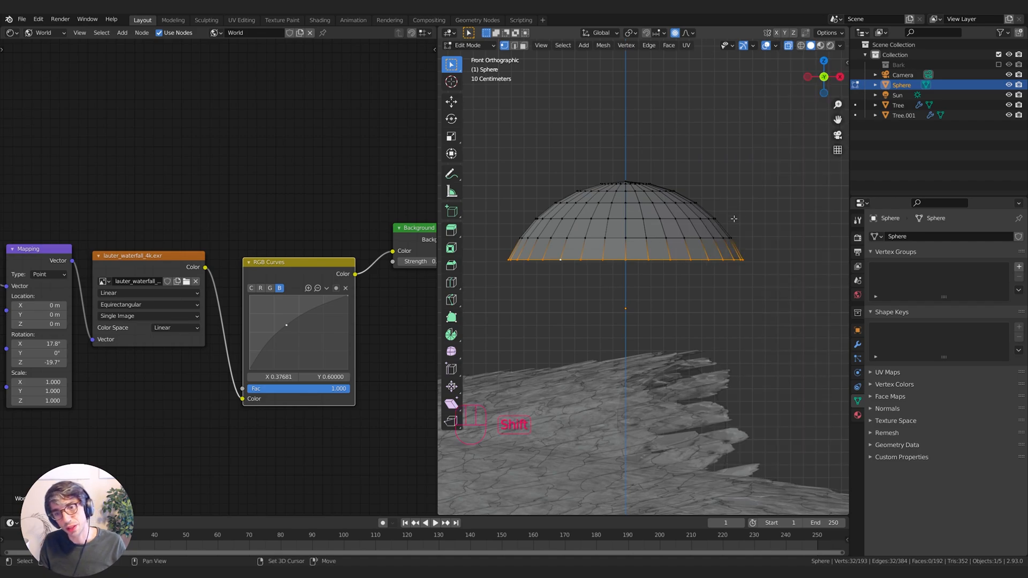
shift+middle_drag(733, 218, 735, 218)
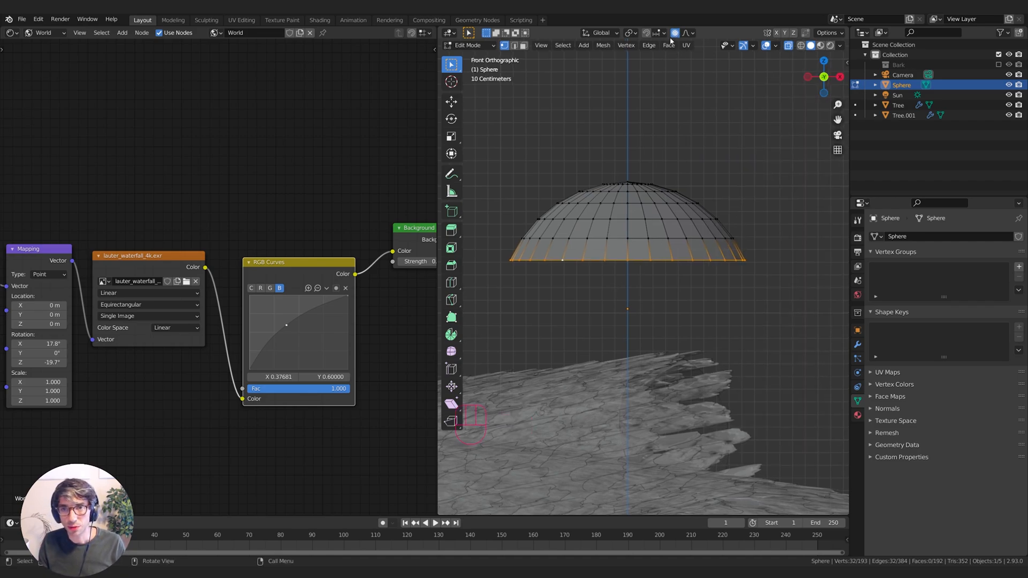
Step: Raise the dome's rim about 0.29 m along Z using smooth proportional editing with a size of 0.83
key(g)
key(z)
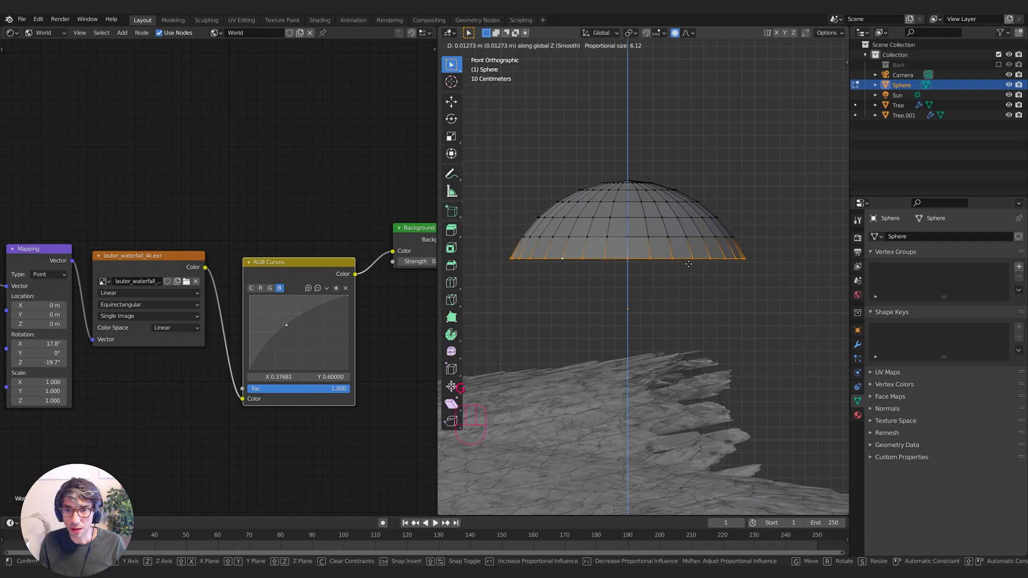
scroll(689, 264, up, 17)
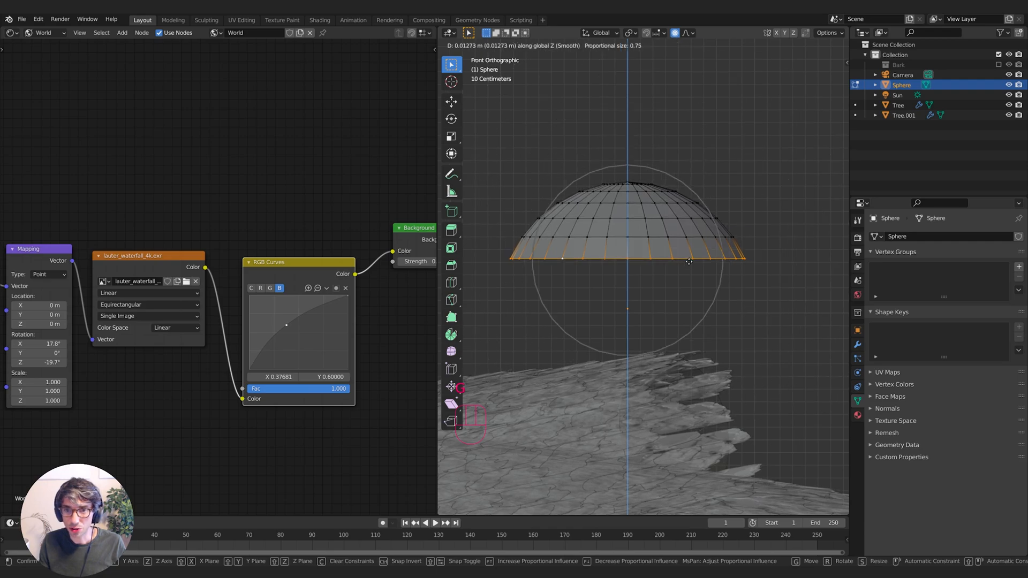
scroll(689, 230, down, 2)
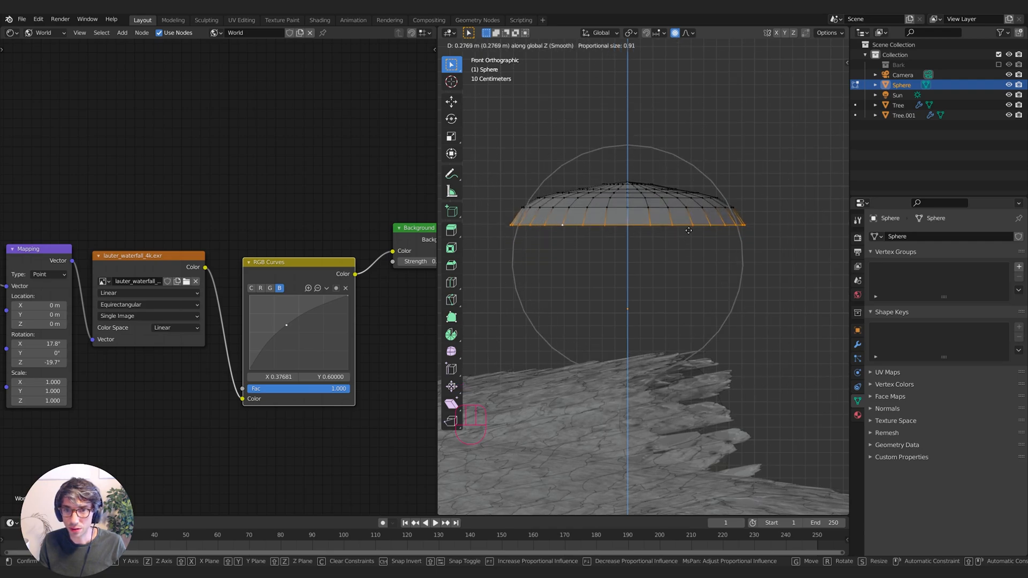
scroll(687, 228, up, 1)
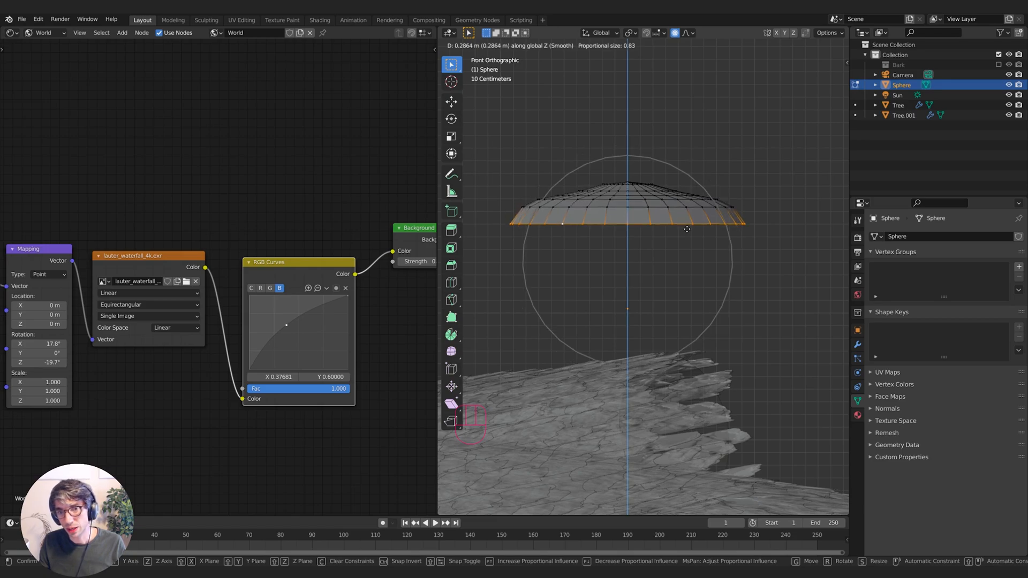
click(687, 229)
Step: Select the whole cap in edge mode and deselect every horizontal ring, leaving only the radial edges selected
scroll(686, 228, up, 1)
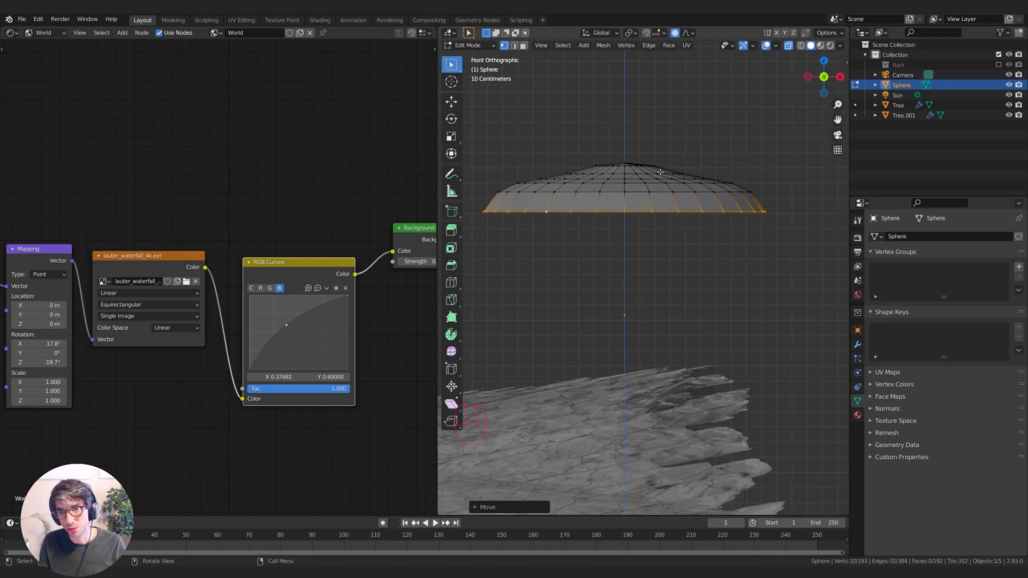
shift+middle_drag(626, 153, 661, 165)
mouse_move(696, 231)
shift+middle_down()
mouse_move(718, 253)
mouse_move(714, 225)
mouse_move(690, 235)
mouse_move(697, 244)
mouse_move(702, 235)
shift+middle_up()
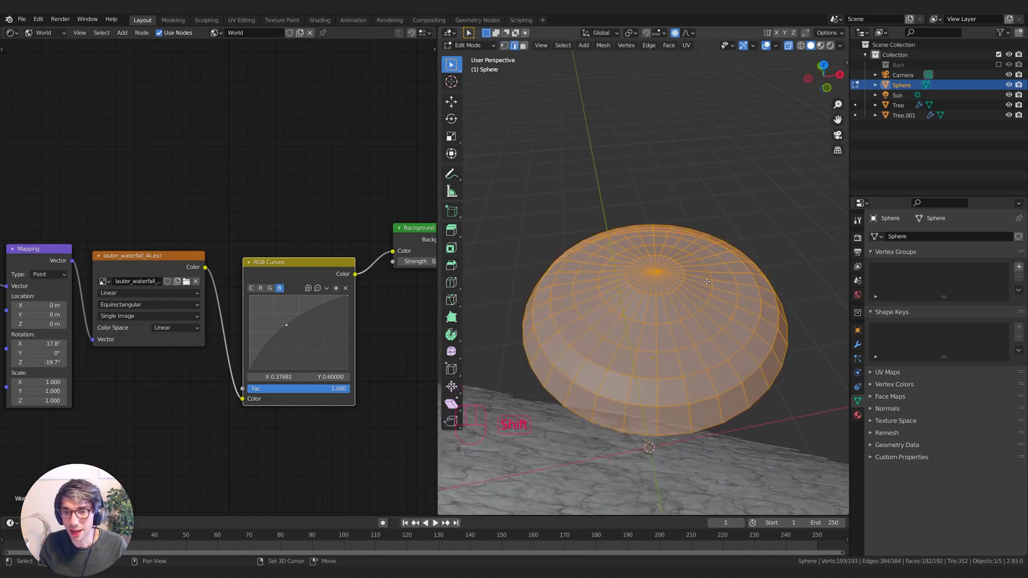
shift+middle_drag(680, 305, 671, 248)
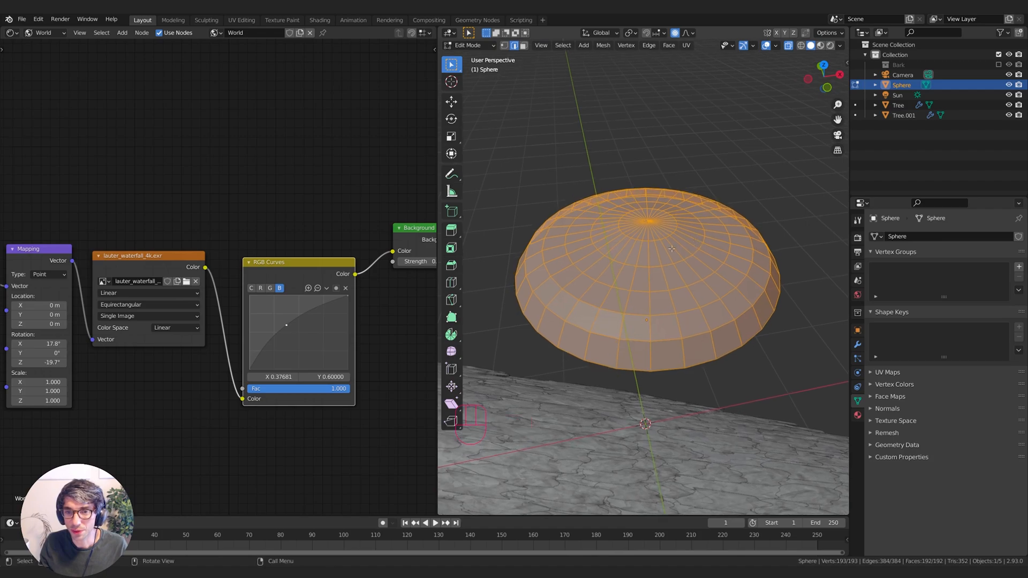
alt+click(650, 240)
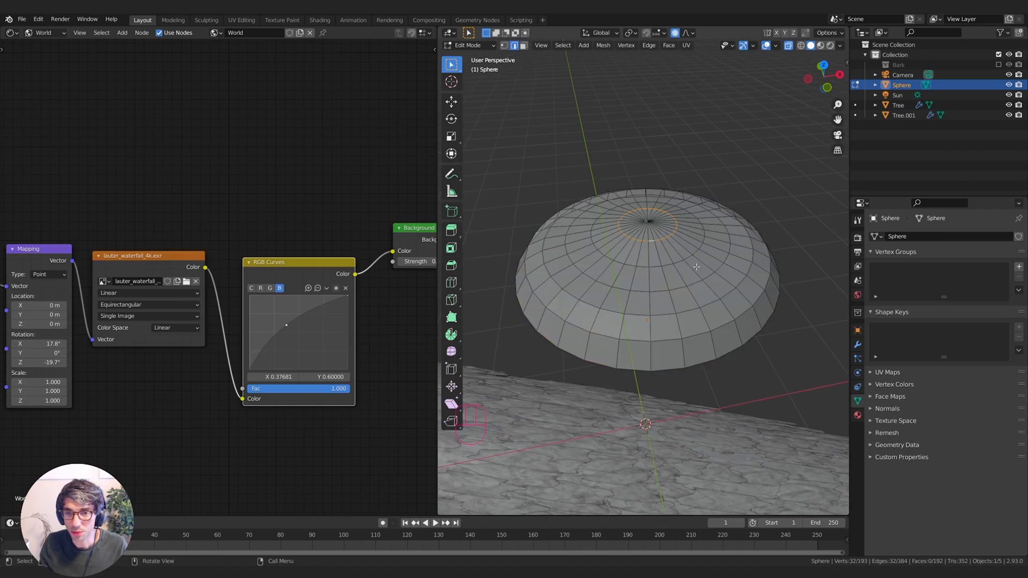
key(ctrl+z)
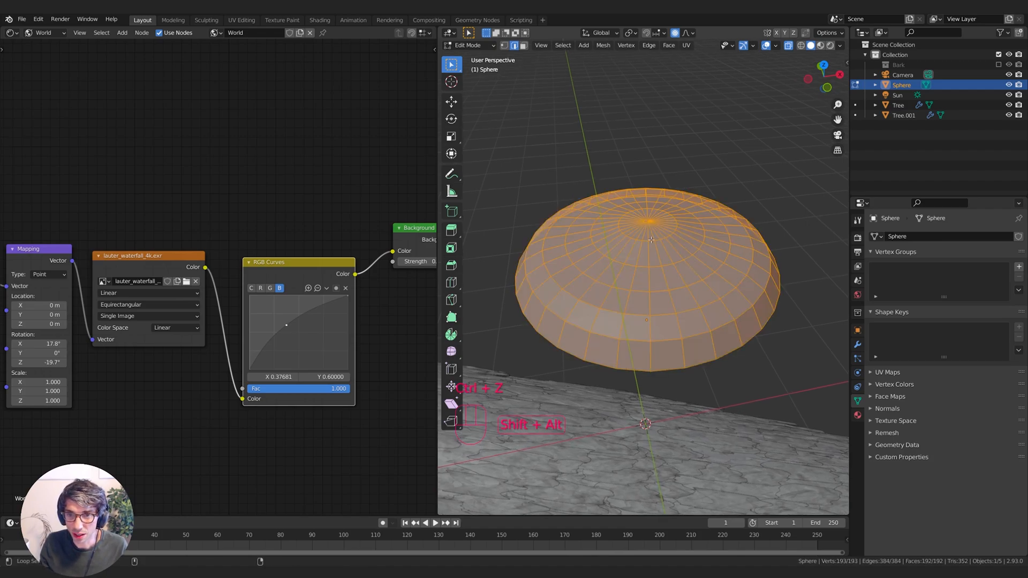
alt+shift+click(655, 267)
alt+shift+click(659, 292)
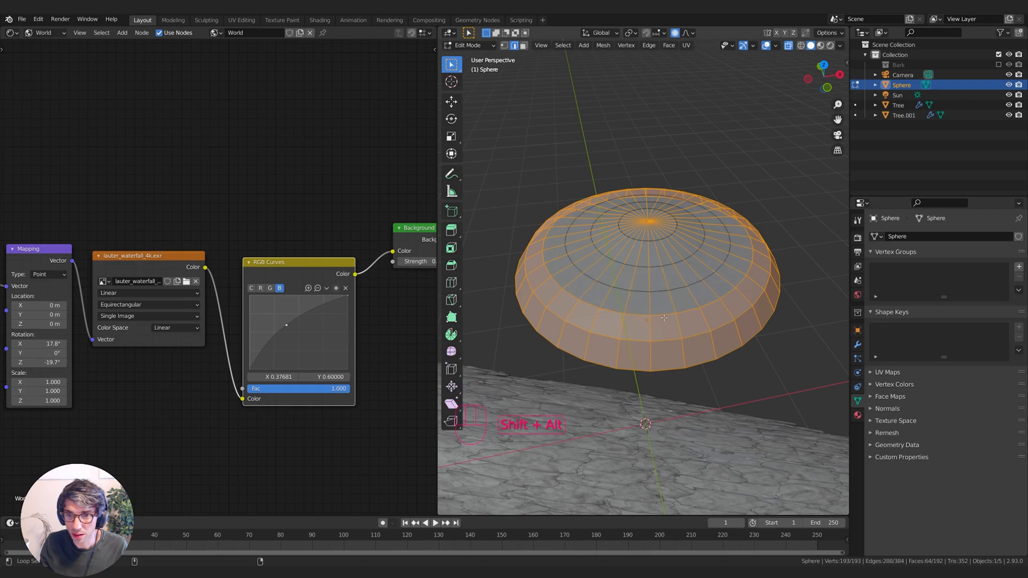
alt+shift+click(664, 322)
alt+shift+click(664, 340)
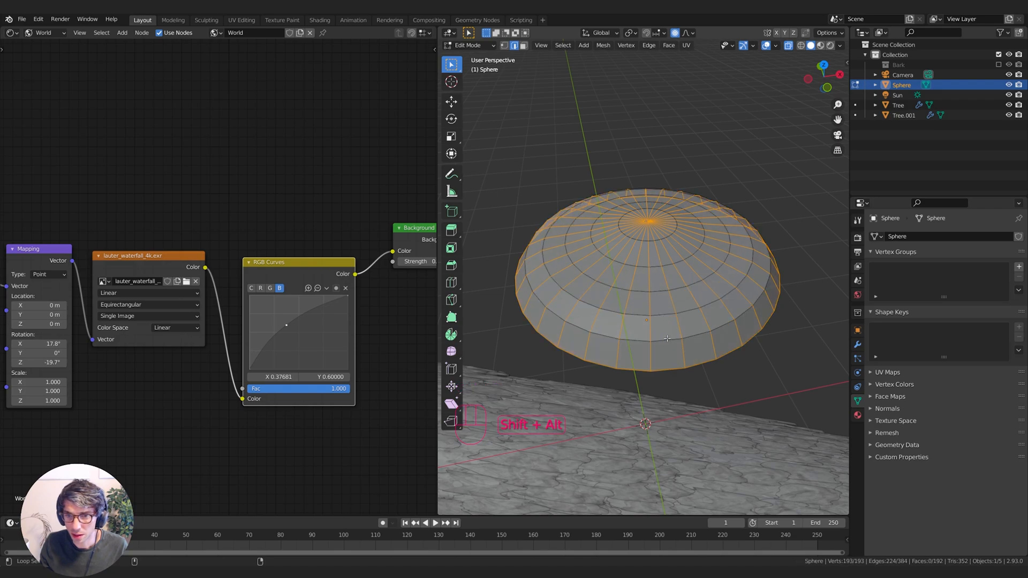
alt+shift+click(662, 370)
Step: Extrude the cap's radial edges in place, viewing the cap from below
middle_drag(663, 370, 696, 205)
key(e)
right_click(694, 206)
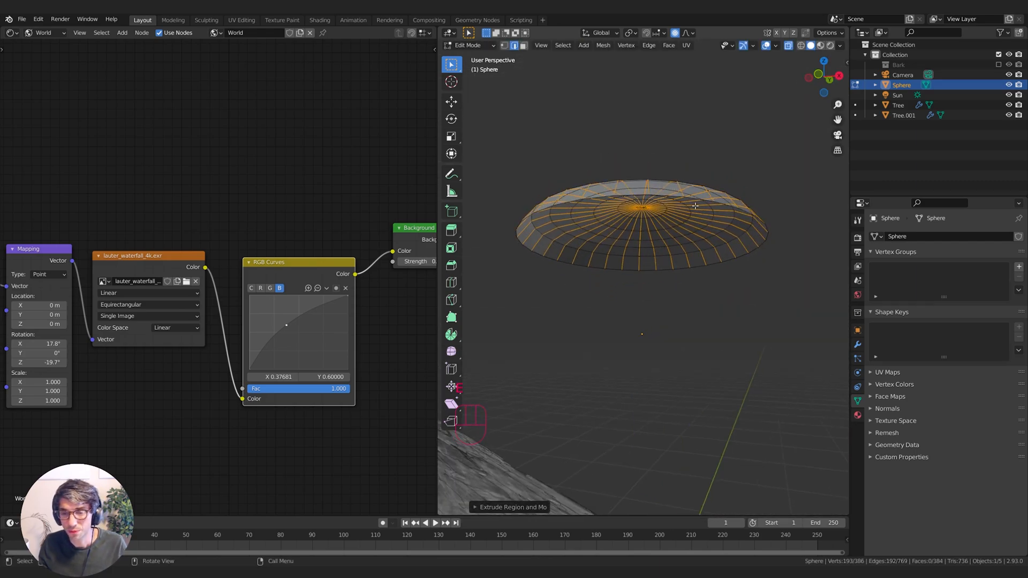
key(g)
key(z)
right_click(695, 205)
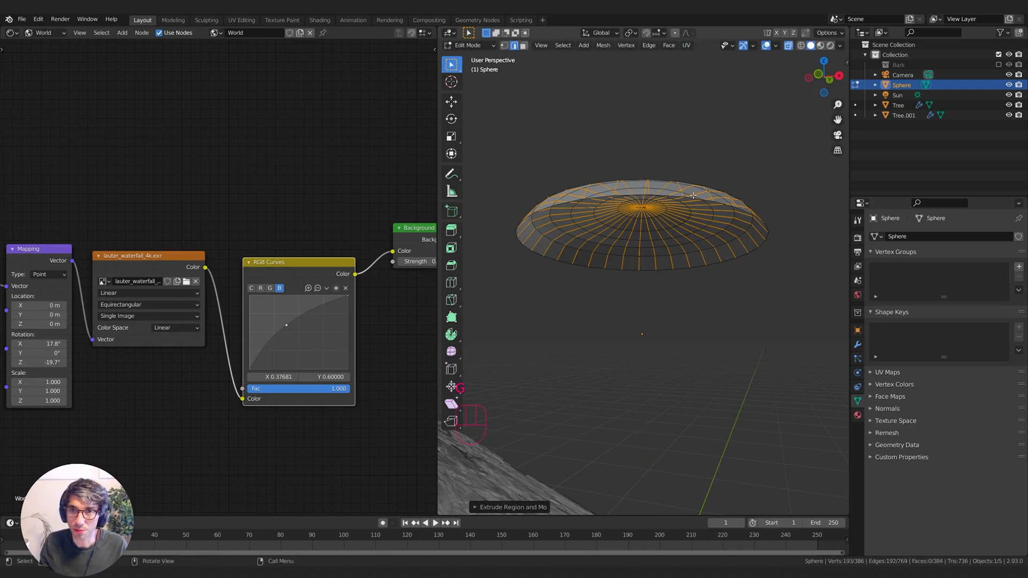
Step: Move the extruded radial edges straight down along Z to form the gills, and turn off X-ray display
key(g)
key(z)
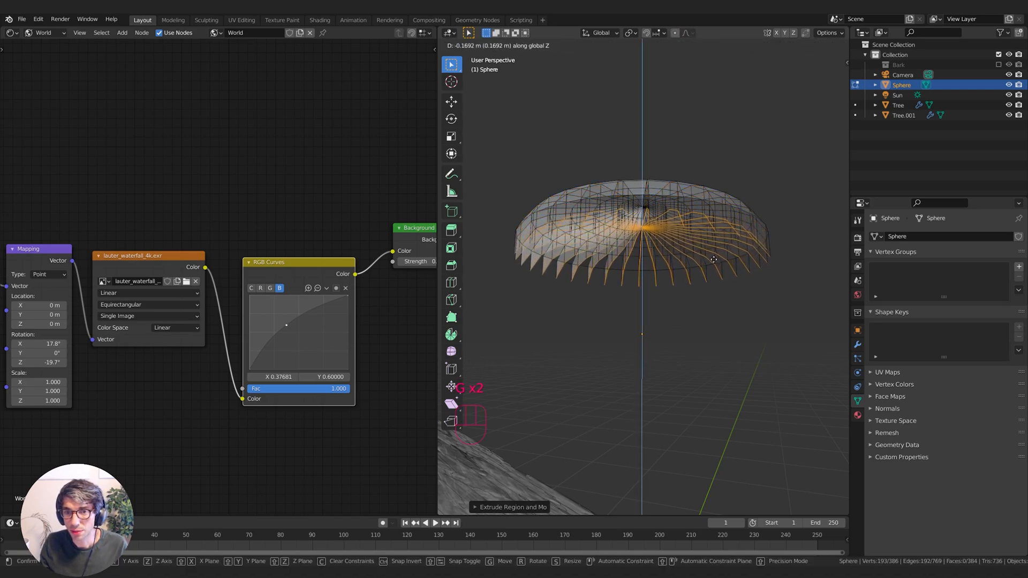
click(710, 275)
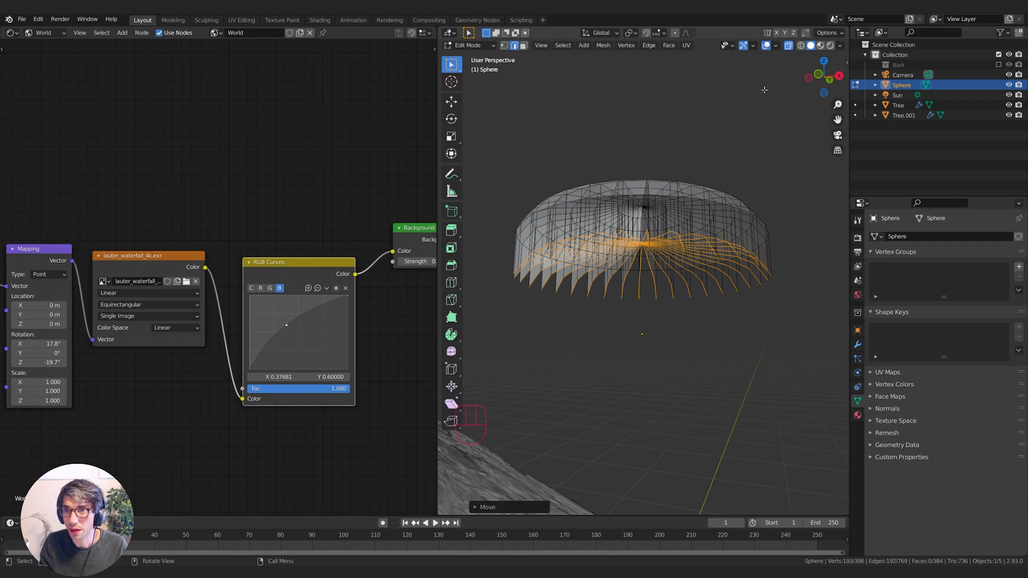
click(788, 46)
mouse_move(732, 179)
middle_down()
mouse_move(724, 204)
mouse_move(690, 131)
mouse_move(745, 179)
mouse_move(826, 173)
mouse_move(792, 225)
mouse_move(763, 185)
mouse_move(751, 186)
mouse_move(819, 240)
middle_up()
Step: Flatten the gills' lower edges by scaling the selected edges down along the Z axis
key(s)
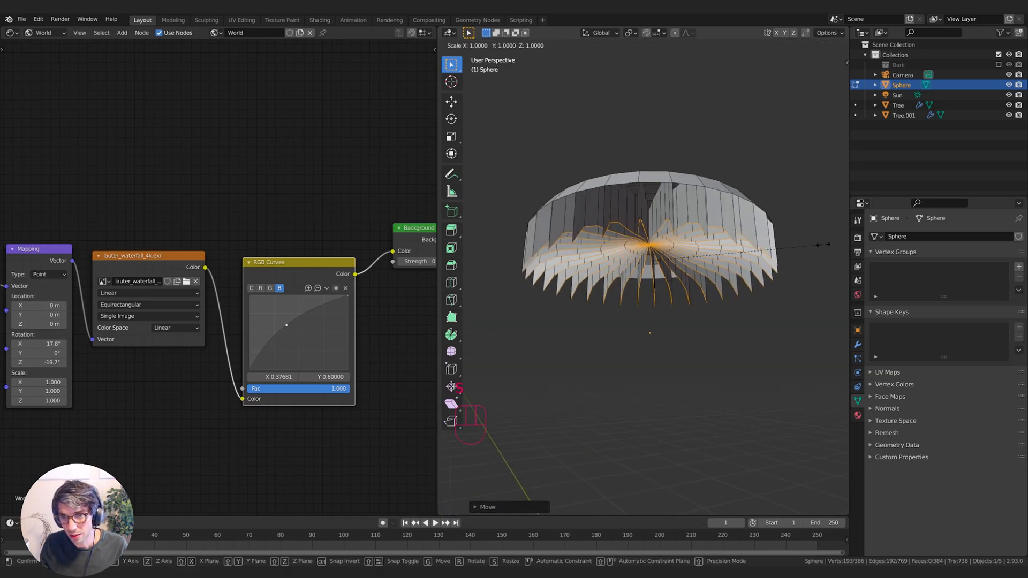
key(z)
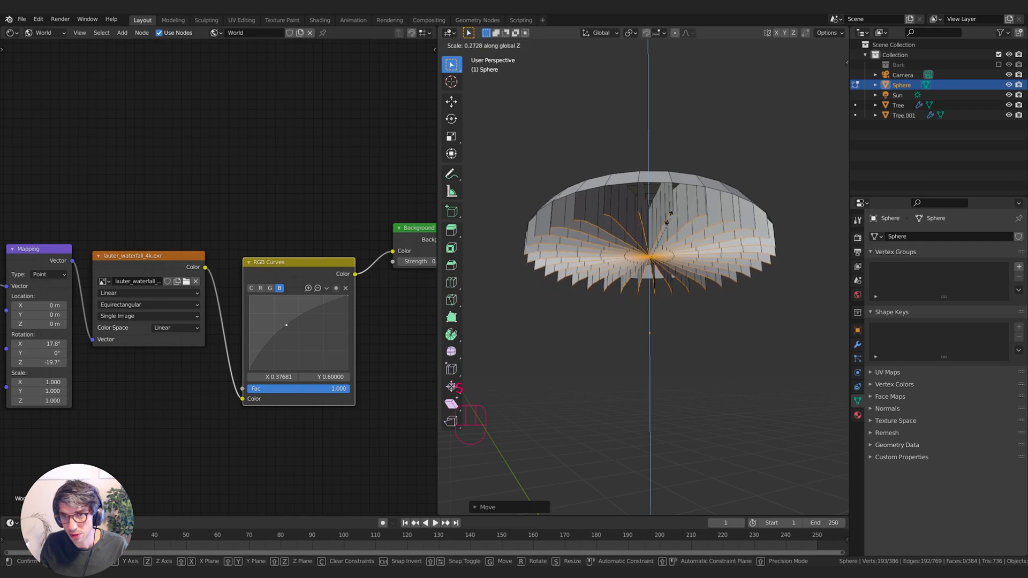
click(585, 220)
middle_drag(585, 219, 748, 208)
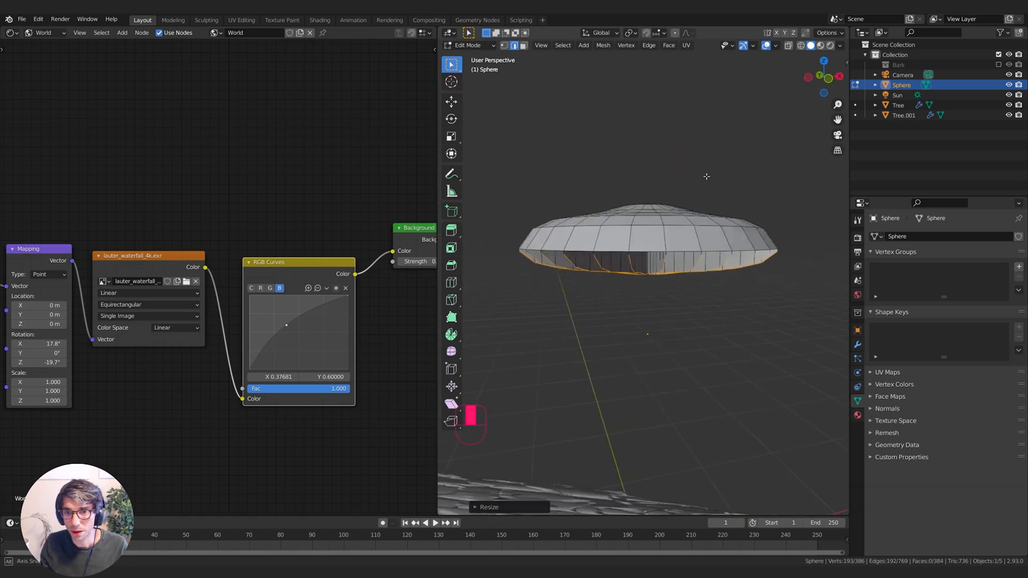
Step: Shade the whole cap object smooth and add a Solidify modifier to it
key(Tab)
middle_drag(755, 179, 750, 214)
right_click(692, 221)
click(692, 218)
click(857, 345)
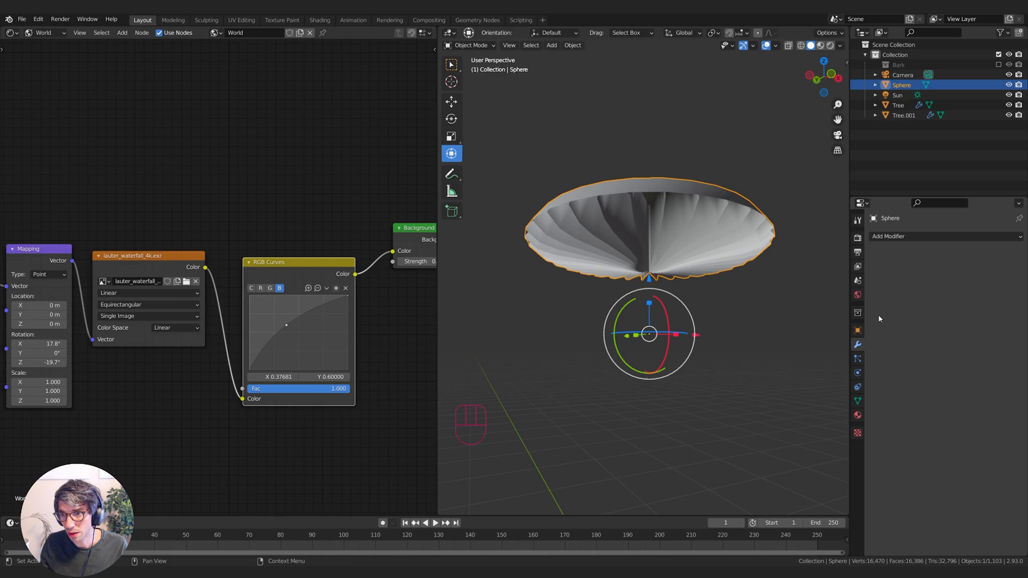
click(892, 237)
click(844, 405)
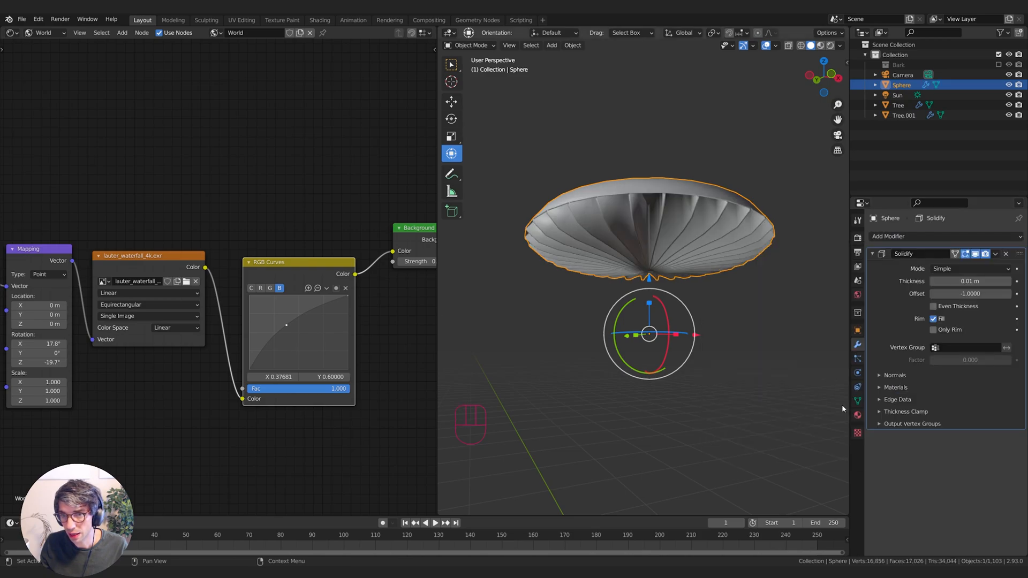
middle_drag(805, 191, 692, 299)
Step: Try Auto Smooth at 180° on the cap's mesh normals and switch it back off
key(Tab)
middle_drag(726, 247, 672, 261)
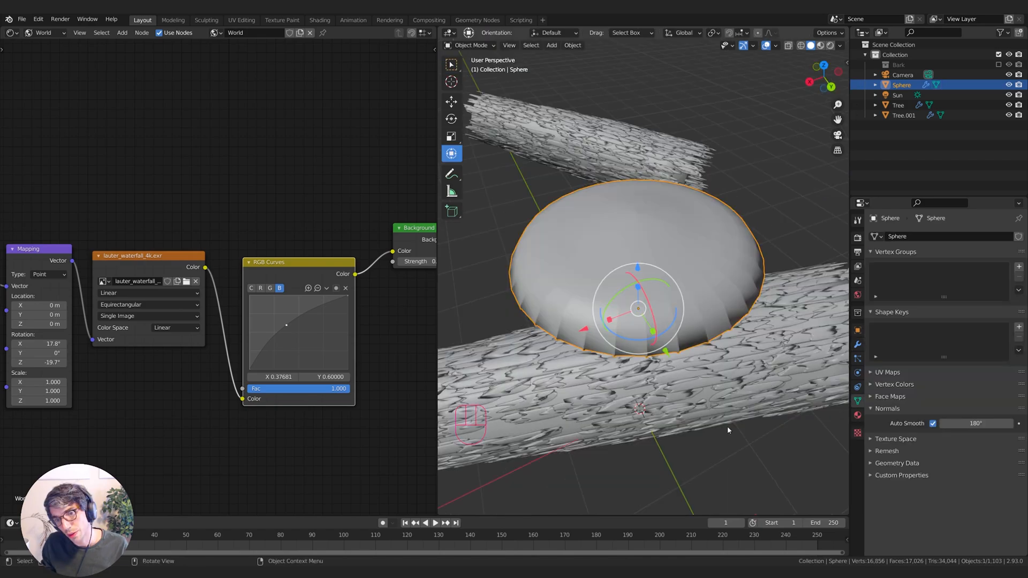
middle_drag(727, 426, 803, 436)
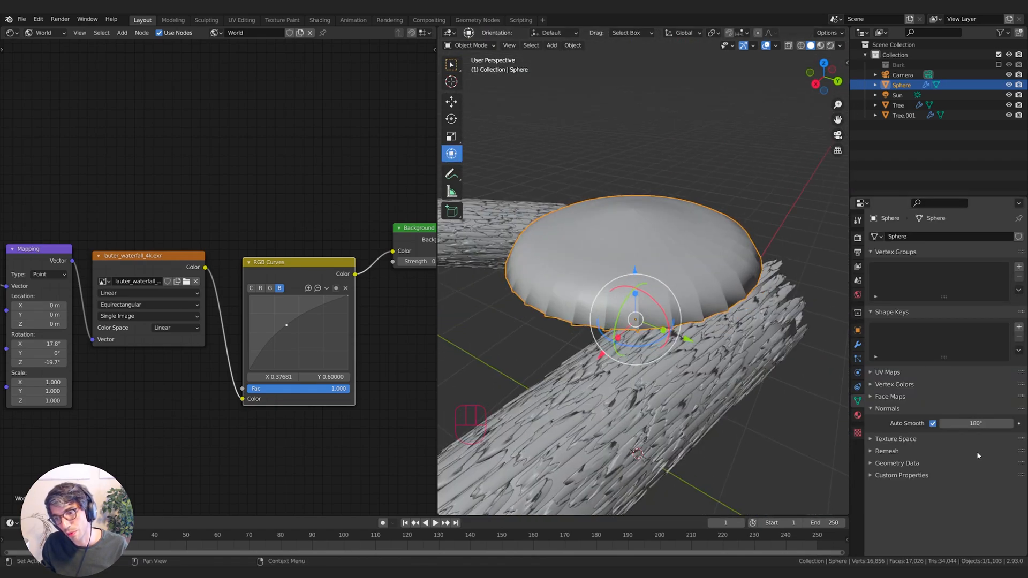
click(932, 423)
Step: Box-select the cap's upper faces from the top view in face mode and separate them into their own object
key(Tab)
key(KP_7)
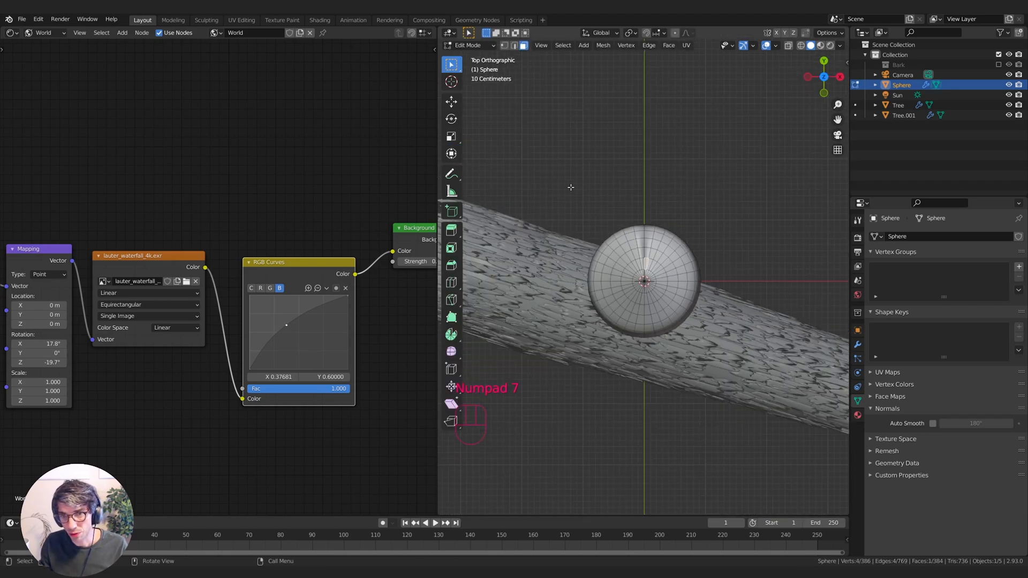
key(b)
drag(541, 181, 770, 470)
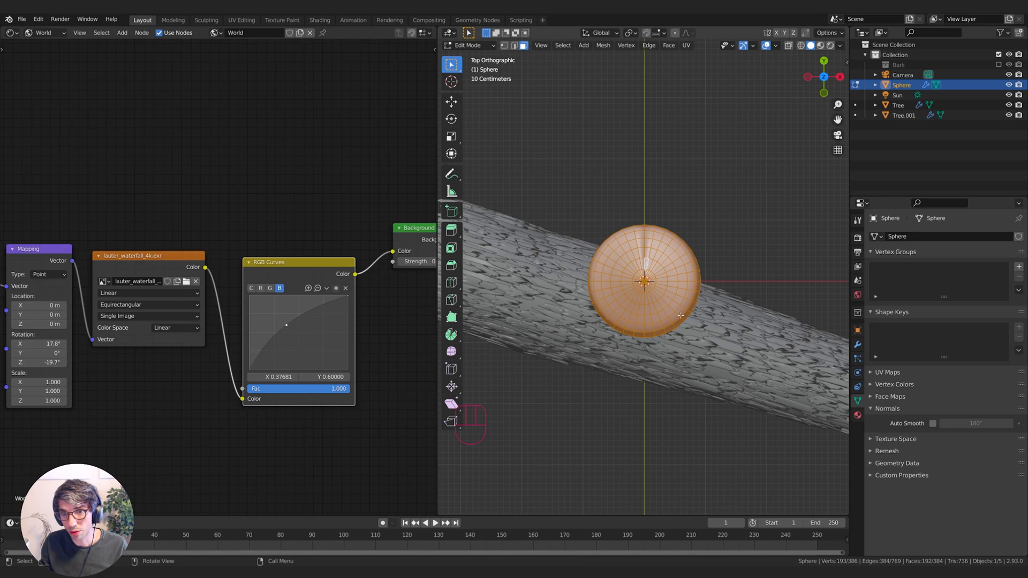
middle_drag(740, 490, 715, 296)
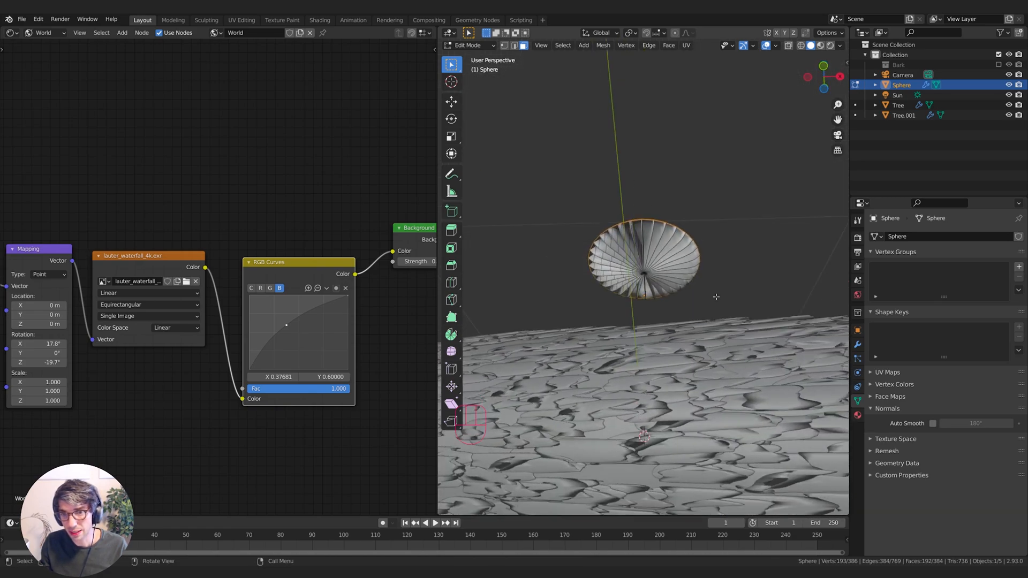
middle_drag(649, 303, 695, 355)
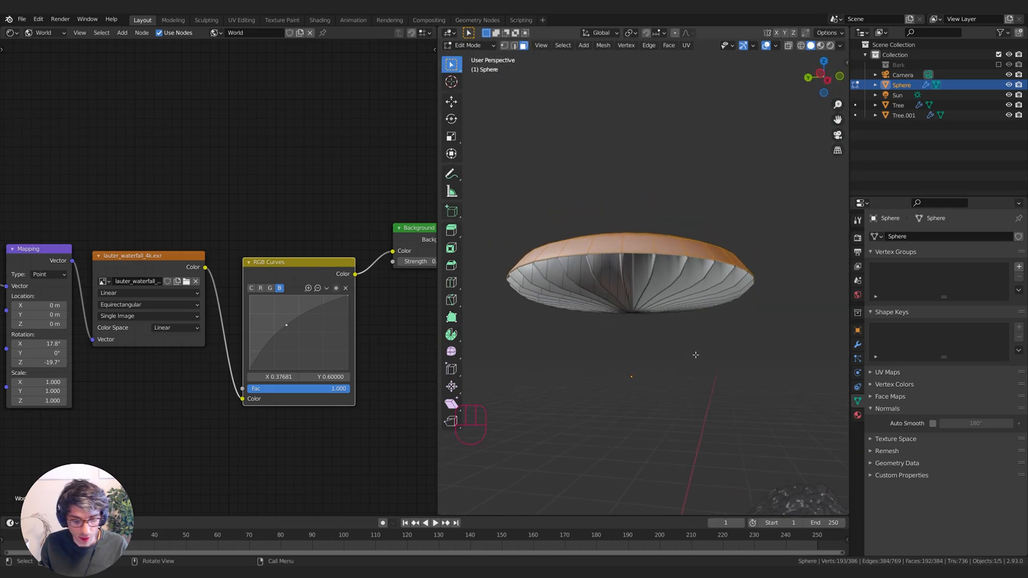
key(p)
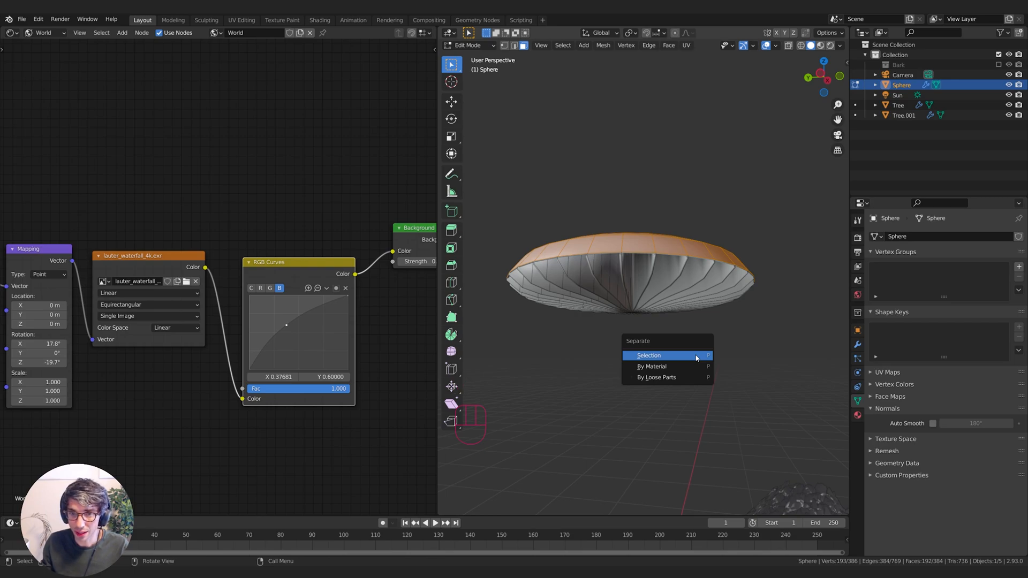
click(649, 356)
Step: Raise the separated cap object slightly along Z so its surface covers the gills' upper edges
mouse_move(675, 311)
middle_down()
mouse_move(673, 342)
mouse_move(670, 301)
middle_up()
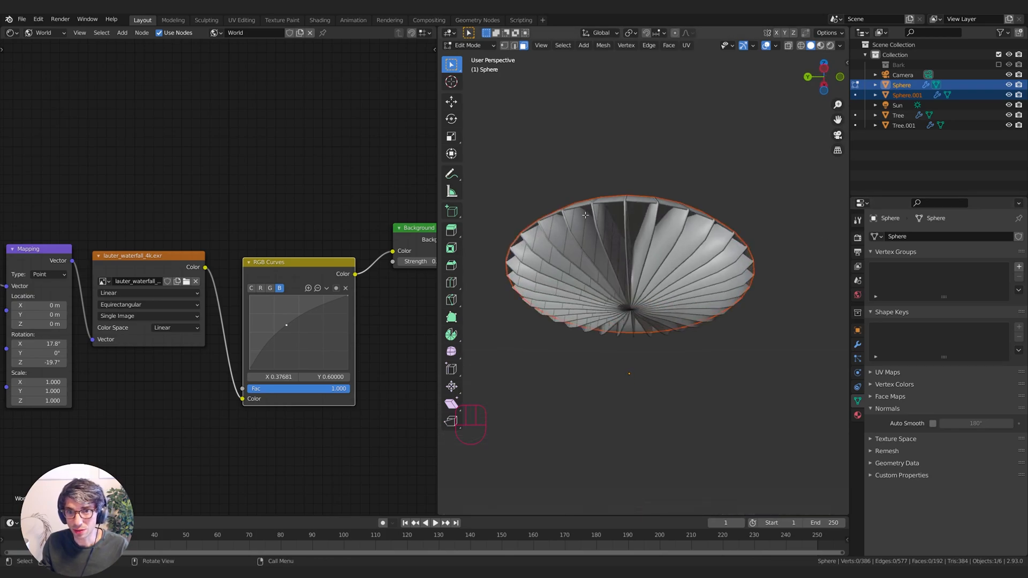
middle_drag(682, 209, 686, 257)
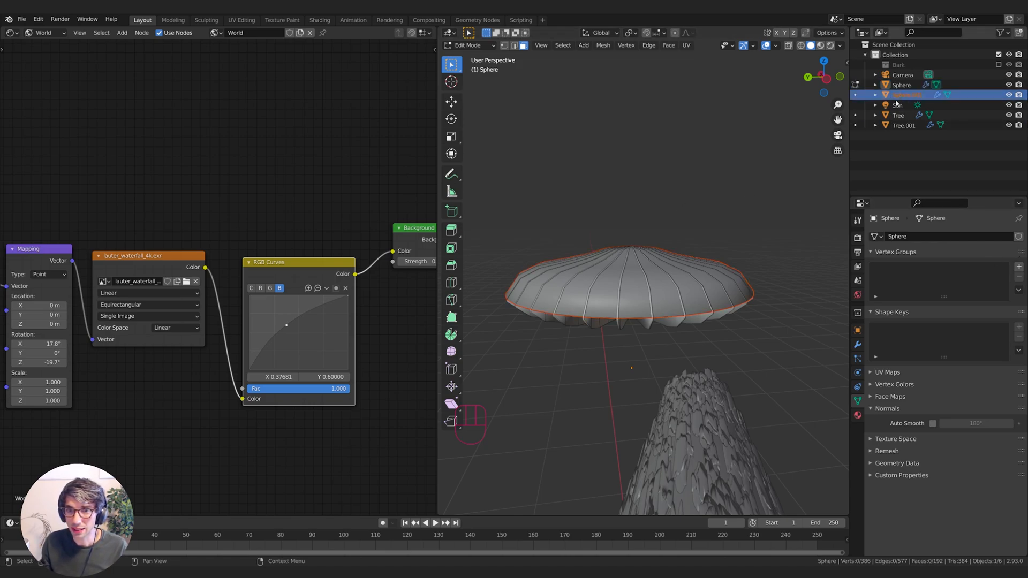
mouse_move(781, 187)
middle_down()
mouse_move(712, 294)
mouse_move(712, 220)
middle_up()
key(z)
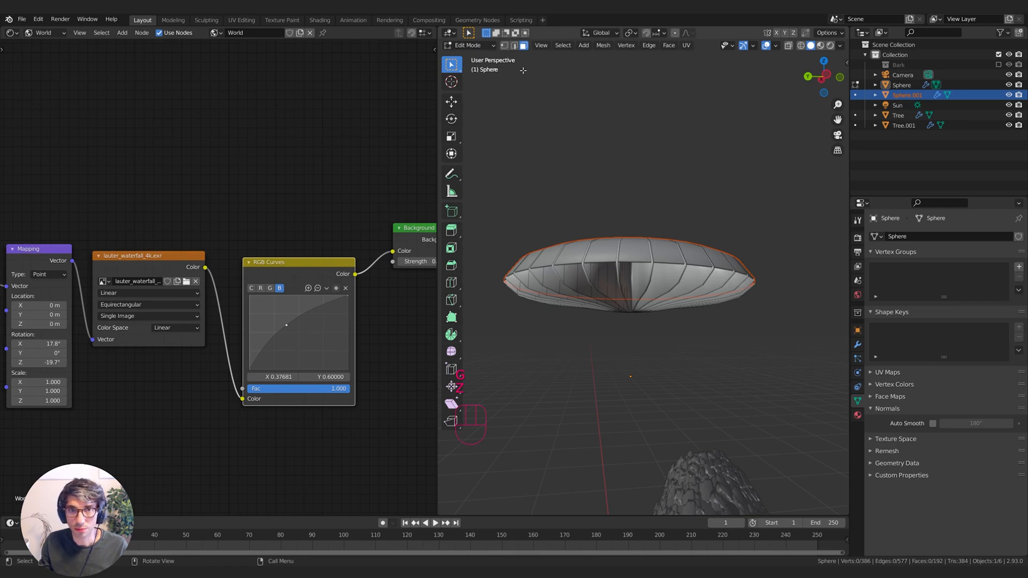
key(Tab)
middle_drag(522, 70, 757, 202)
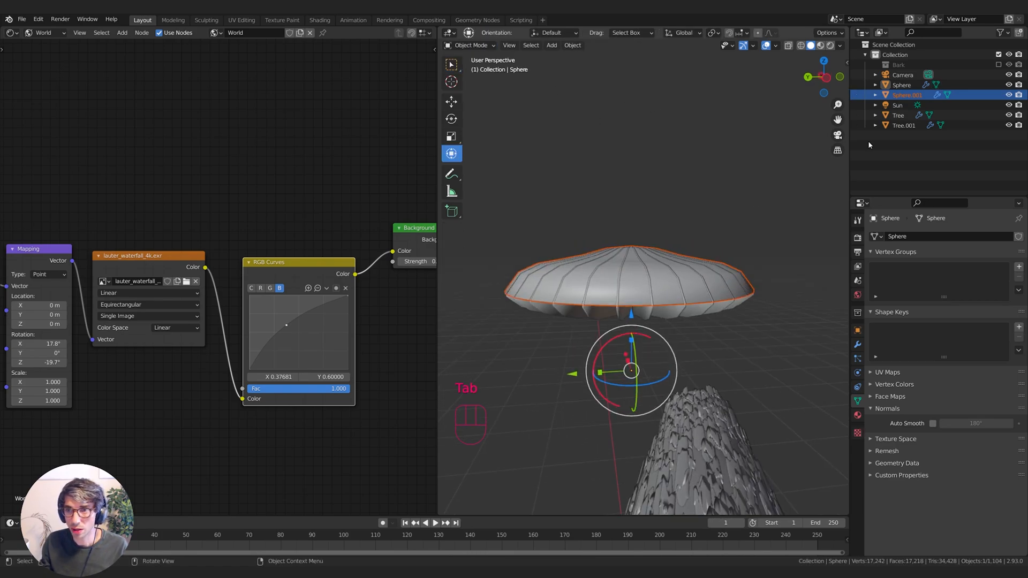
click(897, 95)
middle_drag(675, 236, 629, 287)
key(g)
middle_click(674, 224)
click(680, 226)
Step: Join the cap and the gills into a single object
shift+click(649, 294)
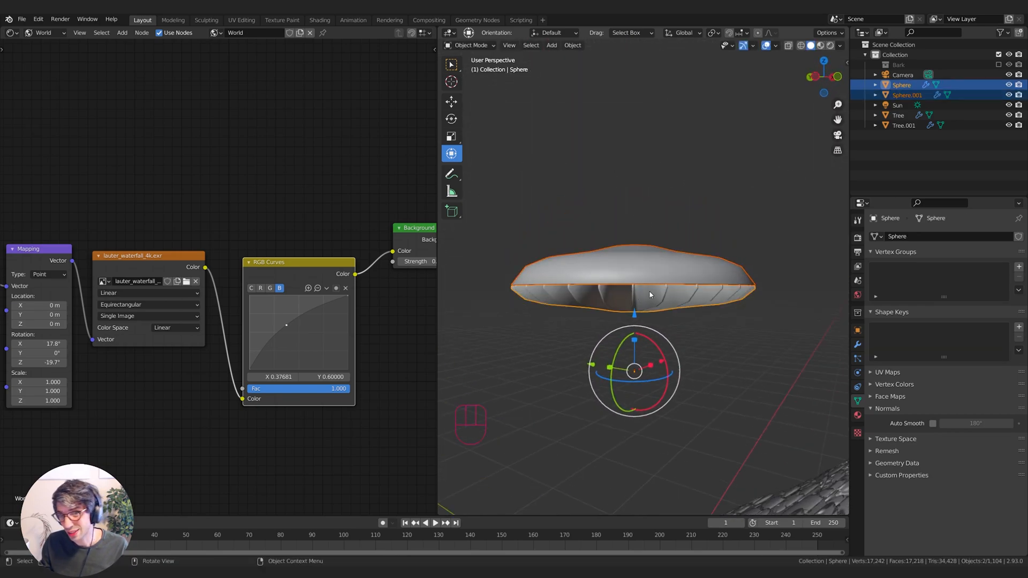
key(ctrl+j)
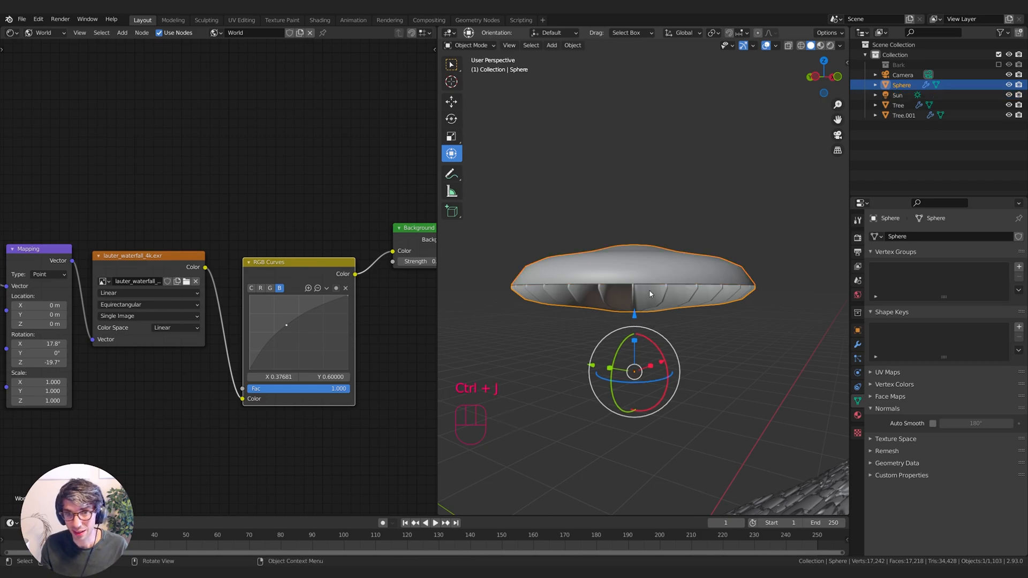
middle_drag(620, 221, 676, 370)
Step: Add a Subdivision Surface modifier with viewport level 2 to the mushroom and place it above Solidify in the stack
click(858, 345)
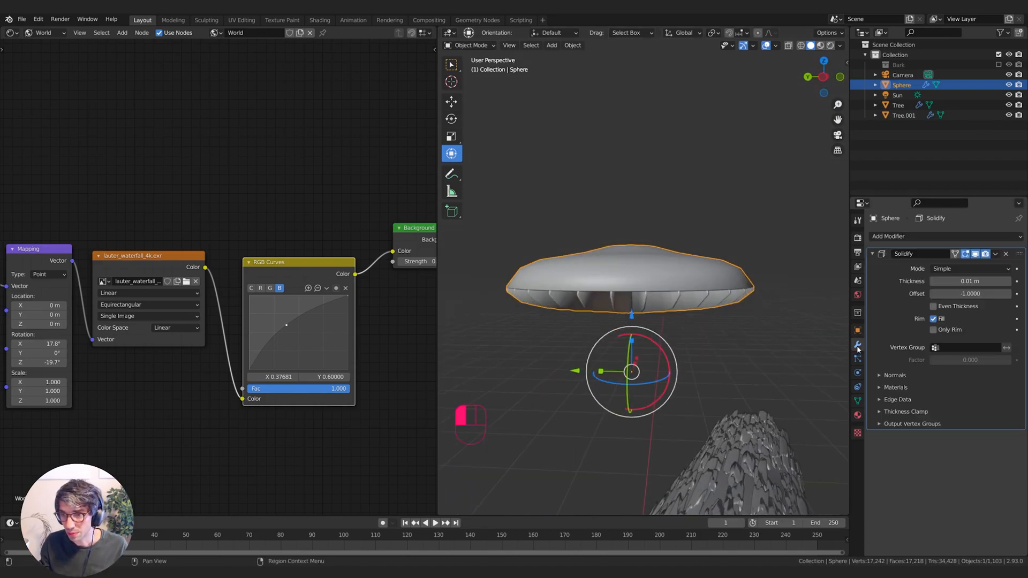
click(870, 253)
click(883, 236)
click(819, 417)
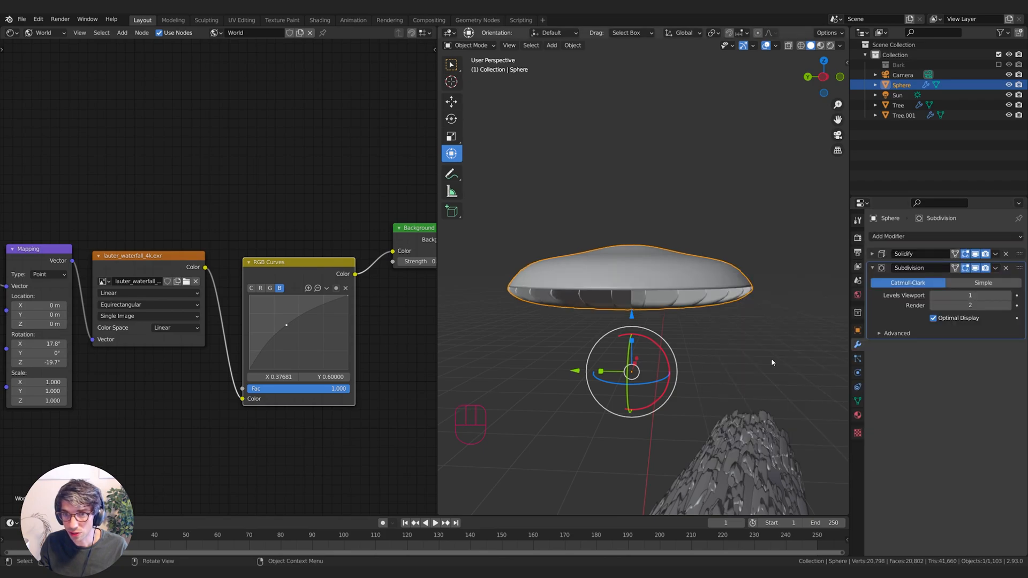
middle_drag(771, 362, 698, 321)
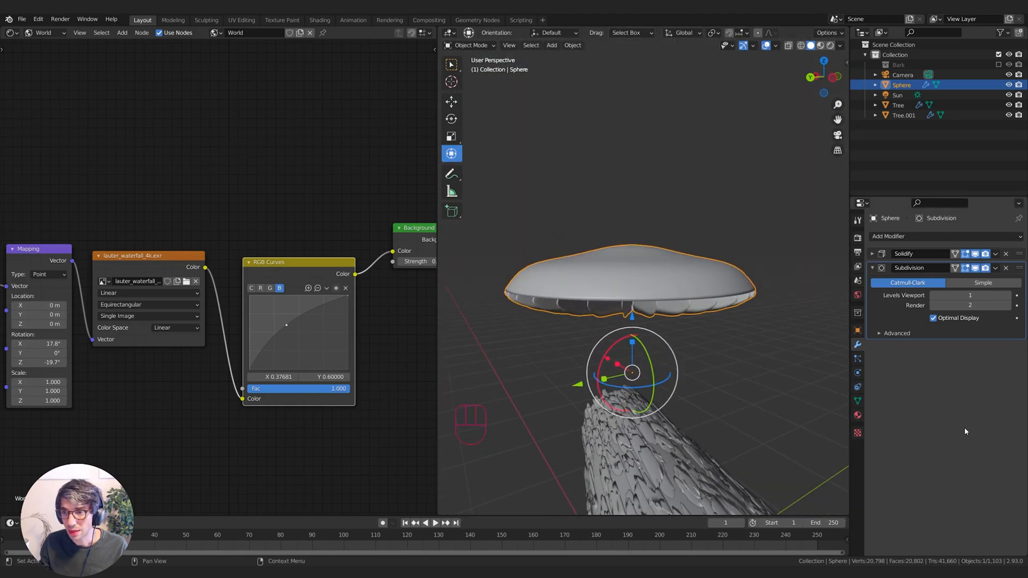
click(1008, 295)
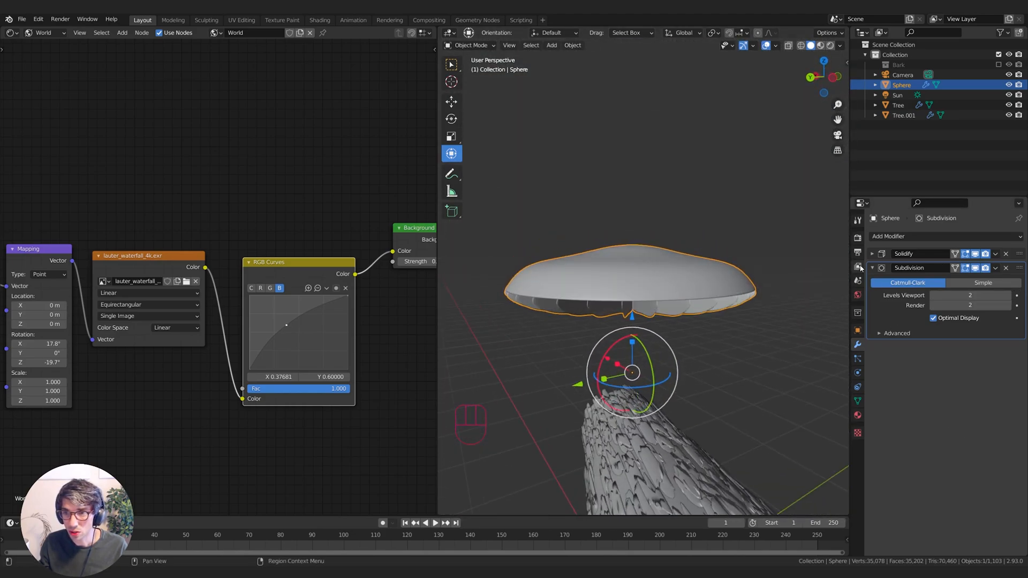
drag(1021, 270, 1019, 252)
mouse_move(696, 321)
middle_down()
mouse_move(700, 303)
mouse_move(648, 317)
mouse_move(694, 330)
mouse_move(685, 362)
mouse_move(690, 336)
middle_up()
Step: Add a Displace modifier to the mushroom and give it a new texture of type Clouds
click(901, 237)
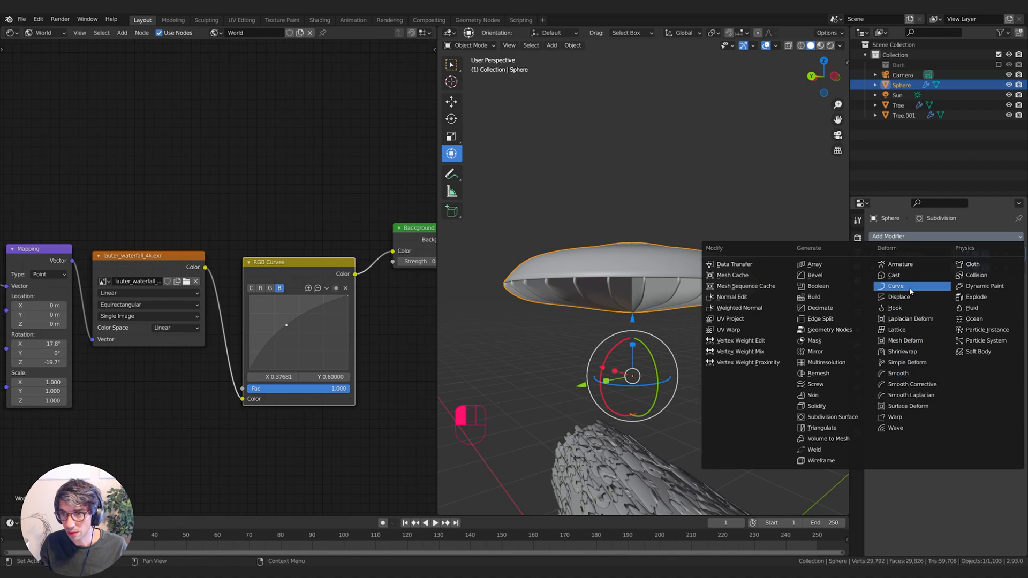
click(899, 297)
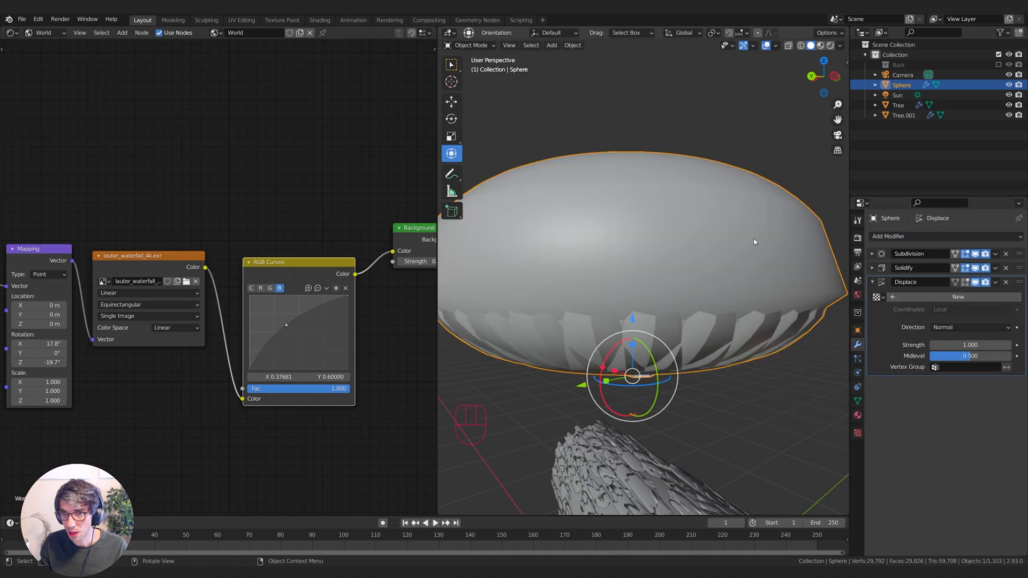
click(923, 299)
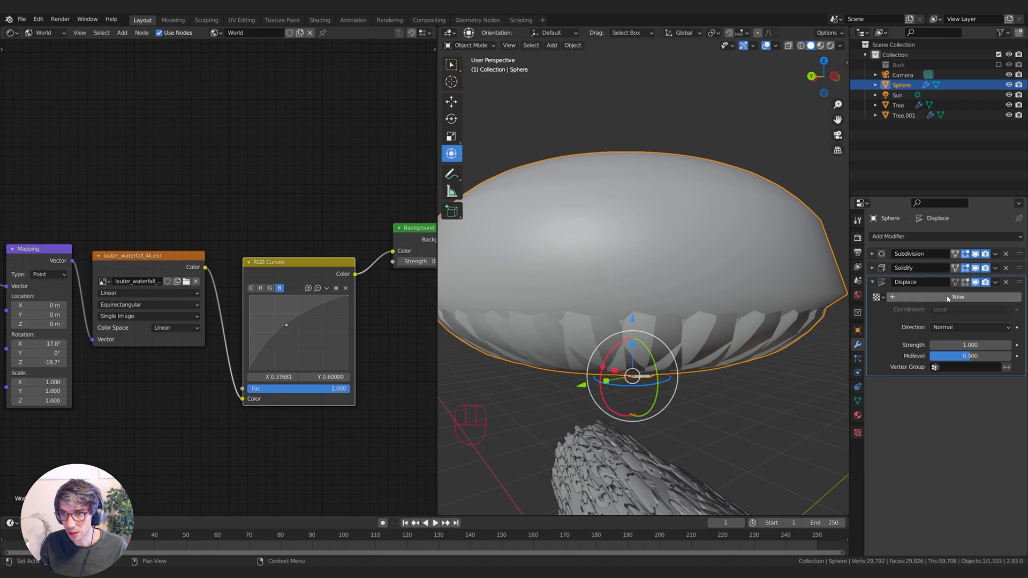
mouse_move(774, 257)
middle_down()
mouse_move(751, 252)
mouse_move(764, 236)
mouse_move(770, 271)
mouse_move(776, 262)
middle_up()
click(1016, 297)
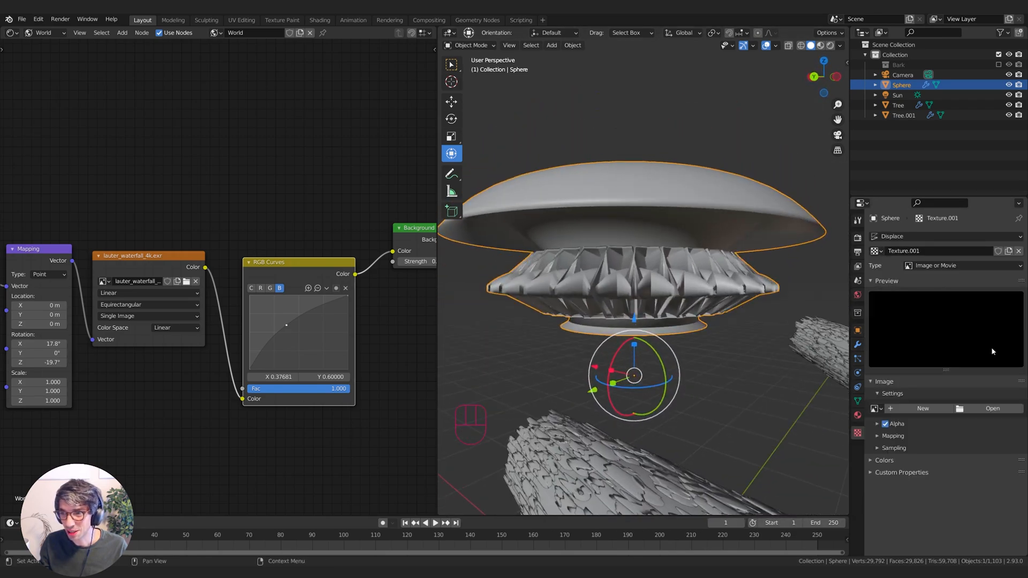
click(933, 265)
click(934, 300)
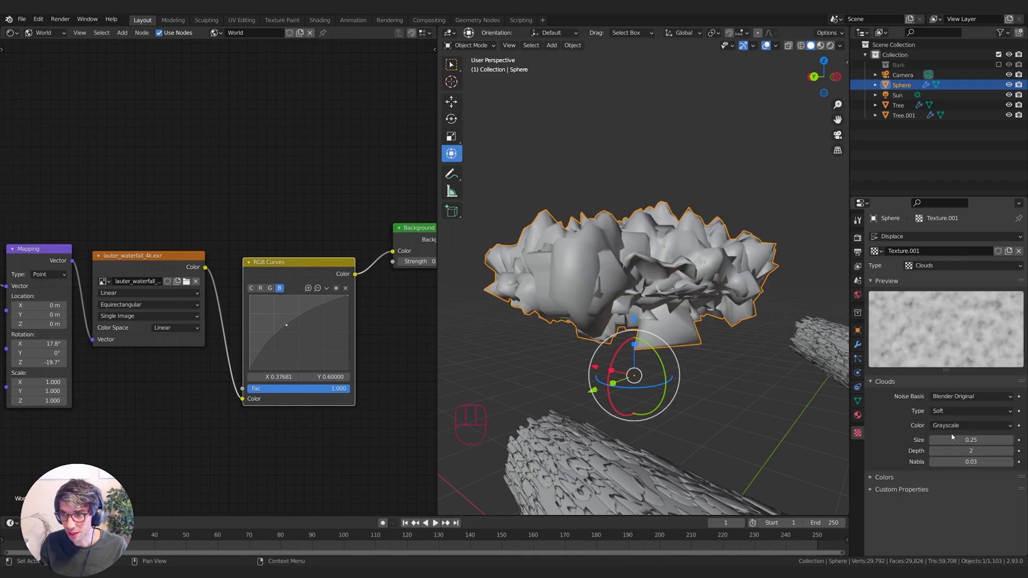
Step: Increase the Clouds texture's size to 5 and check the displaced gills from below
drag(970, 440, 1010, 439)
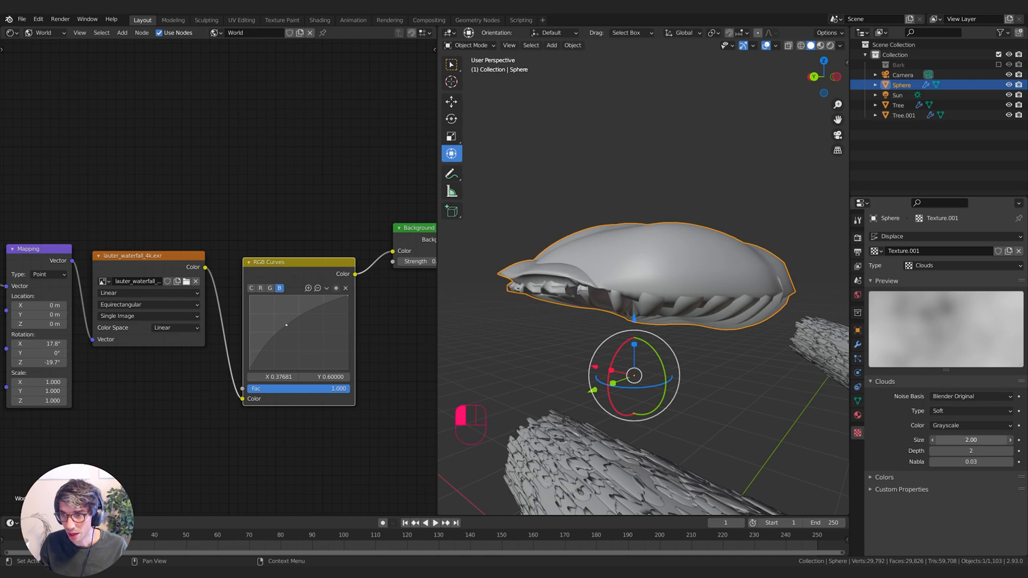
middle_drag(696, 407, 727, 364)
click(970, 440)
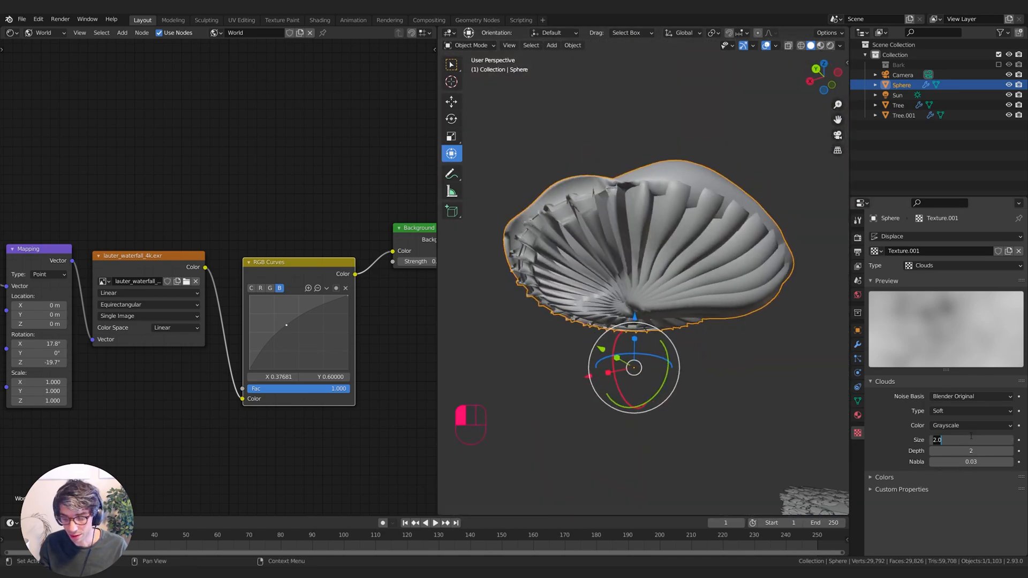
text(5)
key(Return)
middle_drag(719, 314, 739, 369)
Step: Lower the Displace modifier's strength to 0.1, then fine-tune it to about 0.22 while checking the cap's shape
click(857, 344)
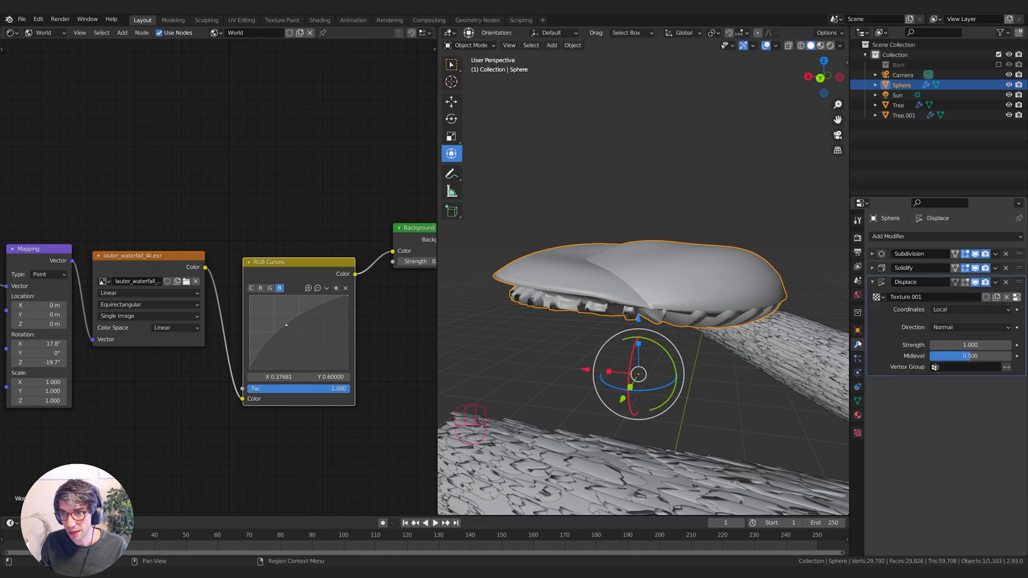
middle_drag(669, 326, 702, 342)
drag(975, 343, 975, 343)
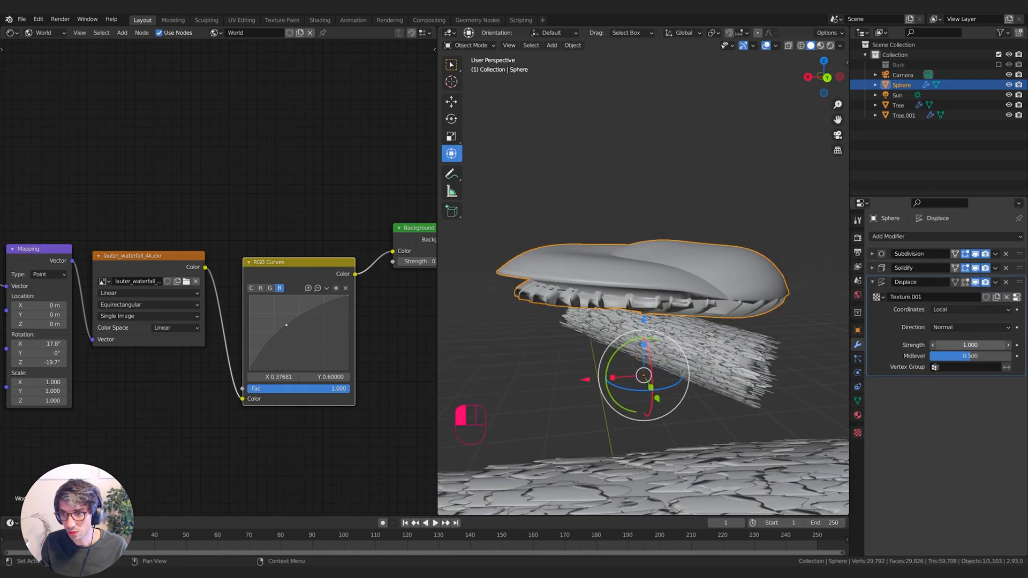
text(0.1)
key(Return)
mouse_move(701, 289)
middle_down()
mouse_move(696, 257)
mouse_move(707, 300)
mouse_move(705, 278)
mouse_move(696, 300)
middle_up()
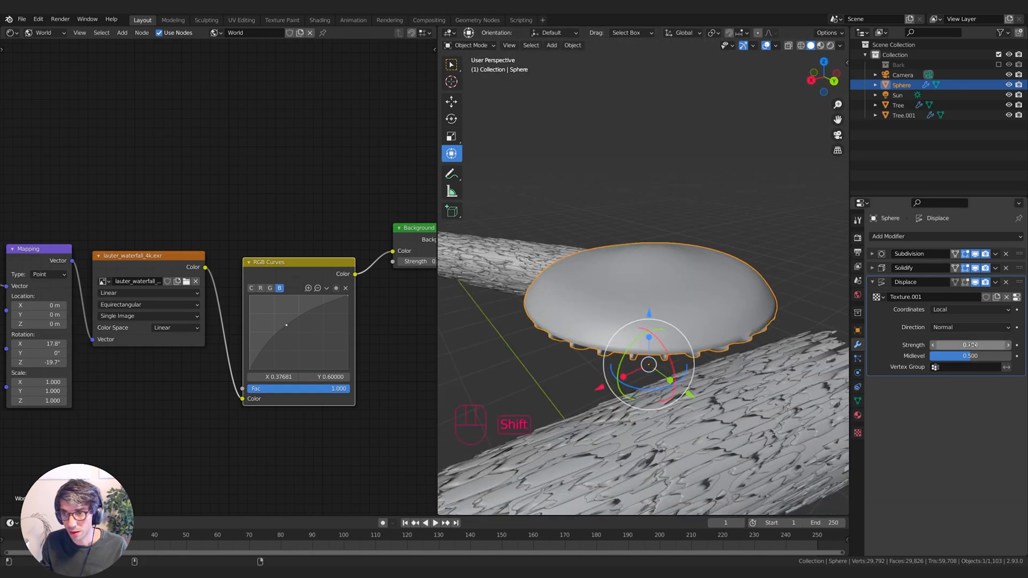
shift+drag(970, 345, 989, 345)
middle_drag(733, 305, 680, 278)
drag(958, 355, 953, 344)
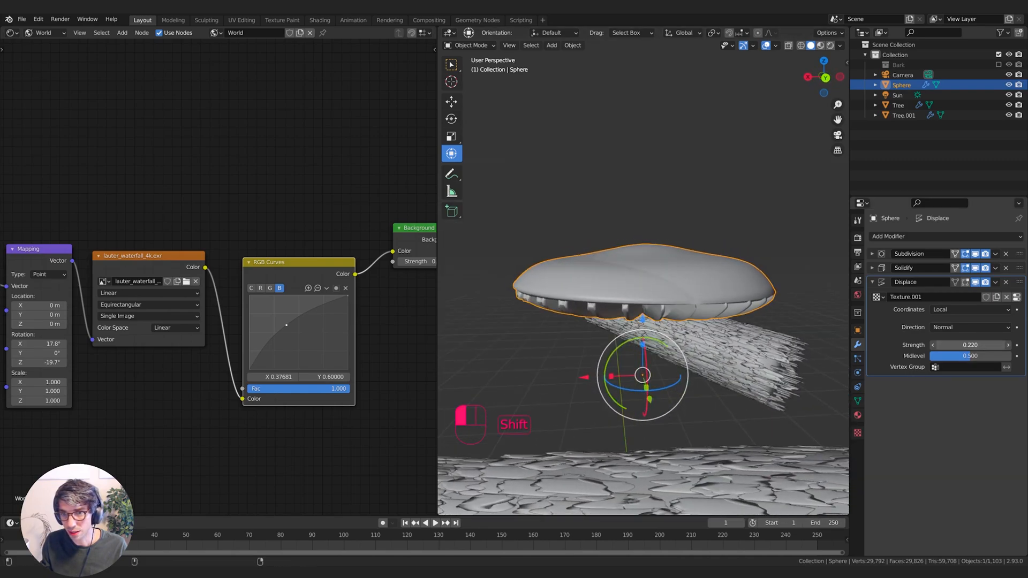
Step: Enter Edit Mode on the mushroom and select the circle of faces around the top centre of the cap
middle_drag(695, 278, 648, 210)
key(Tab)
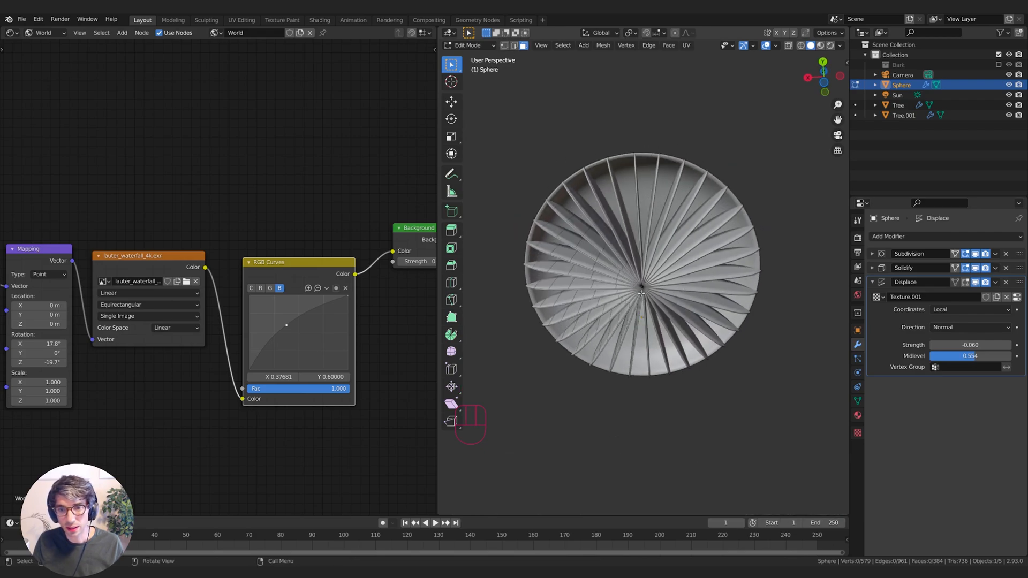
shift+middle_drag(654, 289, 648, 250)
scroll(646, 241, up, 3)
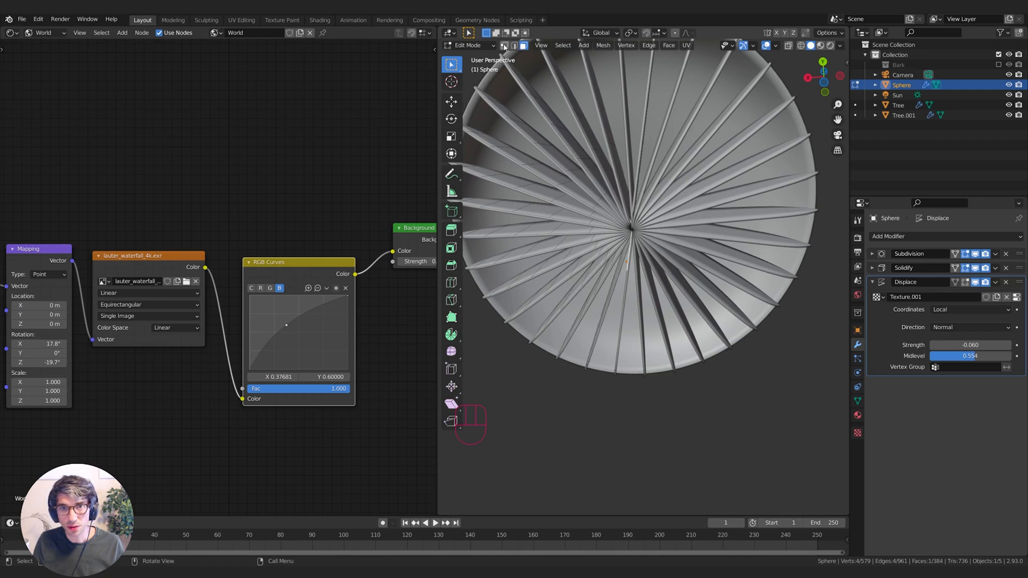
middle_drag(650, 205, 663, 289)
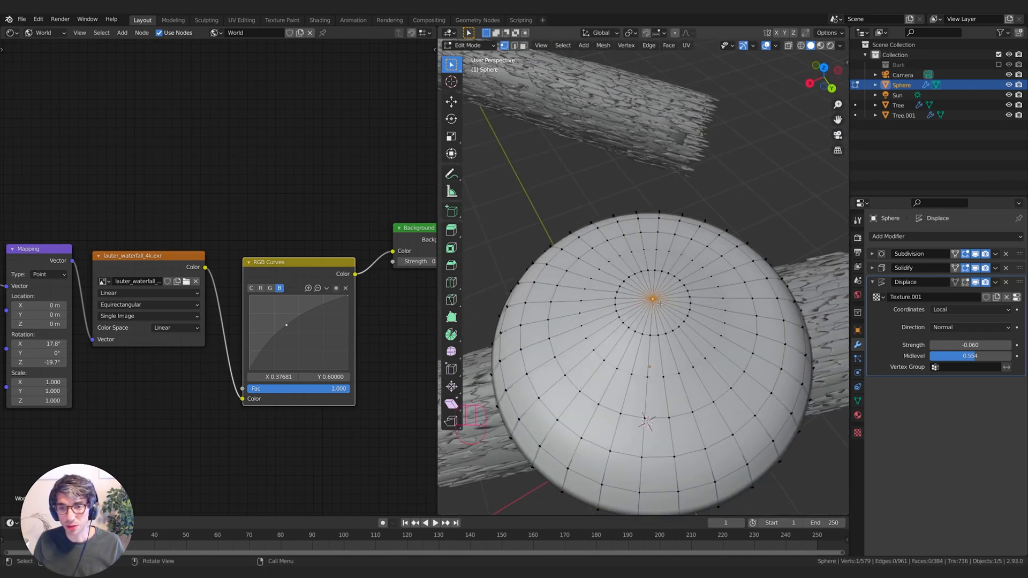
alt+click(648, 324)
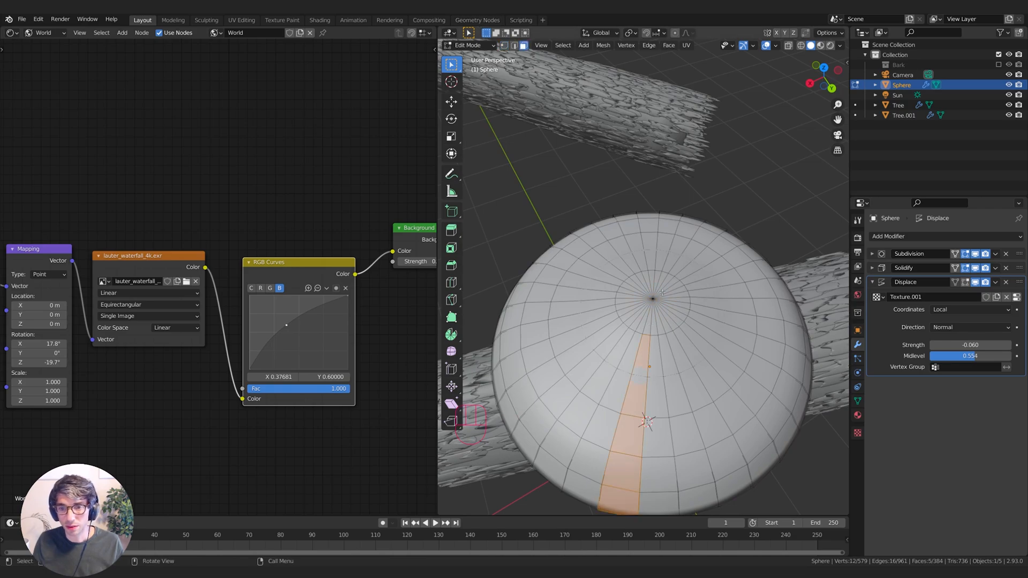
middle_drag(657, 352, 669, 305)
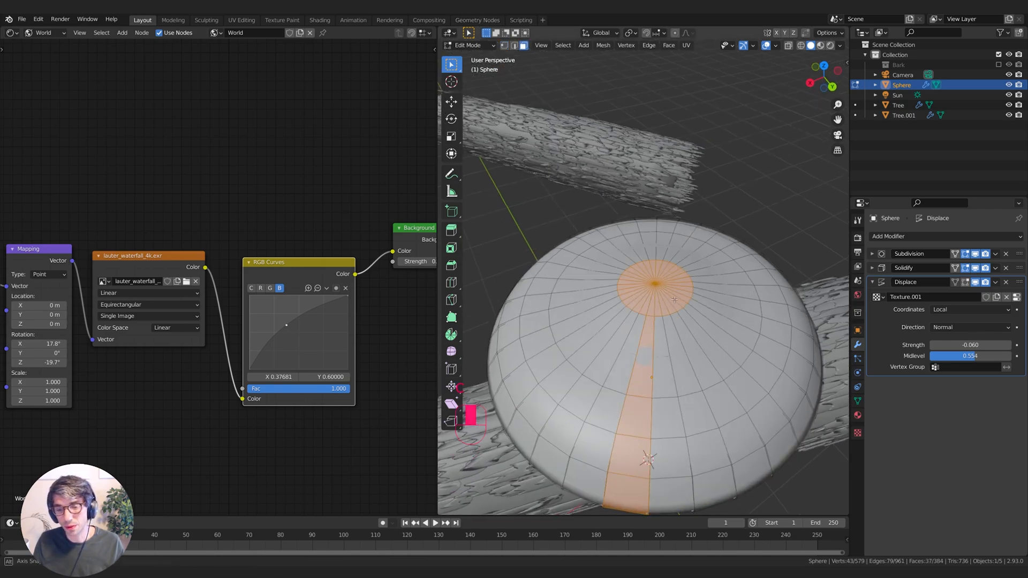
key(alt+a)
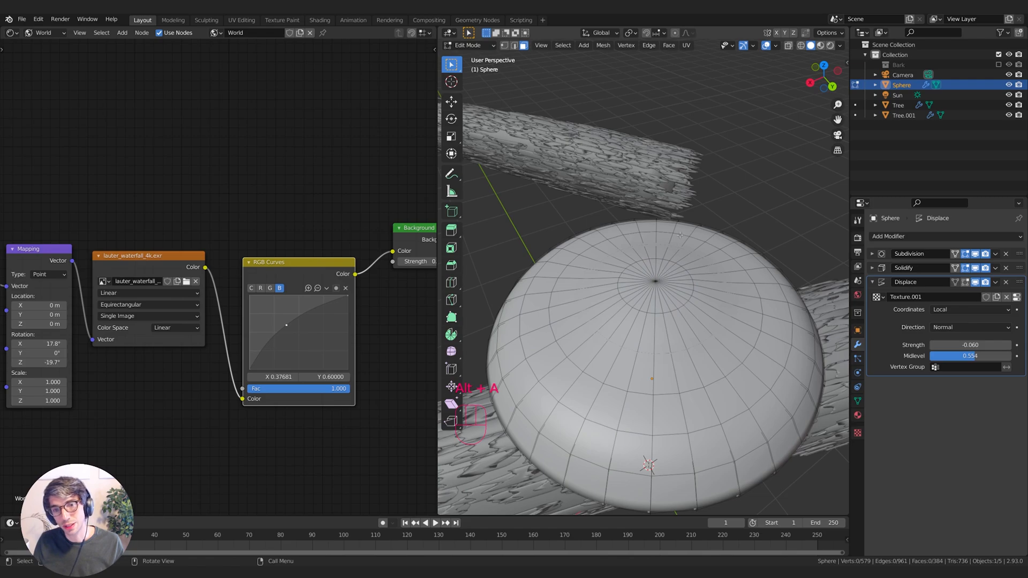
key(c)
click(653, 281)
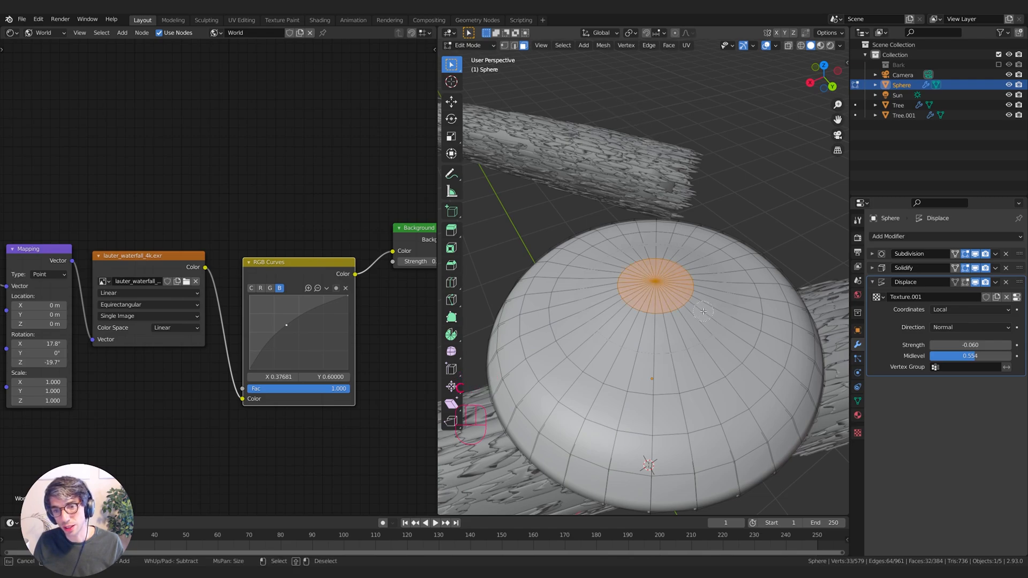
key(Escape)
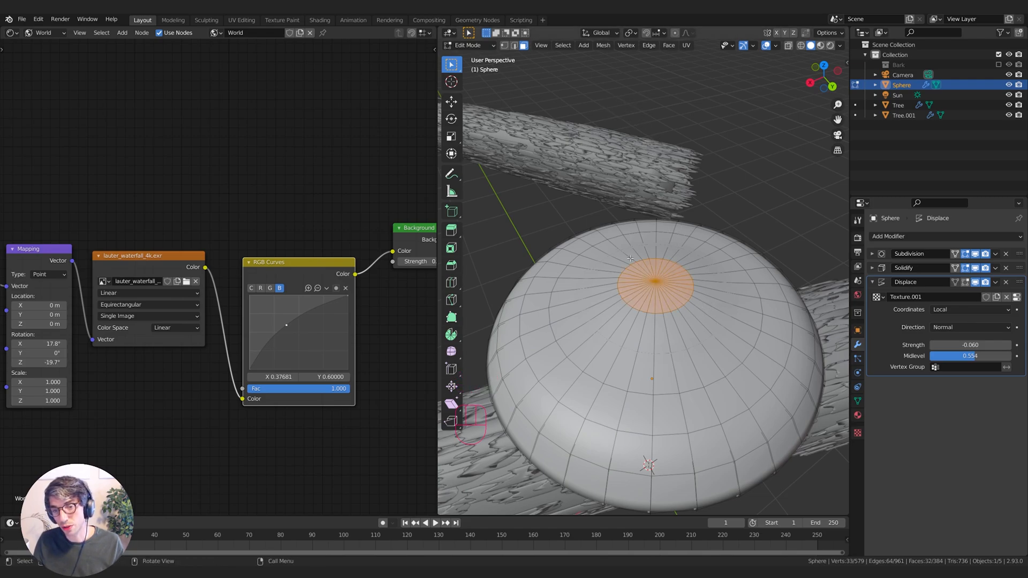
Step: Duplicate the selected top faces, move the copy down along Z beneath the cap and scale it for the stem's start
middle_drag(675, 287, 699, 227)
key(shift+d)
key(g)
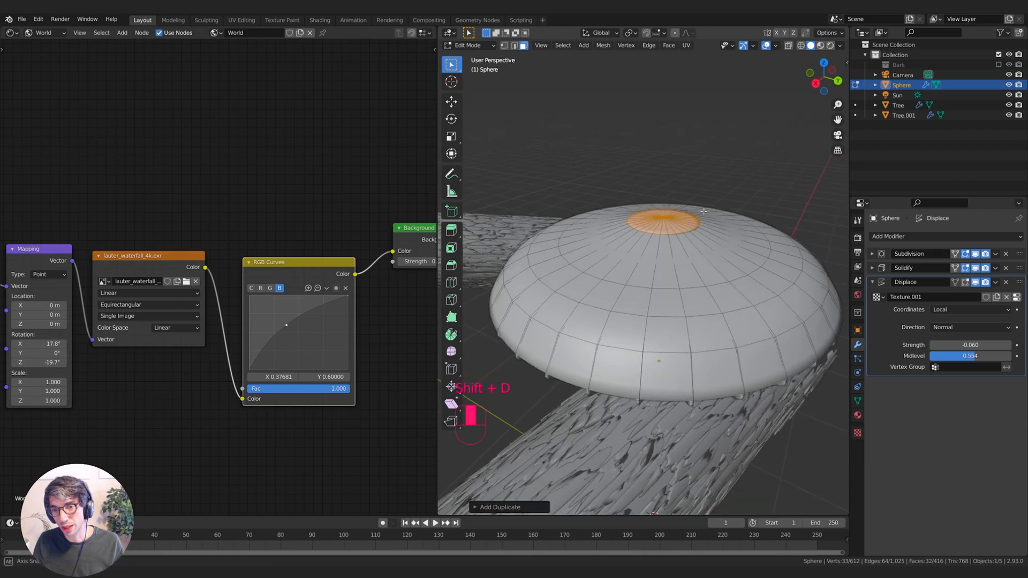
key(z)
click(703, 212)
middle_drag(703, 212, 658, 199)
key(s)
click(707, 213)
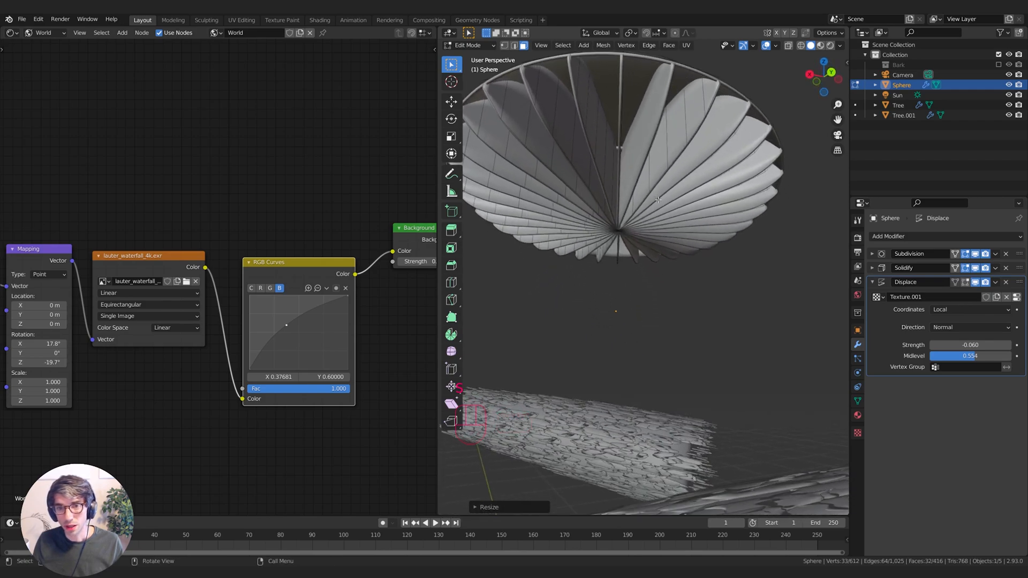
Step: Extrude the duplicated disc beneath the gills downward along Z in two segments to start the stem
key(e)
right_click(657, 199)
middle_drag(652, 163, 648, 180)
key(g)
key(z)
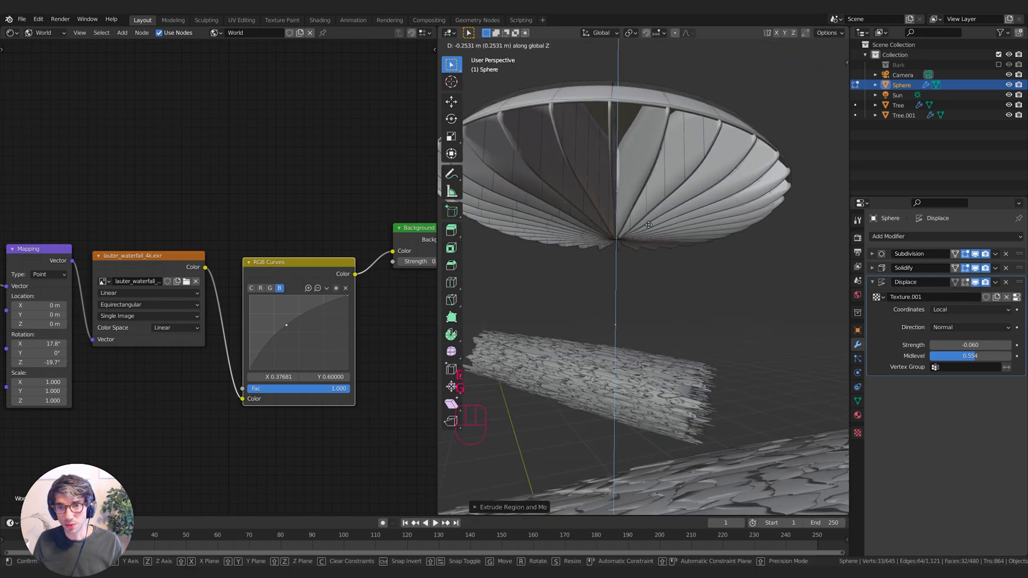
click(643, 269)
middle_drag(642, 269, 672, 164)
key(e)
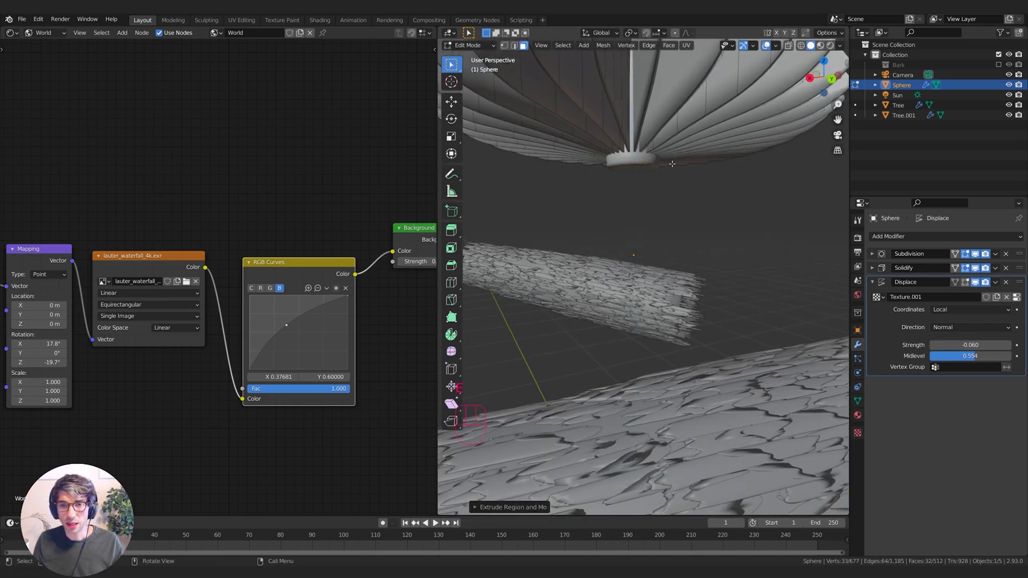
key(g)
middle_click(673, 179)
click(698, 193)
Step: Delete the faces closing the stem's lower end and scale its open bottom edge loop to about 0.49 in front view
middle_drag(625, 218, 618, 189)
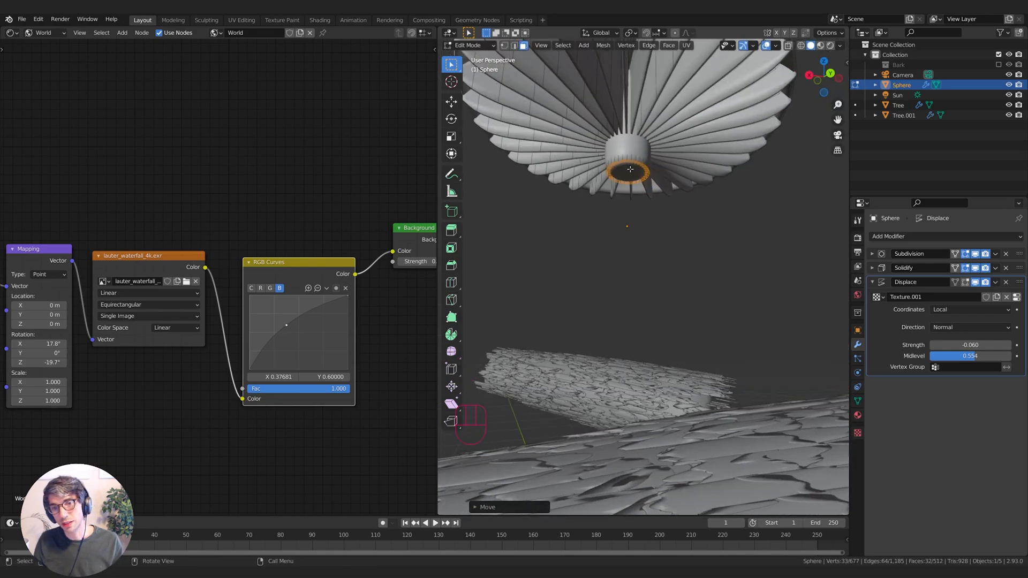
key(x)
click(617, 194)
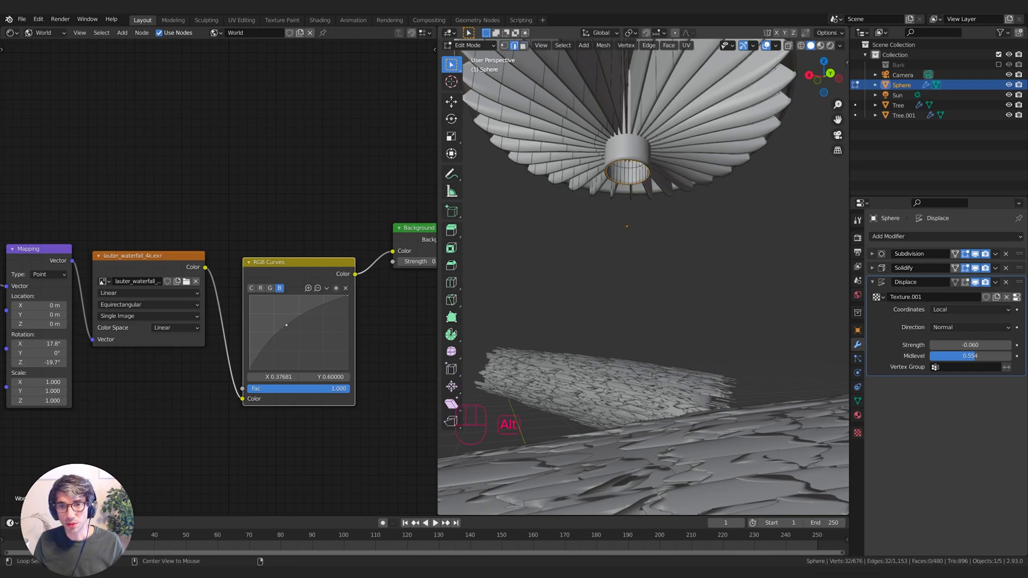
middle_drag(640, 166, 654, 206)
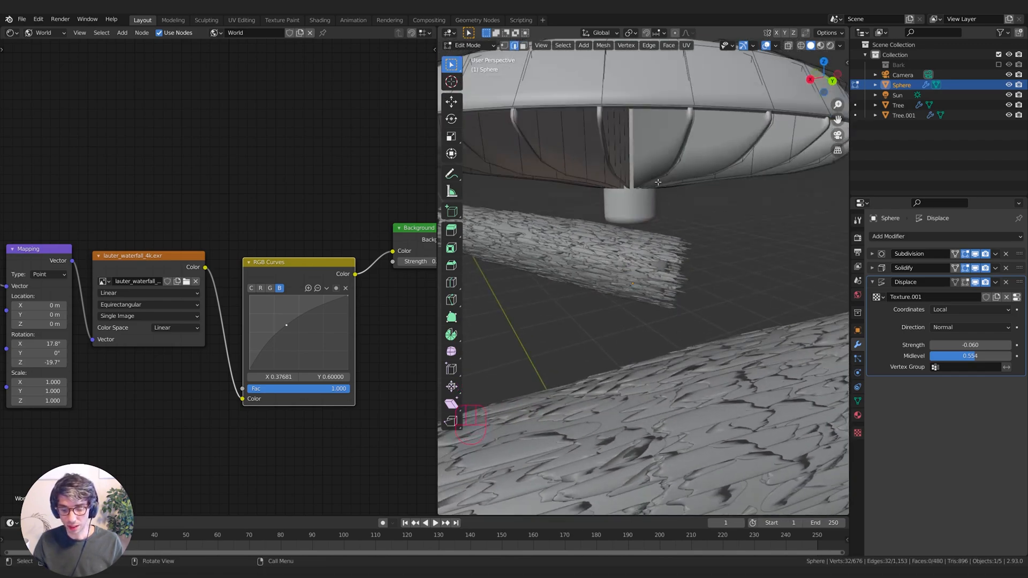
key(KP_1)
key(s)
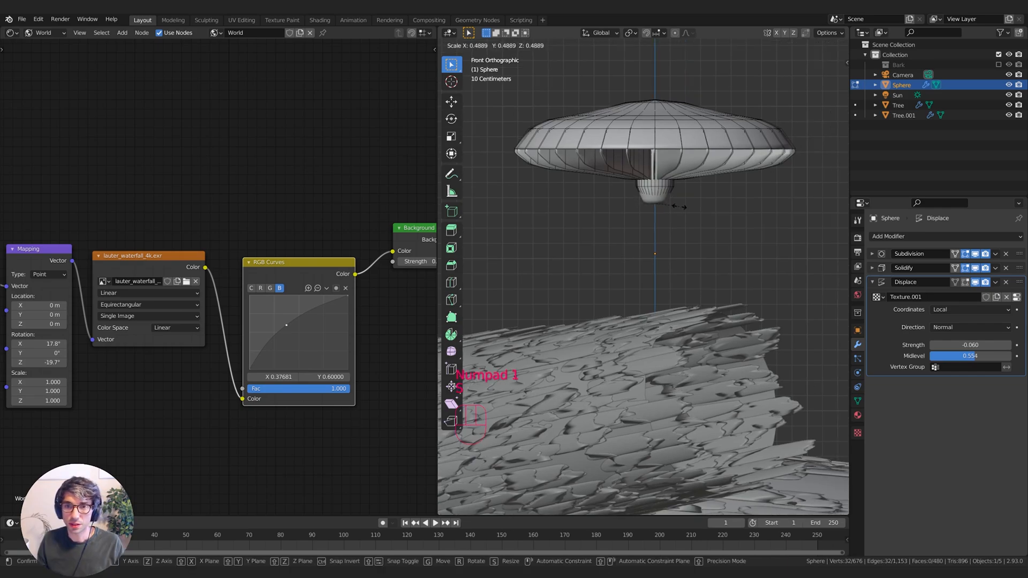
click(678, 206)
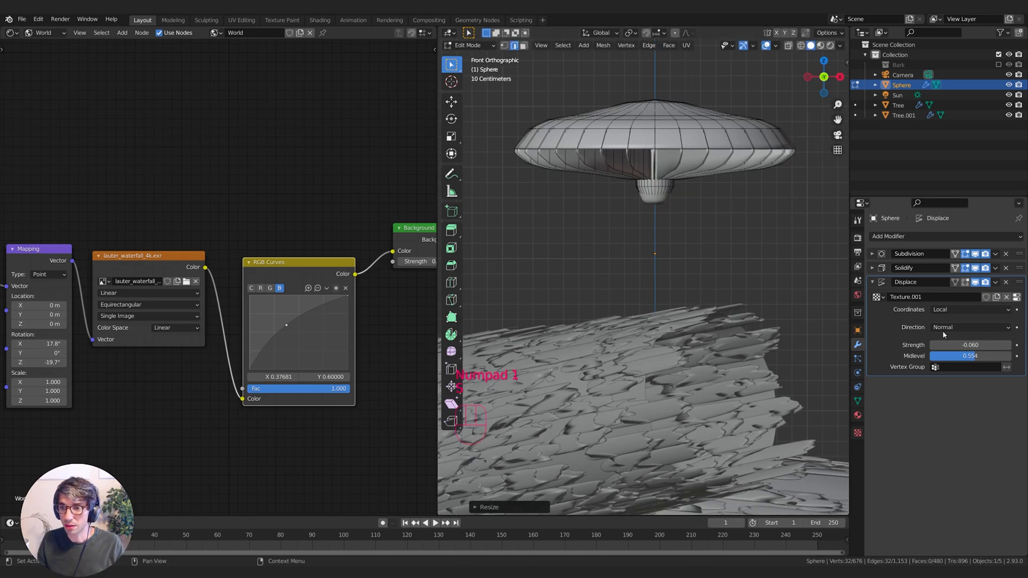
Step: Show the Displace modifier in Edit Mode and enable On Cage for the Subdivision, Solidify and Displace modifiers
click(873, 282)
click(964, 282)
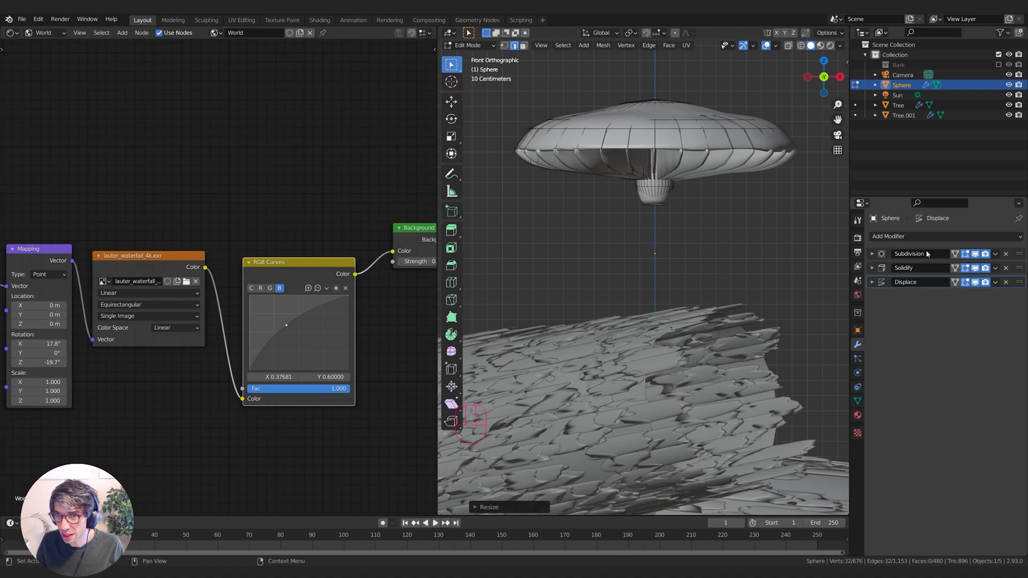
click(956, 255)
click(956, 268)
click(955, 282)
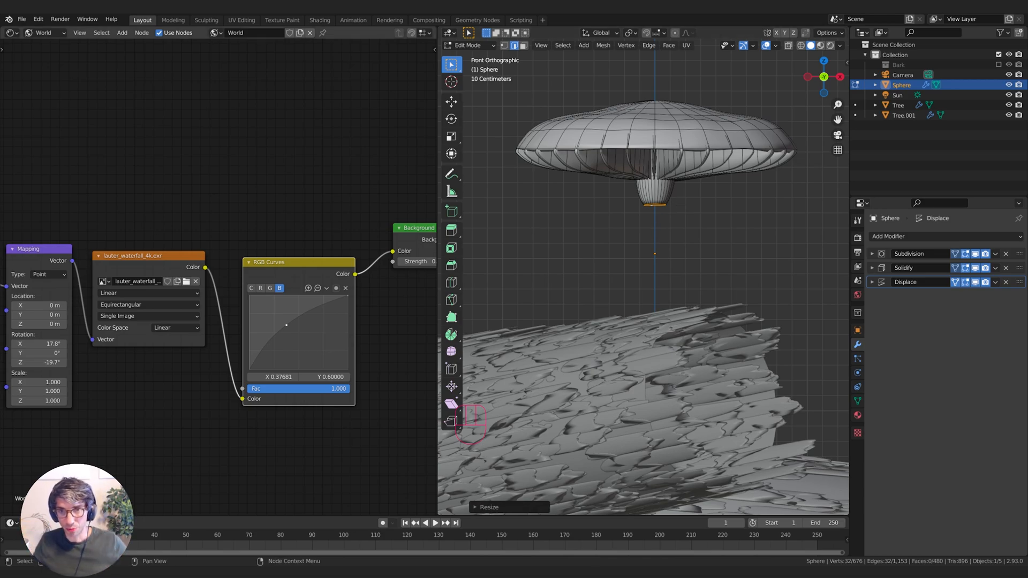
Step: Raise the stem's bottom edge loop, then extrude it down and scale it outward into a flared ring
key(g)
click(686, 192)
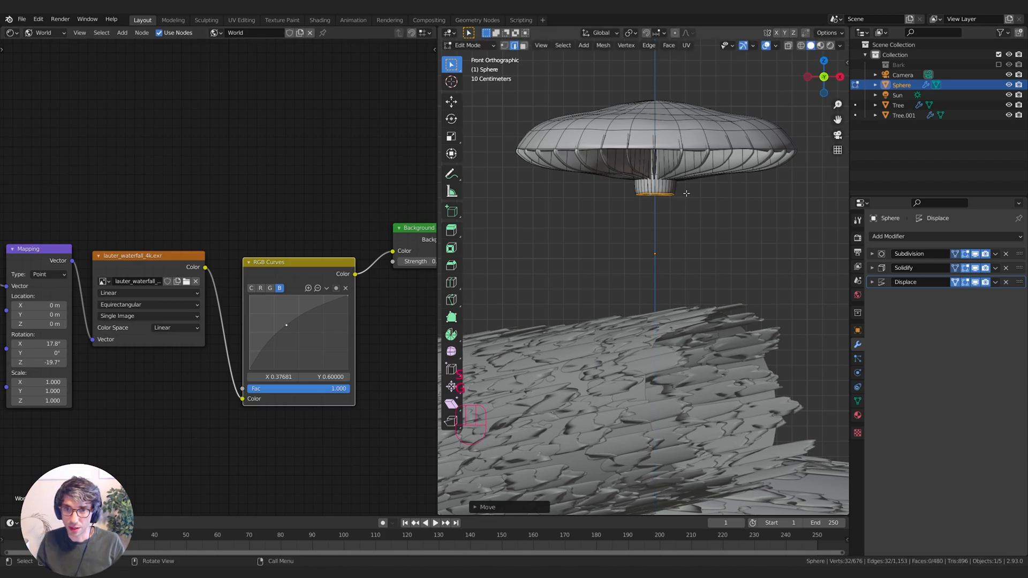
key(e)
key(s)
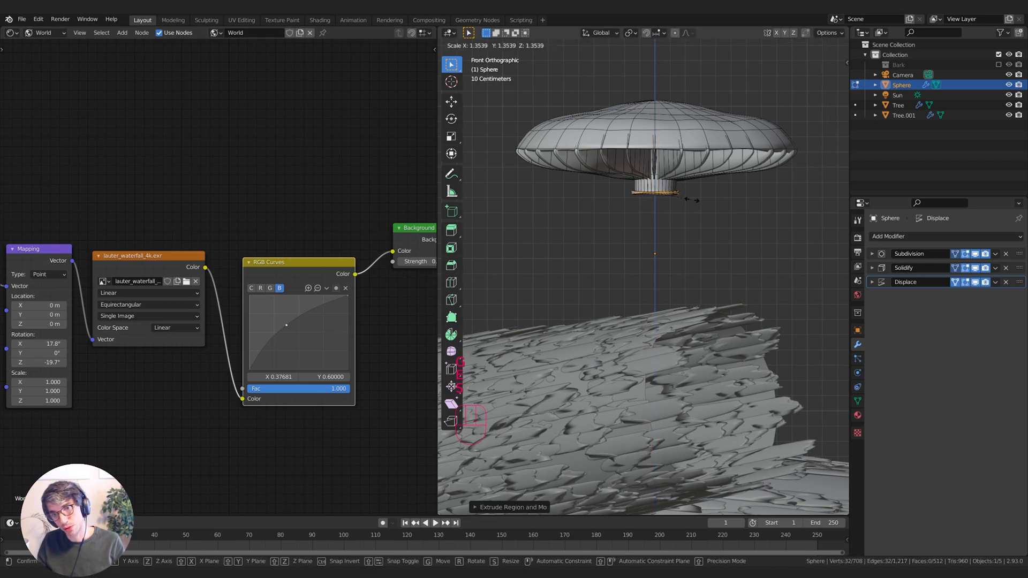
key(g)
key(s)
click(695, 200)
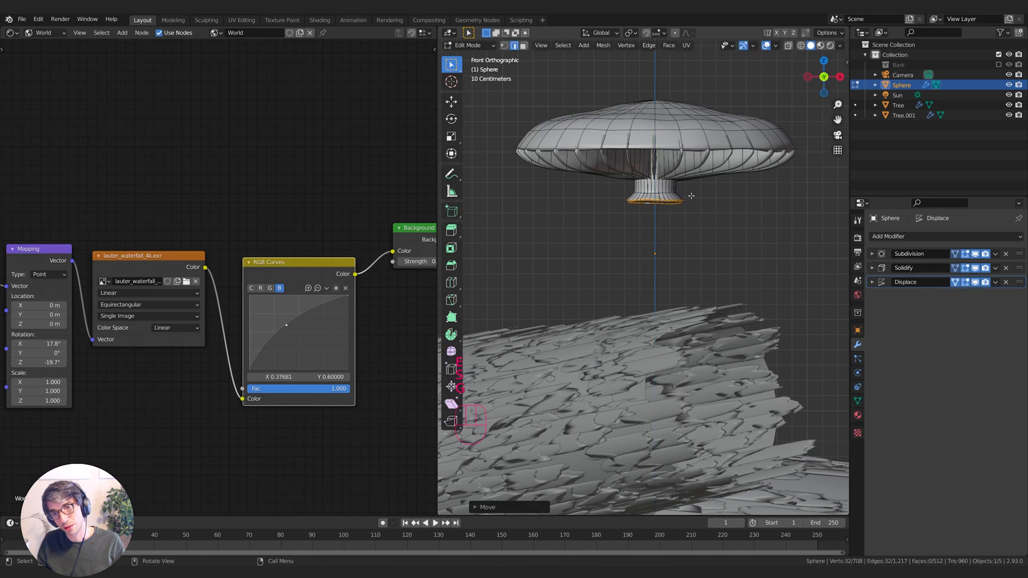
key(g)
click(697, 202)
key(s)
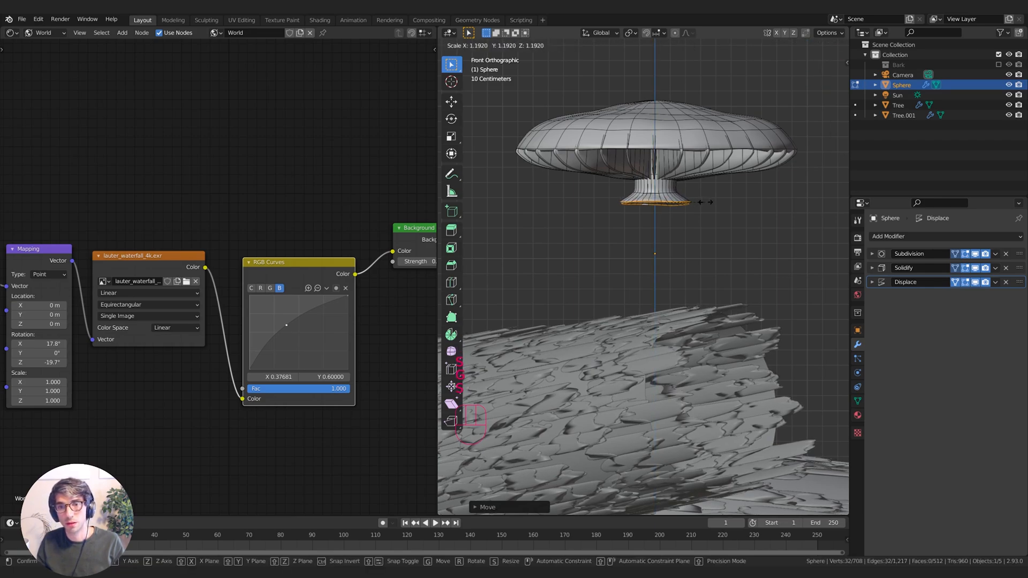
click(707, 199)
Step: Extrude the flared ring's rim again, scale it inward and raise it about 0.024 m along Z
key(e)
key(s)
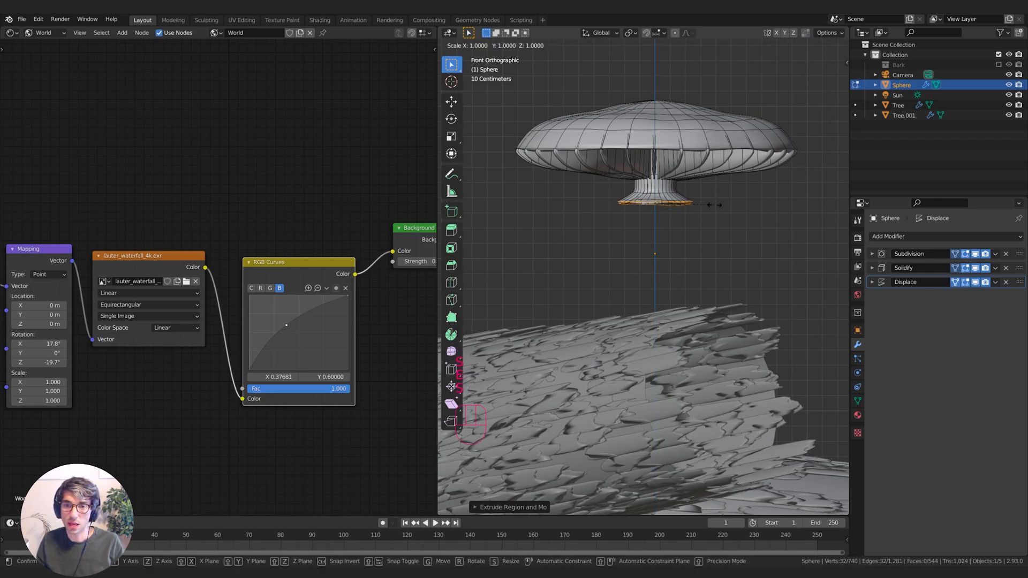
click(694, 204)
key(g)
middle_click(695, 201)
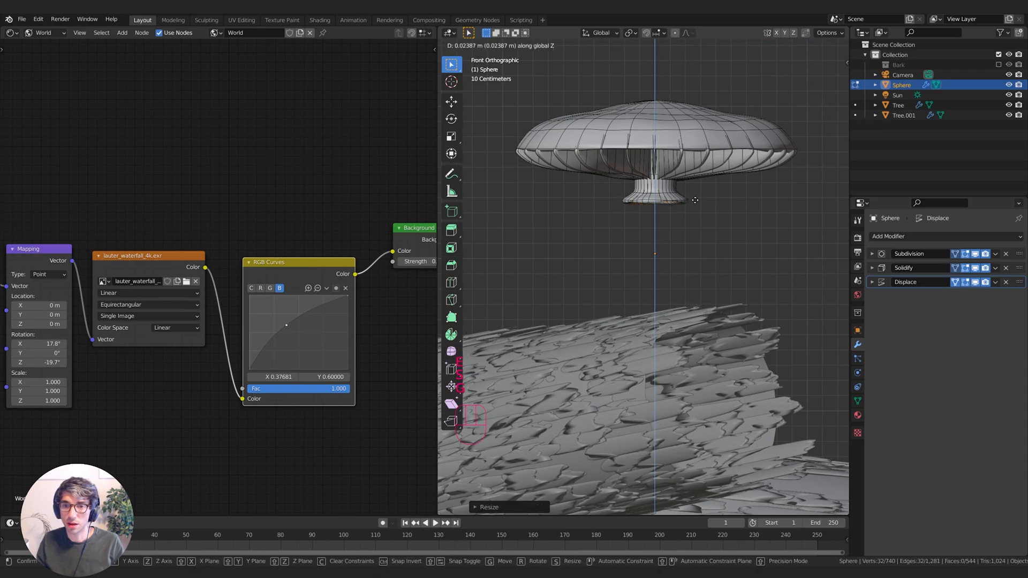
click(695, 201)
Step: Extrude the ring's inner edge loop, scale it in to the stem's width and adjust its height along Z
middle_drag(694, 201, 690, 164)
key(e)
click(691, 164)
key(s)
click(689, 214)
key(g)
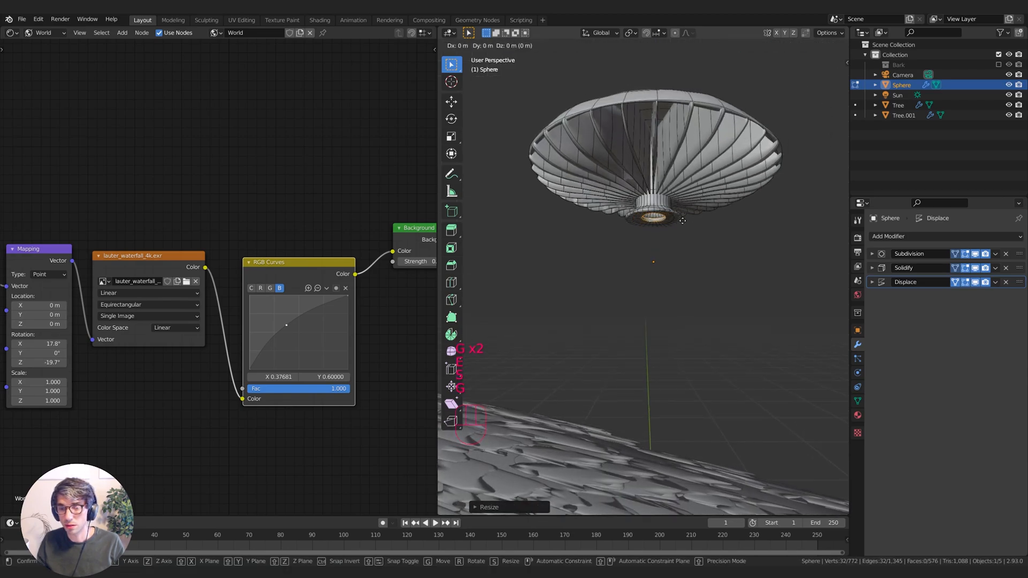
middle_click(689, 214)
click(689, 213)
middle_drag(689, 213, 690, 220)
Step: Extrude the stem down from the ring in four segments in front view, rotating and scaling the end loops to curve it into the log
key(KP_1)
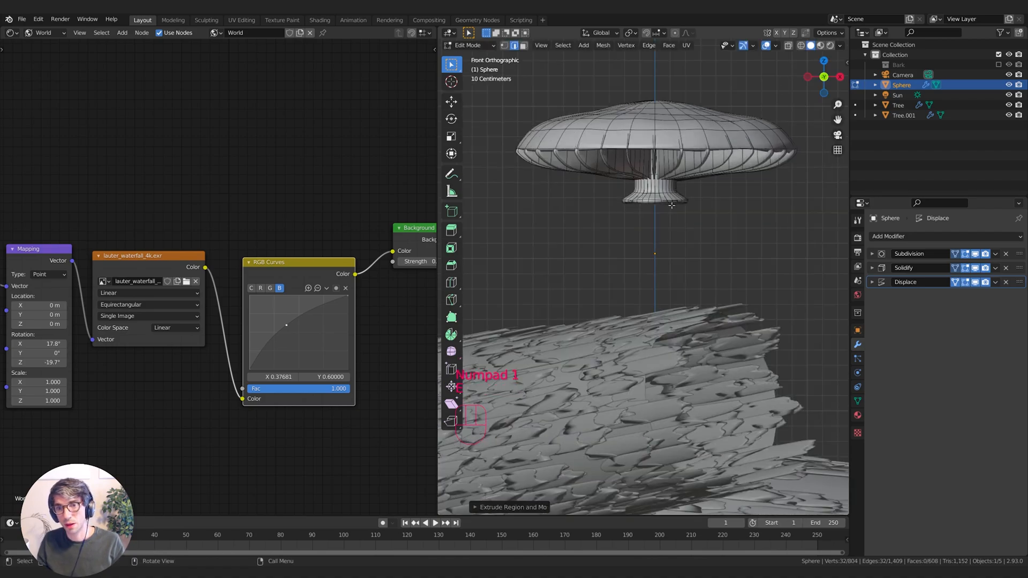
key(e)
key(r)
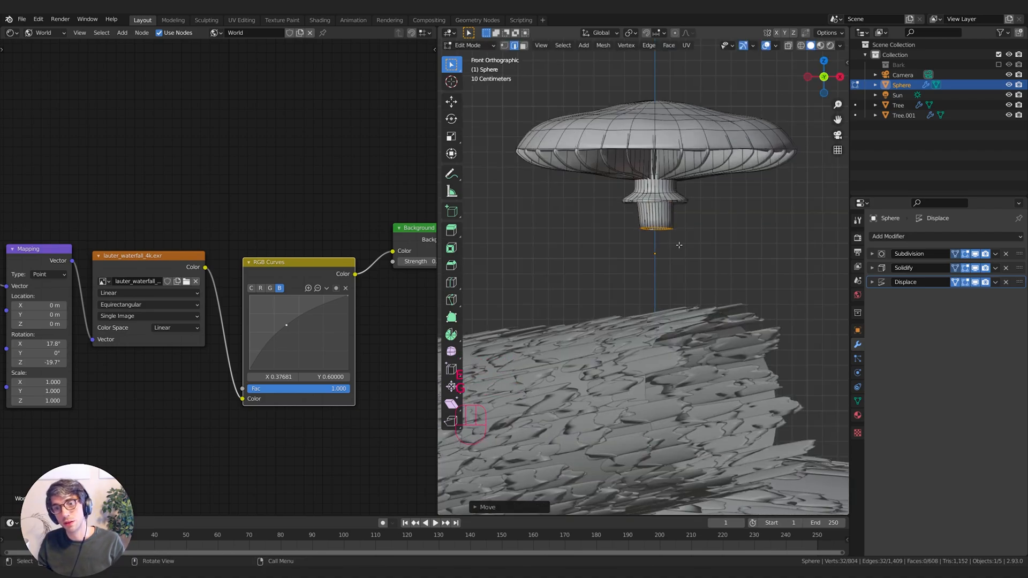
click(669, 238)
key(e)
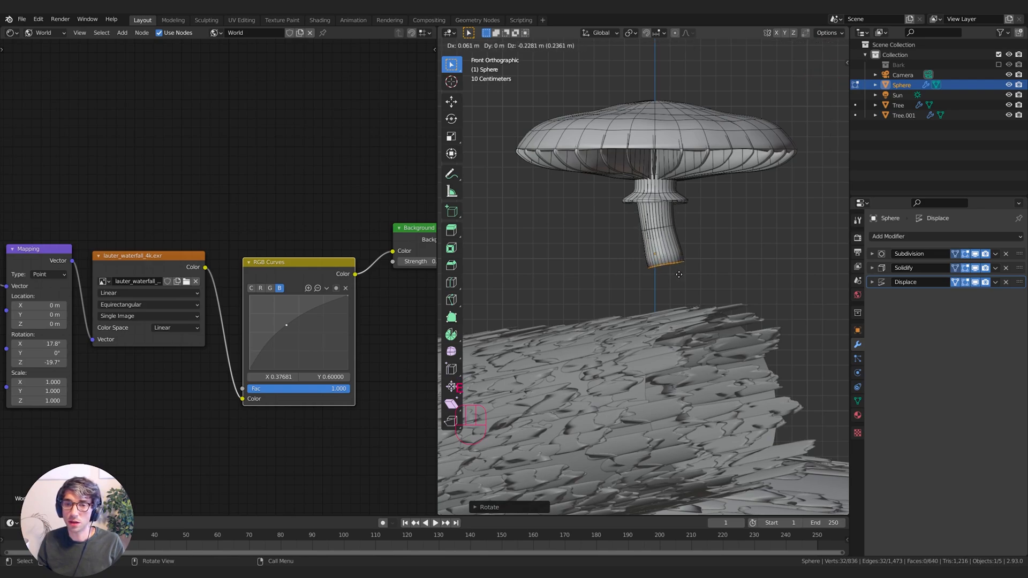
click(679, 270)
key(e)
click(684, 289)
key(s)
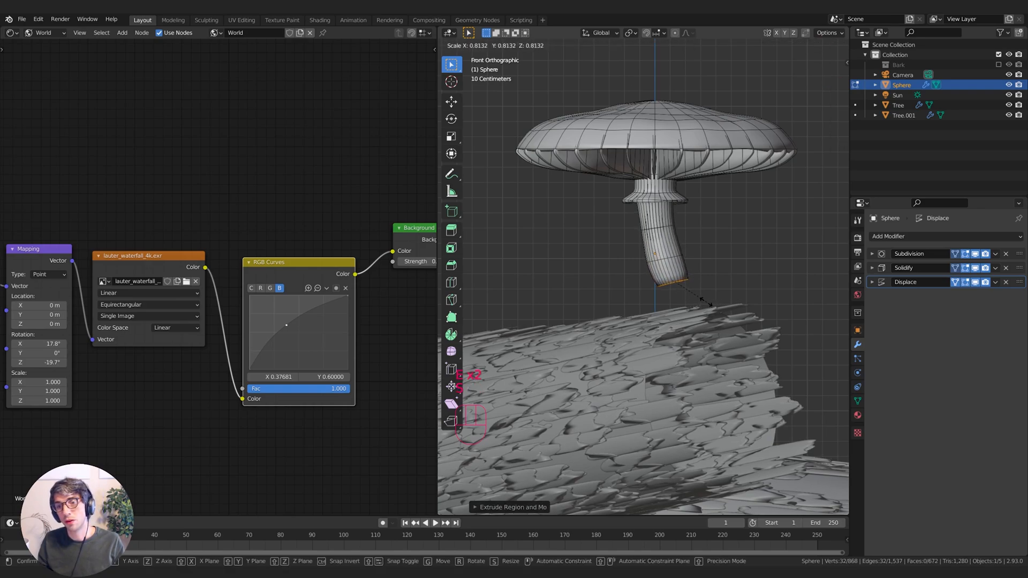
click(698, 292)
key(e)
click(719, 335)
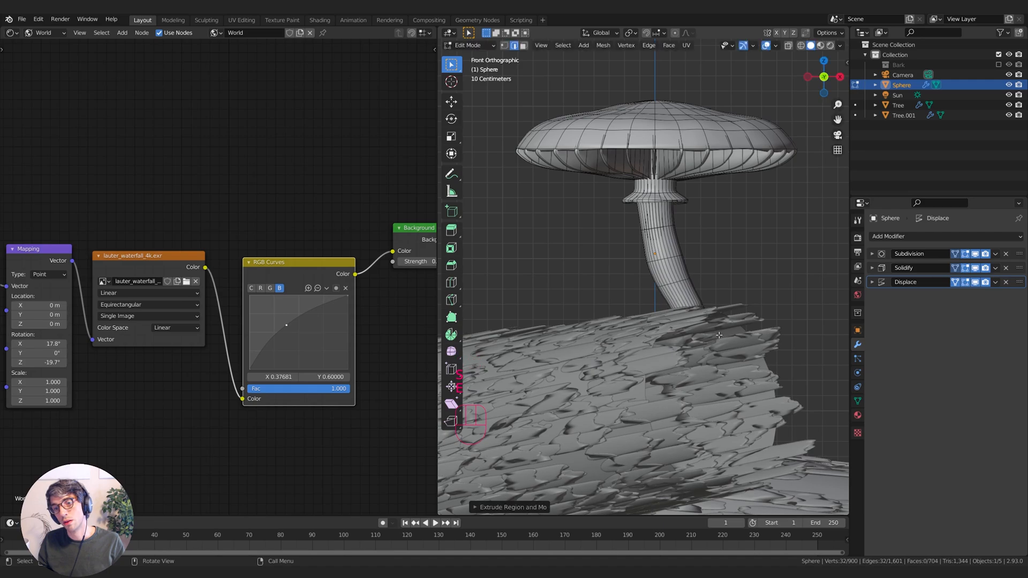
Step: Hide the Tree and Tree.001 objects in the viewport and reselect the Sphere mushroom
click(910, 105)
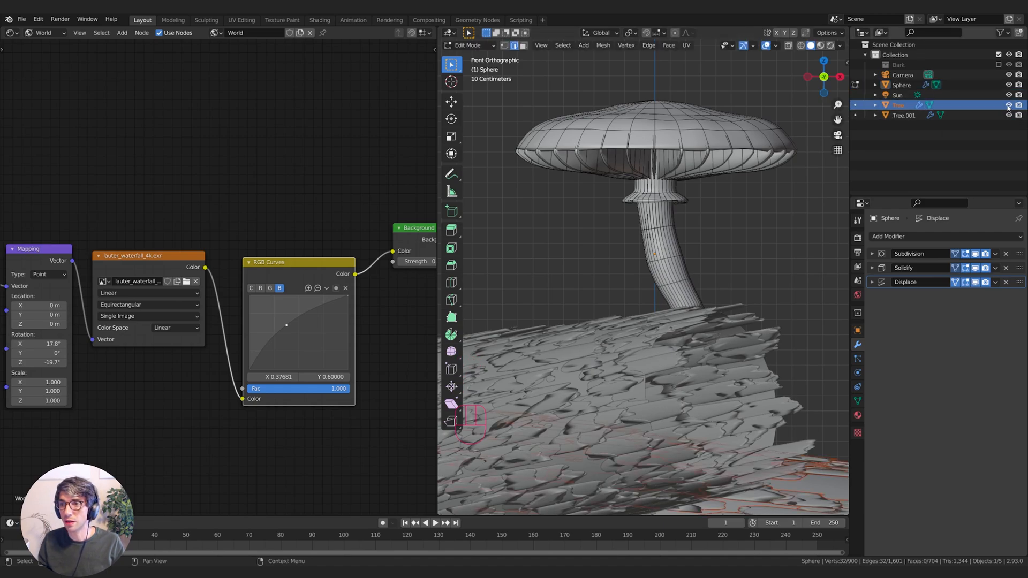
drag(1009, 105, 1008, 115)
click(907, 85)
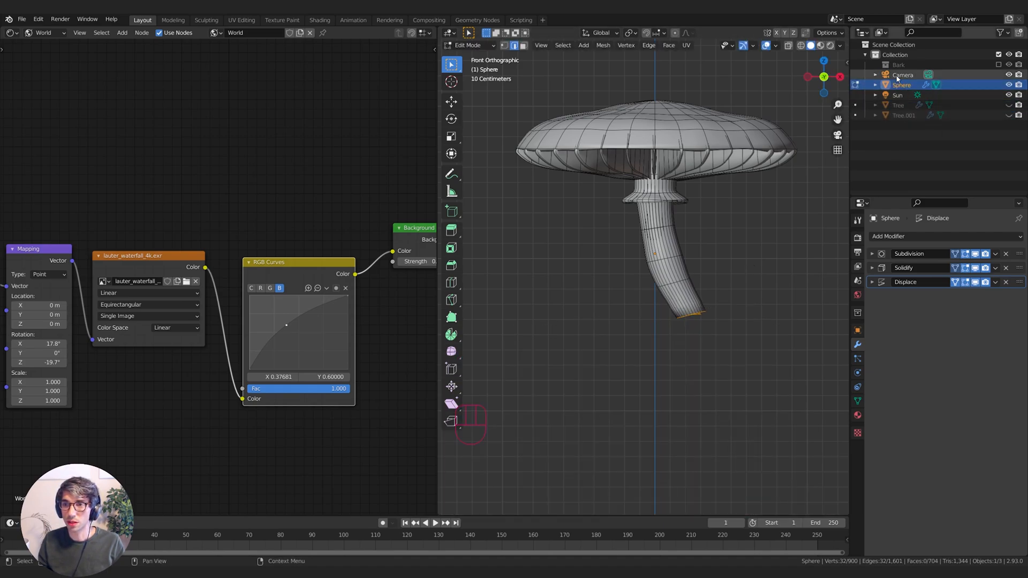
Step: Scale the stem's bottom edge loop and extrude the stem further down, bending it back the other way
shift+middle_drag(718, 237, 707, 267)
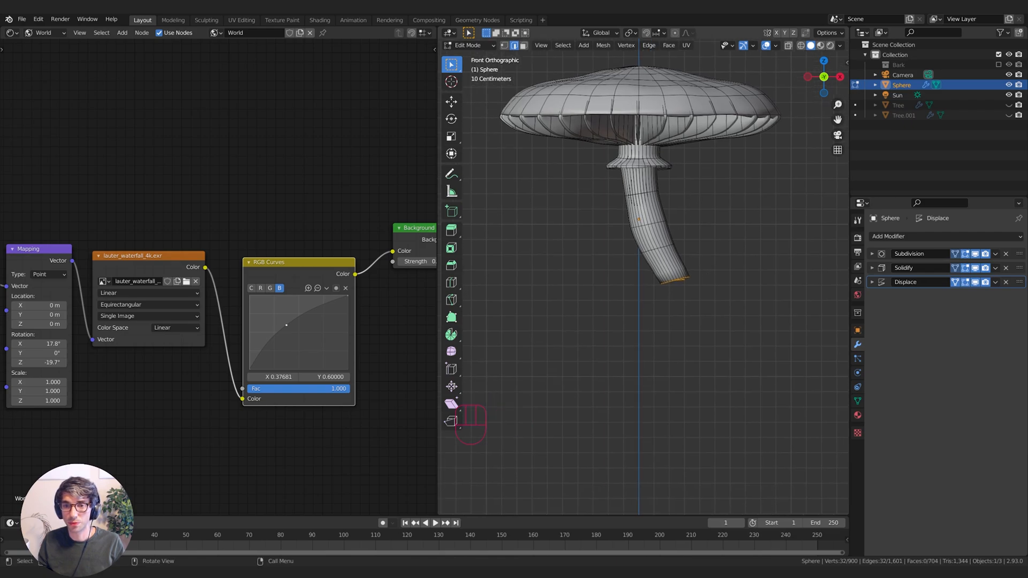
key(s)
click(698, 273)
key(e)
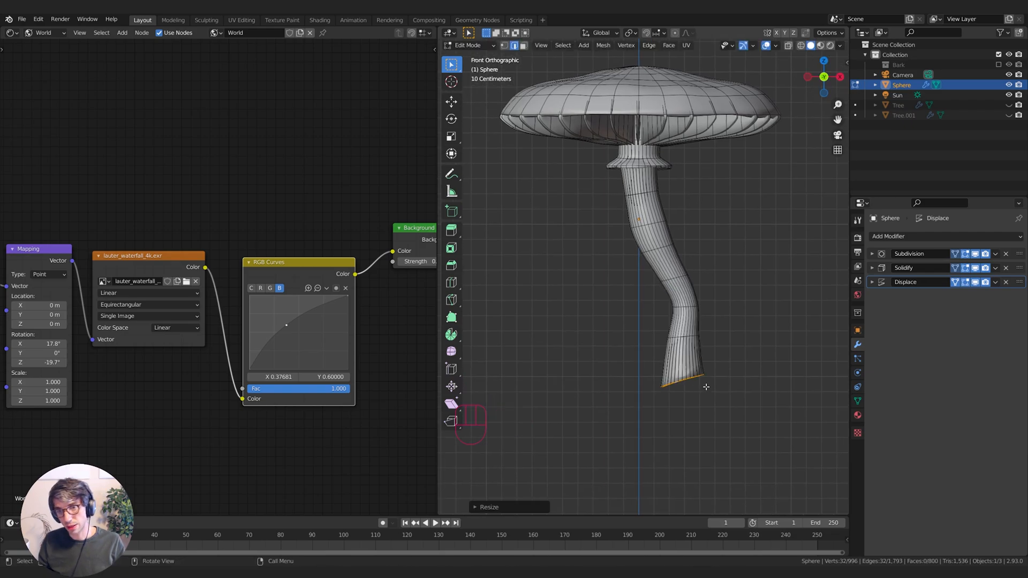
Step: Extrude the stem's bottom edge loop, scale it out into a flared base, extrude once more and scale the end loop
key(e)
click(708, 393)
key(s)
click(752, 387)
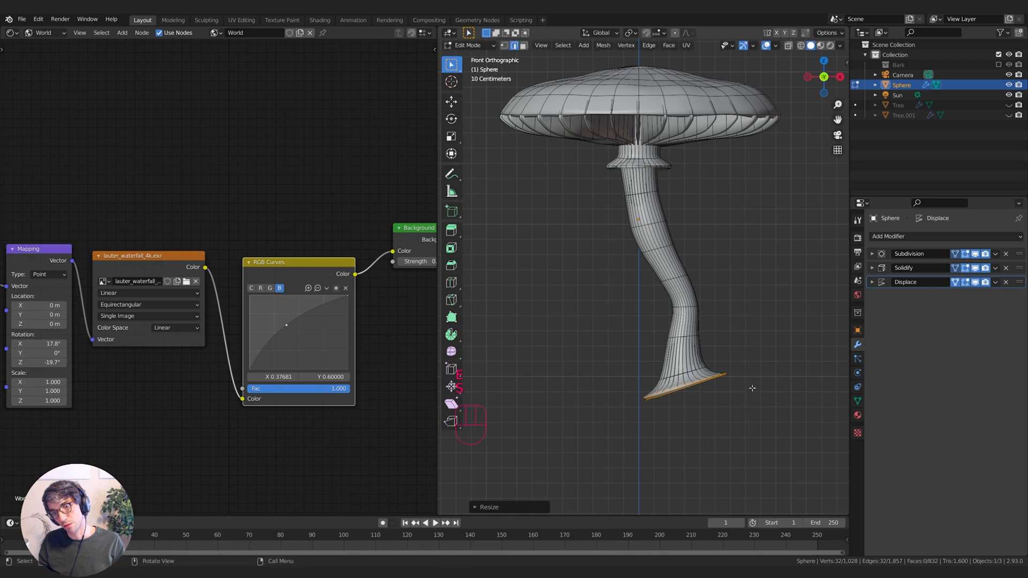
key(e)
click(749, 406)
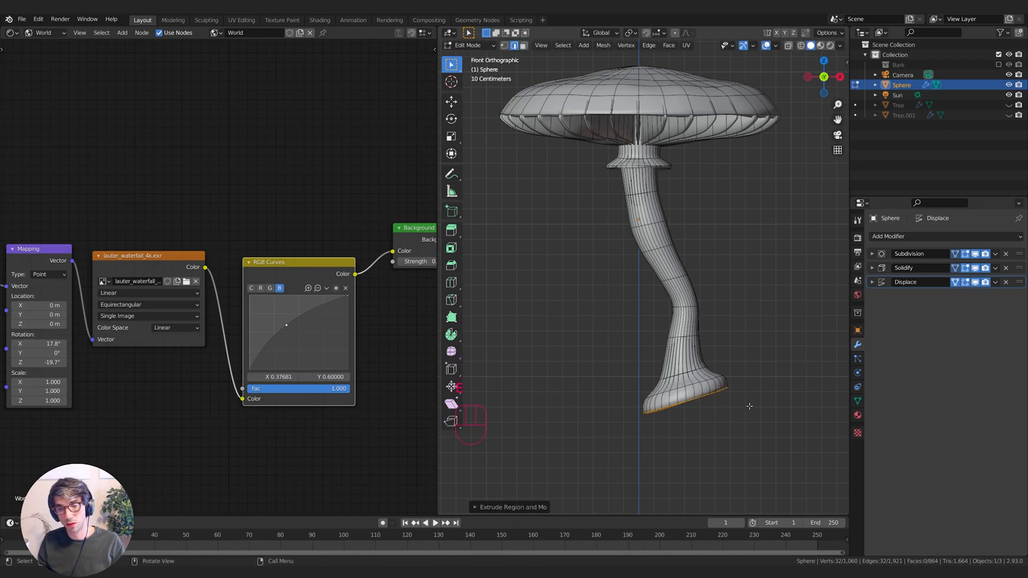
key(s)
click(755, 405)
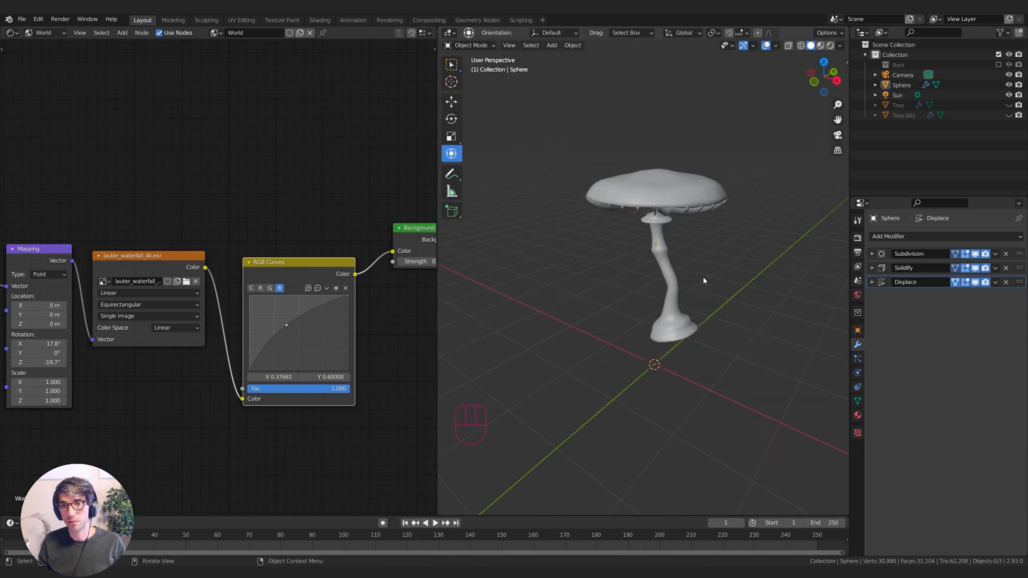
Step: Reopen the mushroom mesh in Edit Mode and frame it in front orthographic view
middle_drag(703, 280, 722, 224)
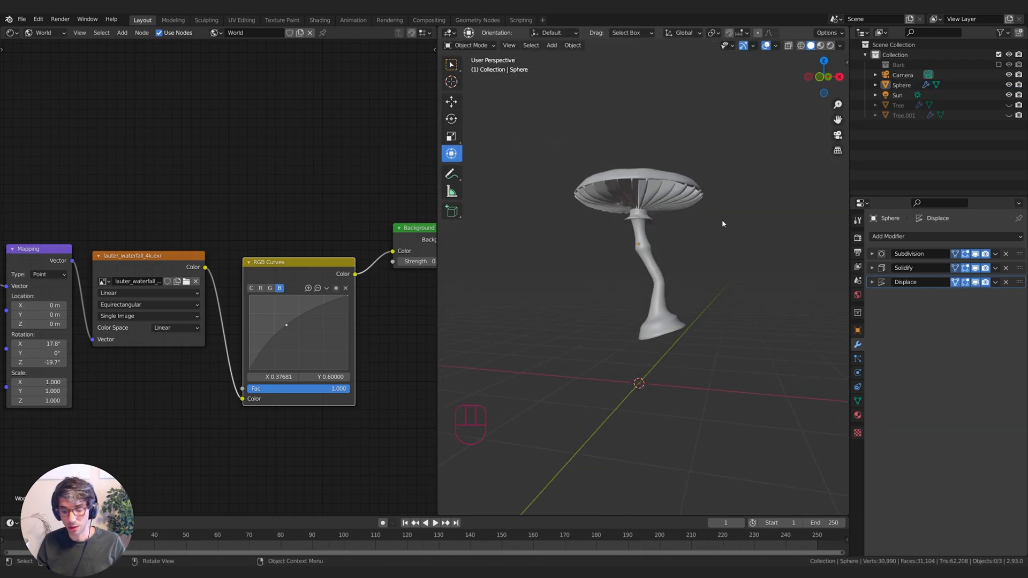
key(KP_1)
key(Tab)
scroll(707, 196, up, 3)
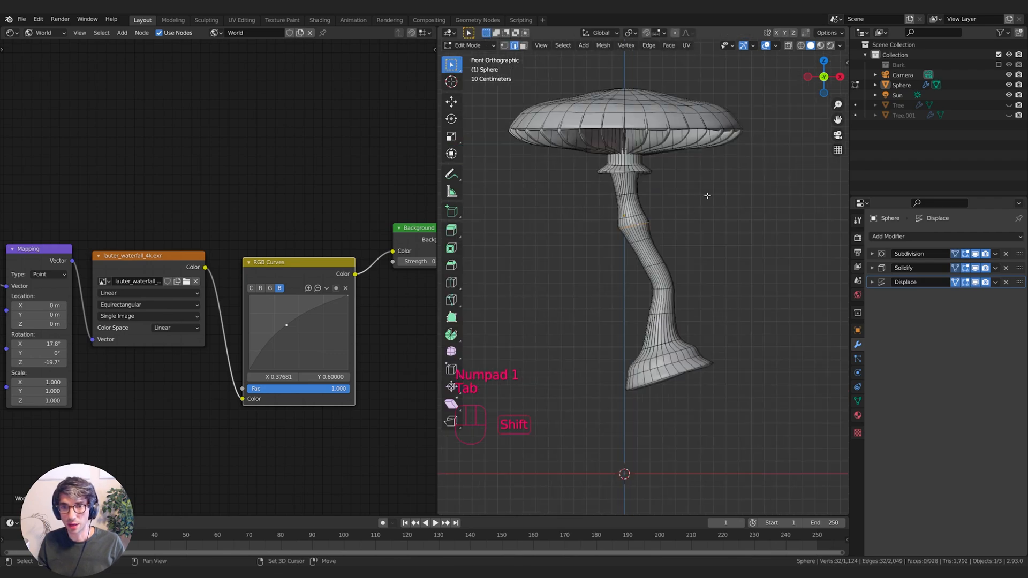
shift+middle_drag(707, 196, 700, 227)
key(l)
key(l)
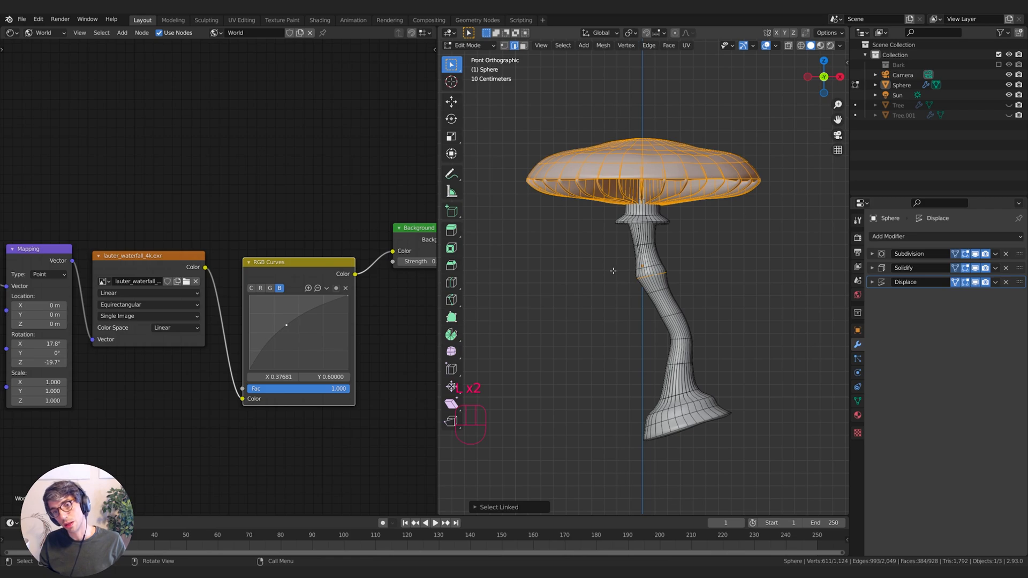
key(alt+z)
key(alt+a)
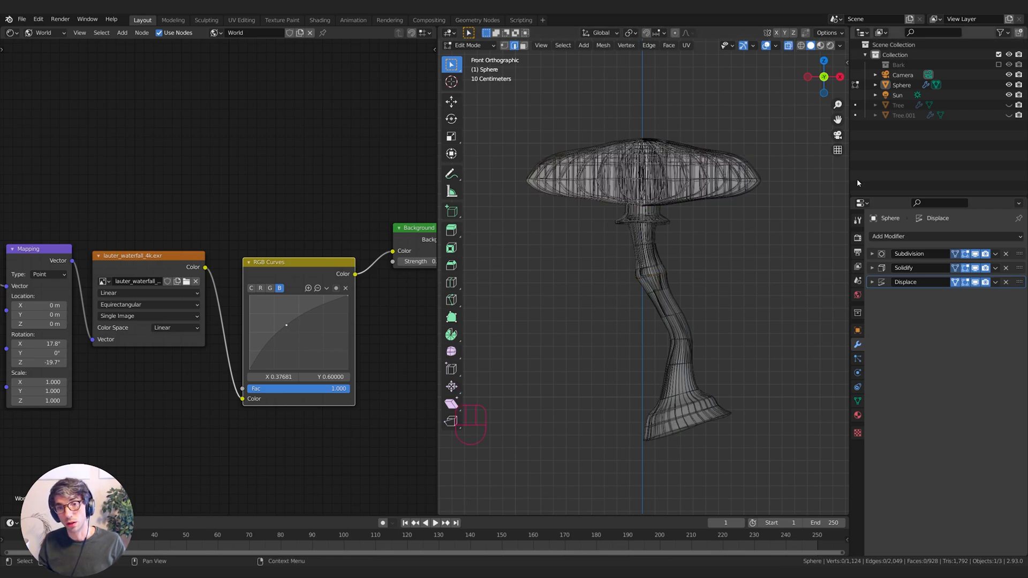
key(b)
drag(616, 257, 786, 340)
click(755, 302)
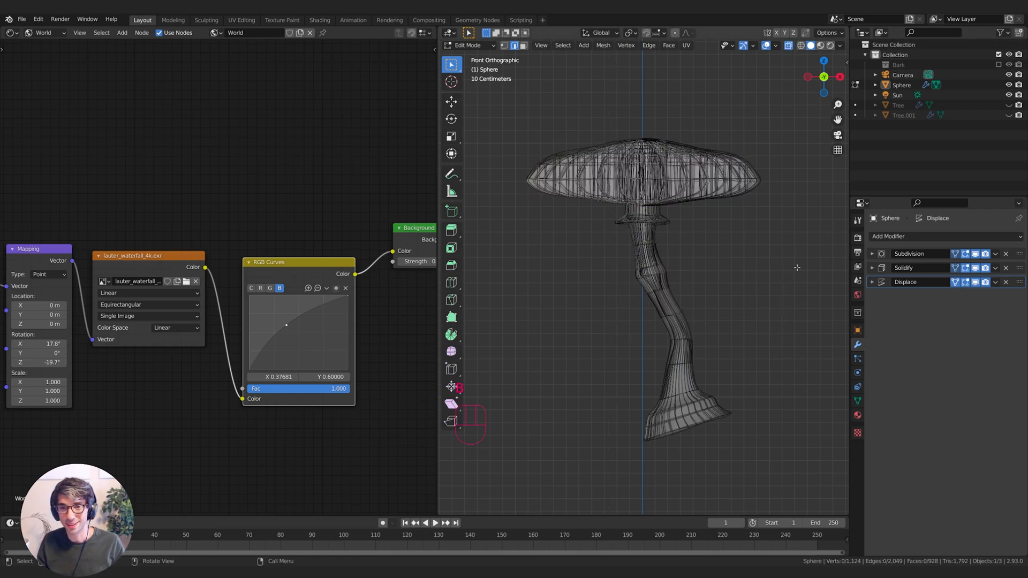
click(787, 45)
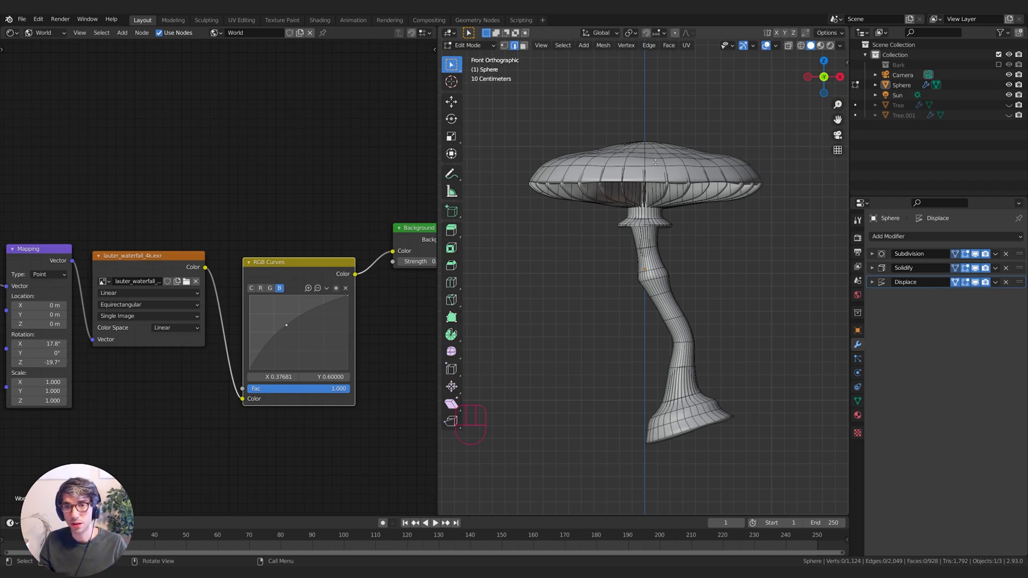
Step: Select the linked cap and gill geometry and rotate it on top of the stem
key(l)
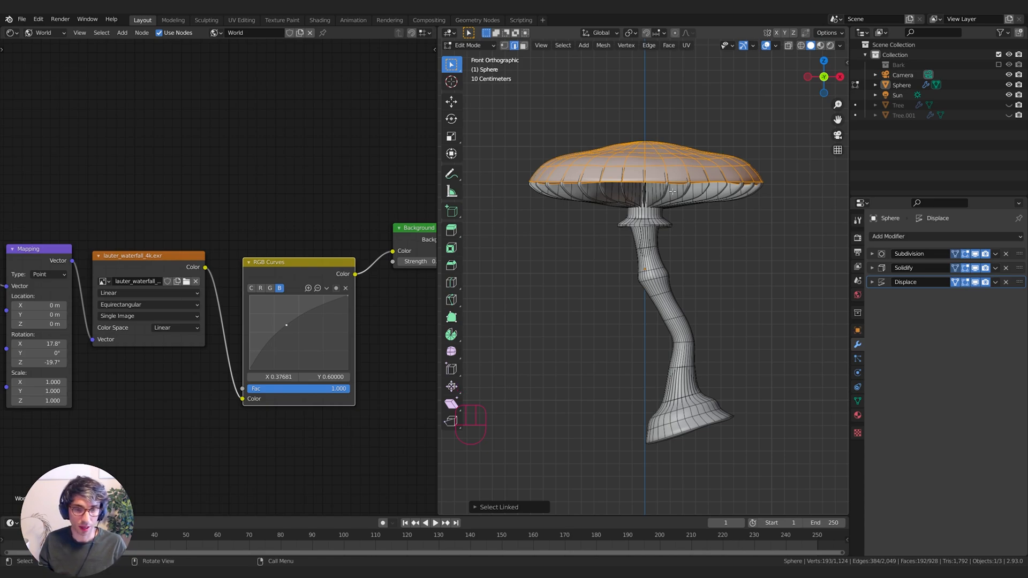
key(l)
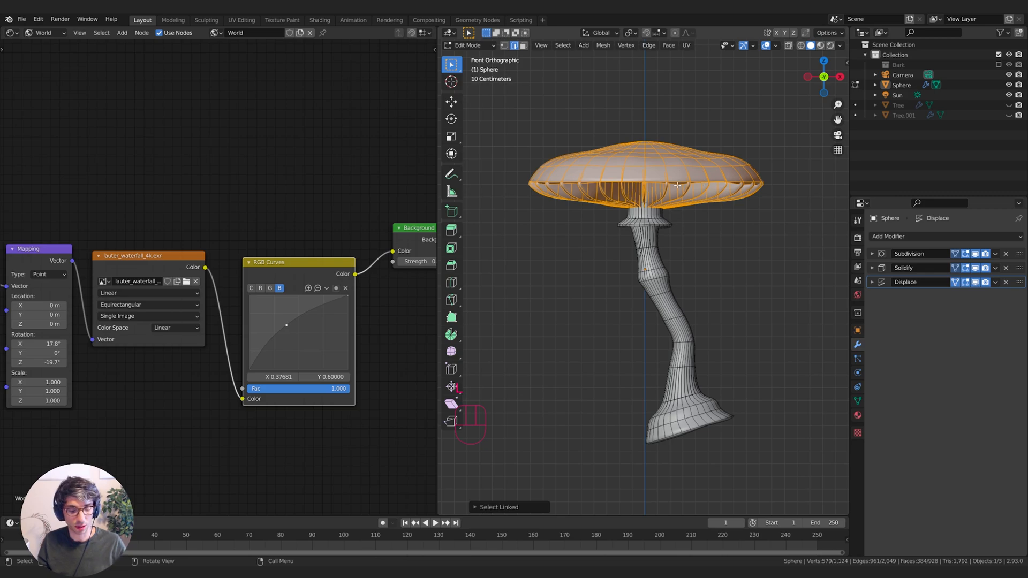
key(g)
right_click(791, 165)
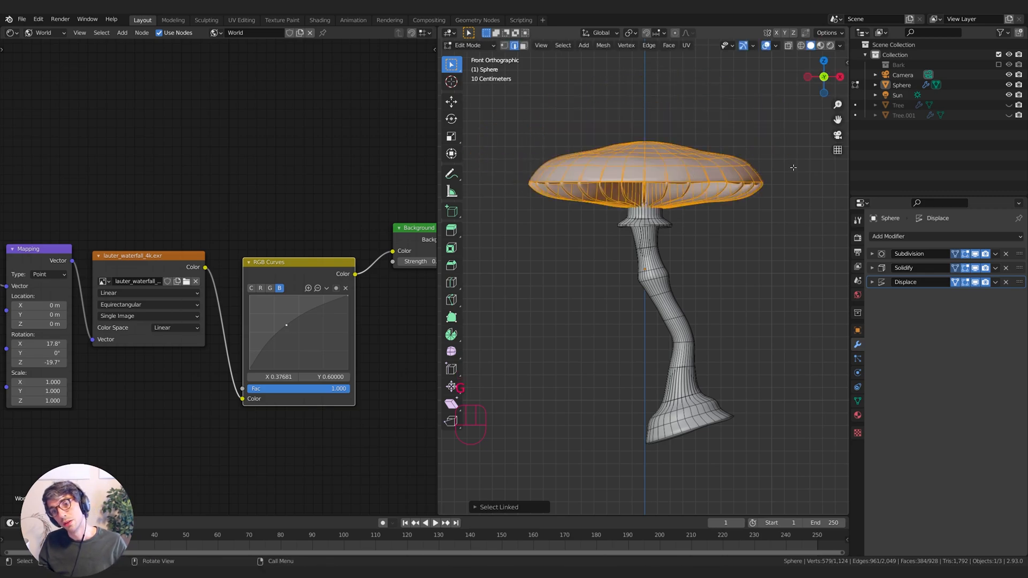
key(r)
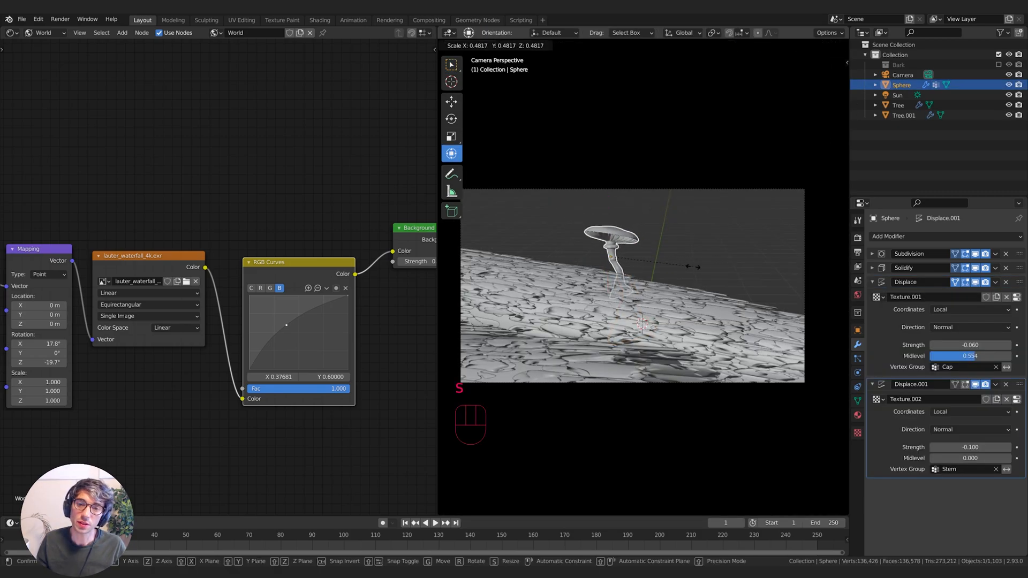
Step: Scale the mushroom to about 0.48 in camera view, then move it onto the log along Y and rotate it
click(690, 266)
key(g)
click(688, 248)
key(g)
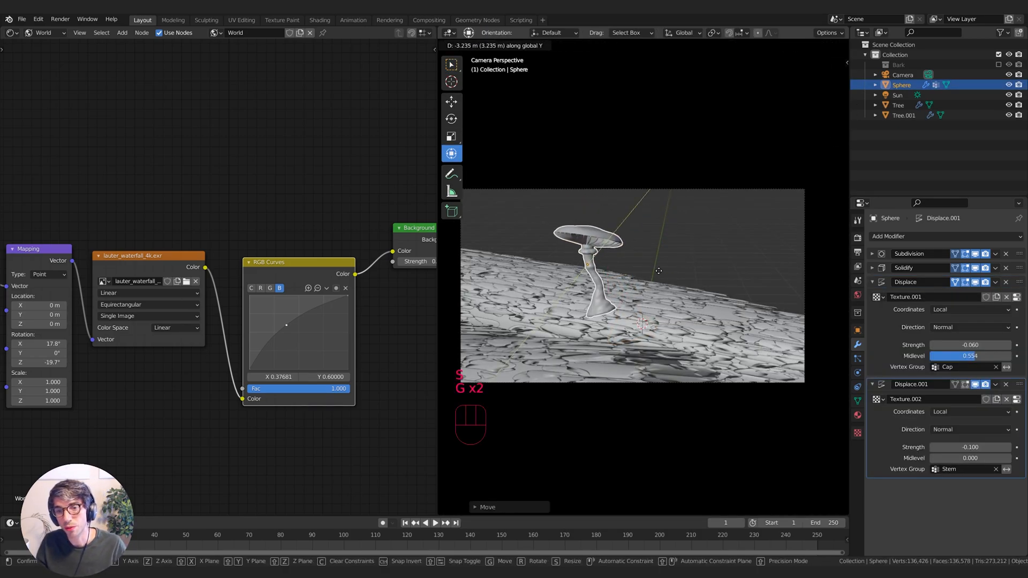
key(r)
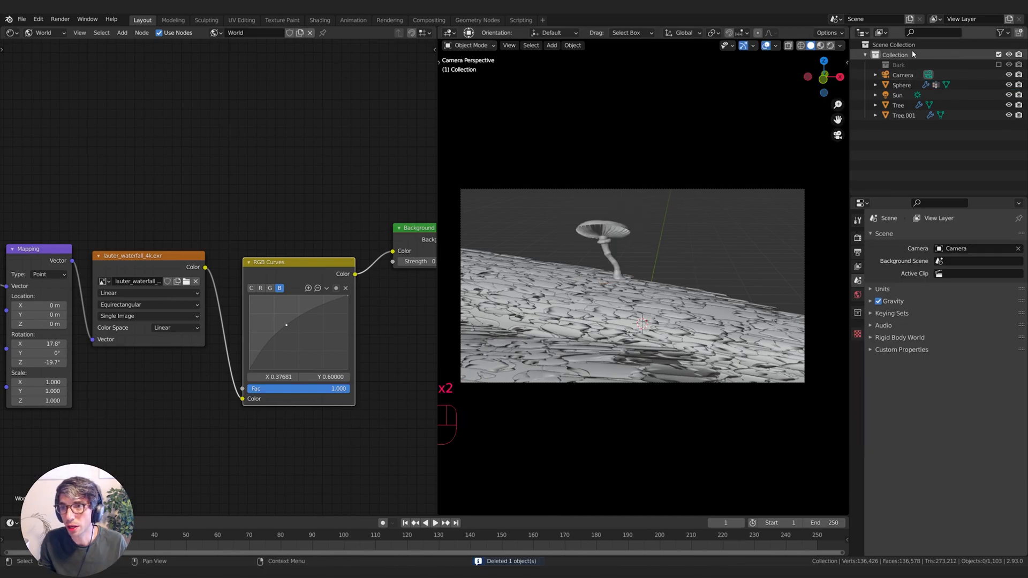
Step: Create a new collection inside Collection and name it Musrooms
click(913, 55)
click(1018, 32)
double_click(907, 75)
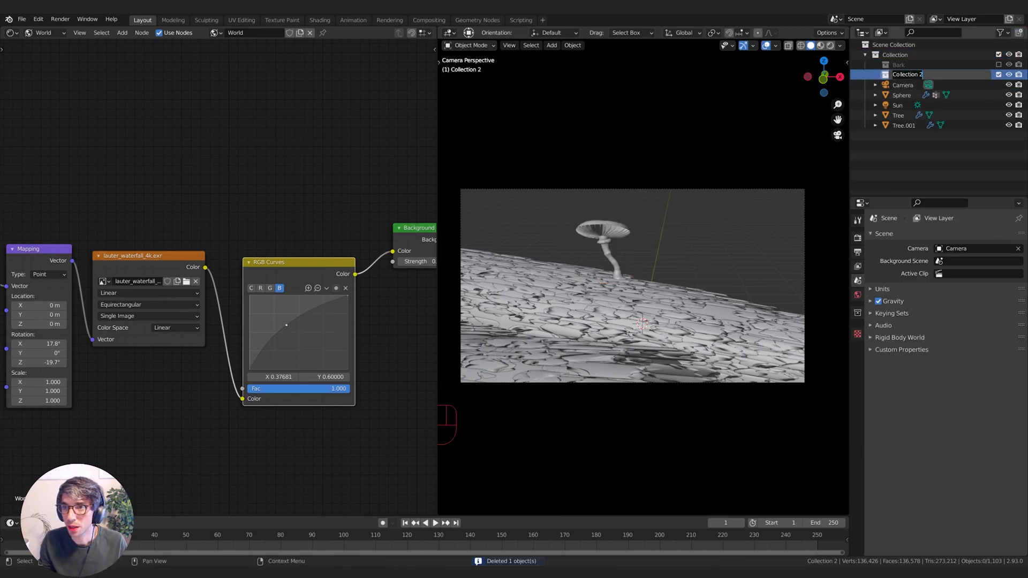
text(Musrooms)
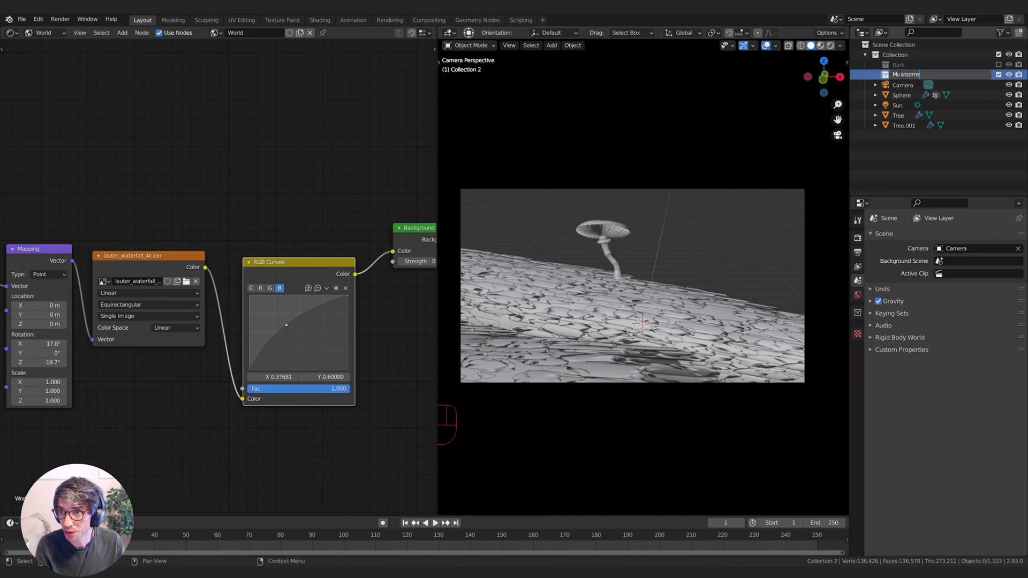
key(Return)
Step: Rename the Sphere object as Mushroom and move it into the Musrooms collection
click(900, 95)
double_click(899, 95)
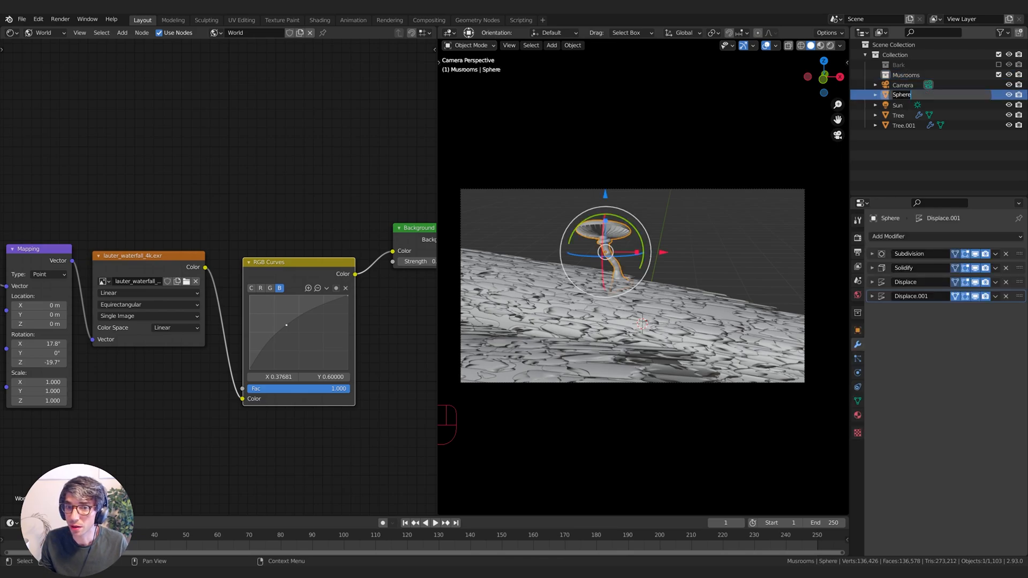
text(Mushroom)
key(Return)
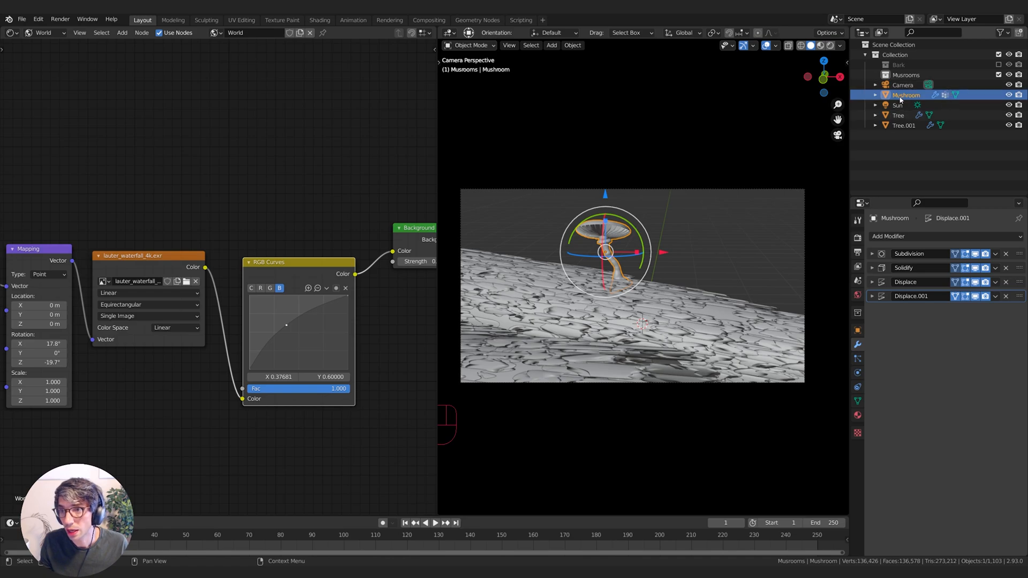
drag(901, 97, 913, 76)
Step: Duplicate the Tree object in place and remove the GeometryNodes modifier from the copy
click(898, 105)
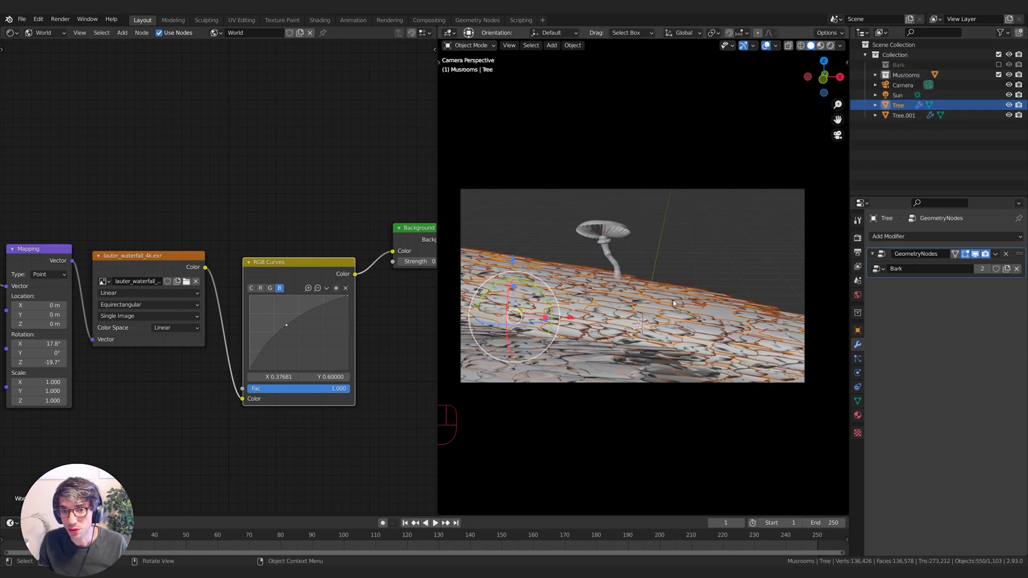
key(shift+d)
right_click(655, 286)
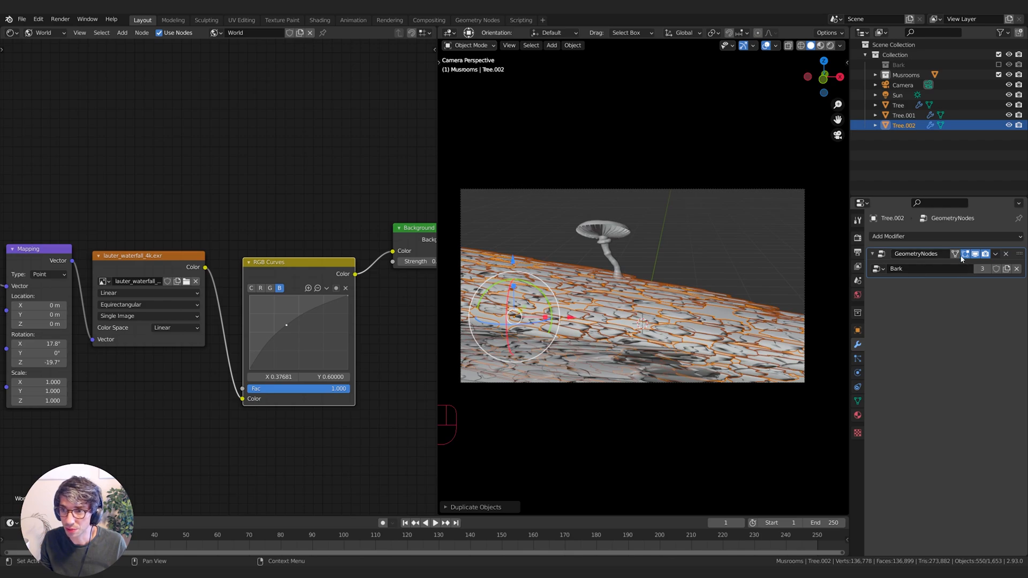
click(1005, 254)
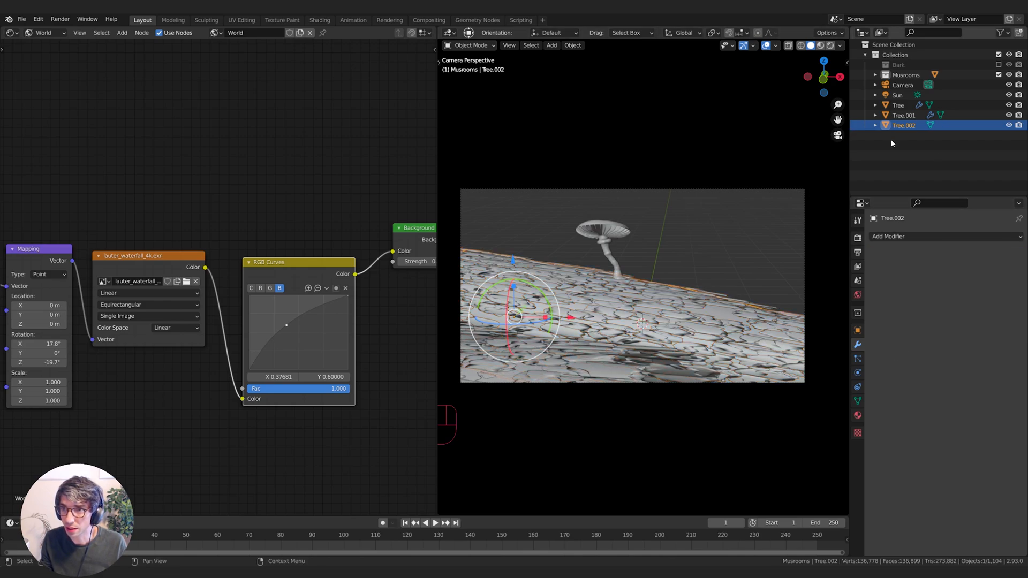
Step: Hide Tree and Tree.001 in the viewport and open Tree.002 in Edit Mode with face selection
click(1008, 115)
click(1009, 105)
key(Tab)
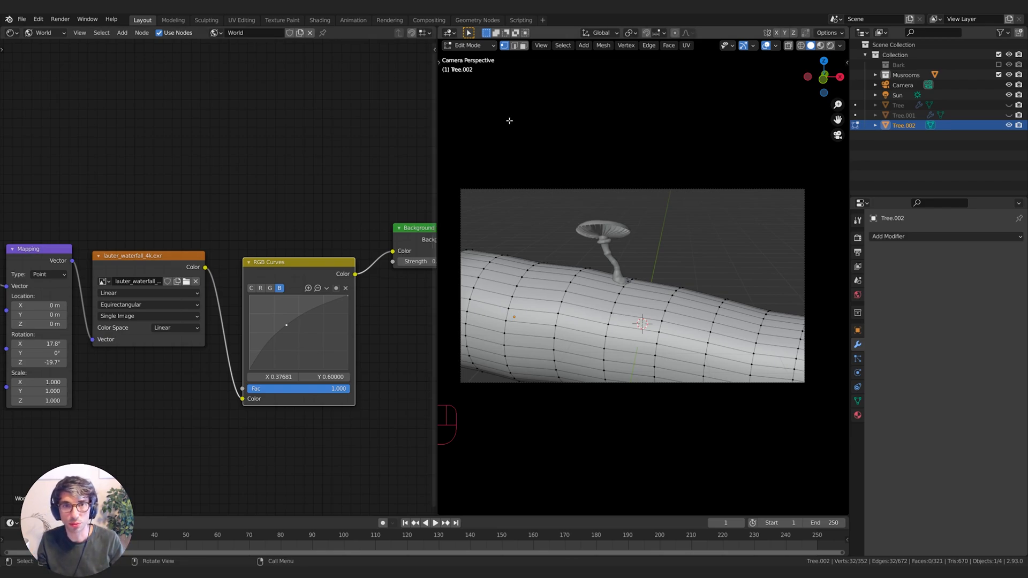
click(524, 45)
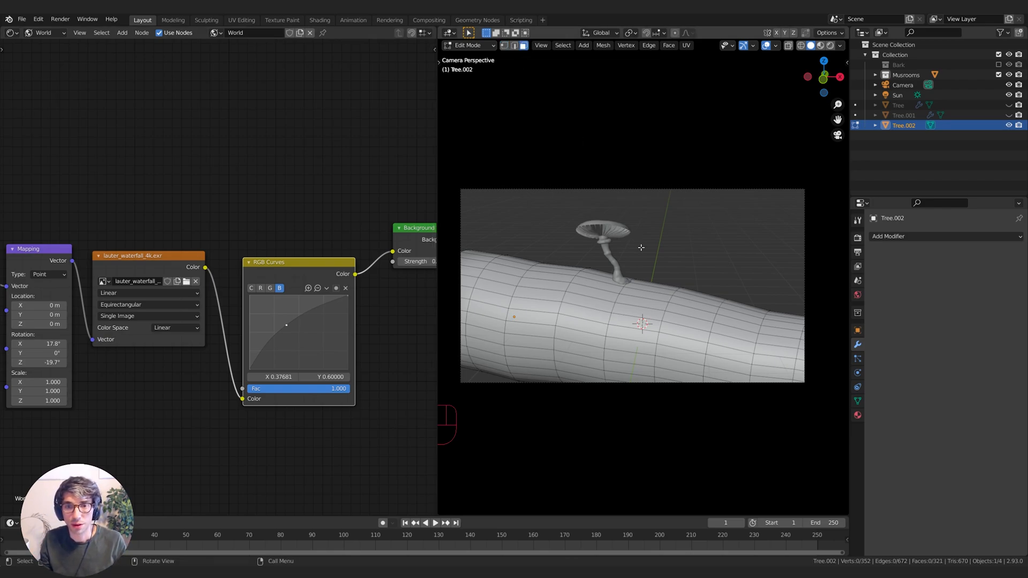
Step: Select the face loop along the top of the log and grow the selection by one ring of faces
alt+click(624, 285)
alt+shift+click(677, 289)
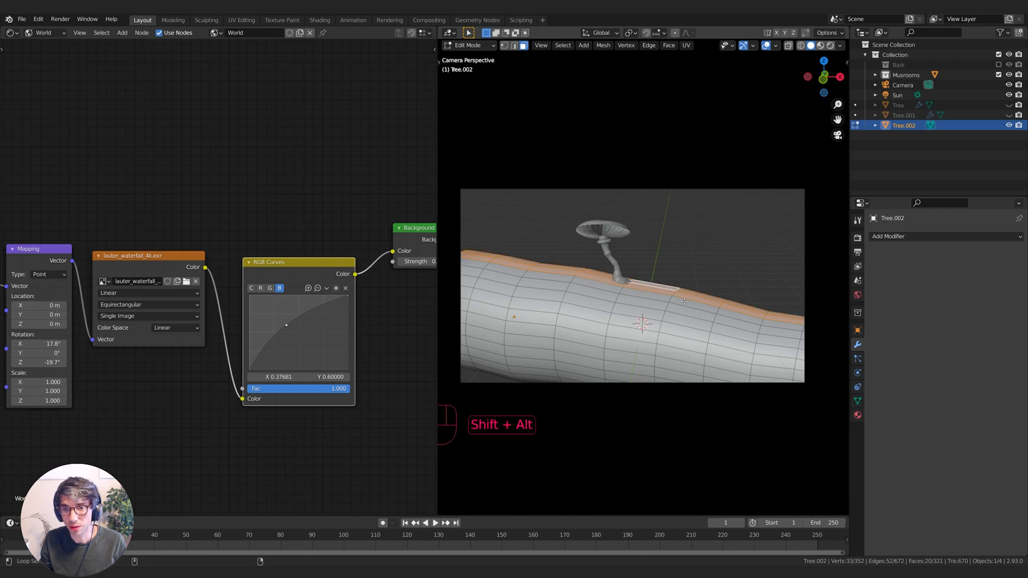
key(ctrl+KP_Add)
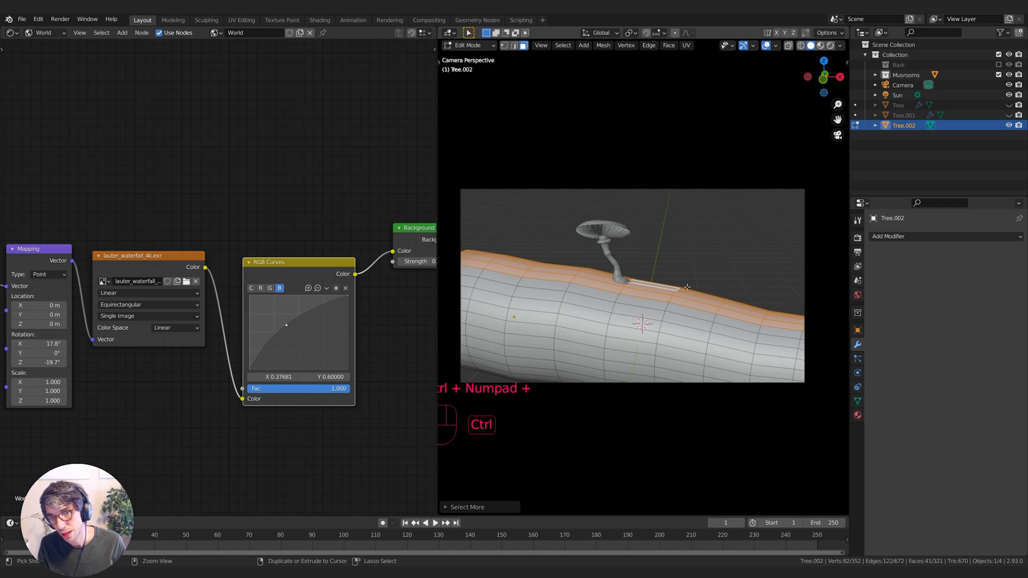
key(ctrl+KP_Add)
key(ctrl+KP_Subtract)
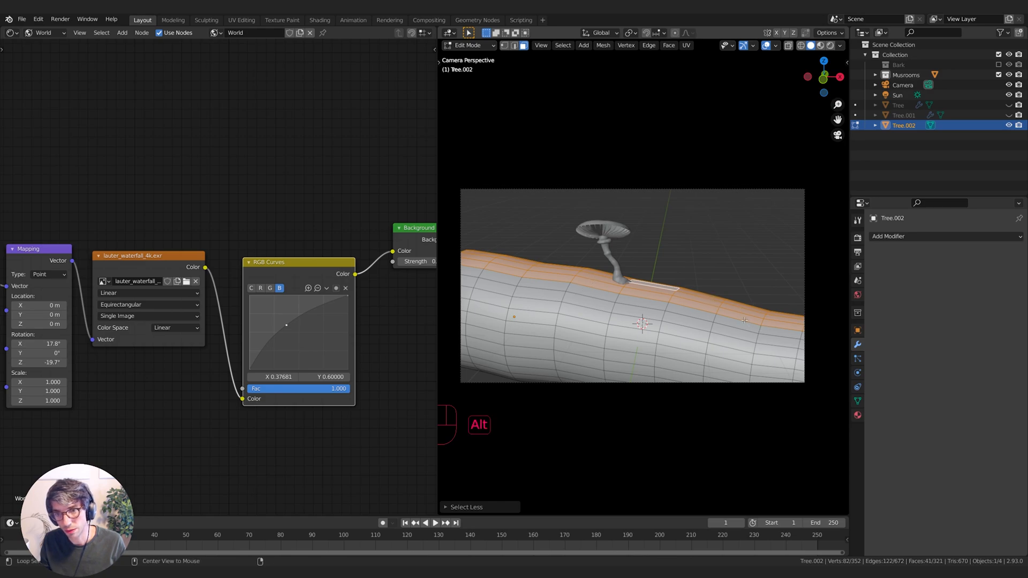
Step: Circle-deselect the faces at both ends of the strip, keeping only those within the camera frame
key(c)
shift+drag(750, 296, 801, 315)
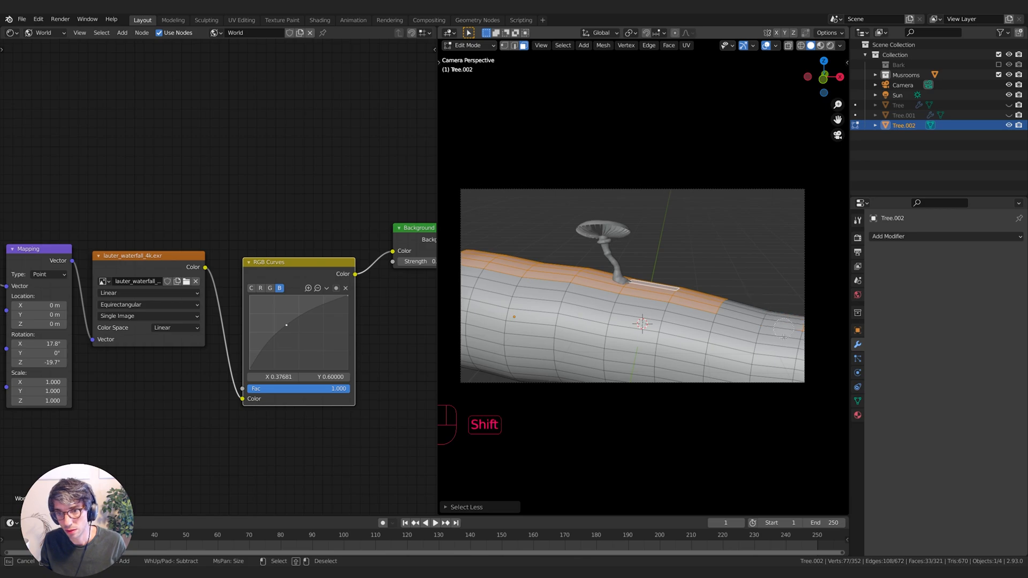
right_click(615, 356)
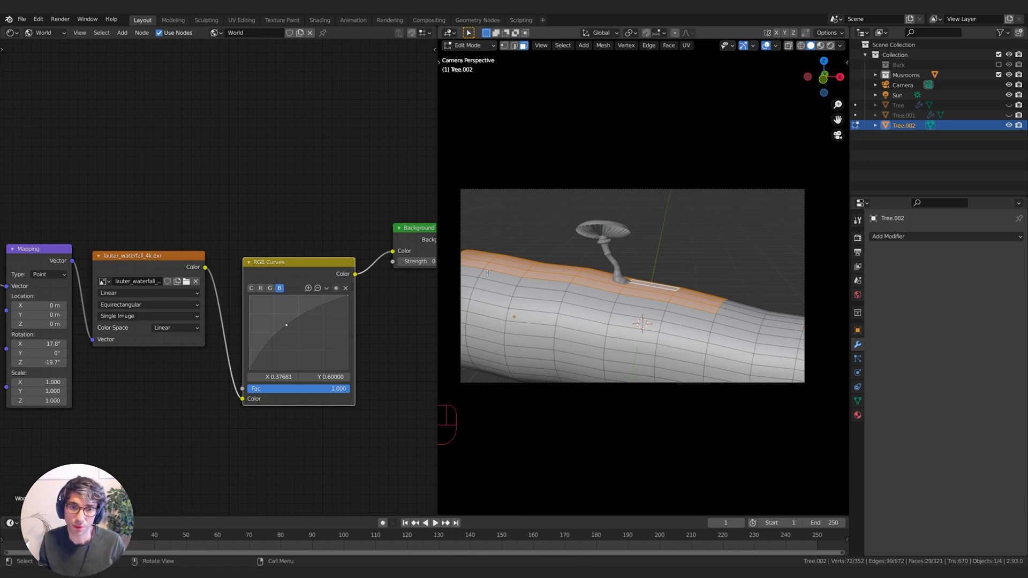
key(c)
shift+drag(474, 246, 471, 259)
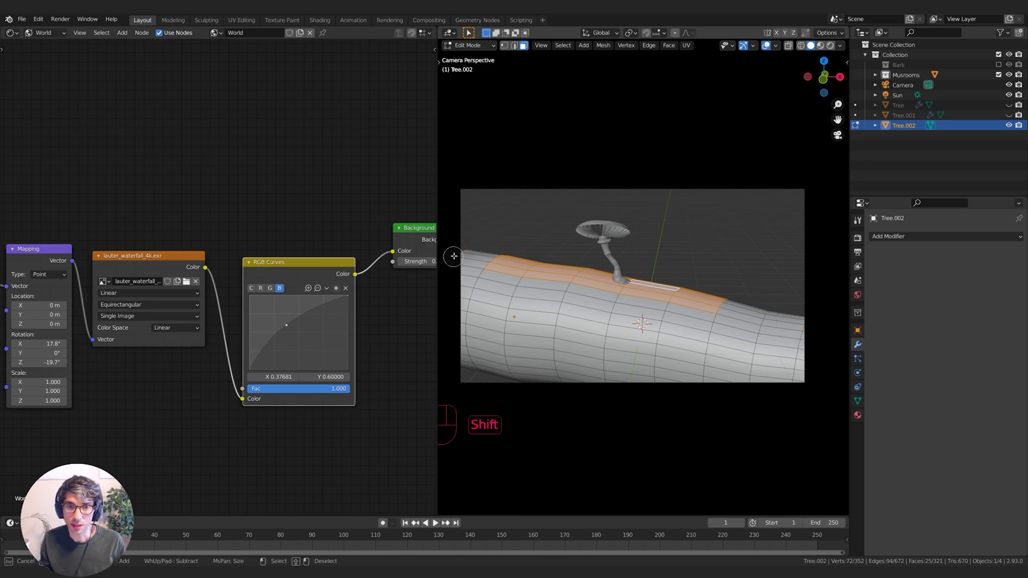
right_click(454, 256)
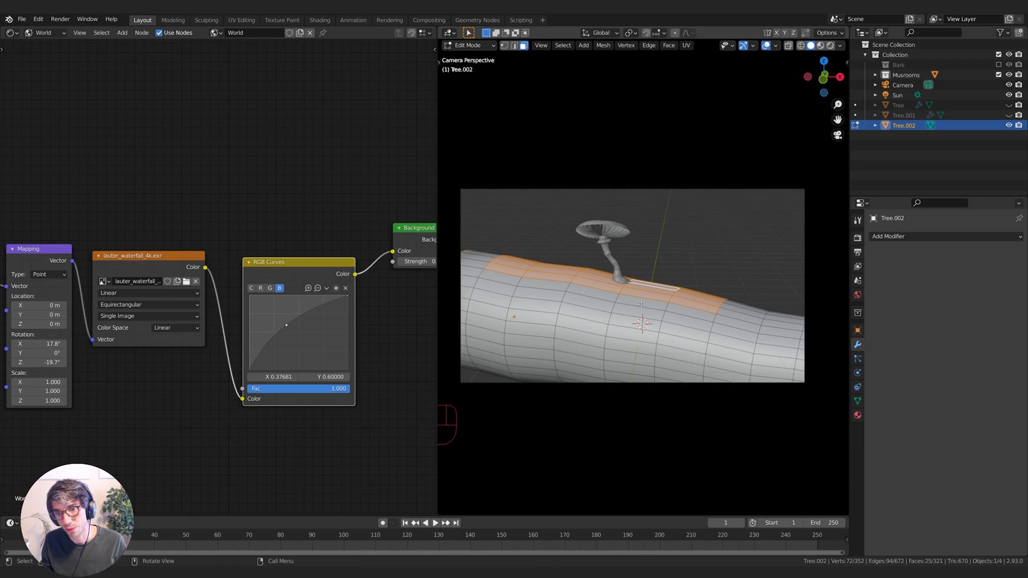
Step: Trim the stray faces out of the selection so only the patch on the log's top around the mushroom remains selected
middle_drag(584, 270, 578, 313)
shift+click(578, 313)
mouse_move(750, 278)
middle_down()
mouse_move(583, 303)
mouse_move(648, 324)
middle_up()
key(c)
mouse_move(694, 326)
mouse_down()
mouse_move(687, 333)
mouse_move(701, 342)
mouse_move(650, 363)
mouse_up()
right_click(665, 355)
scroll(705, 285, up, 3)
mouse_move(657, 301)
middle_down()
mouse_move(706, 285)
mouse_move(696, 300)
middle_up()
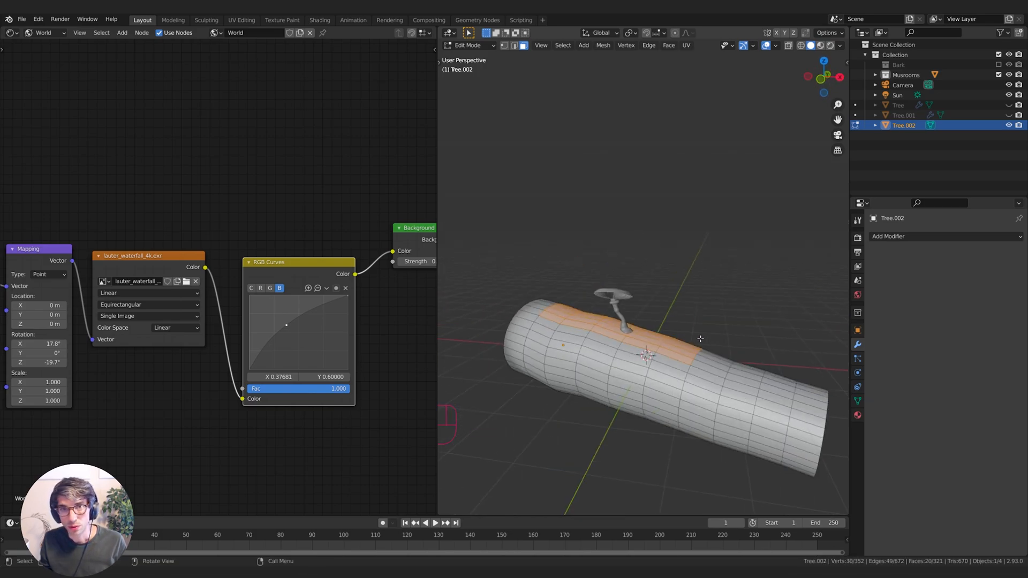
Step: Invert the selection, delete the rest of the Tree.002 mesh, and return to Object Mode in camera view
click(562, 46)
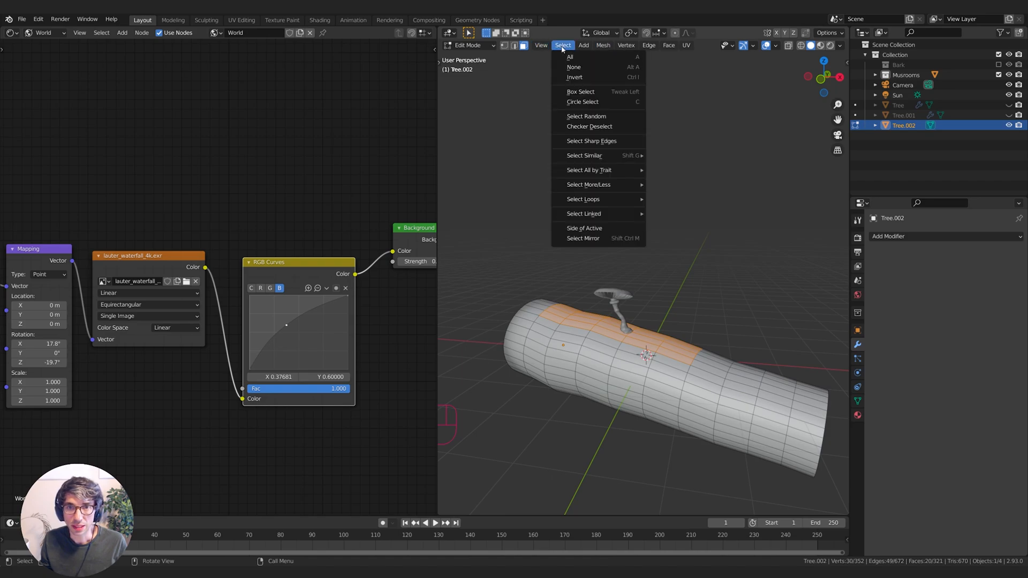
click(574, 77)
middle_drag(672, 186, 658, 290)
key(x)
click(646, 194)
key(Tab)
key(KP_0)
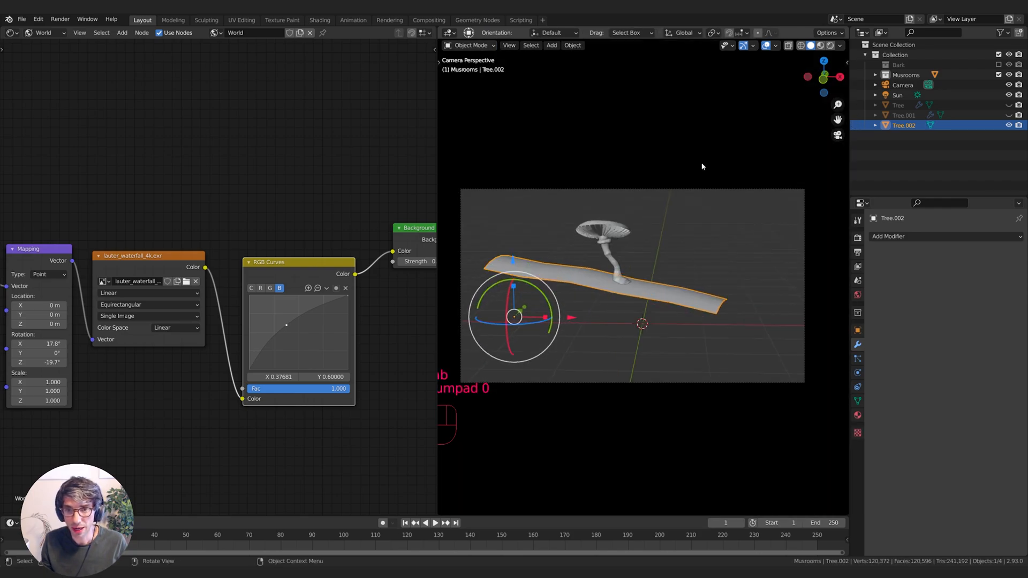
Step: Rename the trimmed log patch object Tree.002 as MusroomPlacement
double_click(903, 125)
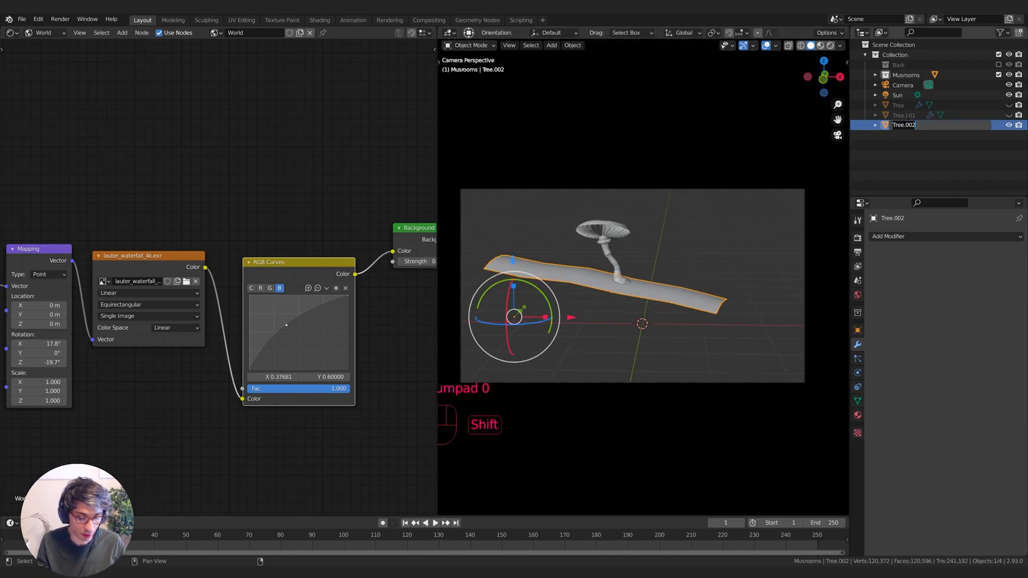
text(MusroomPlacee)
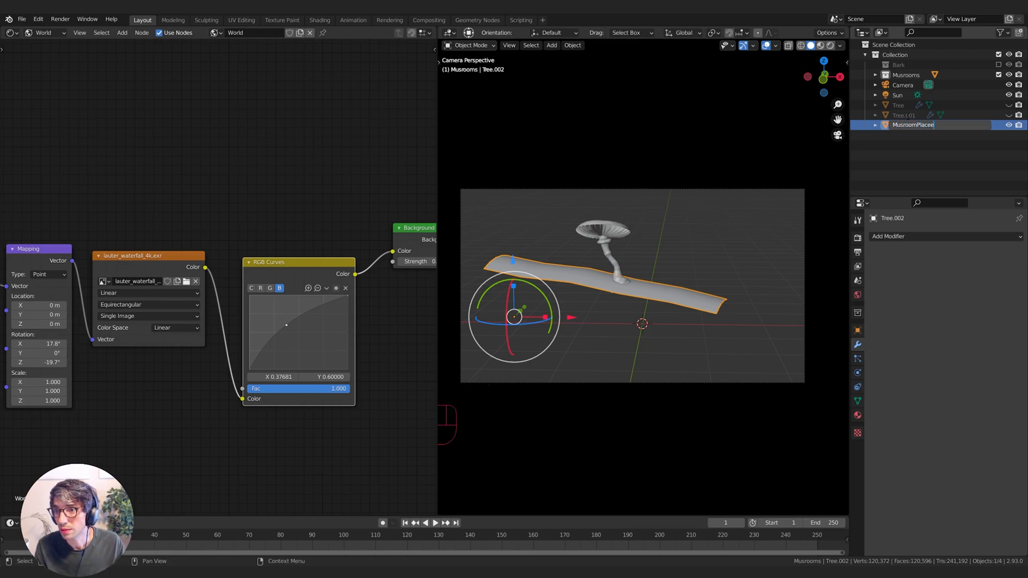
key(BackSpace)
text(ment)
key(Return)
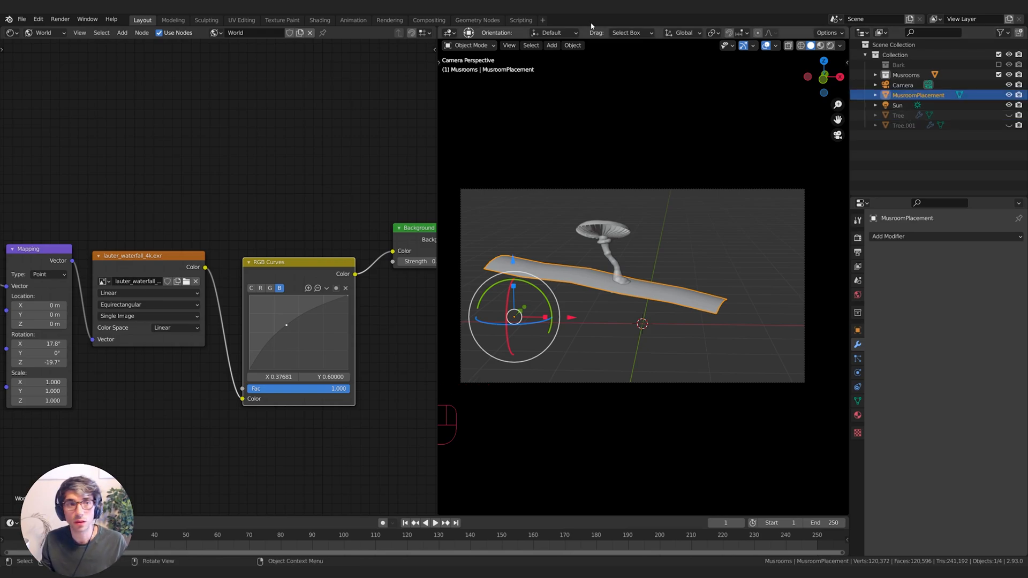
Step: Switch the World node editor to the Geometry Node Editor and create a node tree named Mushrooms on MusroomPlacement
click(11, 33)
click(11, 33)
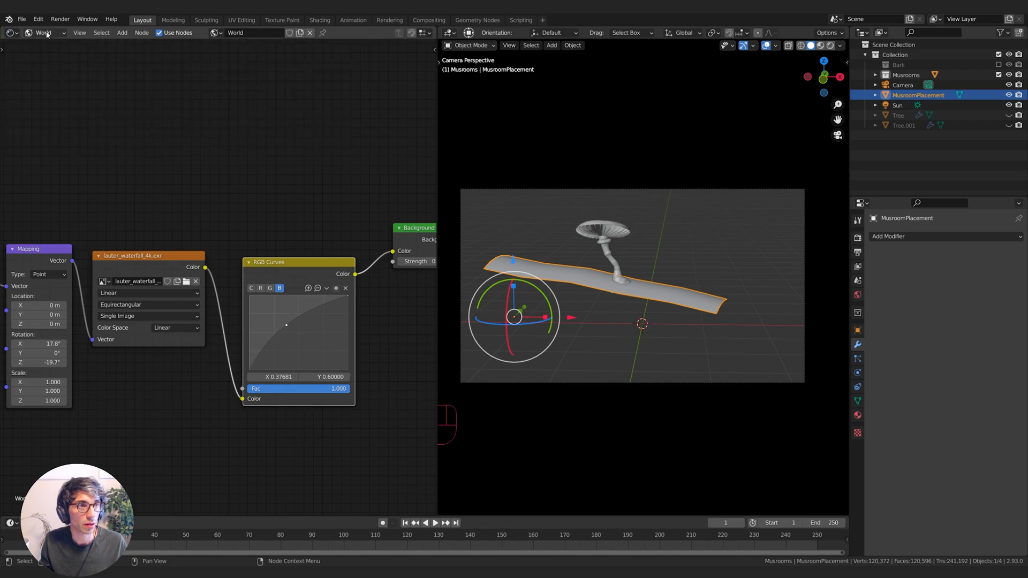
click(10, 33)
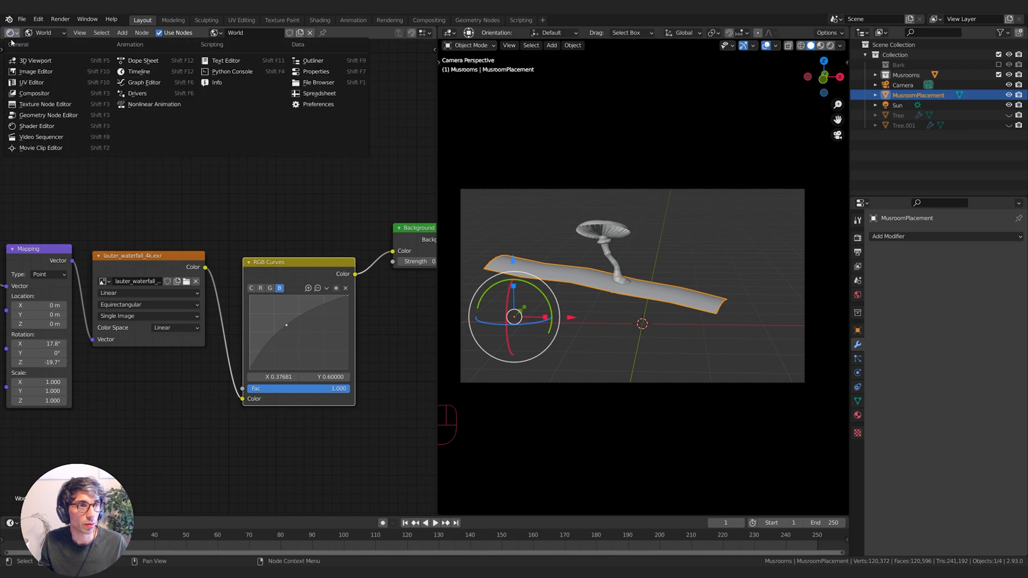
click(49, 115)
click(218, 32)
double_click(219, 33)
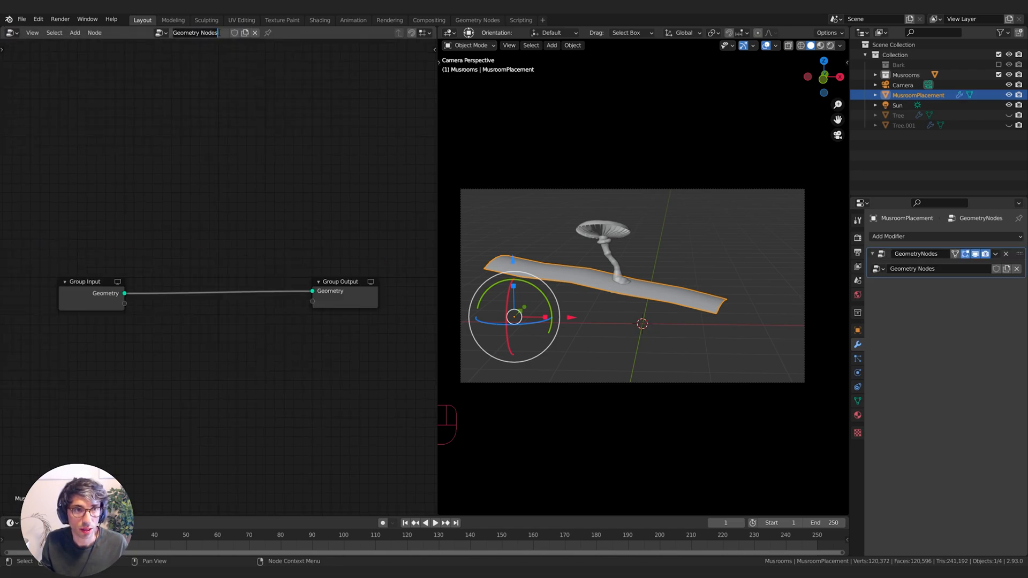
text(Mushrooms)
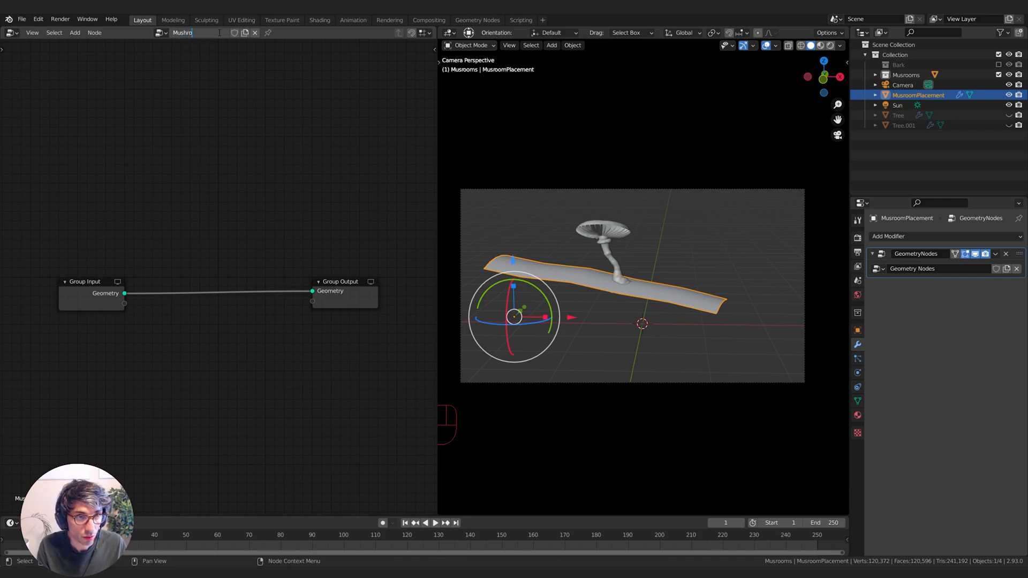
key(Return)
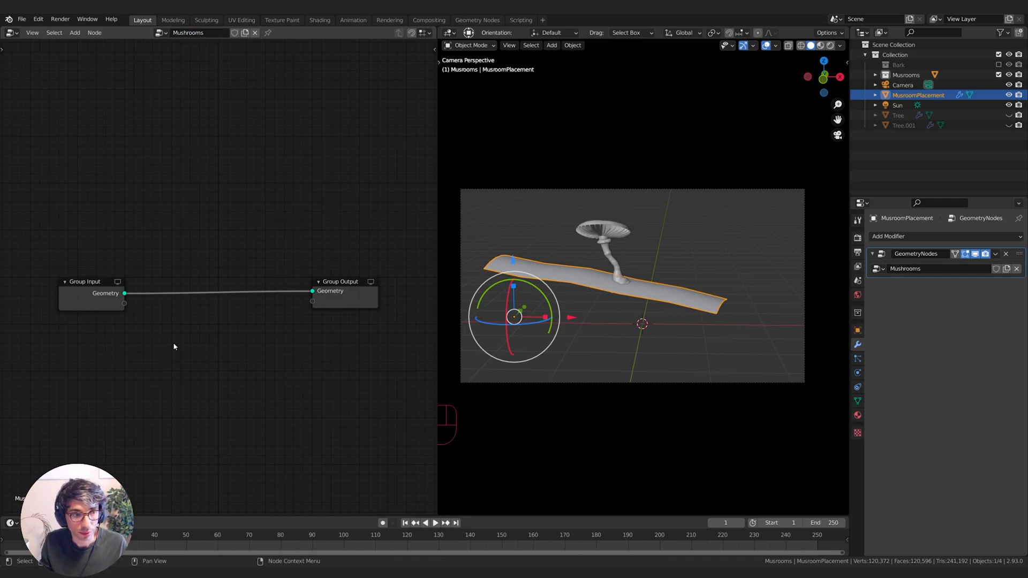
Step: Insert a Point Distribute node between Group Input and Group Output
key(shift+a)
click(168, 290)
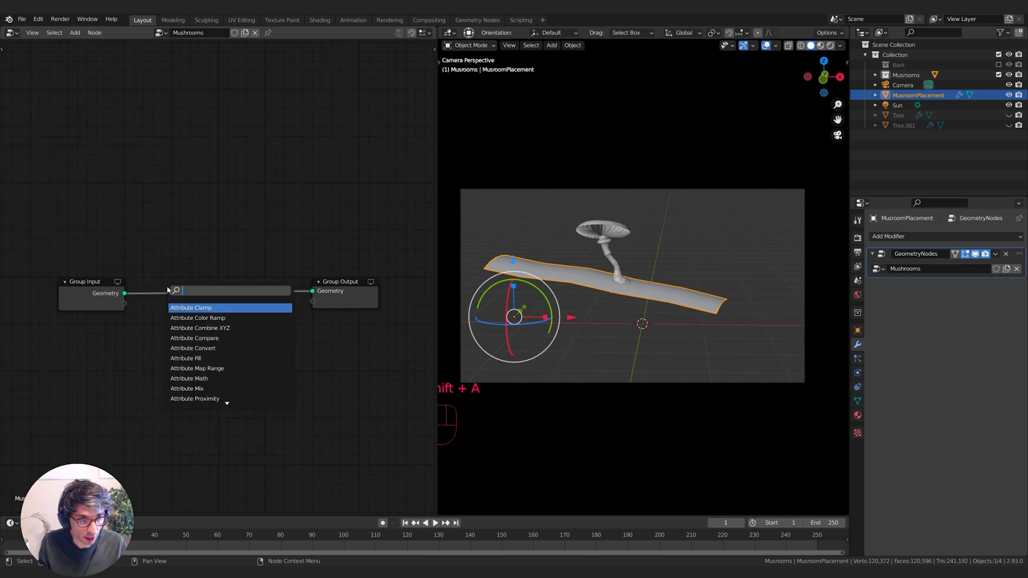
key(shift+a)
click(197, 275)
text(p)
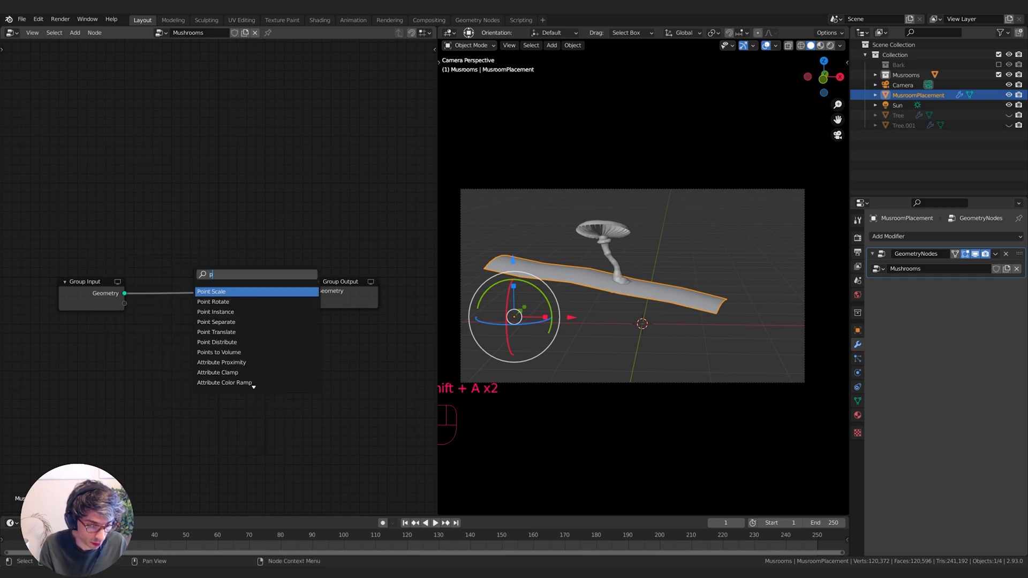
text(oint)
key(Down)
key(Down)
key(Down)
key(Down)
key(Down)
key(Return)
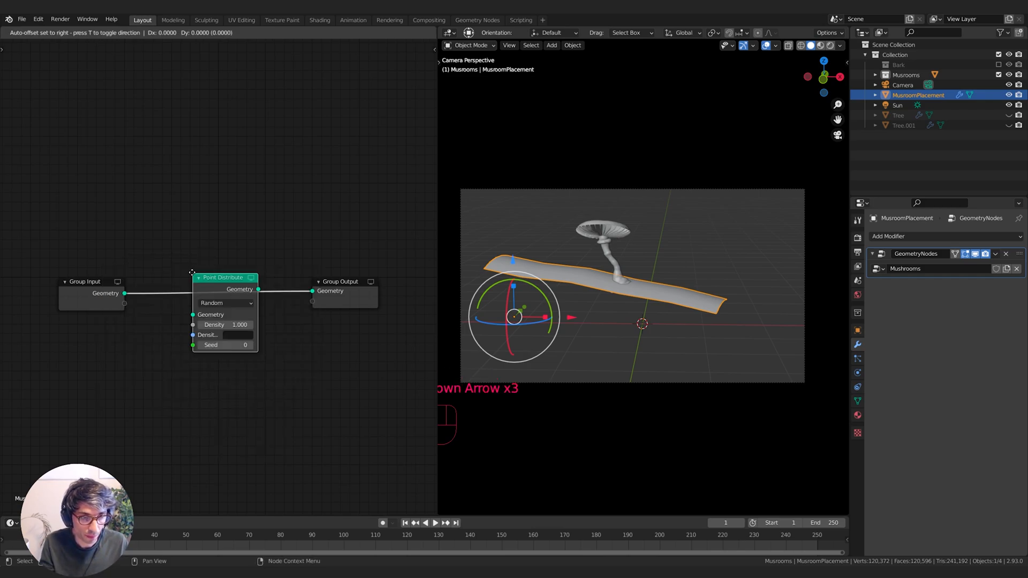
click(166, 267)
middle_drag(282, 325, 296, 330)
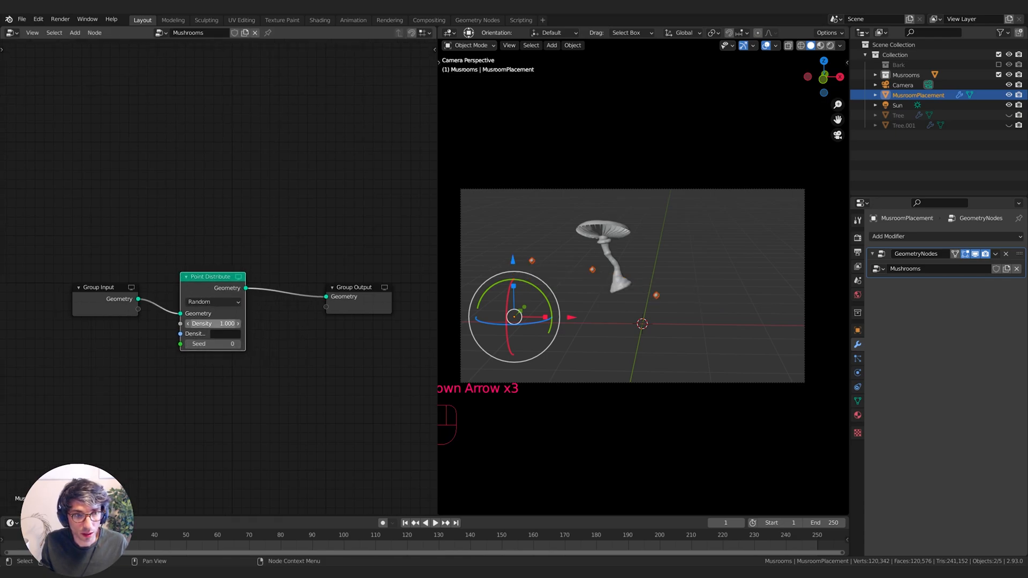
Step: Set the Point Distribute density to 1.3 and spread the three nodes apart
drag(212, 323, 228, 324)
drag(111, 286, 52, 271)
drag(210, 276, 198, 323)
drag(360, 304, 367, 302)
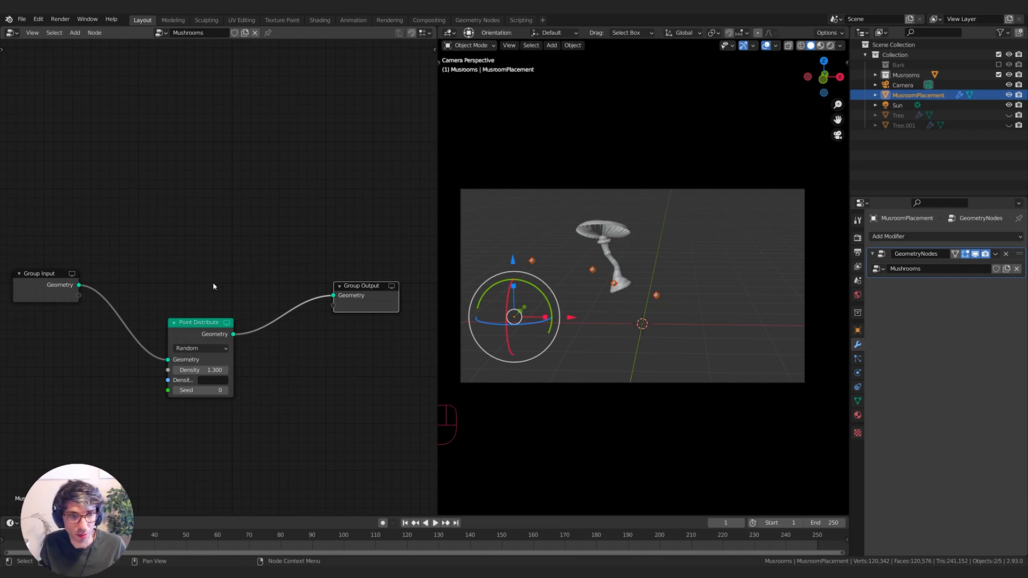
drag(194, 326, 194, 329)
click(308, 295)
Step: Insert a Point Instance node before Group Output and make it instance the Musrooms collection
key(shift+a)
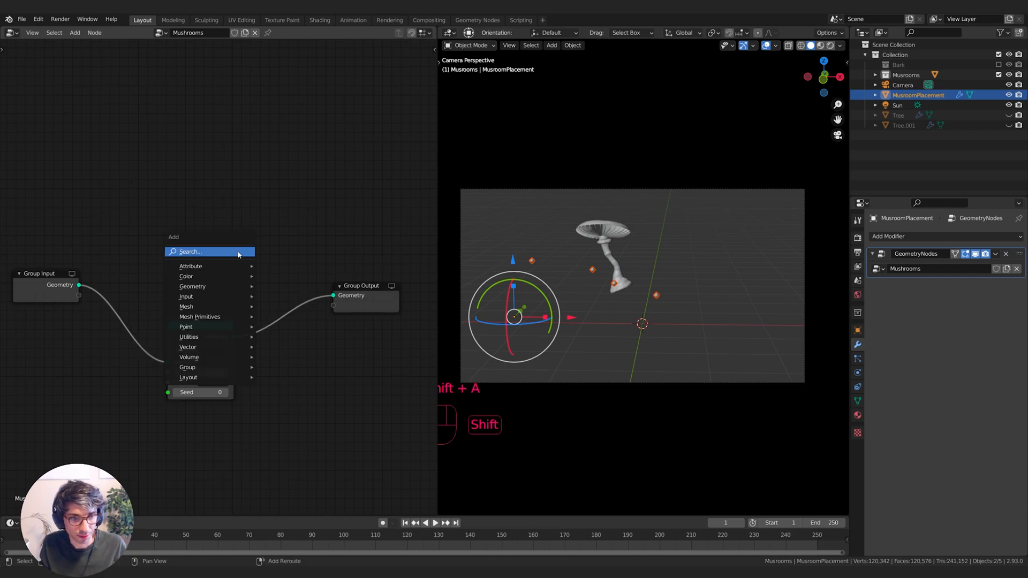
click(239, 249)
text(point)
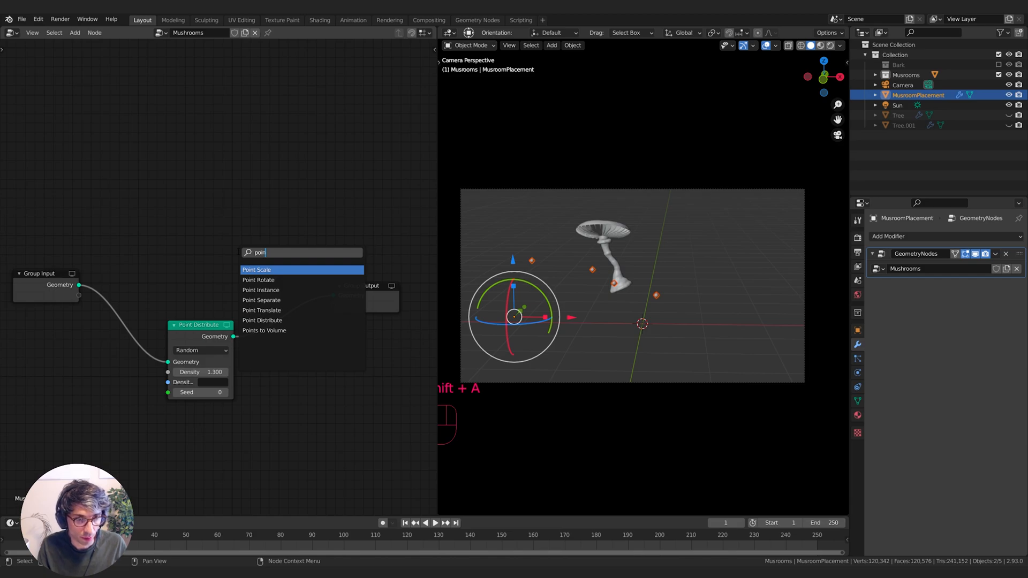
key(Down)
key(Return)
click(271, 289)
click(317, 318)
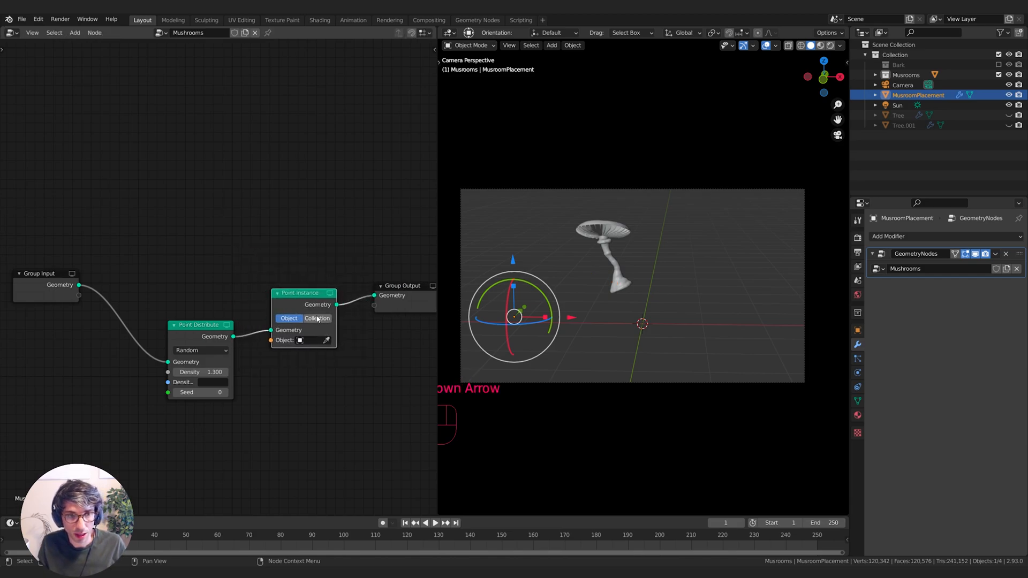
click(313, 352)
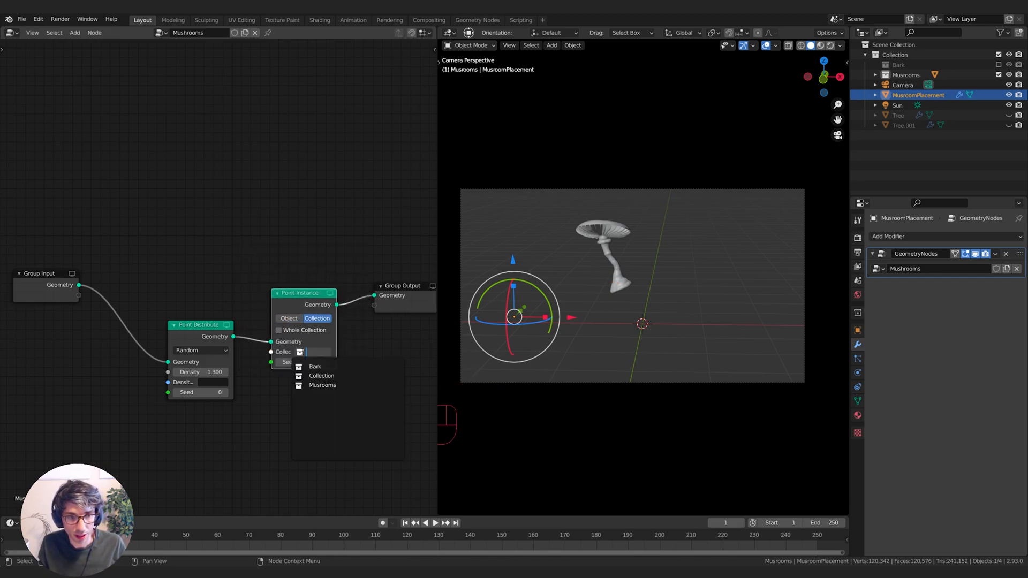
click(369, 385)
middle_drag(316, 408, 322, 410)
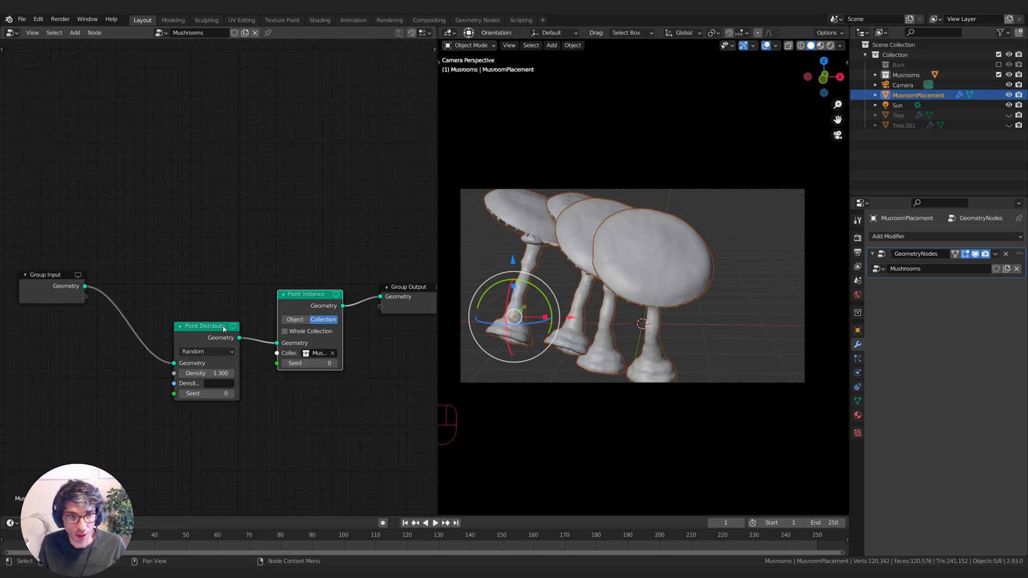
Step: Make room among the nodes and insert an Attribute Randomize node between Point Distribute and Point Instance
drag(223, 325, 208, 314)
mouse_move(195, 361)
mouse_down()
mouse_move(214, 361)
mouse_move(191, 361)
mouse_up()
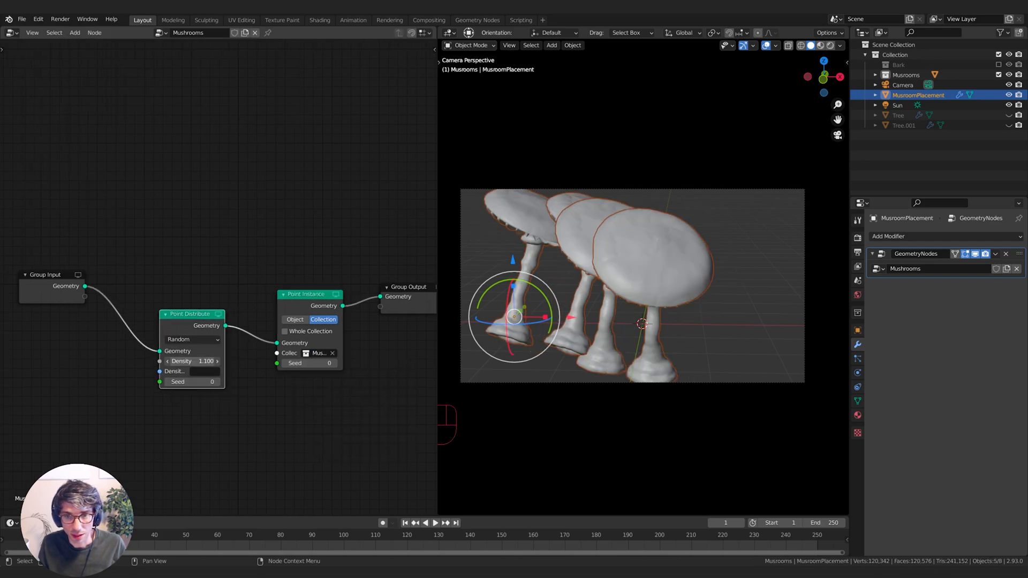
middle_drag(265, 390, 268, 391)
drag(73, 294, 46, 300)
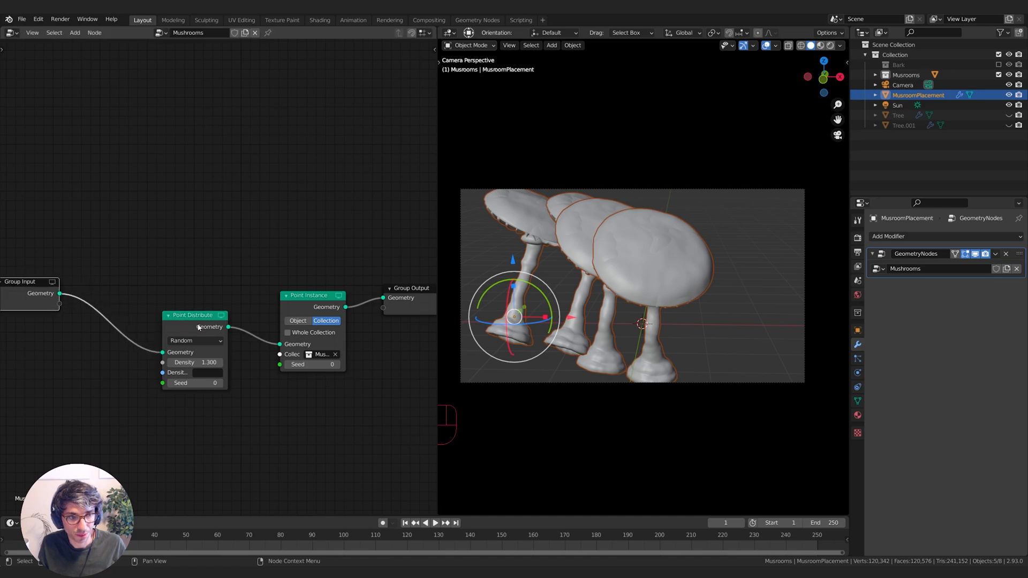
drag(197, 326, 173, 321)
key(shift+a)
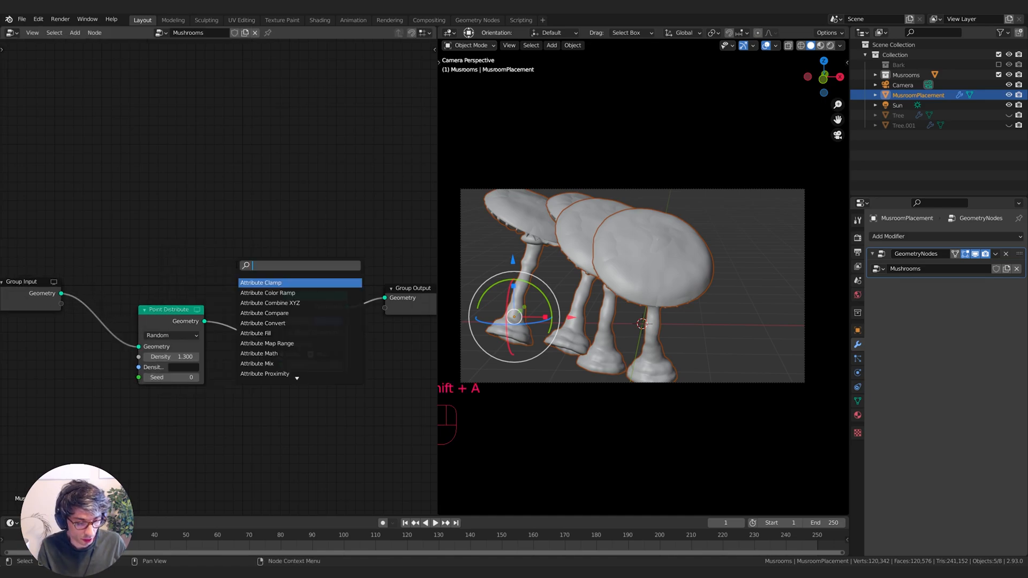
text(rand)
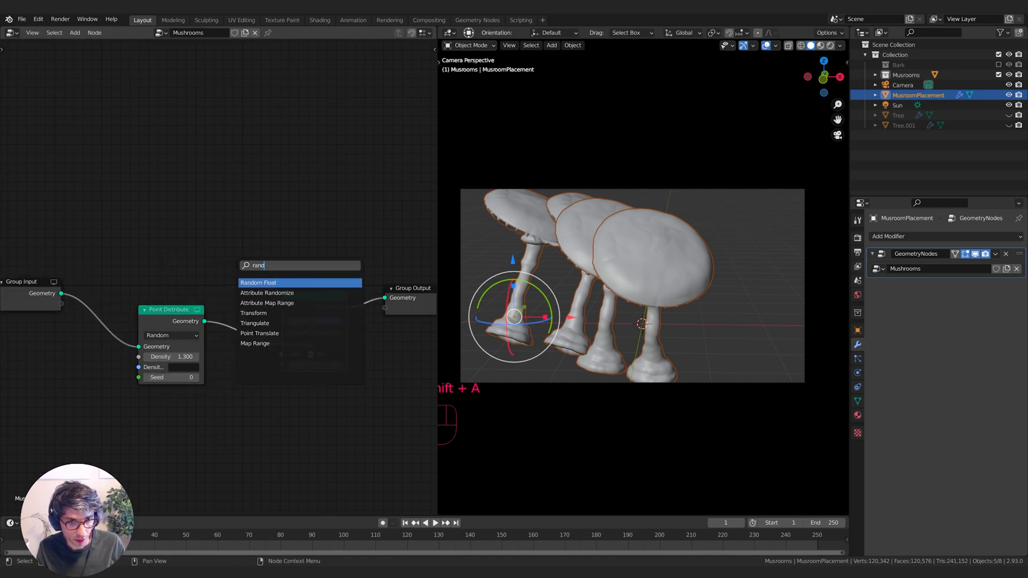
key(Down)
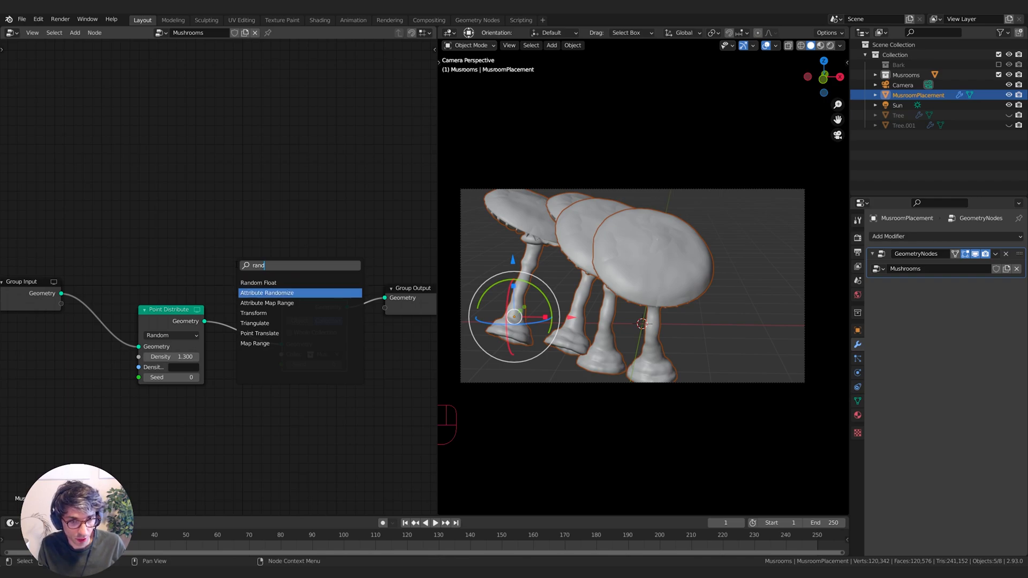
key(Return)
click(308, 241)
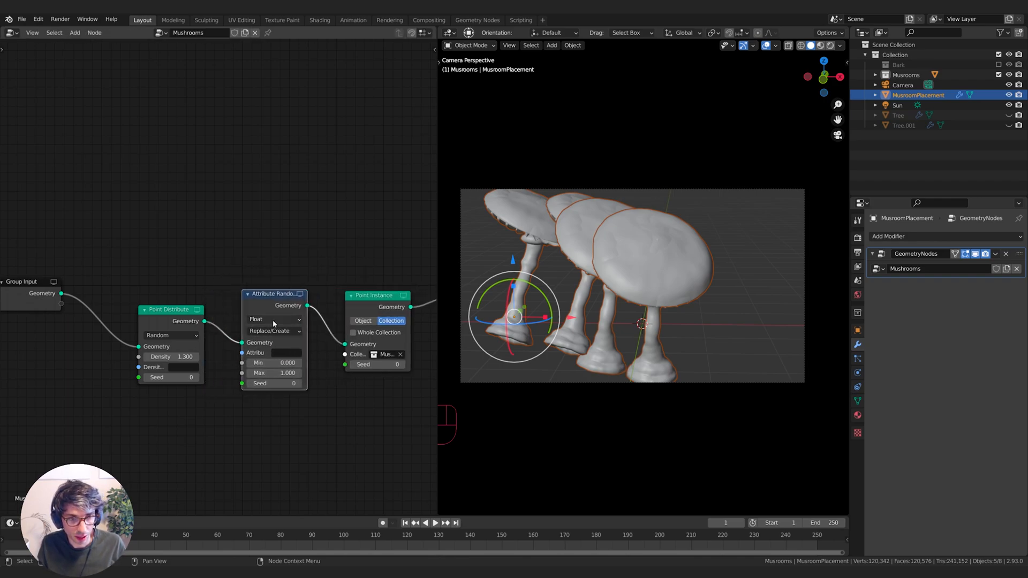
Step: Randomize the scale attribute with a minimum of 0.04 and a maximum of 0.4
click(290, 348)
text(s)
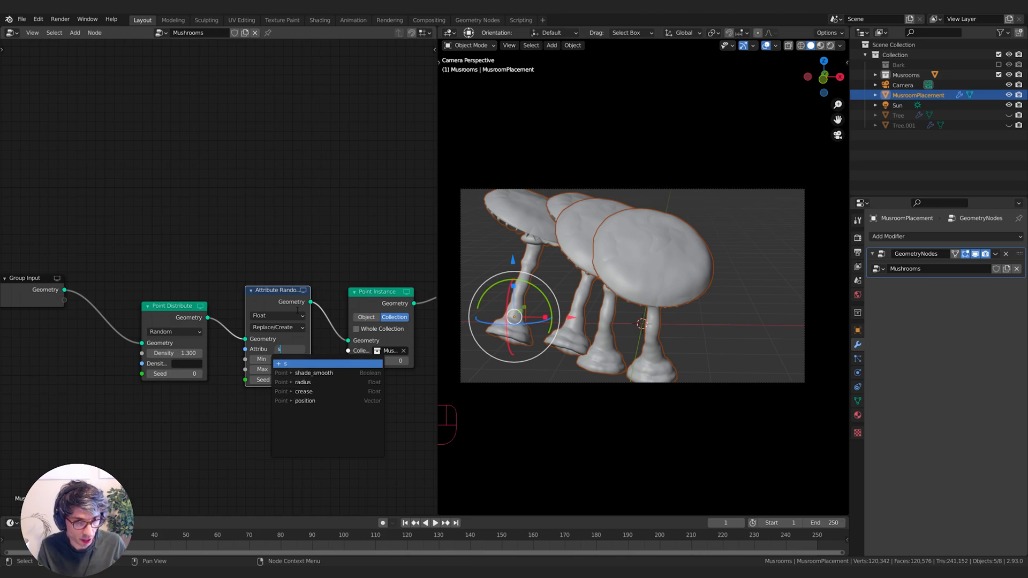
text(cale)
key(Return)
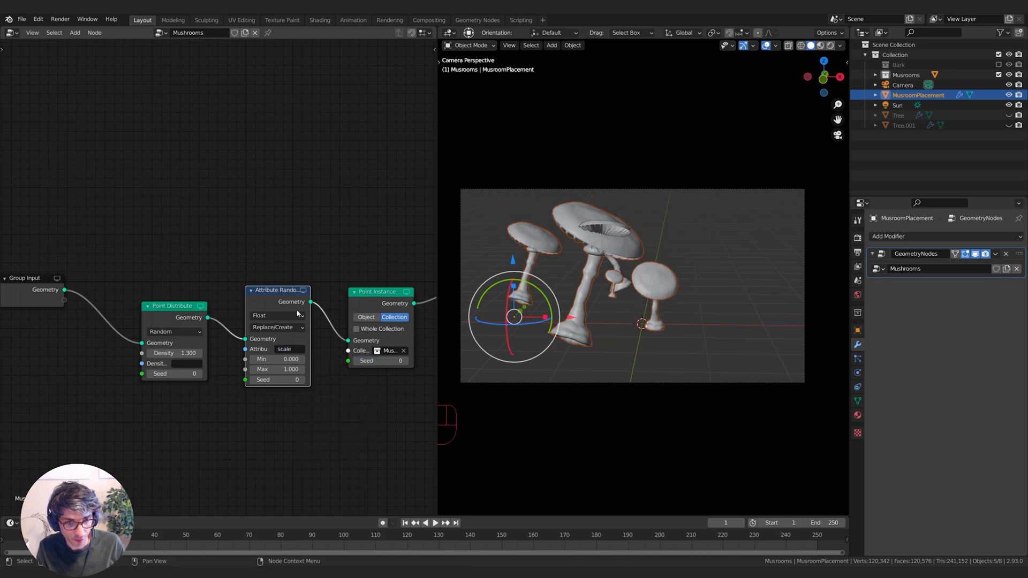
middle_drag(321, 244, 282, 229)
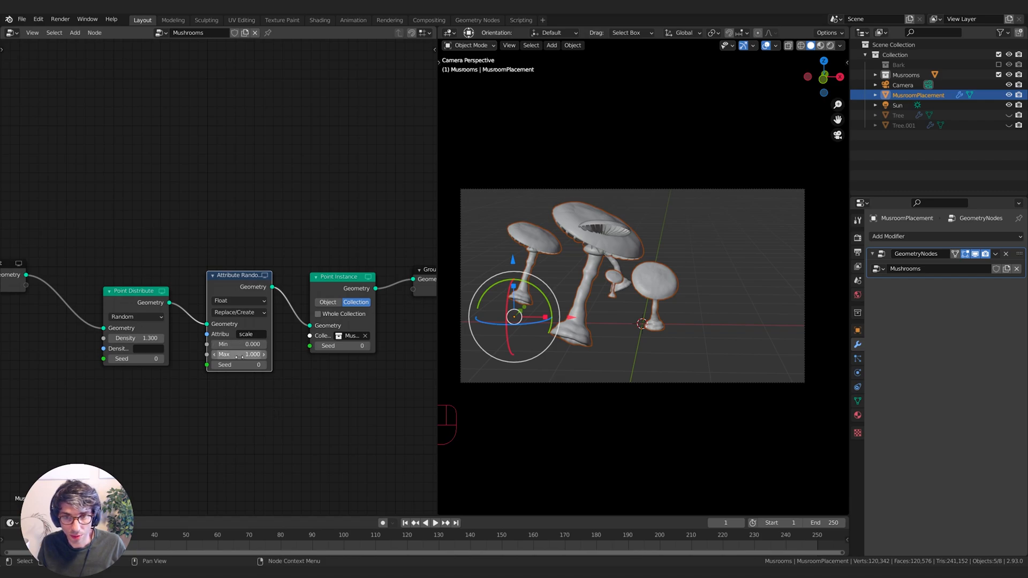
drag(244, 354, 266, 344)
middle_drag(346, 381, 336, 386)
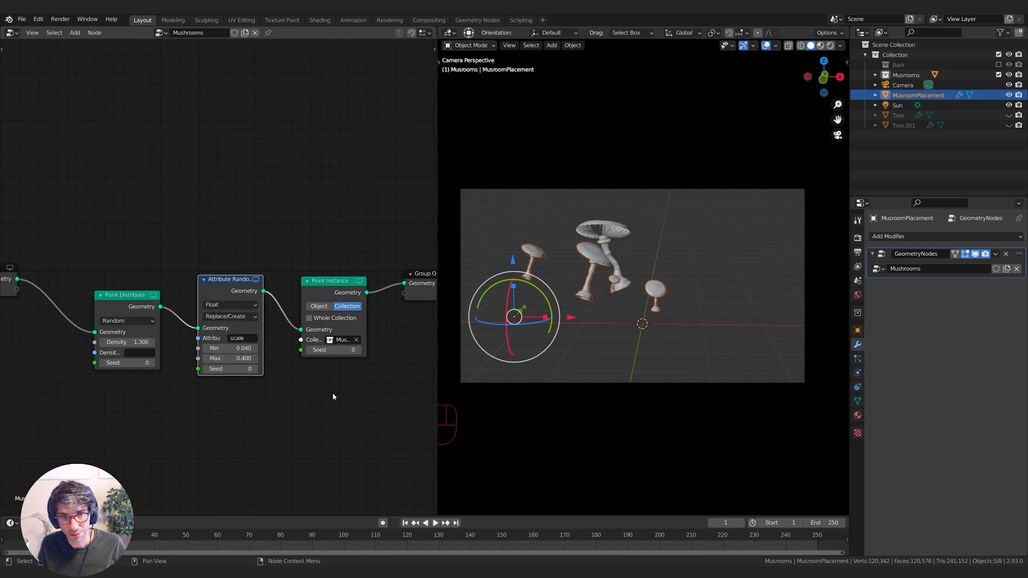
Step: Duplicate the Attribute Randomize node ahead of Point Instance, assign it the rotation attribute and change its data type to Vector
key(shift+d)
click(326, 348)
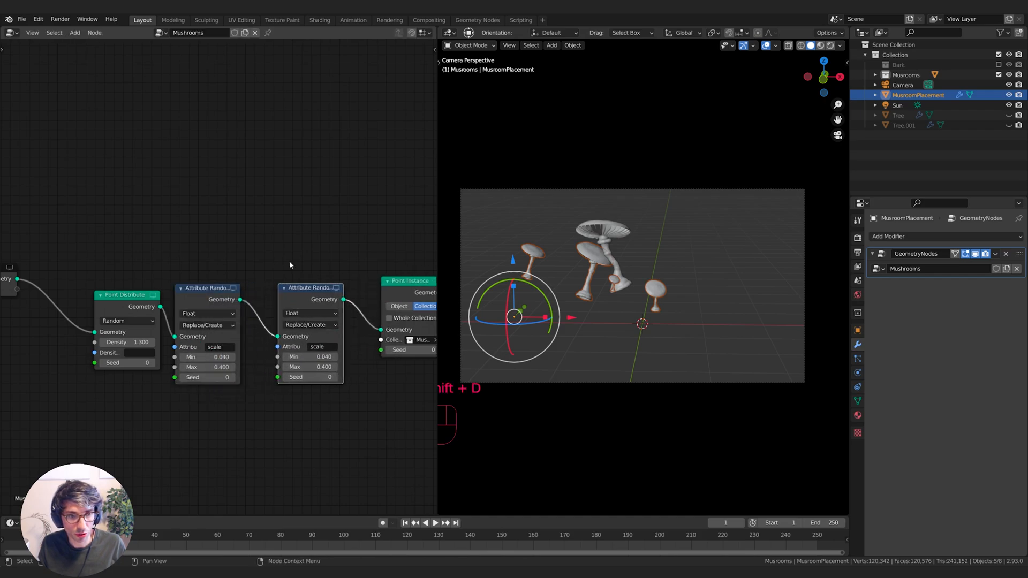
click(323, 341)
text(rot)
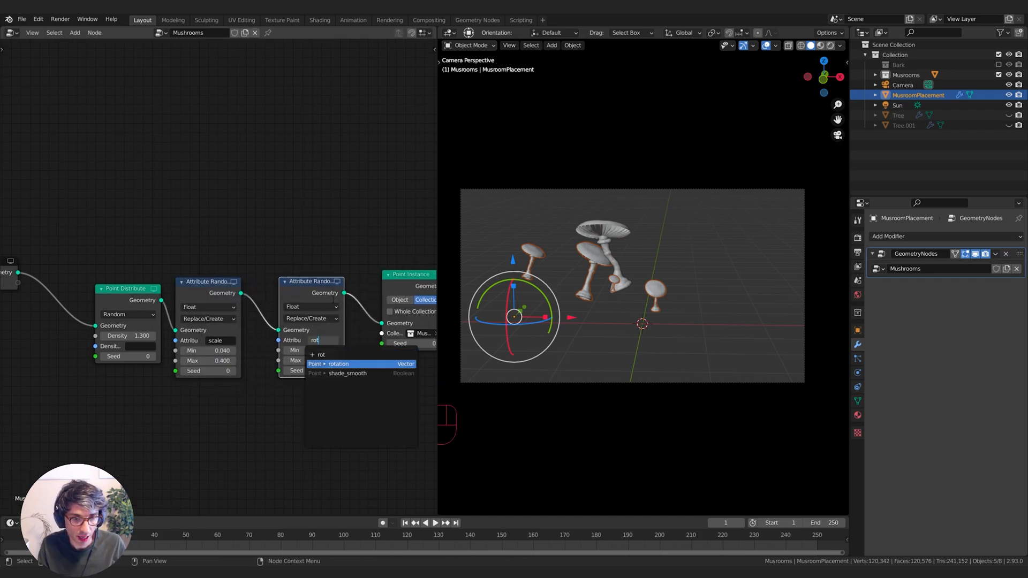
click(338, 363)
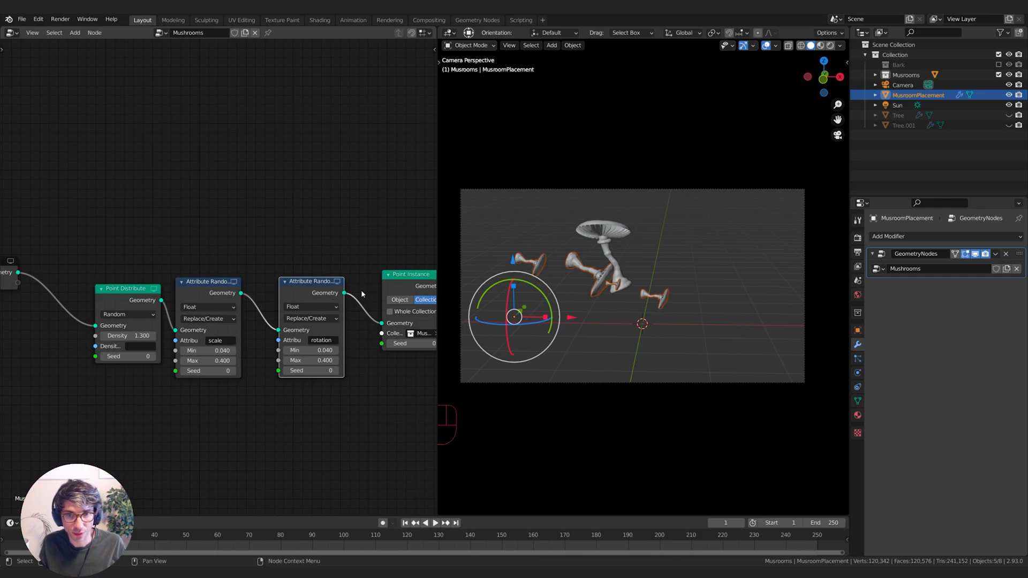
click(311, 306)
click(308, 333)
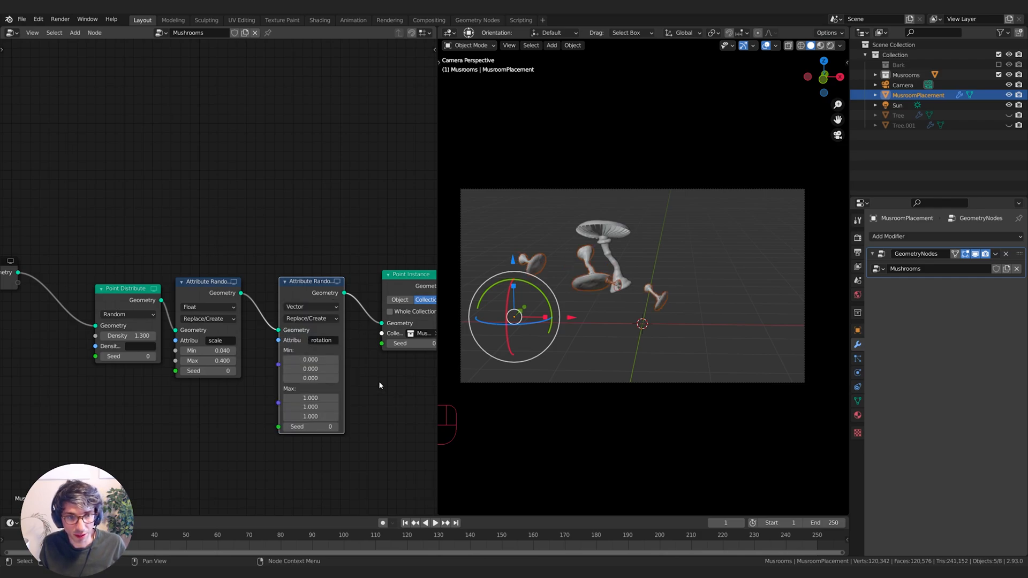
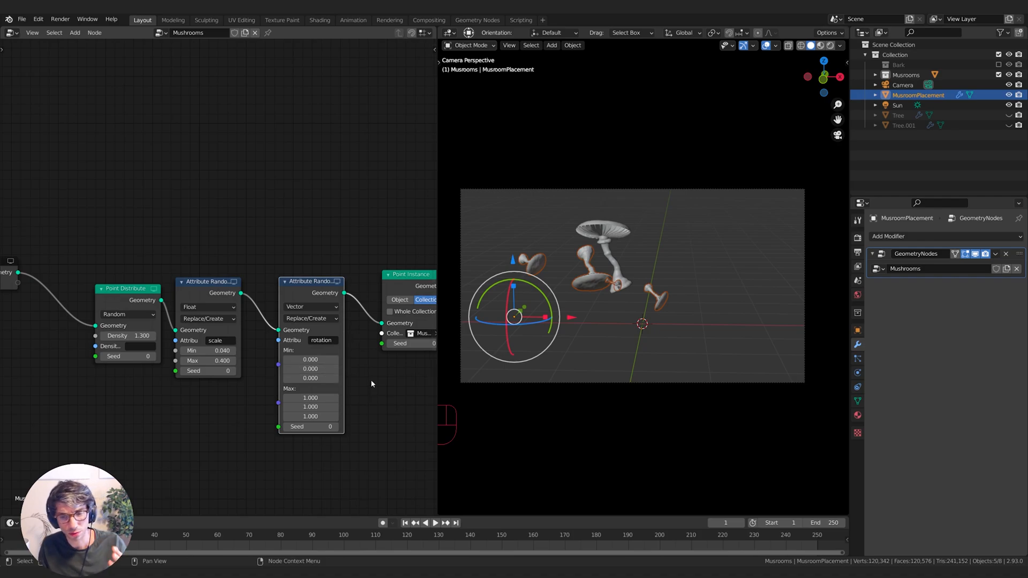
Step: Set all three minimum components of the rotation randomization to 1
click(304, 359)
text(0.0)
text(1)
key(Tab)
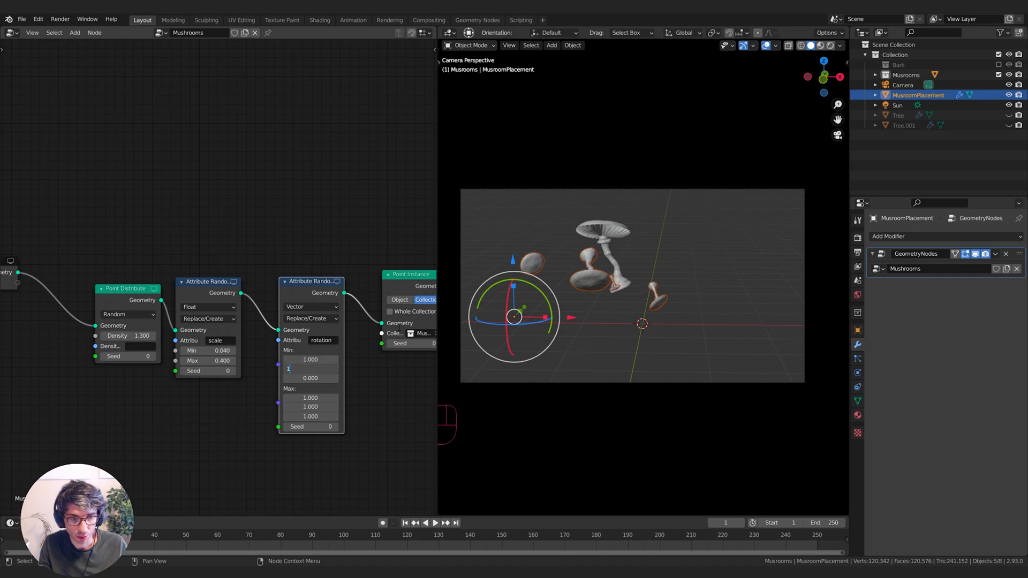
text(1)
key(Tab)
text(1)
key(Return)
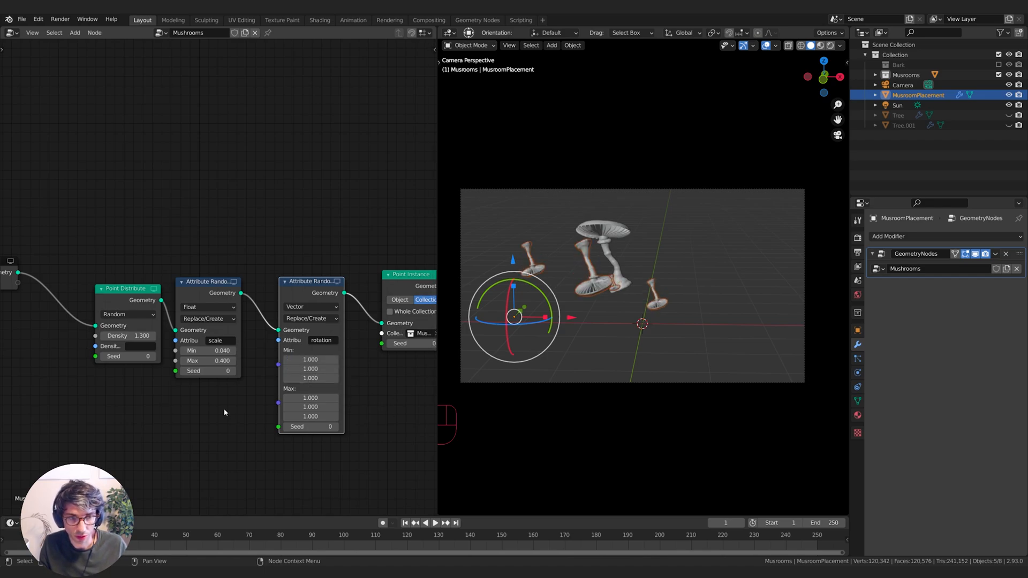
Step: Add a Value node, connect it to the minimum of the rotation randomization and set it to 1
key(shift+a)
text(value)
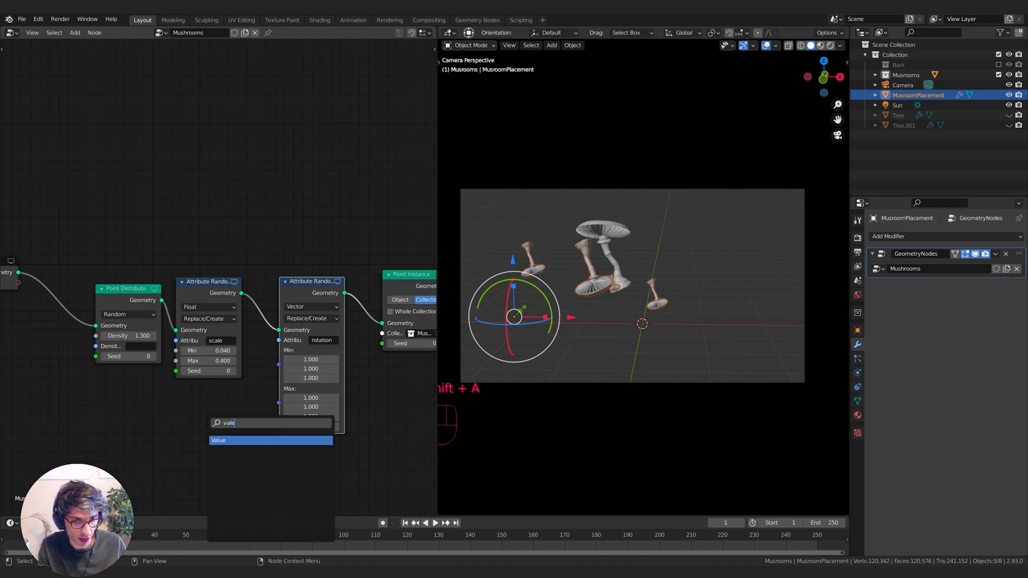
key(Return)
click(91, 359)
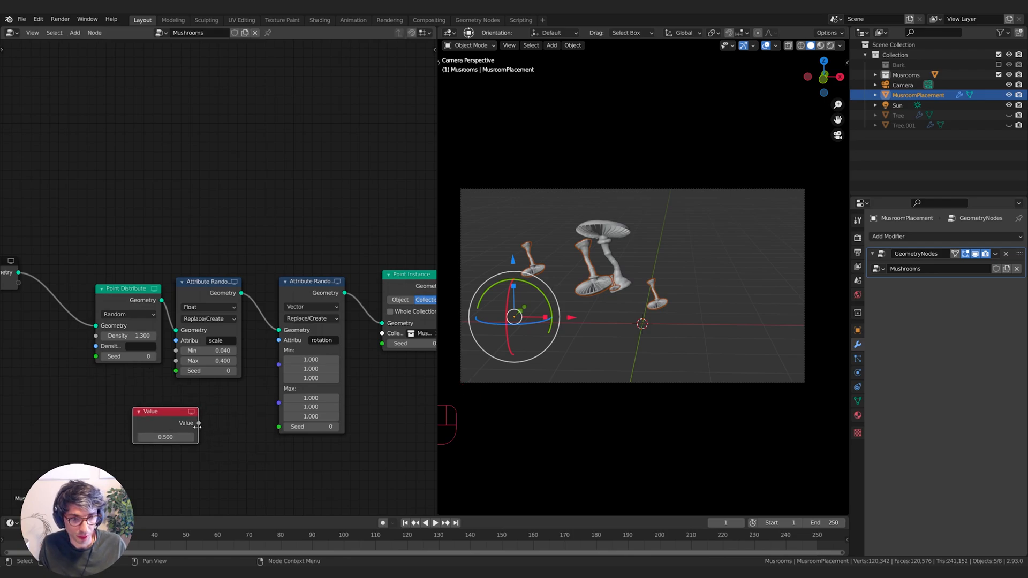
drag(198, 423, 278, 365)
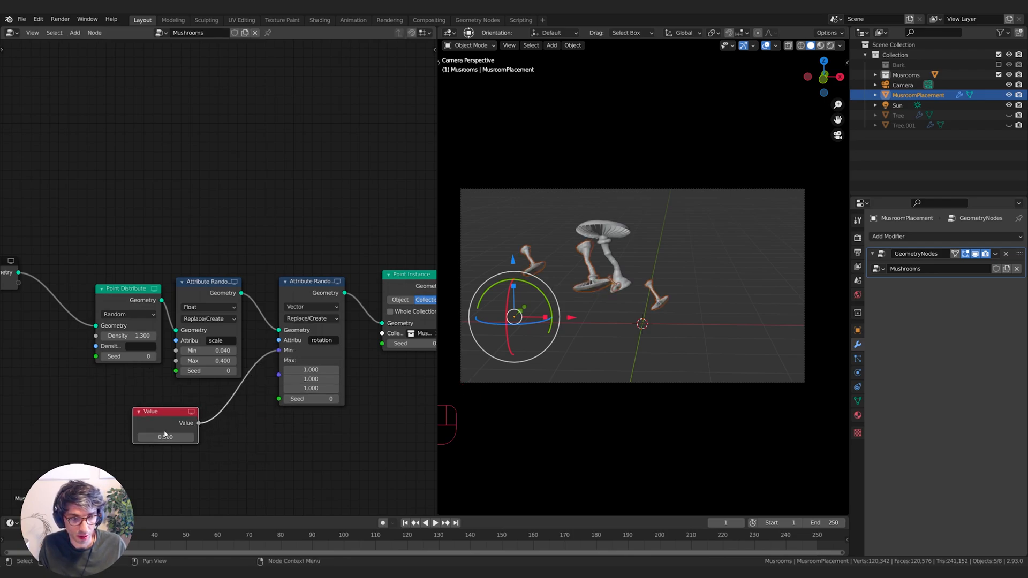
click(178, 437)
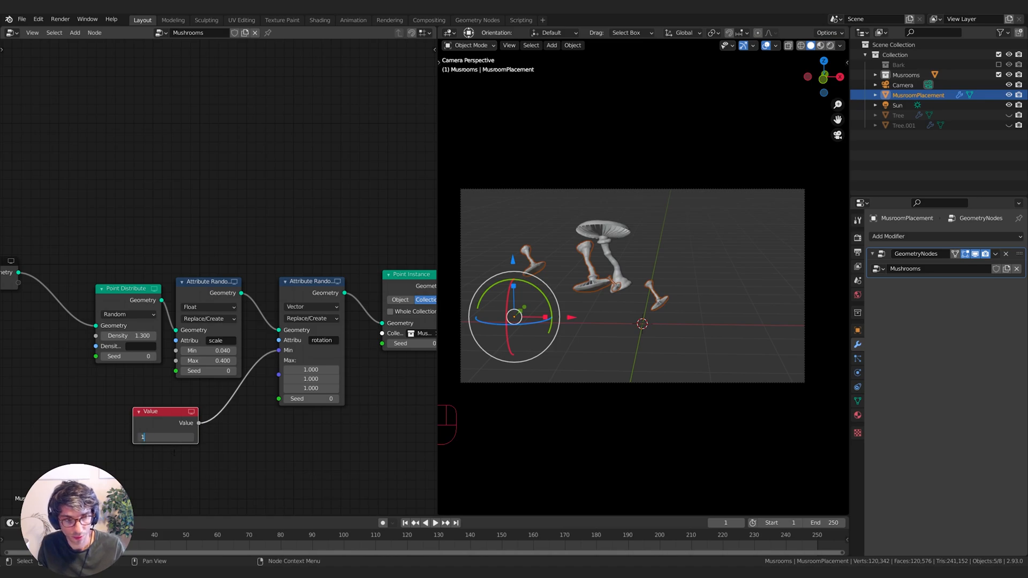
text(1)
key(Return)
middle_drag(256, 438, 262, 425)
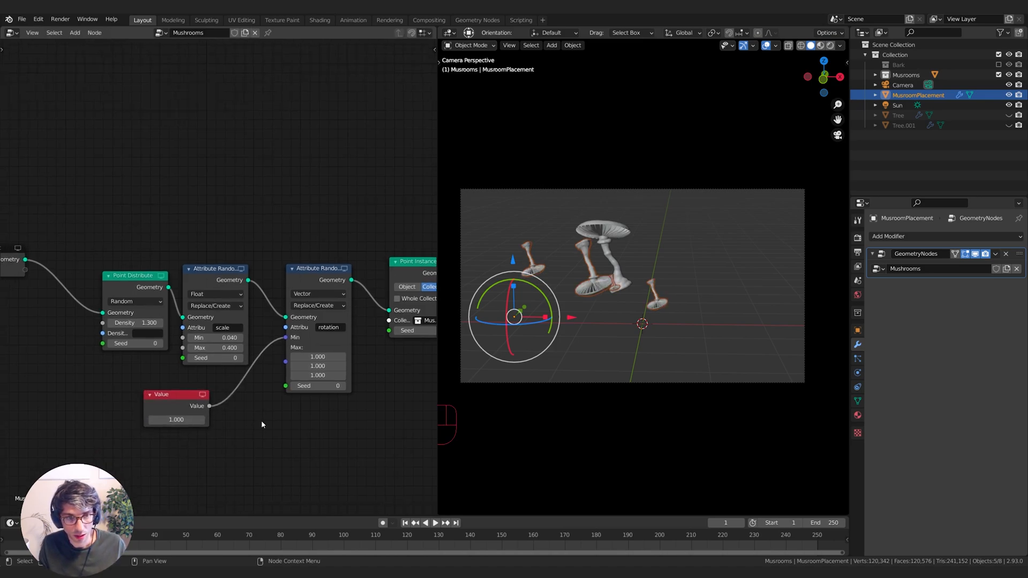
Step: Connect the Value node to the rotation maximum as well and raise its value to 7.6
click(181, 411)
drag(181, 411, 289, 364)
middle_drag(267, 451, 312, 450)
click(296, 426)
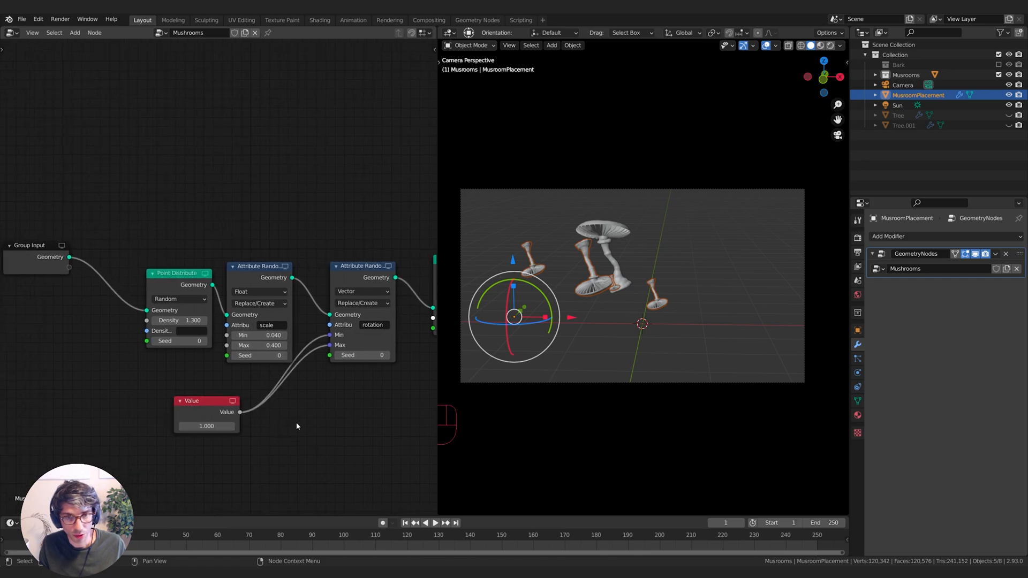
drag(206, 426, 287, 426)
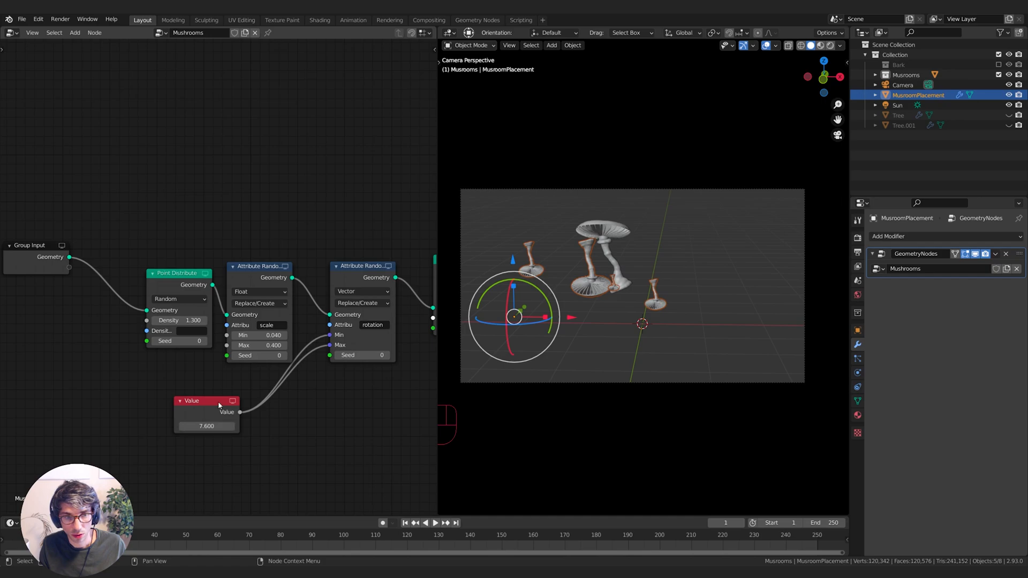
Step: Replace the Value node with a Combine XYZ node feeding both the minimum and maximum of the rotation randomization
key(shift+a)
click(289, 440)
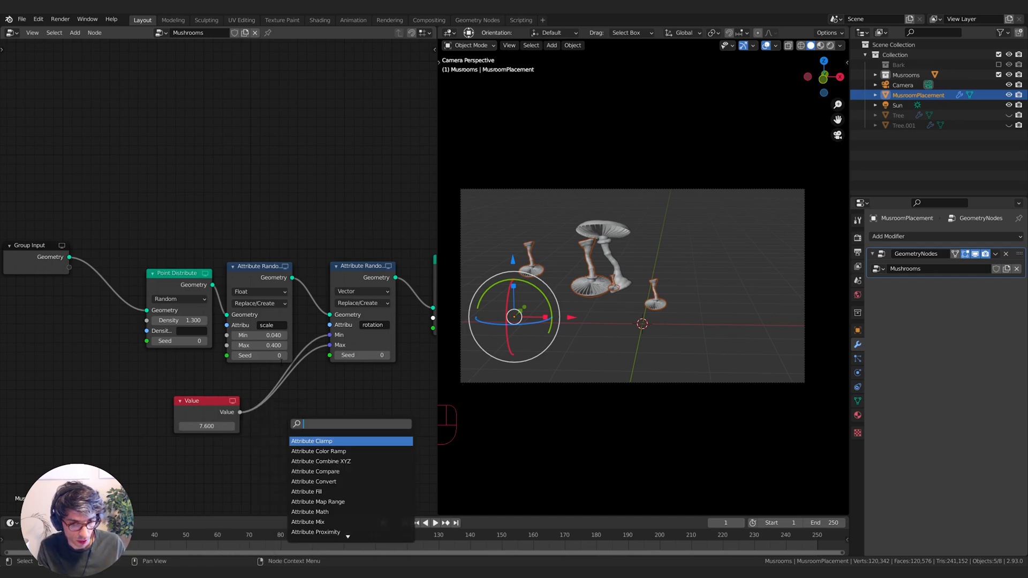
text(comb)
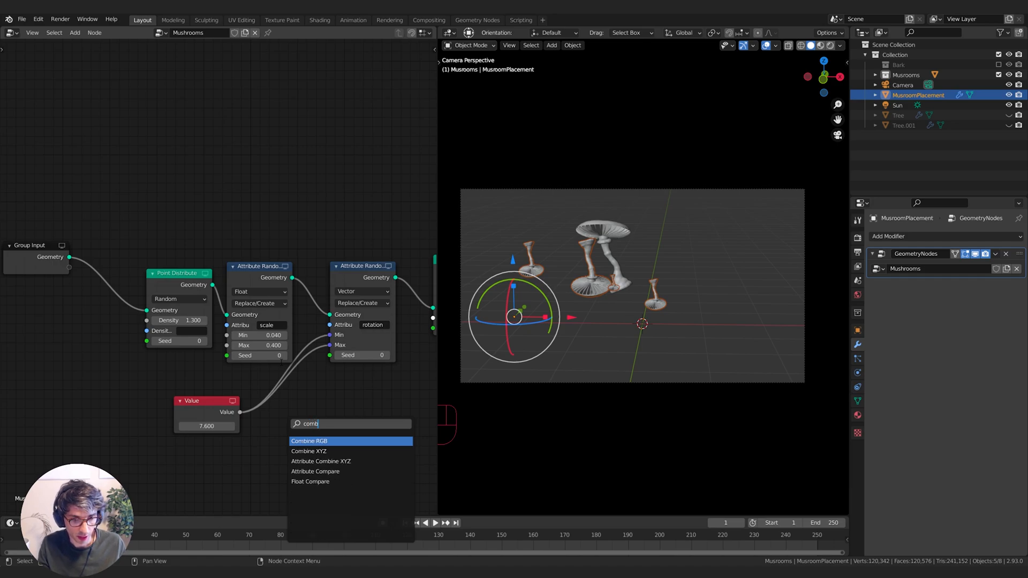
key(Down)
key(Return)
click(246, 365)
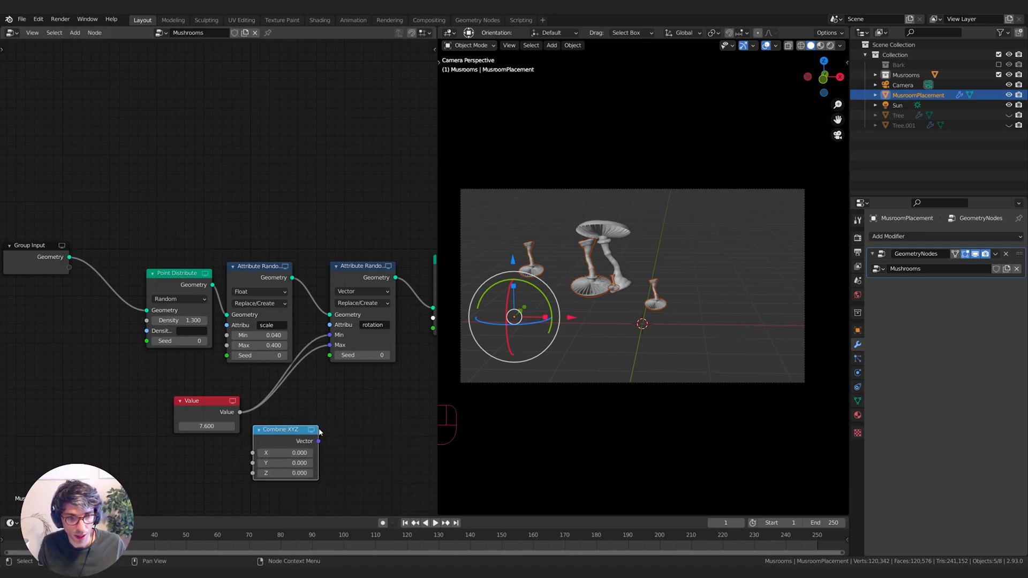
drag(318, 441, 329, 345)
click(210, 405)
key(x)
drag(284, 430, 234, 377)
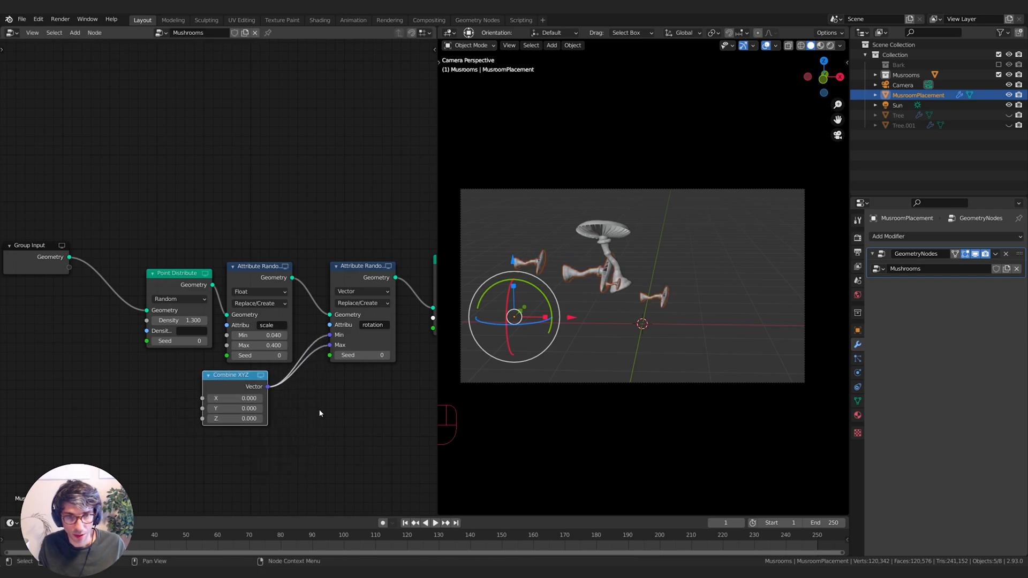
Step: Adjust the Combine XYZ node to X 1.3, Y -2.1, Z -1.1, then unlink it from the rotation minimum and maximum
middle_drag(319, 413, 320, 413)
drag(236, 399, 219, 384)
drag(331, 346, 313, 364)
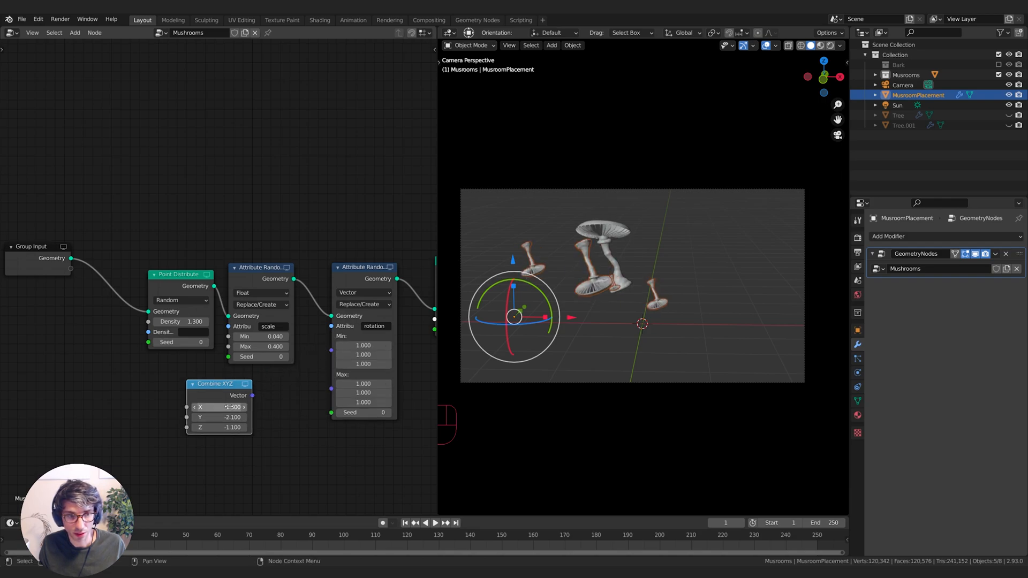
Step: Copy the Combine XYZ values 1.3, -2.1 and -1.1 into both the minimum and maximum of the rotation randomization
key(ctrl+c)
key(ctrl+v)
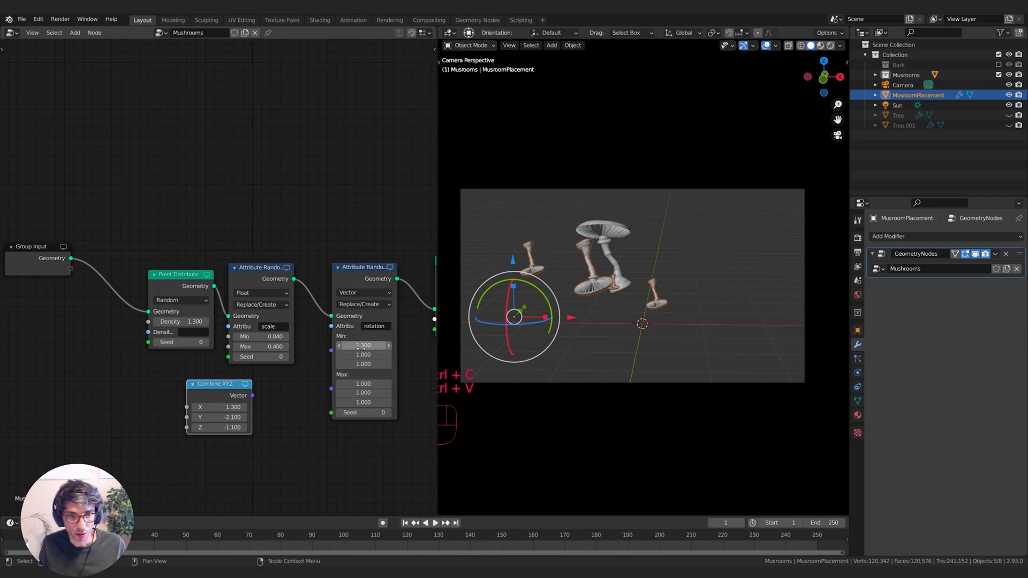
key(ctrl+v)
key(ctrl+c)
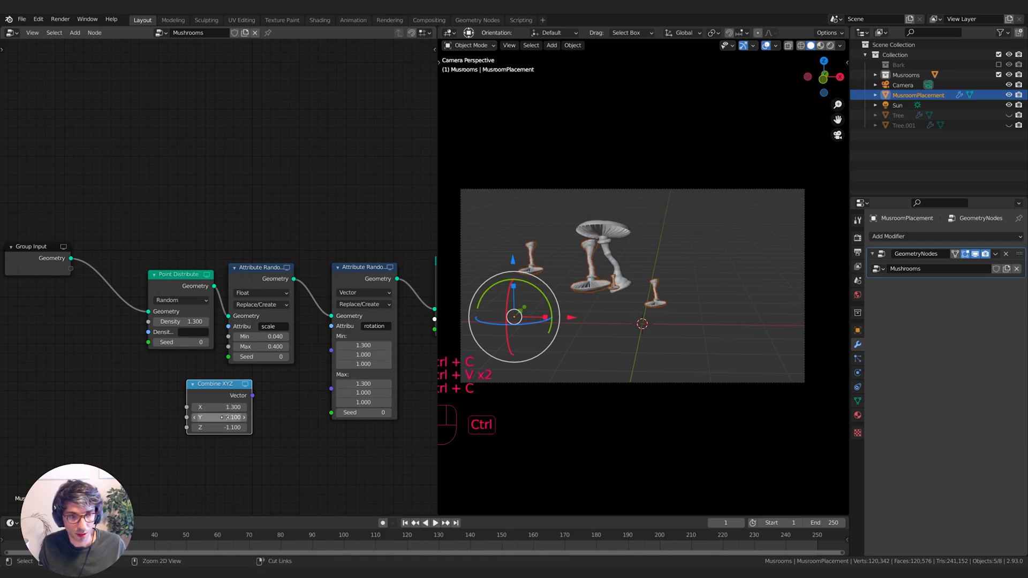
key(ctrl+v)
key(ctrl+v)
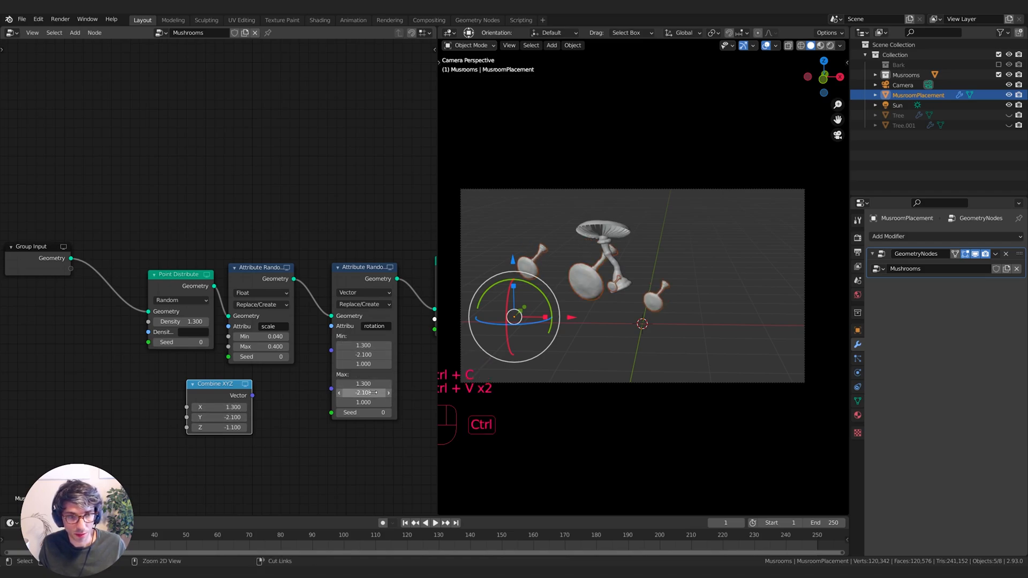
key(ctrl+c)
key(ctrl+v)
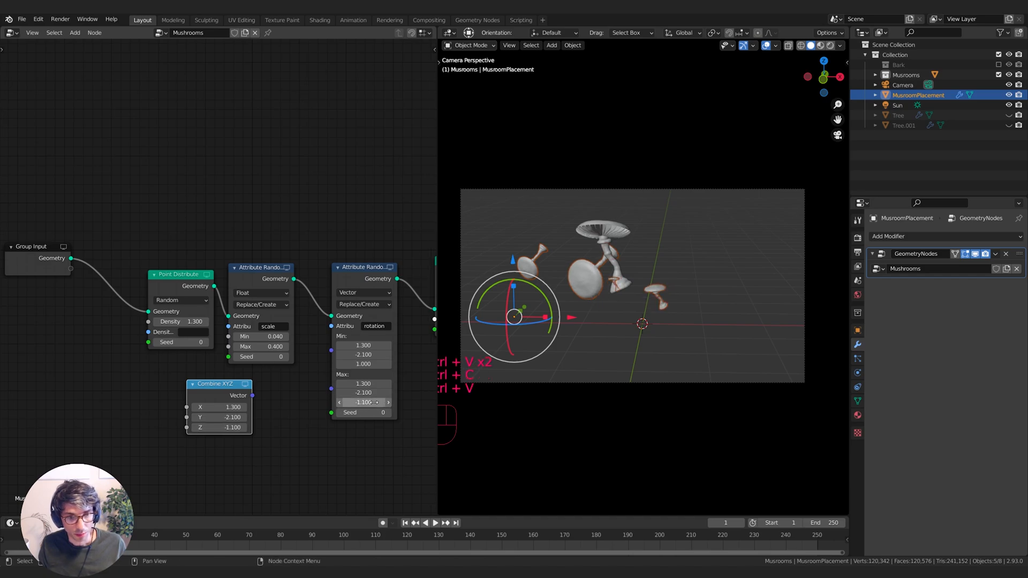
key(ctrl+v)
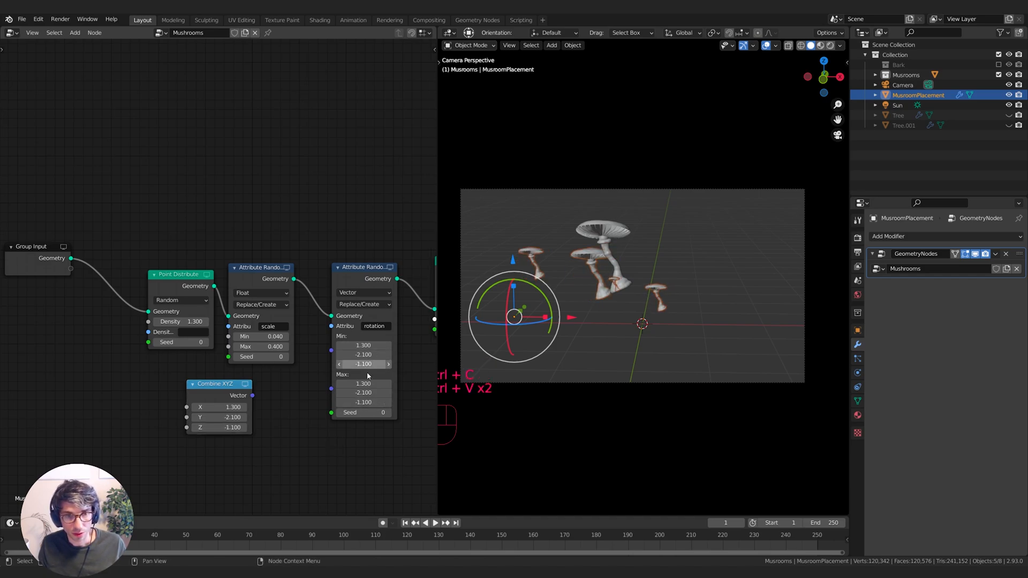
Step: Spread the rotation range to a minimum of 0.97, -2.53, -0.9 and a maximum of 1.39, -1.47, -1.36
drag(361, 393, 403, 393)
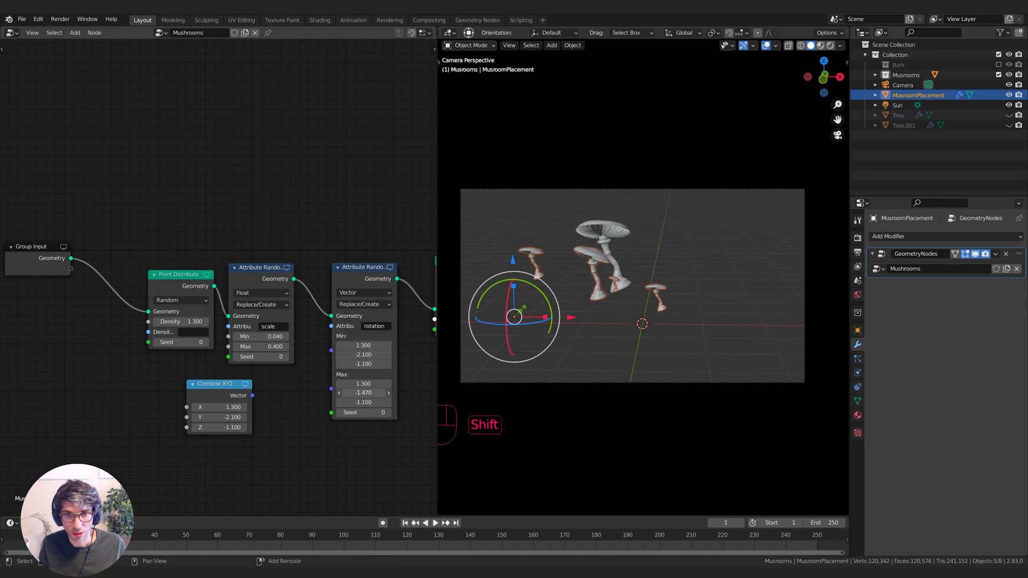
mouse_move(363, 354)
mouse_down()
mouse_move(348, 355)
mouse_move(375, 364)
mouse_up()
shift+drag(364, 402, 359, 402)
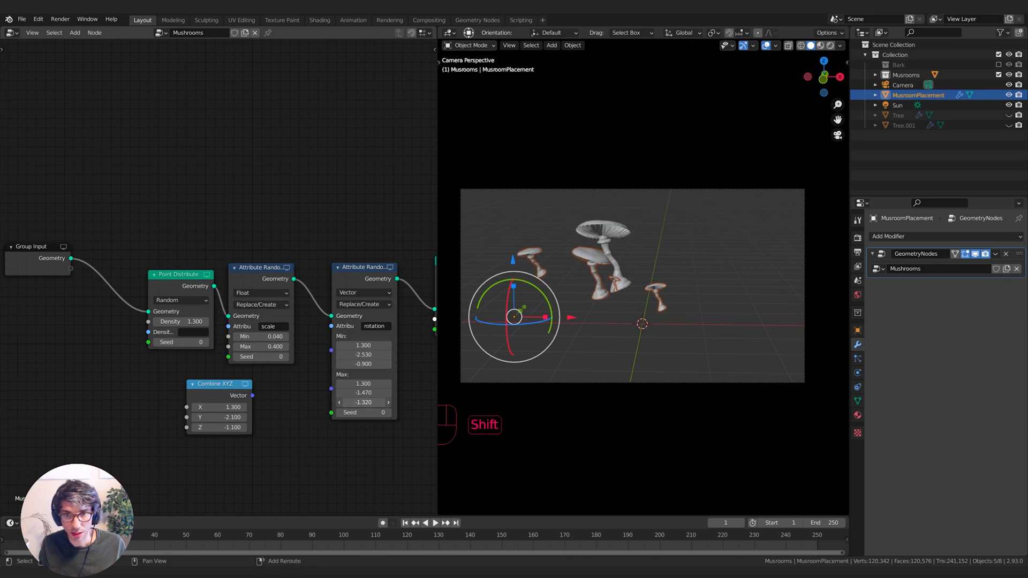
shift+drag(363, 383, 370, 383)
mouse_move(371, 345)
shift+mouse_down()
mouse_move(348, 345)
mouse_move(369, 346)
shift+mouse_up()
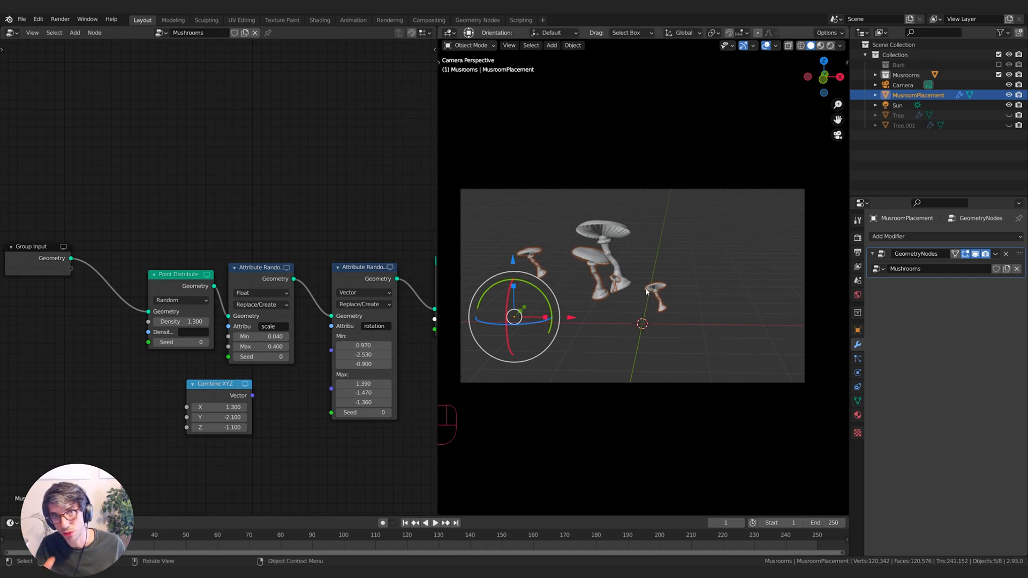
Step: Increase the Point Distribute density to 6.6 and lower the maximum of the scale randomization to 0.35
middle_drag(375, 233, 357, 215)
drag(131, 315, 194, 315)
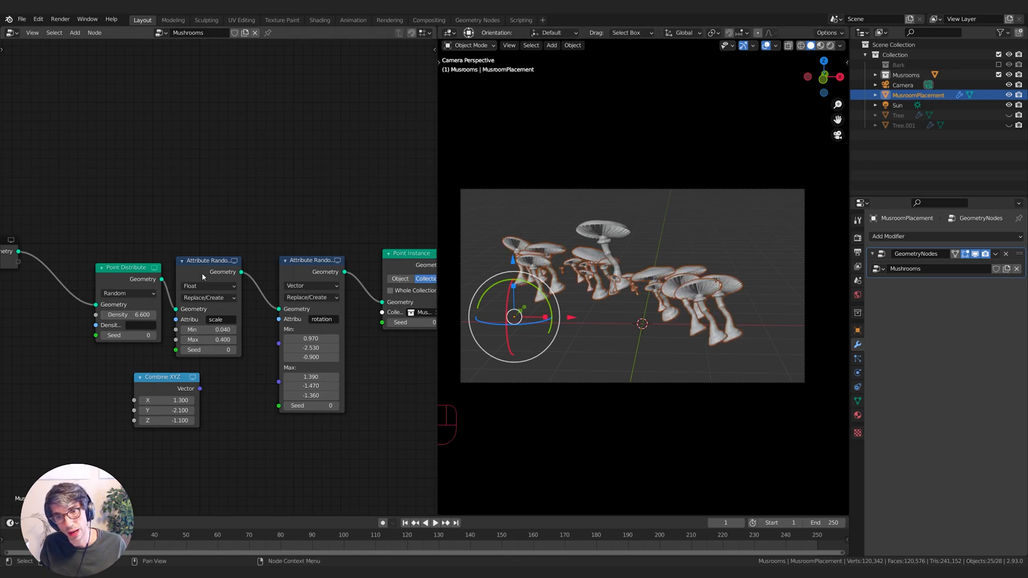
drag(213, 338, 200, 338)
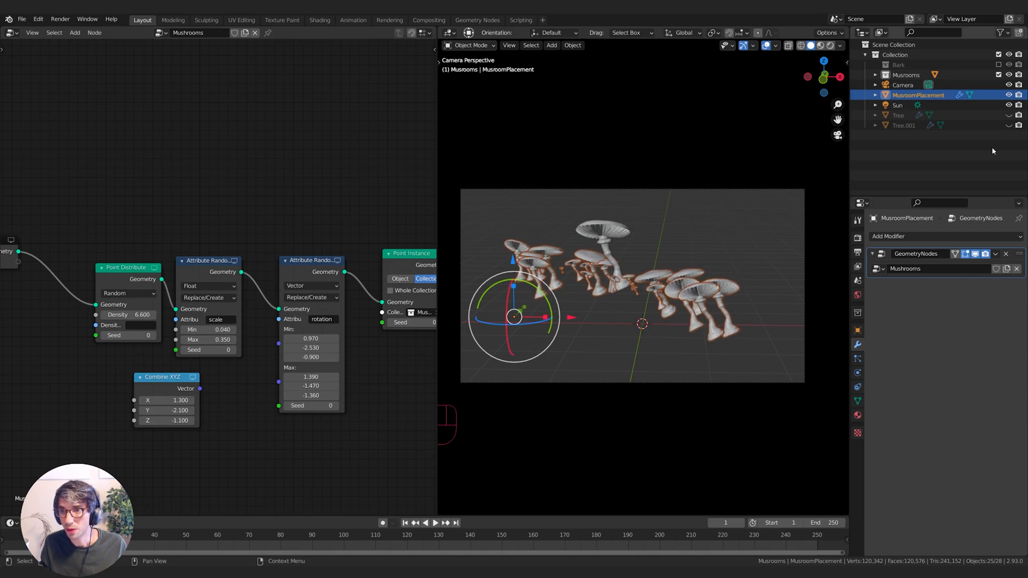
Step: Unhide Tree and Tree.001 and raise the MusroomPlacement object slightly along Z above the log surface
click(1008, 115)
click(1008, 125)
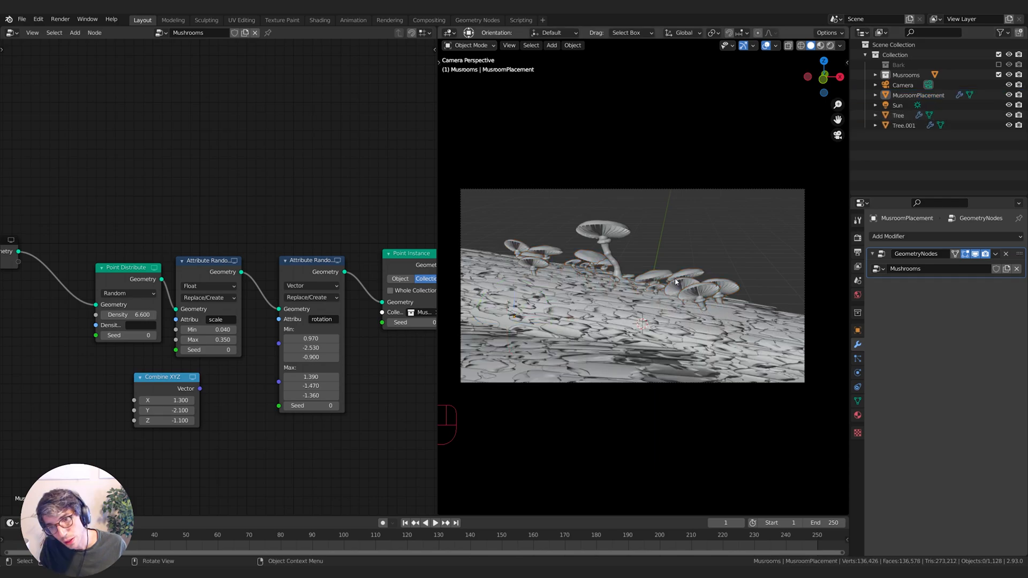
click(905, 95)
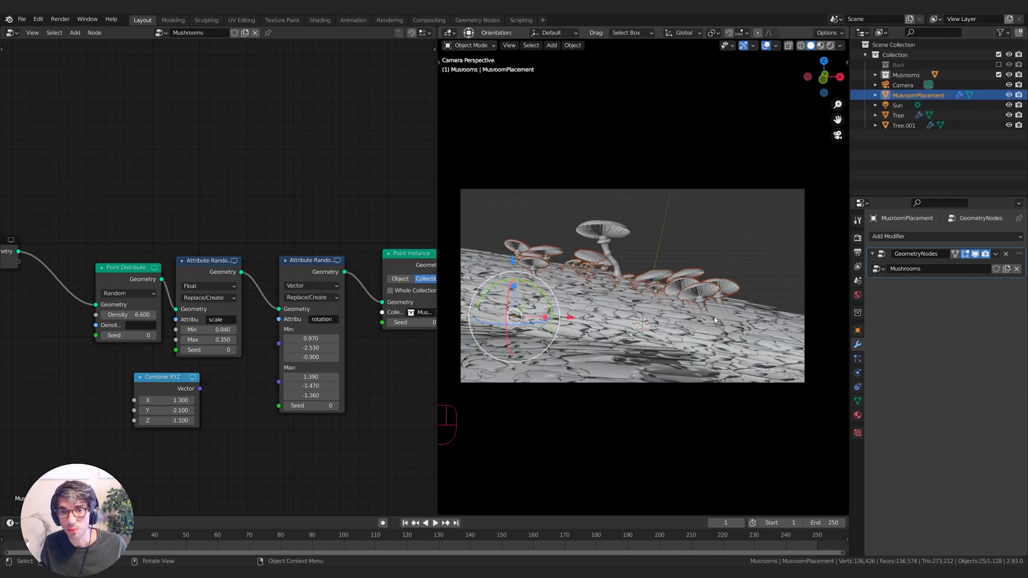
key(g)
key(z)
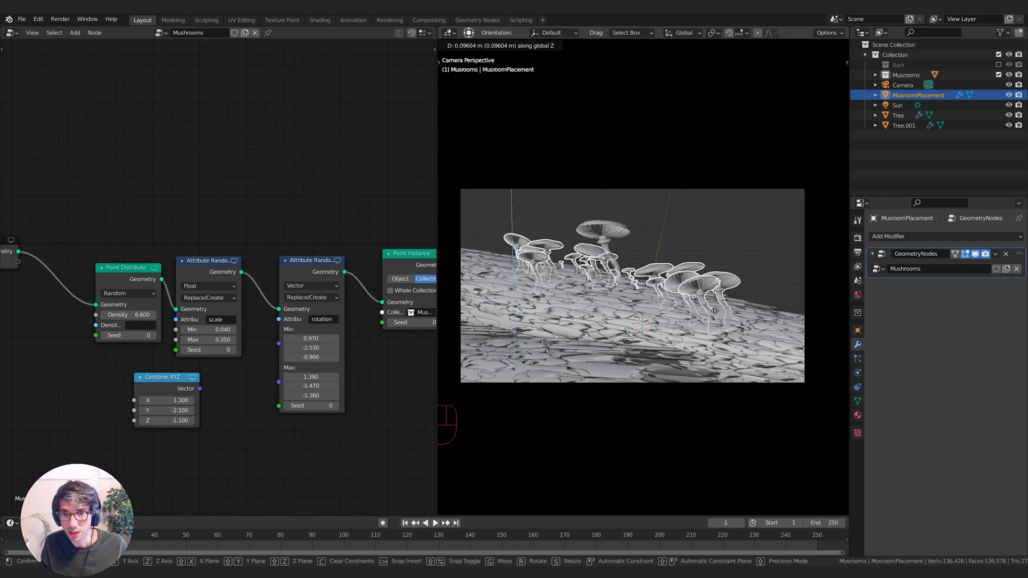
click(715, 309)
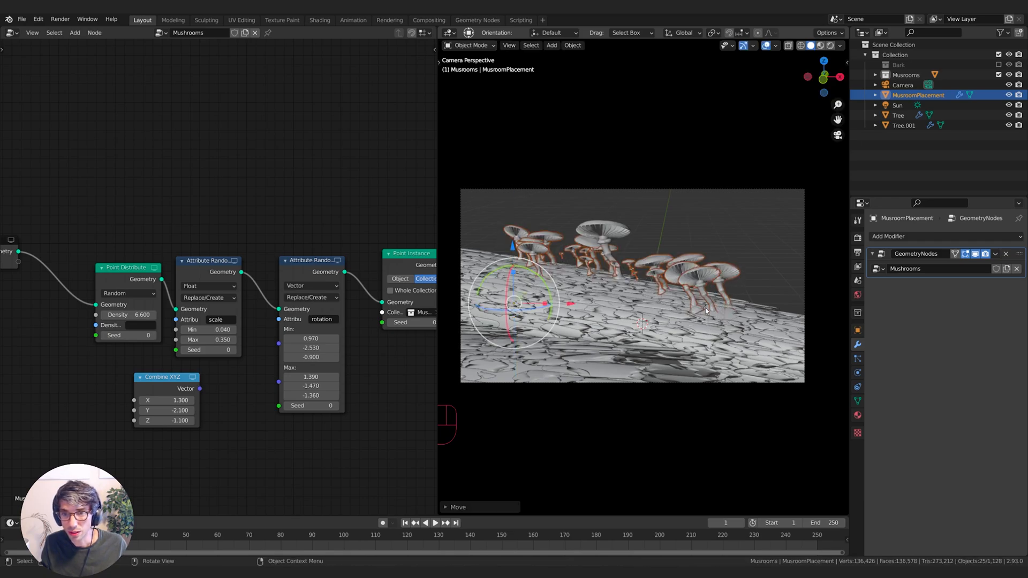
key(g)
key(Escape)
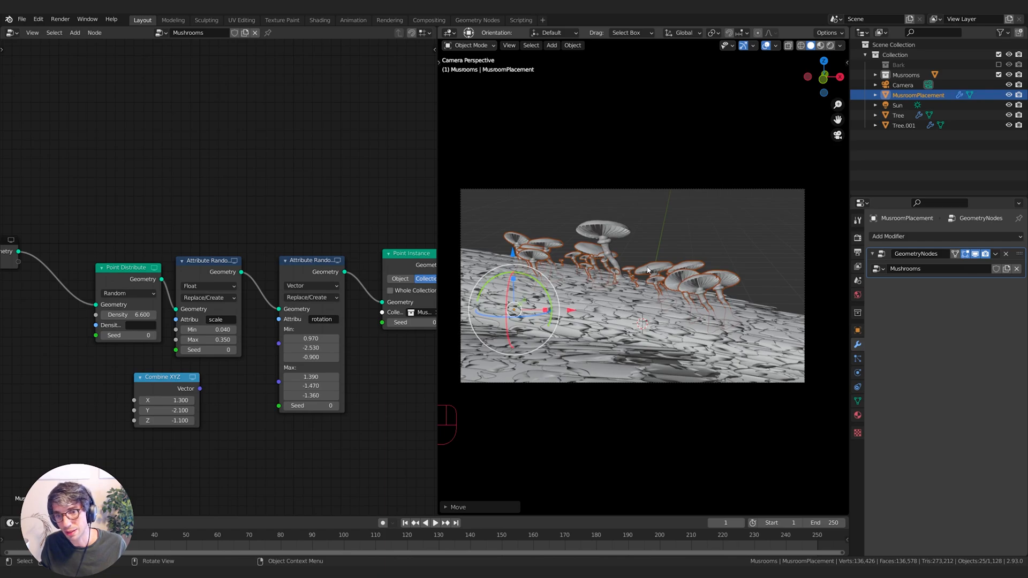
Step: In the original Mushroom mesh, select the edge loop at the stem's base with X-ray enabled and snap the 3D cursor to it
click(612, 235)
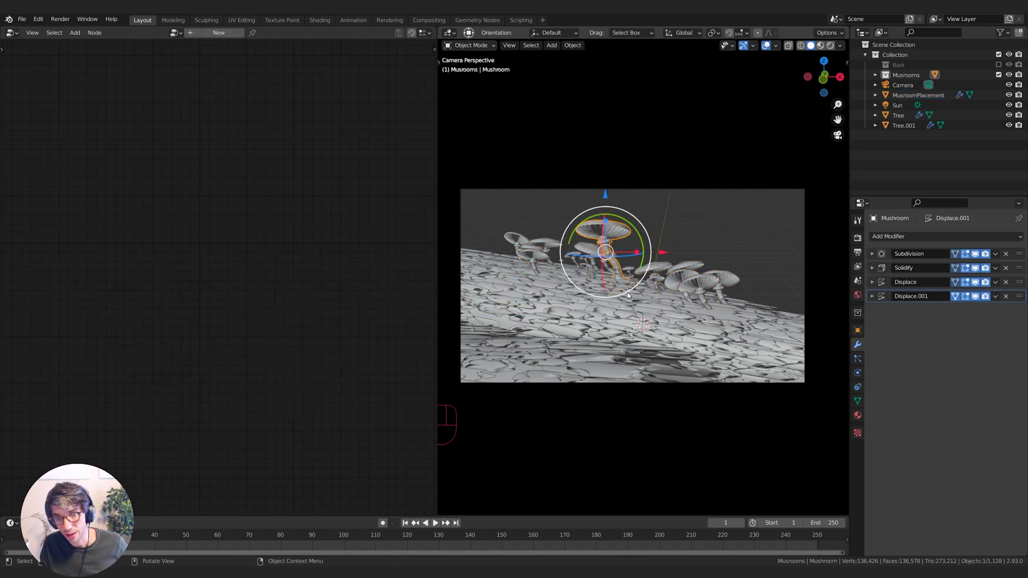
key(Tab)
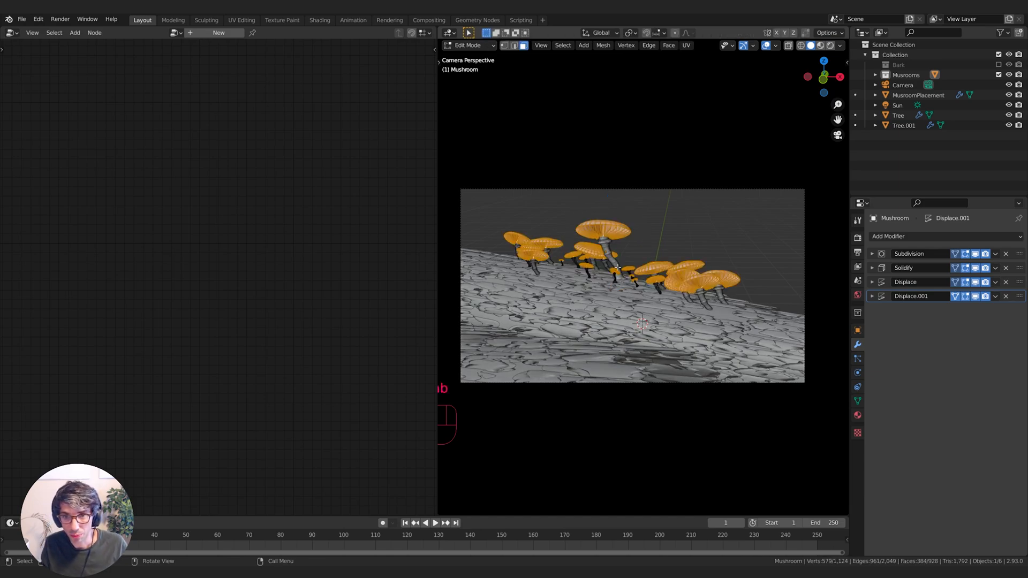
click(788, 47)
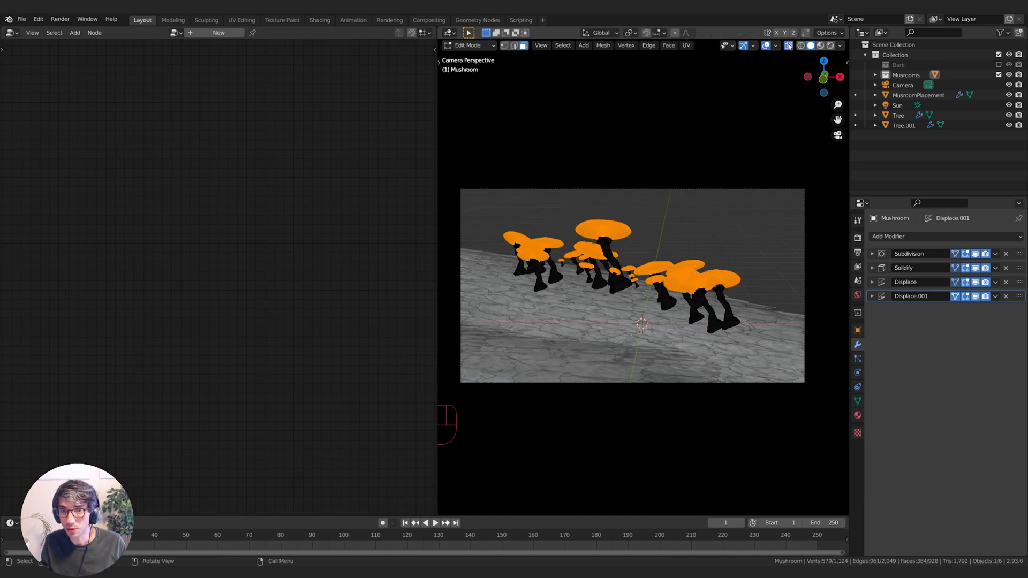
alt+click(624, 289)
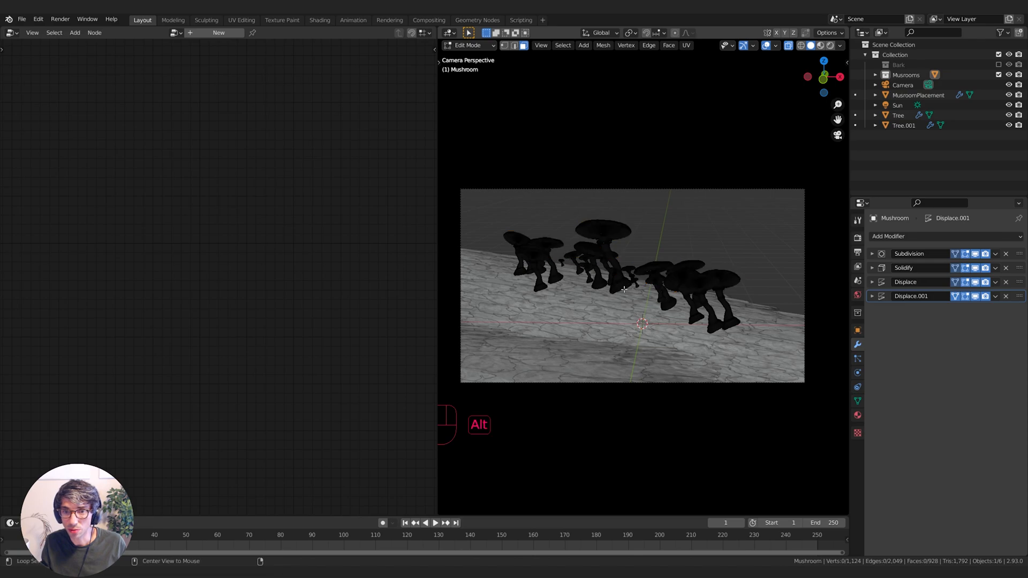
click(514, 46)
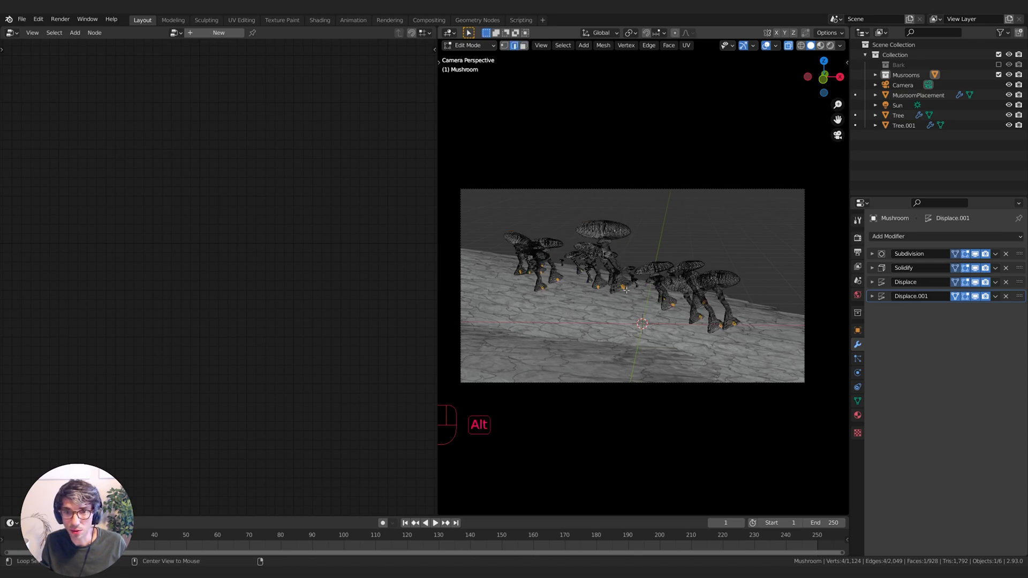
alt+click(619, 289)
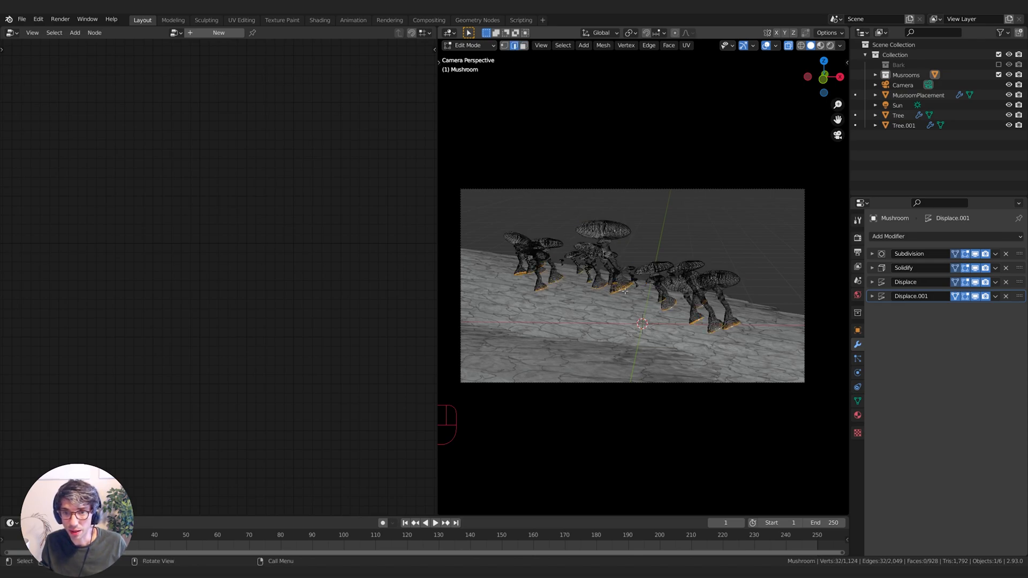
key(shift+s)
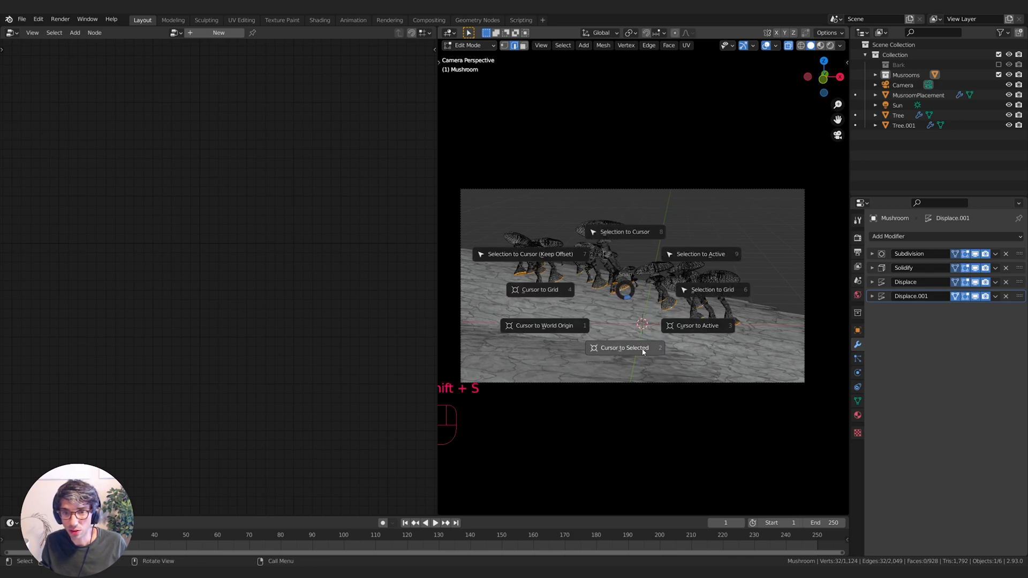
click(643, 349)
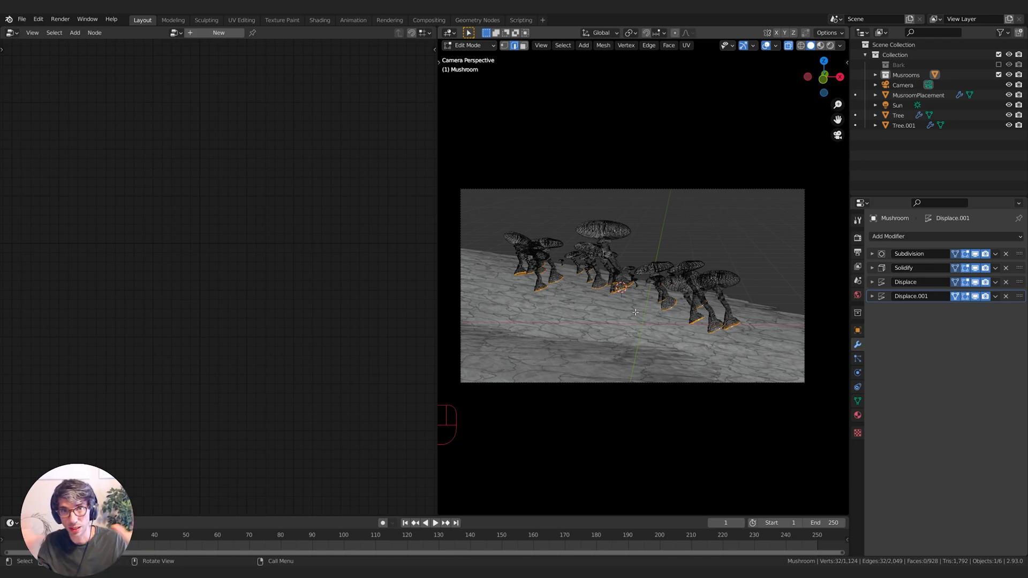
Step: Leave mesh editing and set the Mushroom object's origin to the 3D cursor at the stem's base
key(Tab)
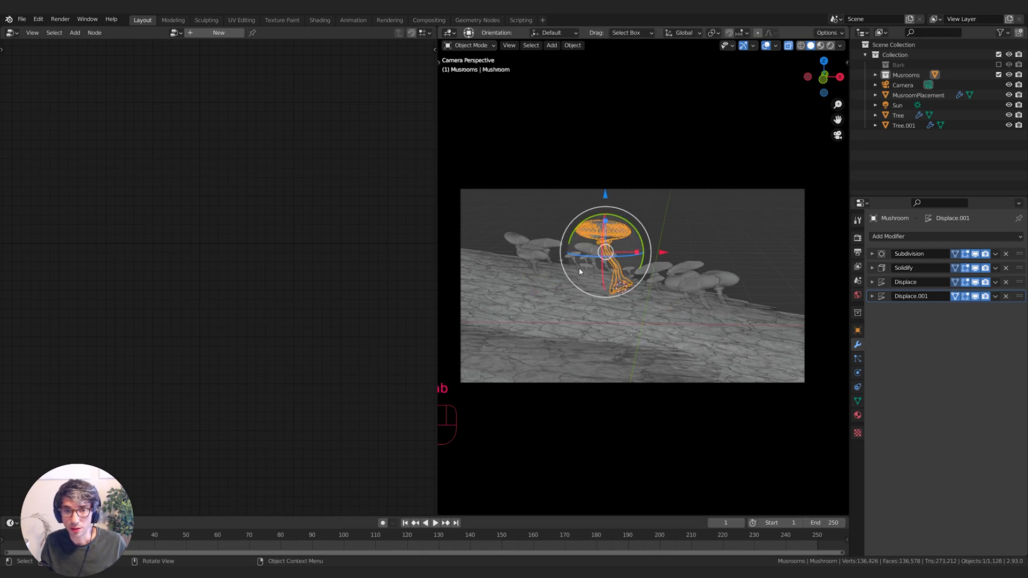
click(573, 46)
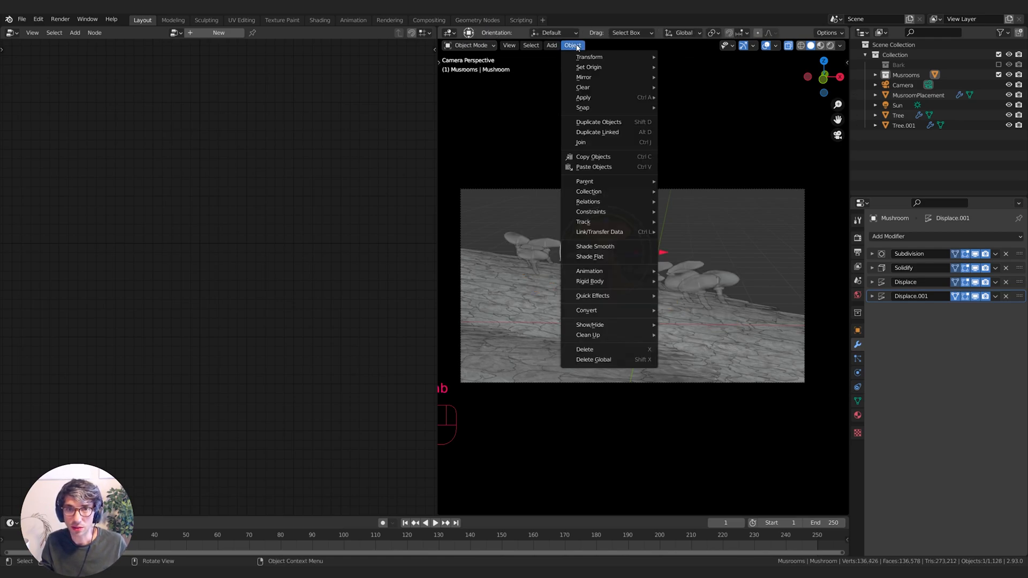
mouse_move(588, 67)
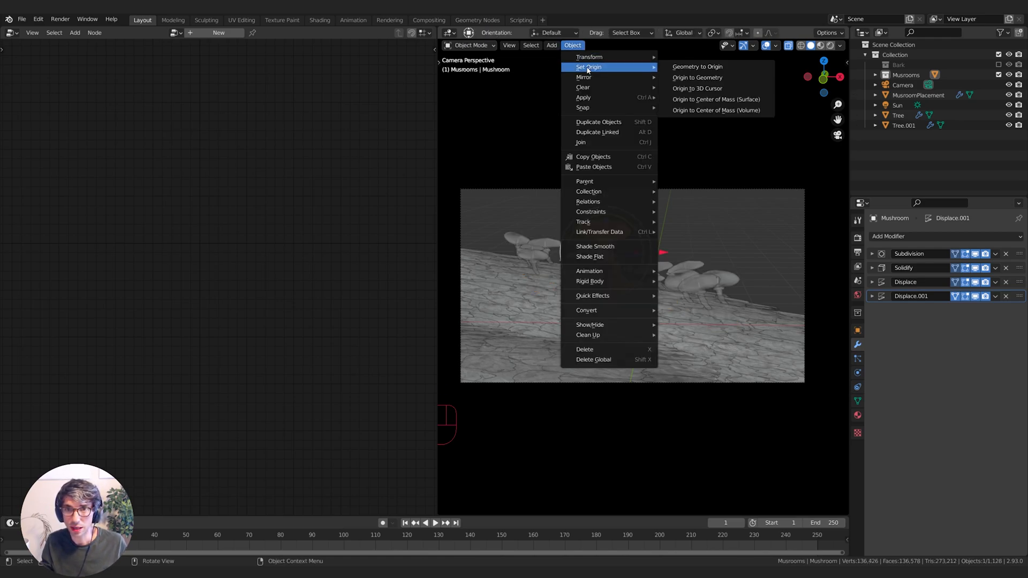
click(697, 89)
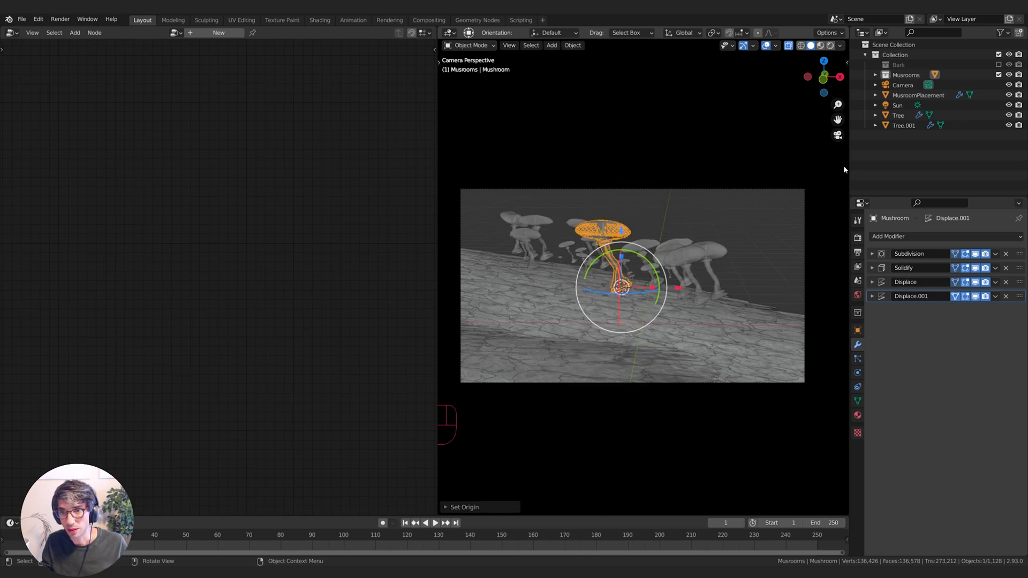
Step: Lower the MusroomPlacement object slightly along Z and set the Y maximum of its rotation randomization to -0.17
click(918, 95)
key(g)
key(z)
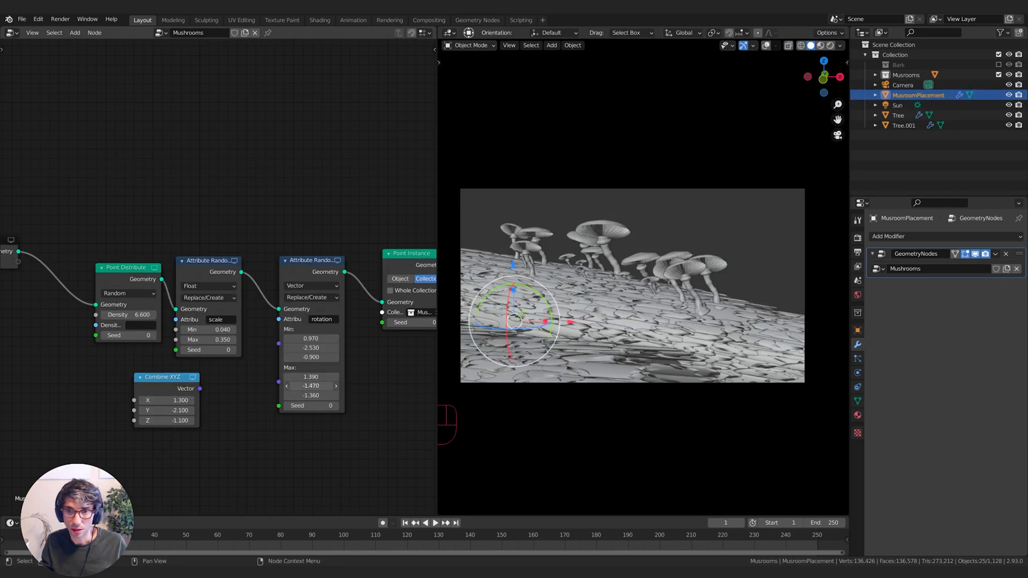
drag(311, 385, 380, 385)
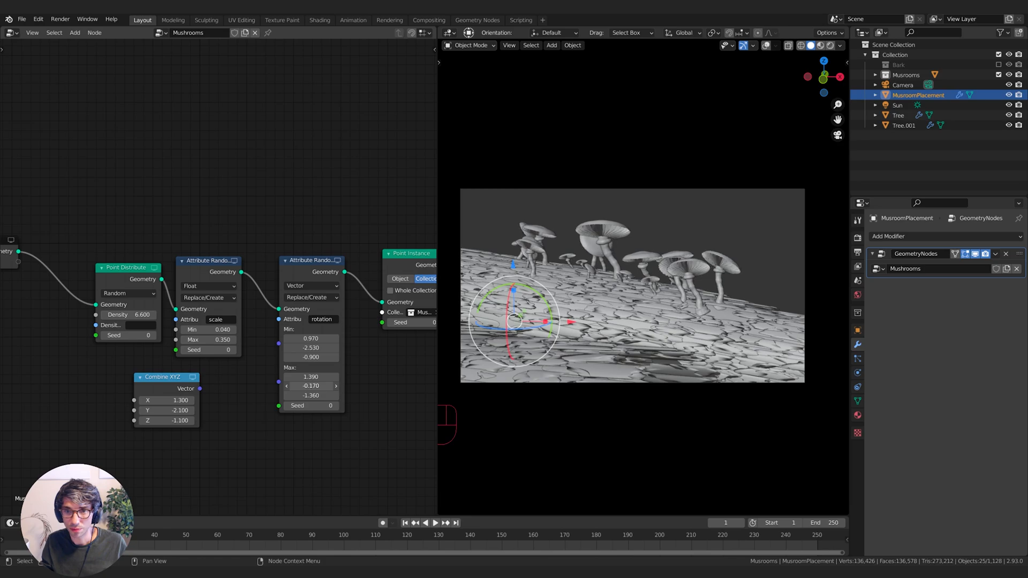
Step: Duplicate the large Mushroom, rotate the copy around global Z, and move and scale it to sit on the log beside the original
click(632, 235)
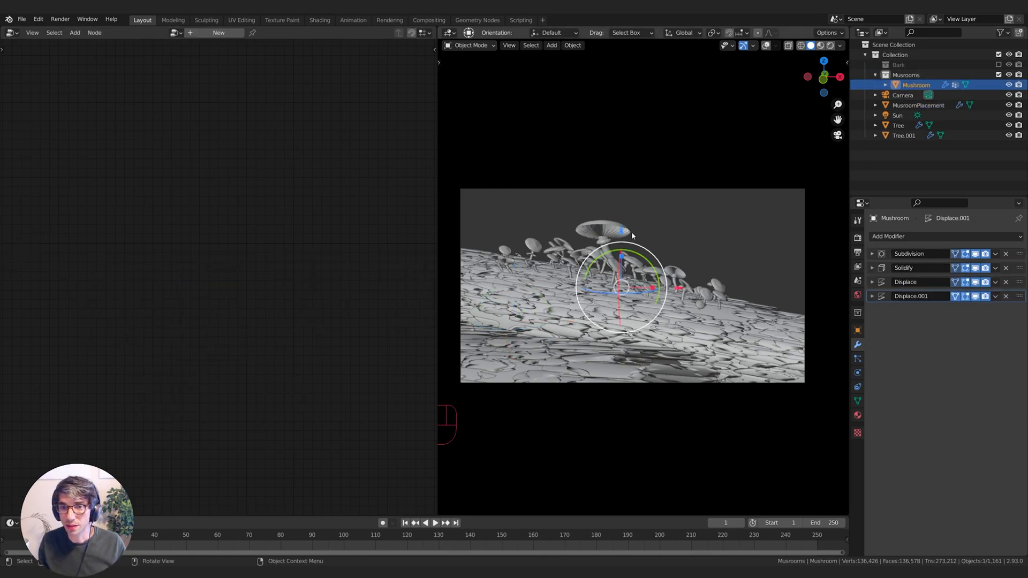
key(shift+d)
click(637, 251)
key(r)
key(z)
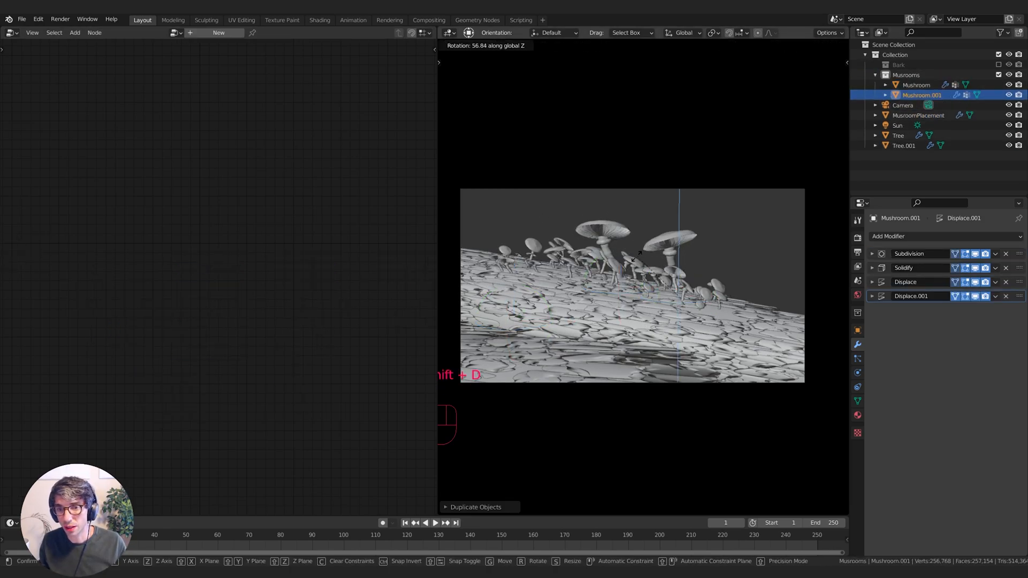
click(647, 251)
key(g)
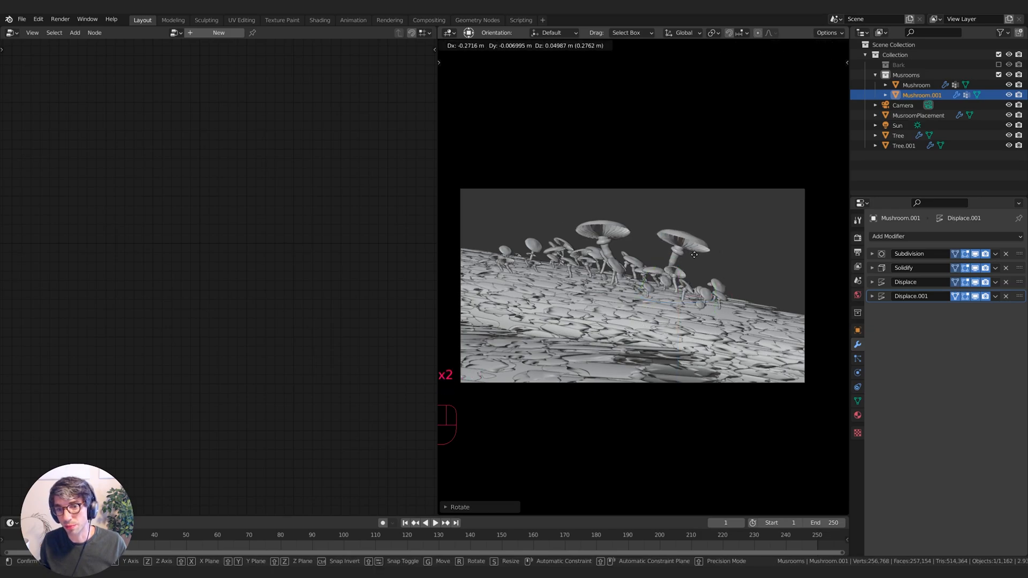
click(694, 255)
key(s)
click(692, 269)
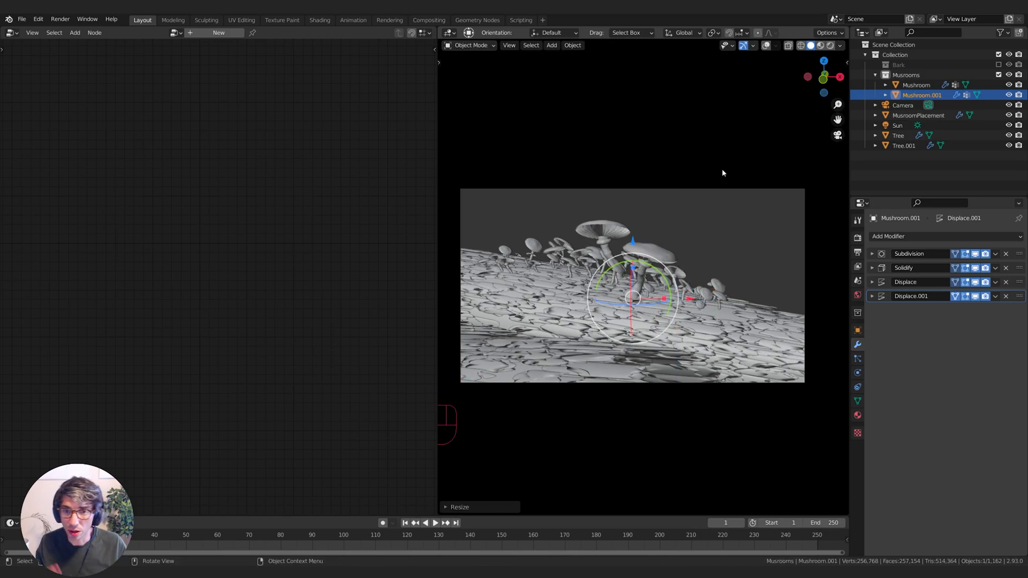
click(718, 184)
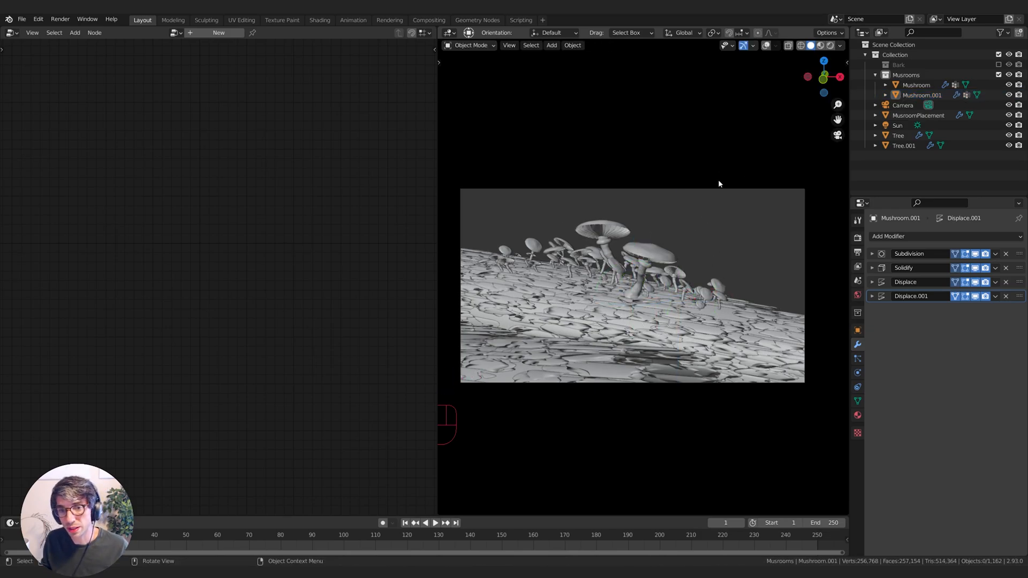
Step: Show the viewport in rendered shading, check Mushroom.001 by toggling its visibility, and hide the viewport gizmos
click(830, 47)
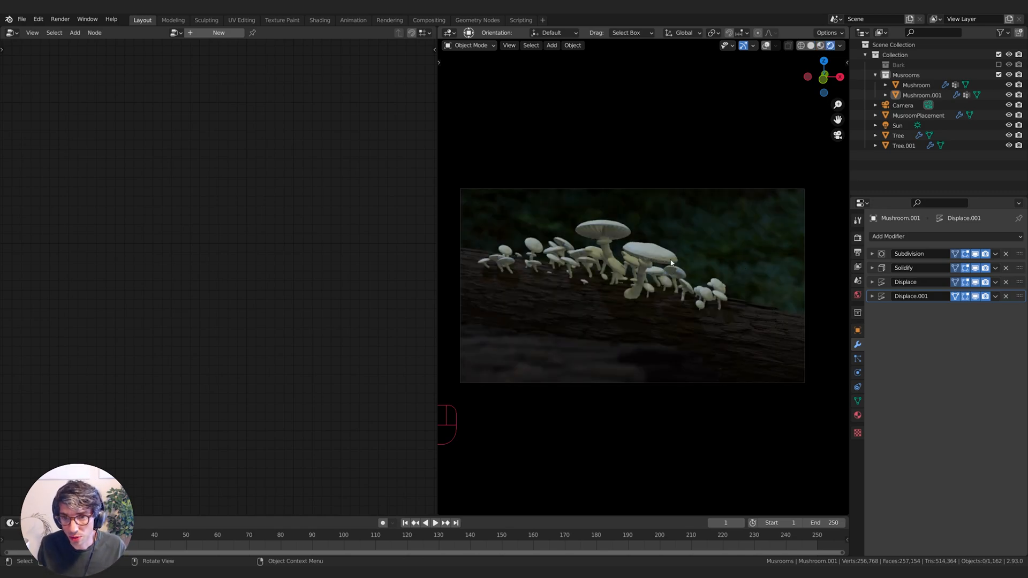
click(913, 85)
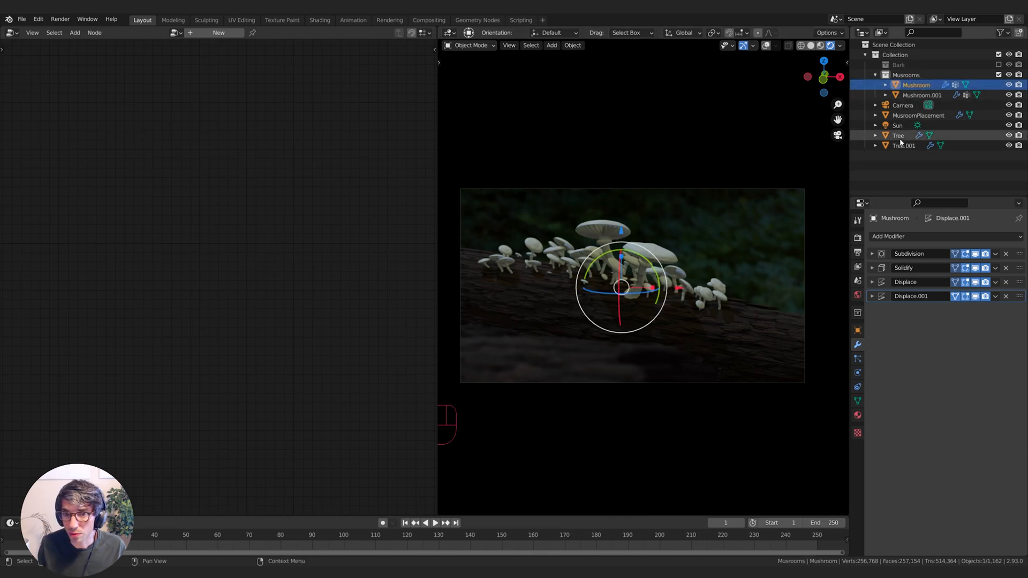
click(1008, 95)
click(1008, 95)
click(921, 95)
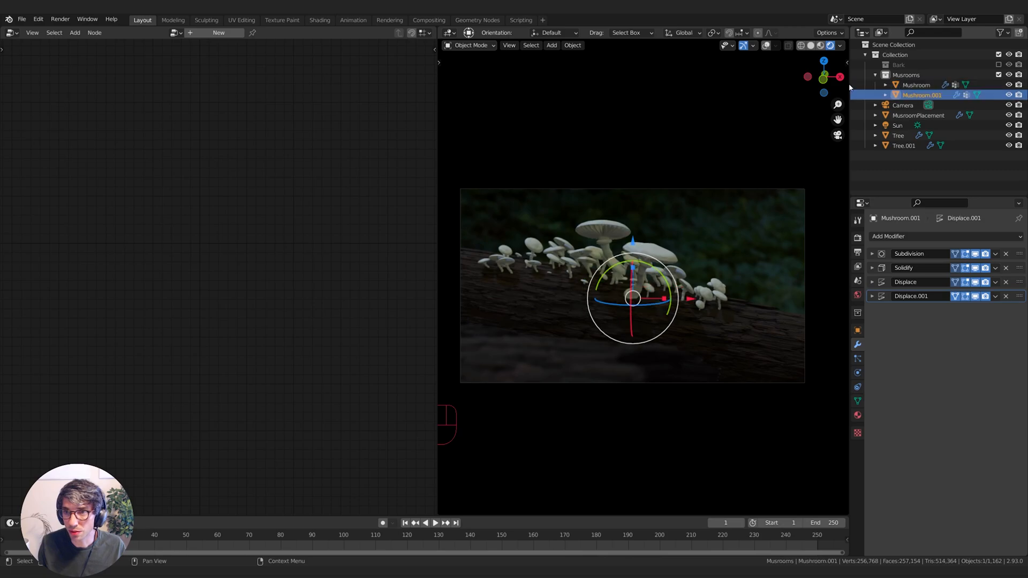
click(765, 45)
click(766, 46)
click(743, 45)
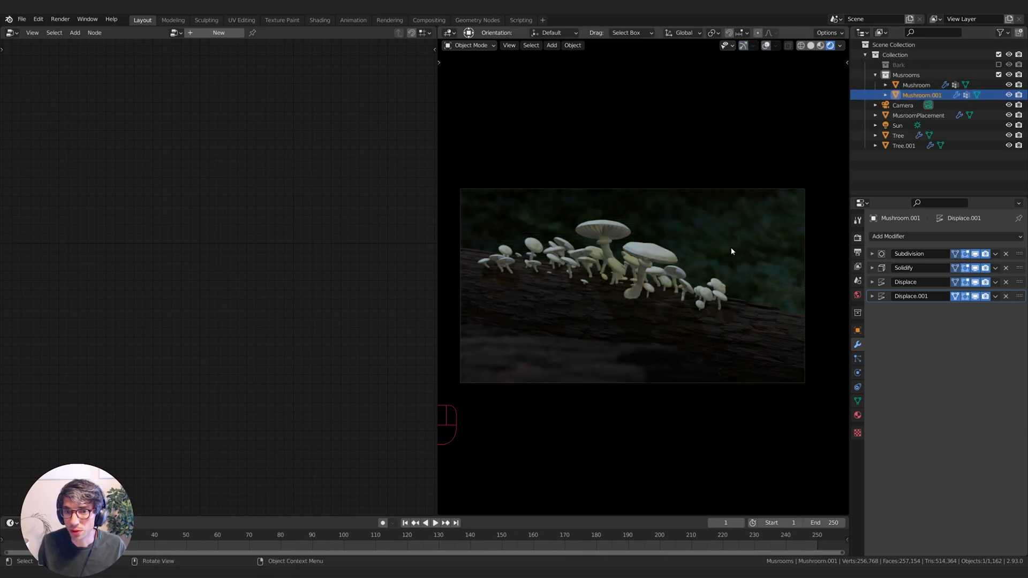
Step: Show object materials in the Shader Editor, create a material on Mushroom.001 and assign that Mushroom material to the original Mushroom
click(12, 33)
click(37, 126)
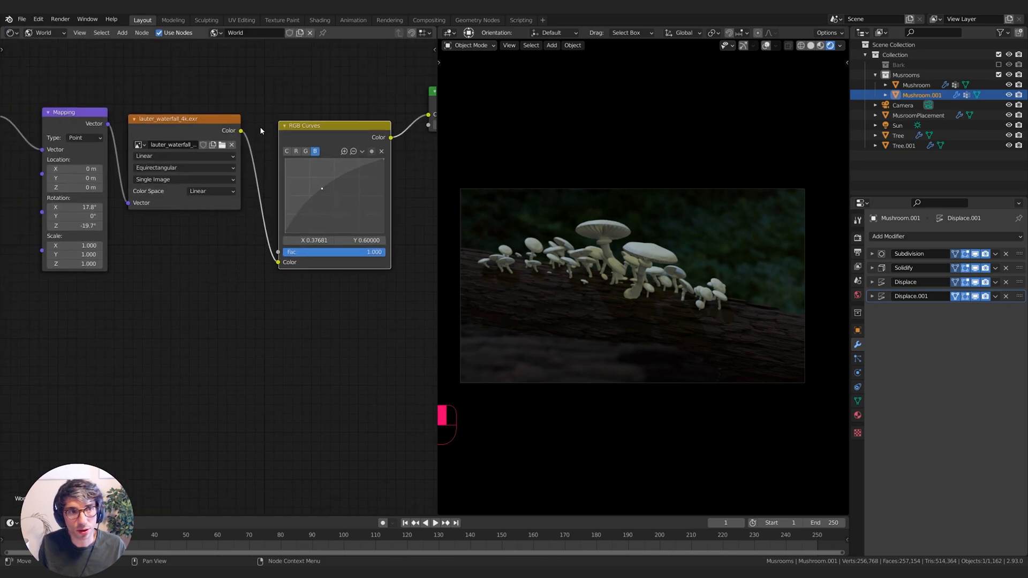
click(46, 36)
click(45, 44)
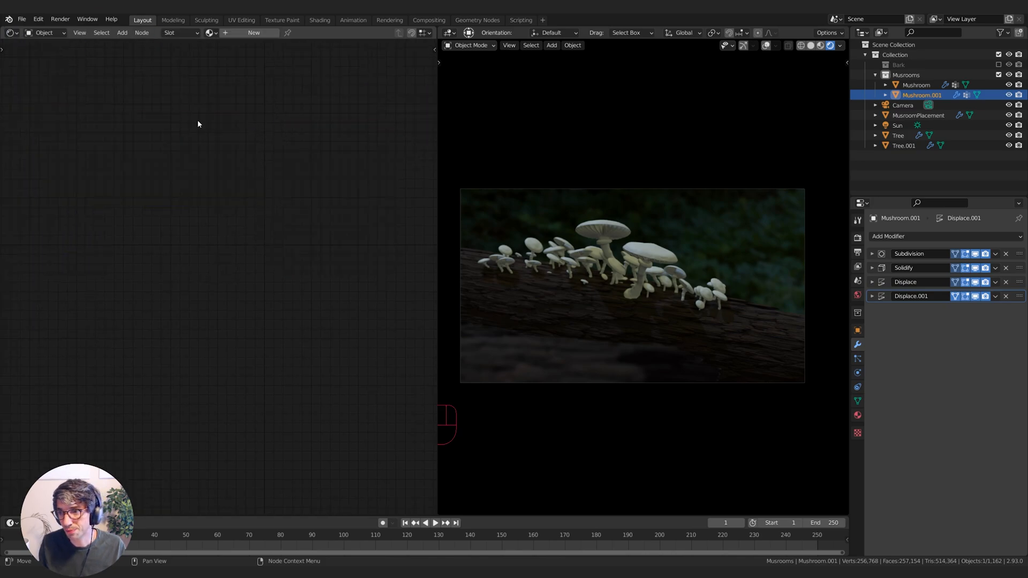
click(857, 415)
click(943, 275)
click(916, 85)
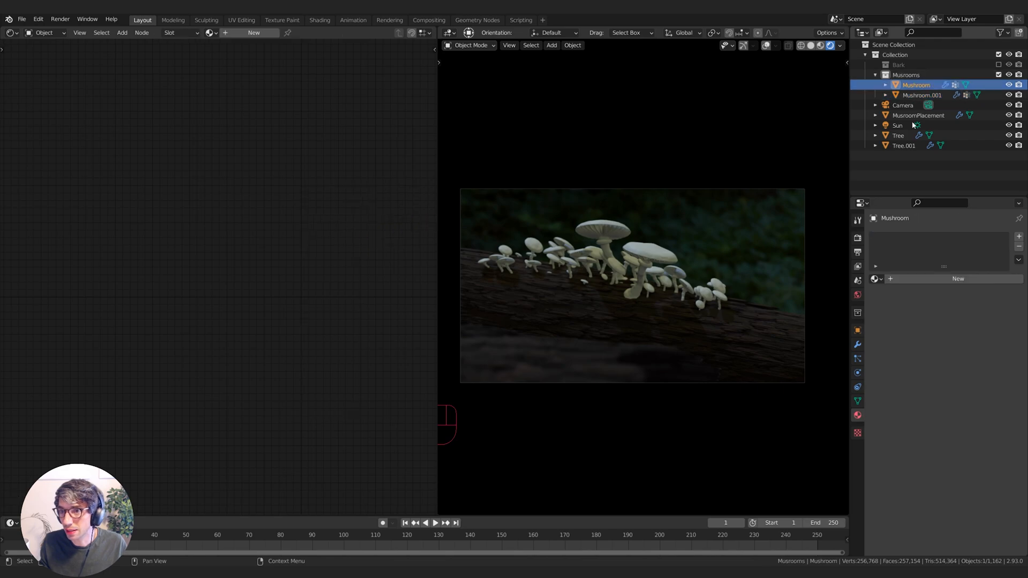
click(876, 279)
click(892, 310)
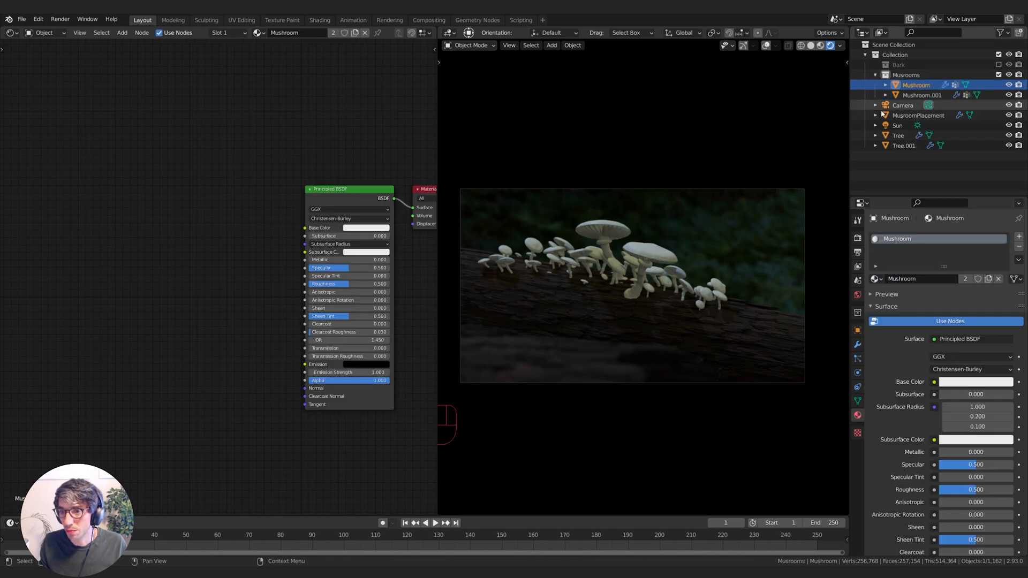
Step: Set the Subsurface value of the Mushroom material's Principled BSDF to 0.738
shift+middle_drag(243, 204, 202, 182)
scroll(227, 217, up, 2)
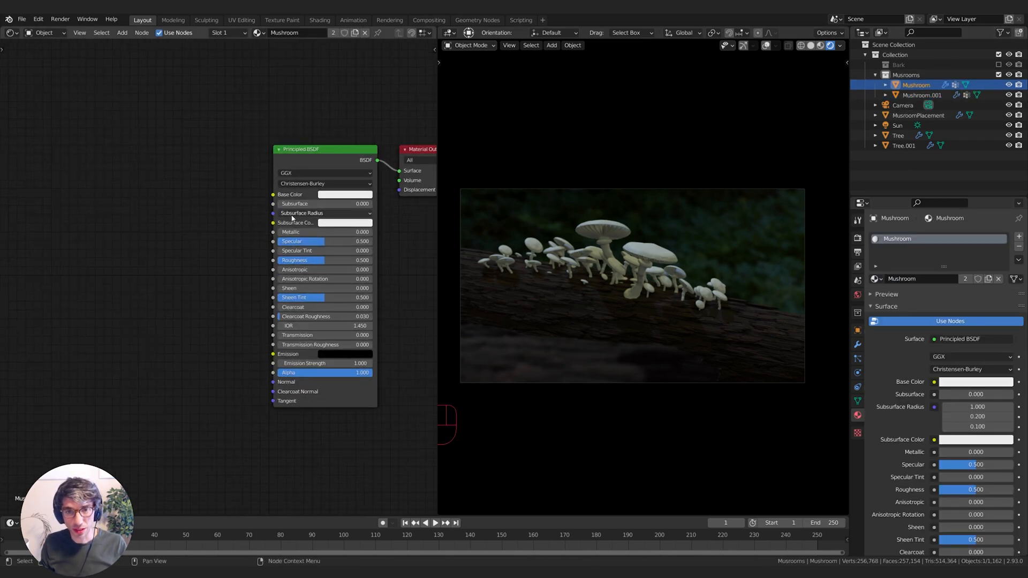
shift+middle_drag(391, 235, 353, 230)
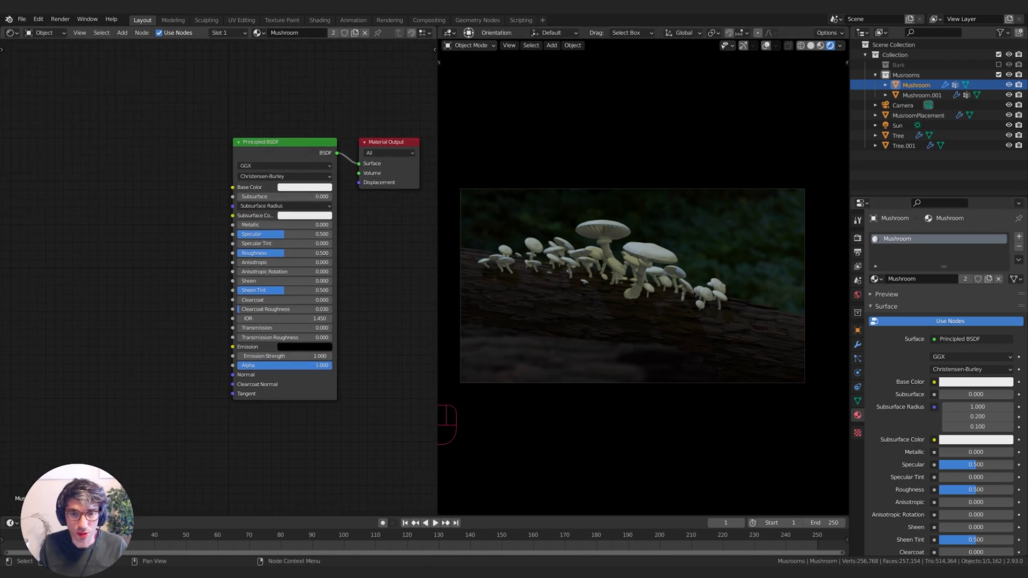
middle_drag(197, 195, 216, 198)
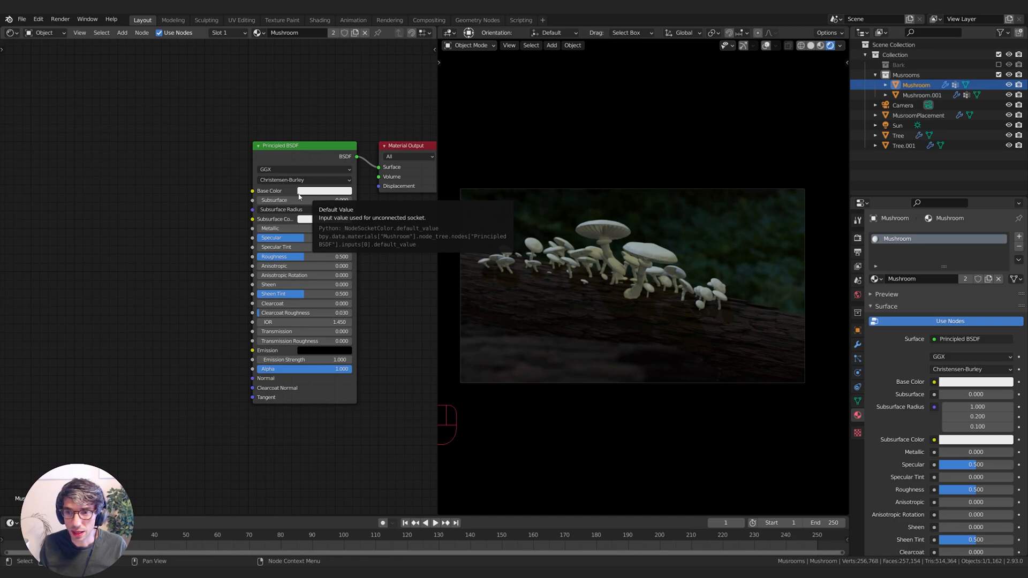
drag(273, 202, 276, 201)
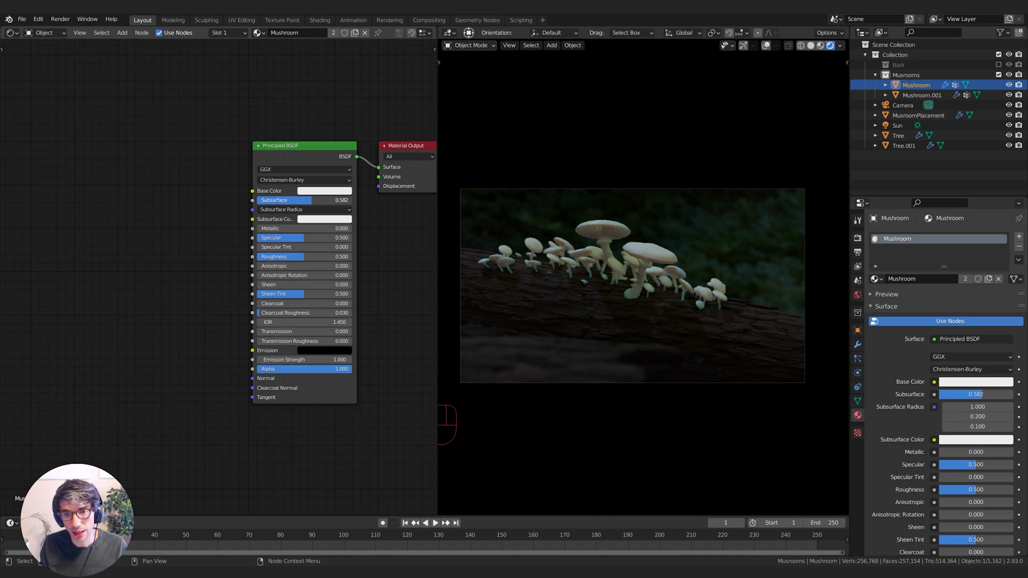
drag(275, 201, 279, 200)
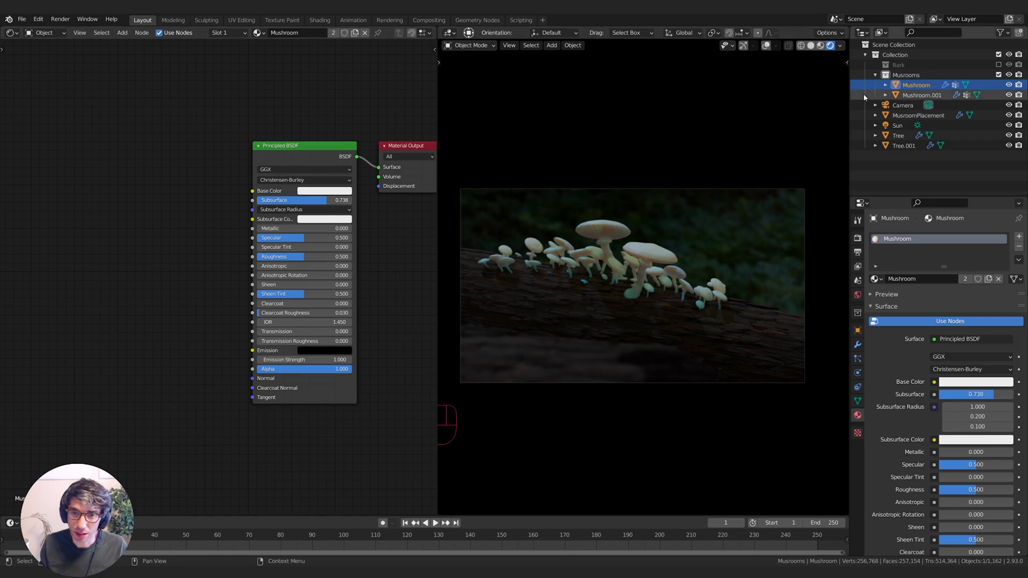
Step: Lock the camera to the view and reframe it closer on the mushroom cluster
click(847, 63)
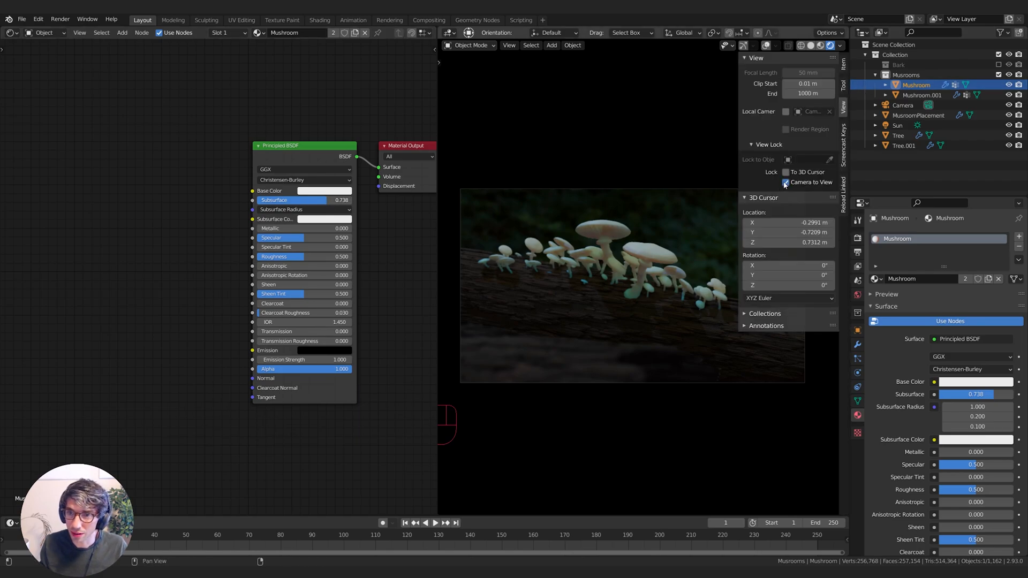
drag(738, 149, 871, 179)
shift+middle_drag(709, 220, 717, 255)
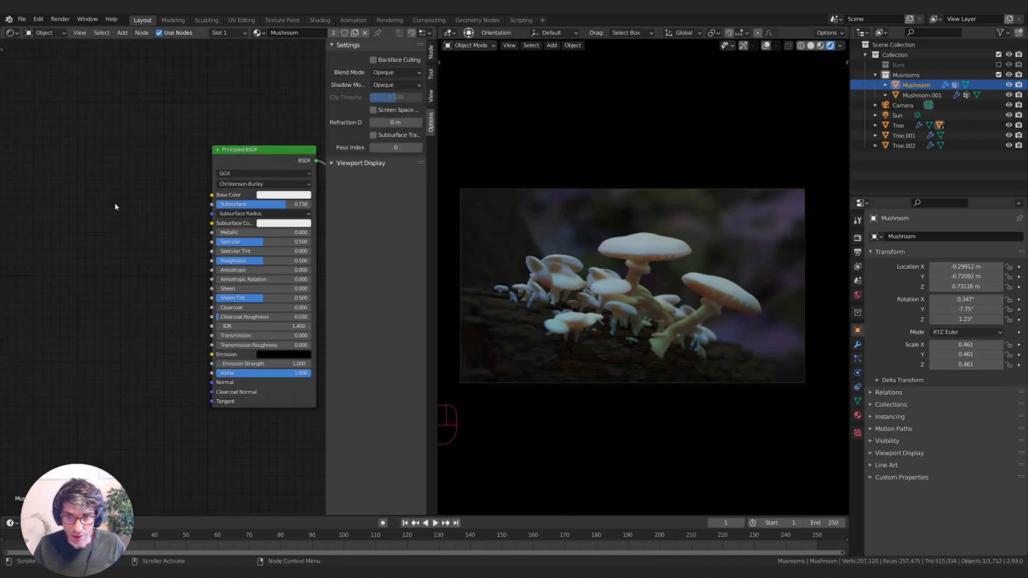
Step: Add ColorRamp, Gradient Texture and Texture Coordinate nodes to the Mushroom material
key(shift+a)
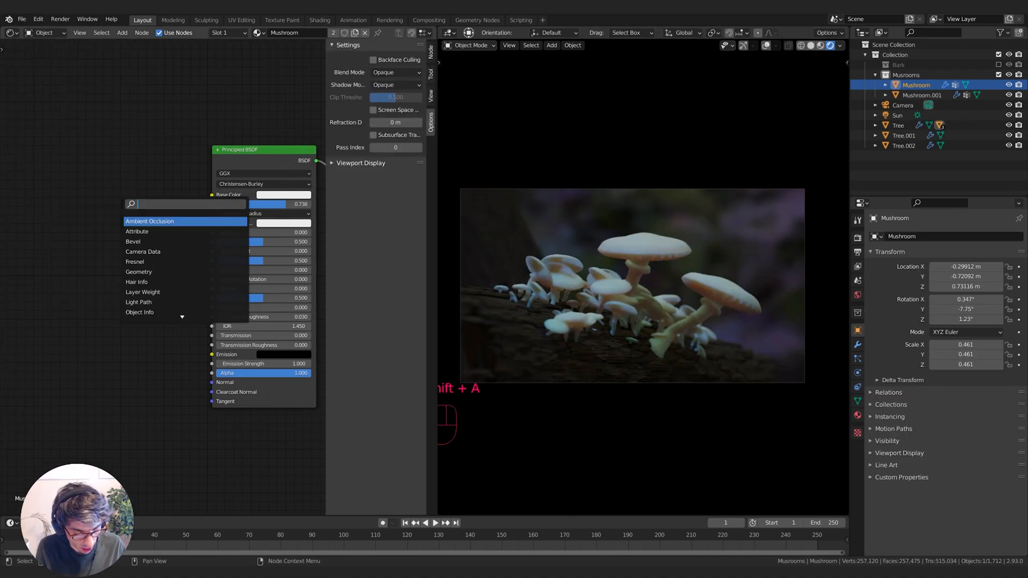
key(BackSpace)
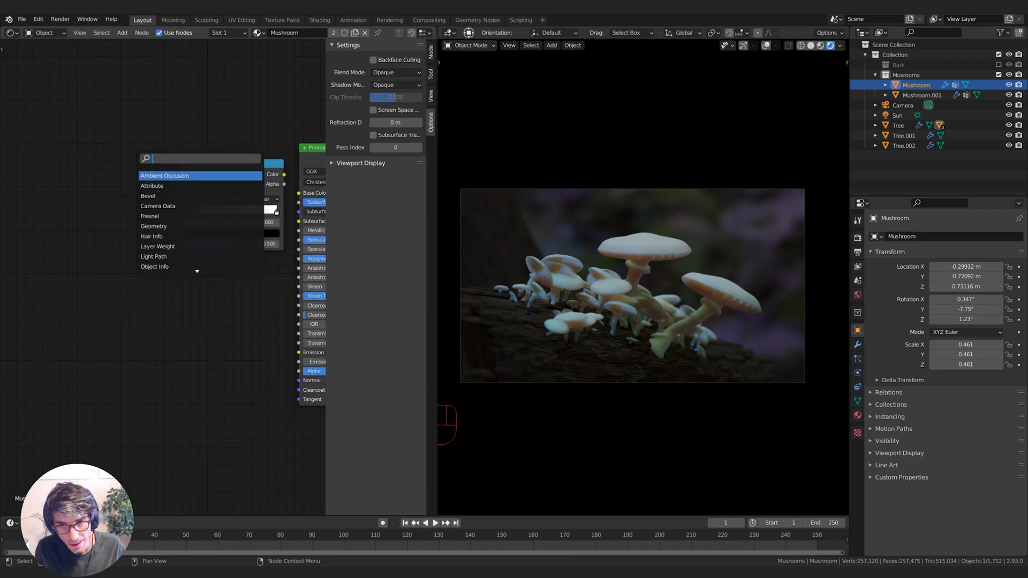
text(gra)
key(Return)
click(105, 185)
key(shift+a)
text(te)
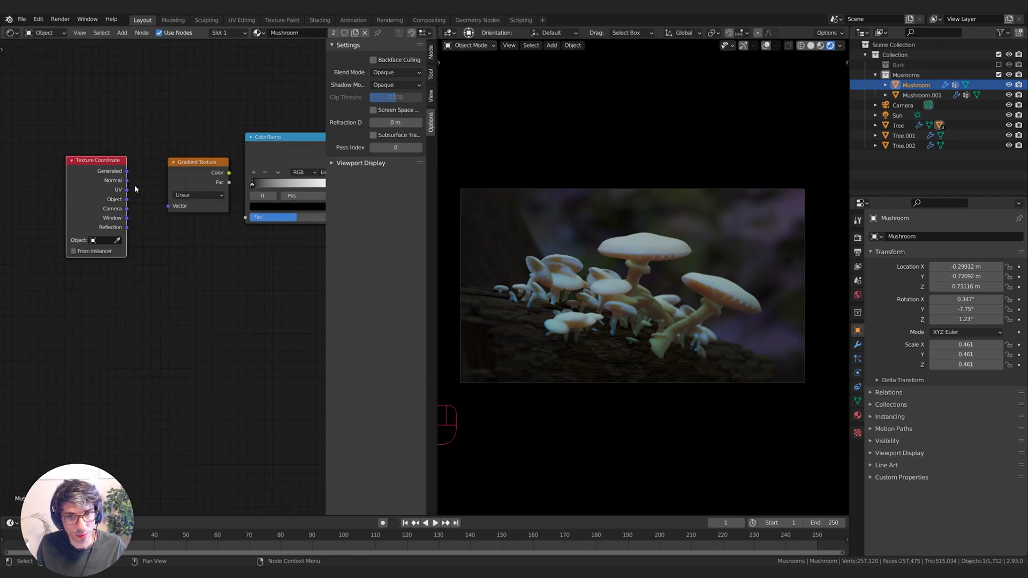
Step: Connect the Object coordinates to the Gradient Texture, its Fac to the ColorRamp, and the ramp's Color to the Principled BSDF's Emission
drag(127, 199, 168, 205)
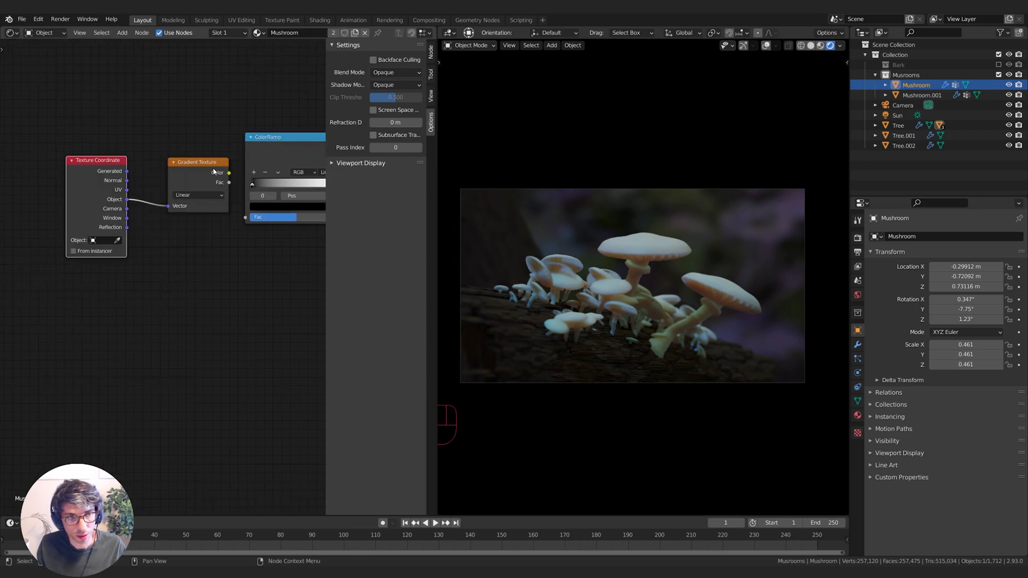
drag(213, 171, 192, 177)
middle_drag(212, 181, 167, 181)
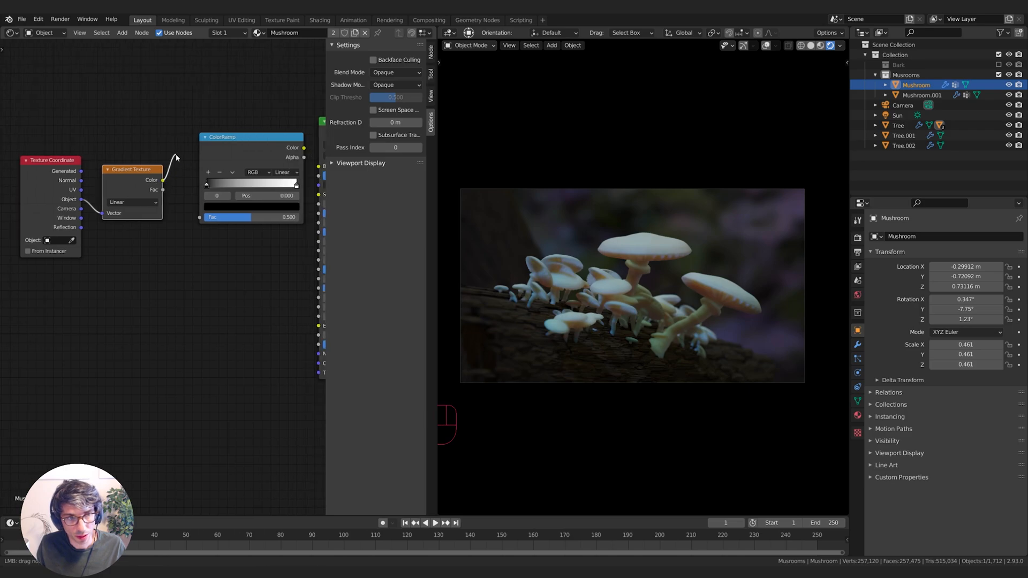
drag(163, 189, 202, 219)
middle_drag(285, 152, 213, 163)
click(247, 156)
drag(213, 163, 246, 336)
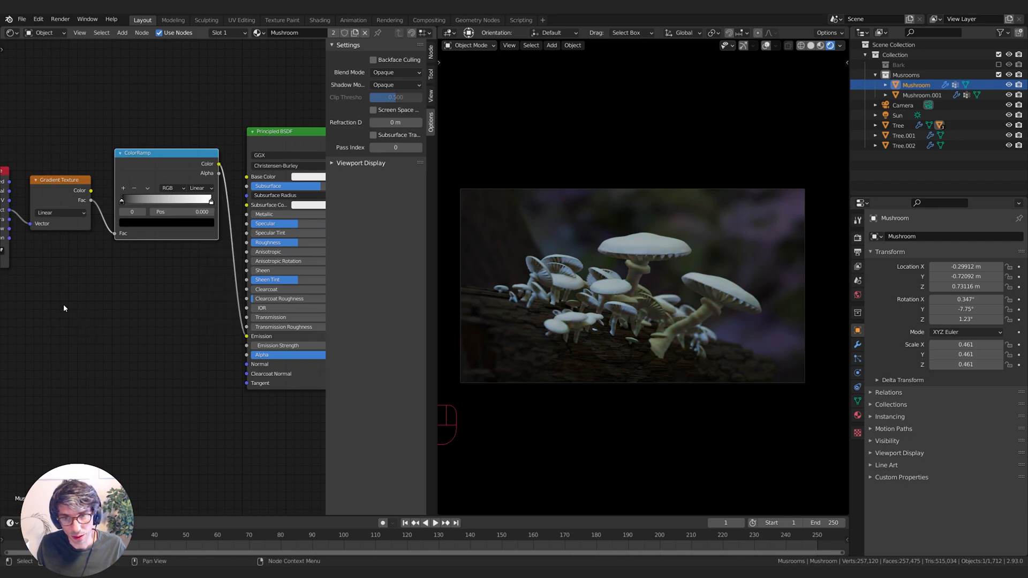
Step: Move the Texture Coordinate node away from the Gradient Texture and set the gradient type to Spherical
middle_drag(23, 308, 147, 305)
drag(108, 199, 33, 196)
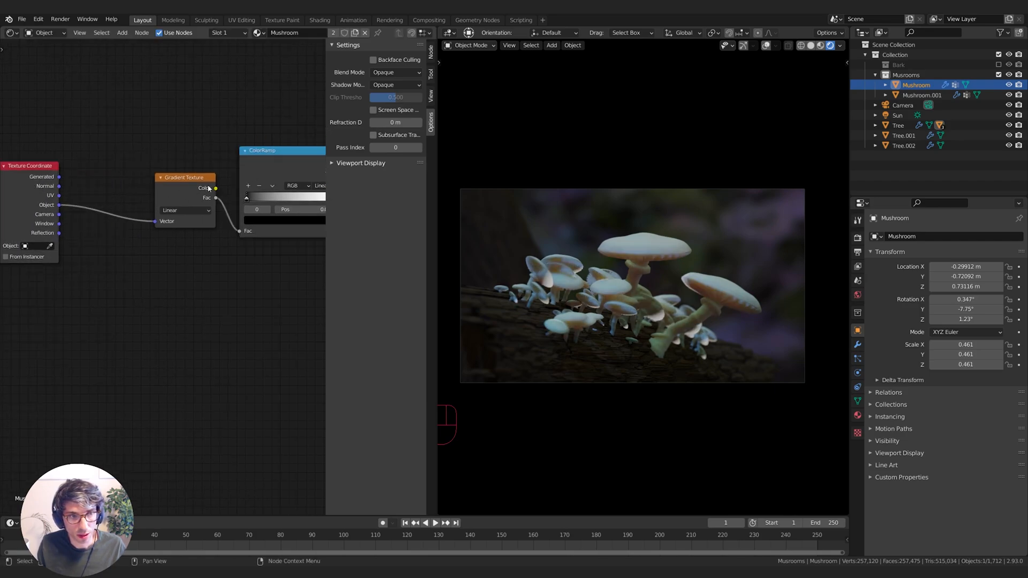
click(185, 210)
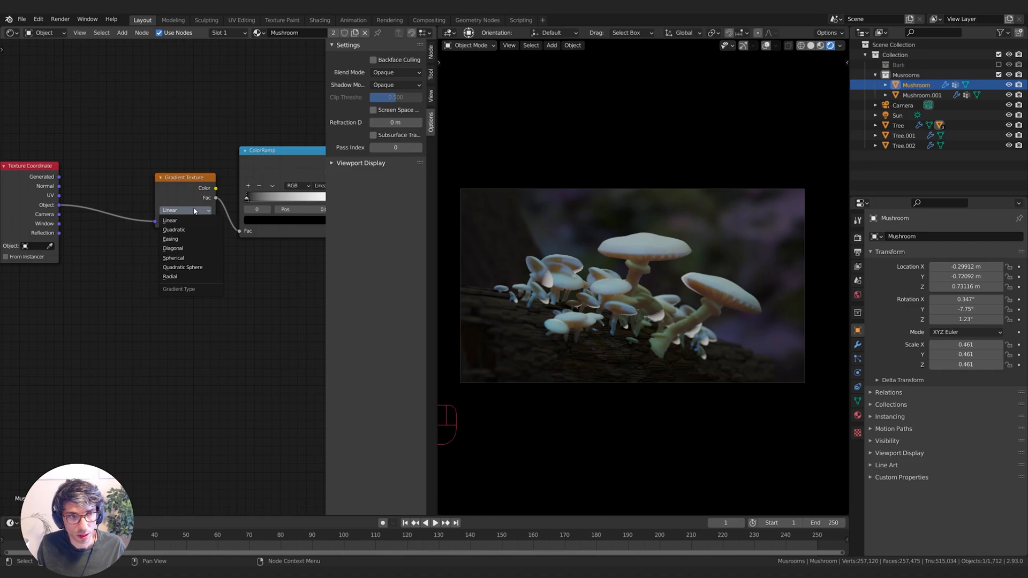
click(182, 259)
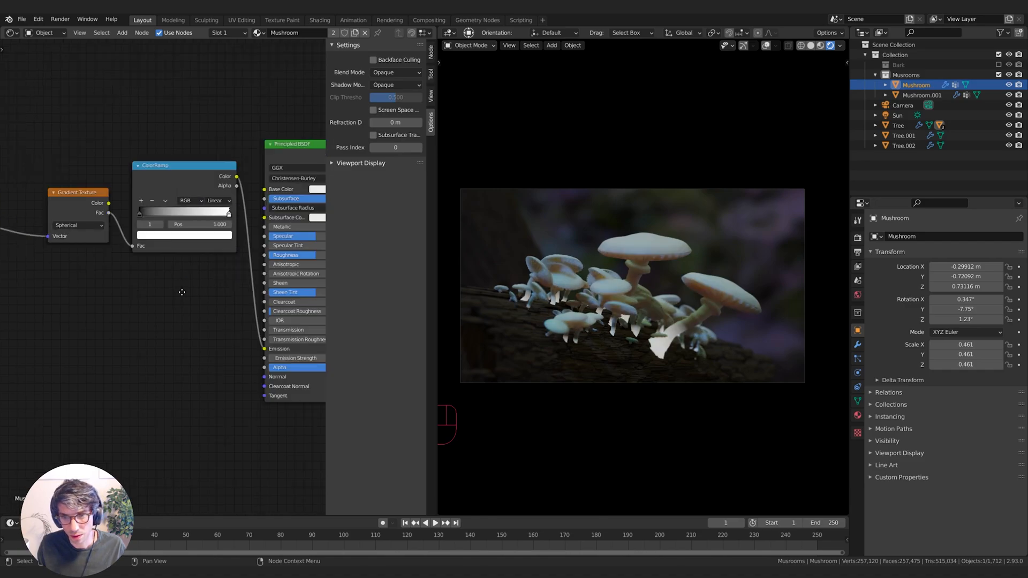
Step: Insert a Mapping node between the Texture Coordinate and Gradient Texture nodes and set its Z location to -2 m
middle_drag(78, 297, 209, 288)
key(shift+a)
key(shift+a)
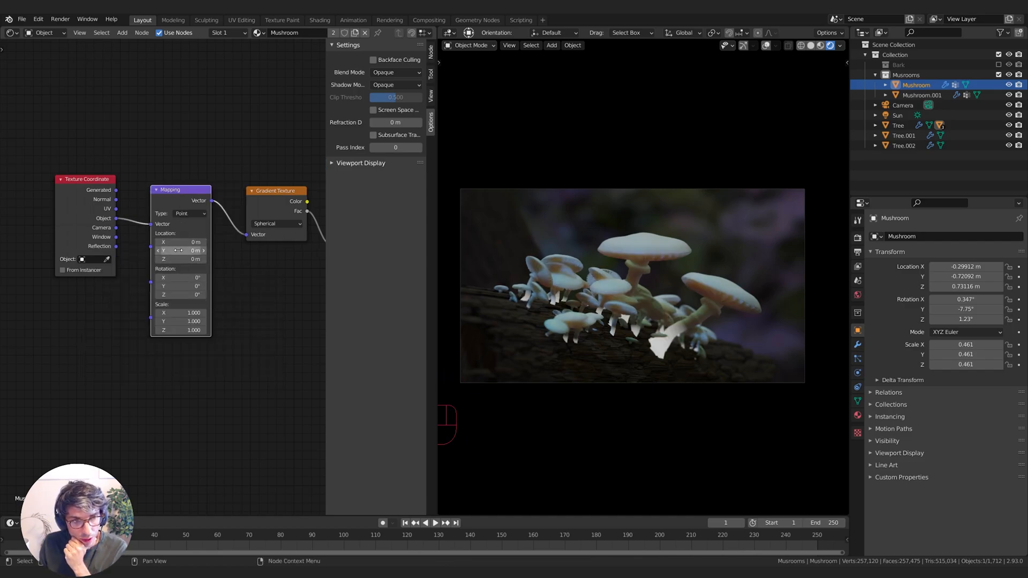
drag(177, 259, 70, 259)
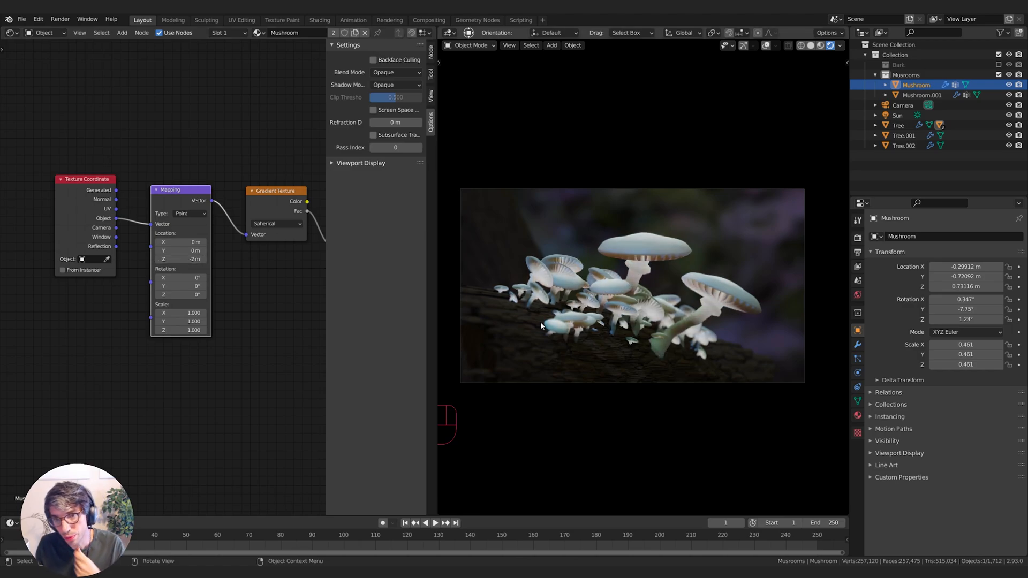
Step: Set the ColorRamp interpolation to Ease and move its black stop to position 0.188
middle_drag(286, 256, 130, 257)
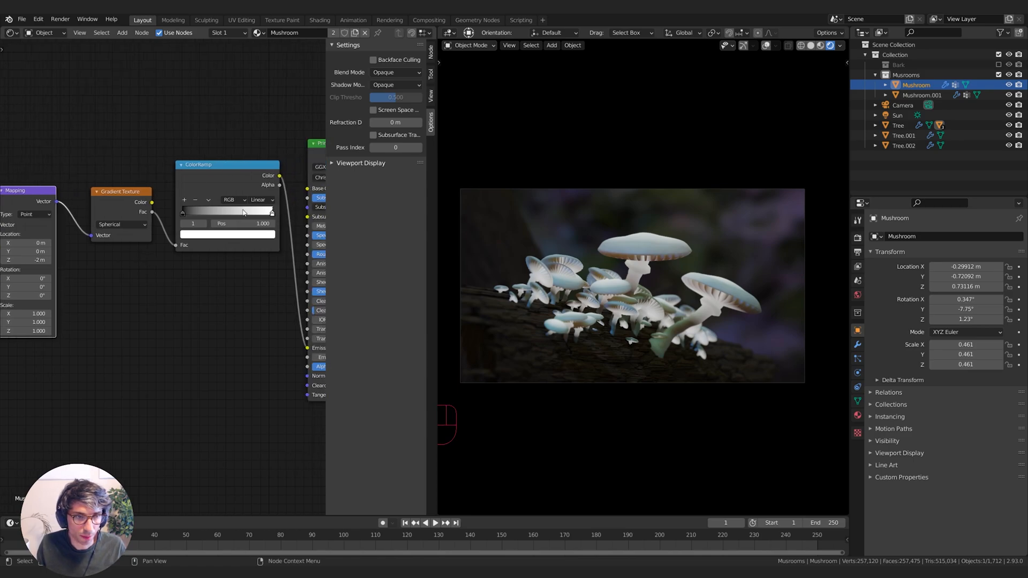
click(262, 199)
click(253, 242)
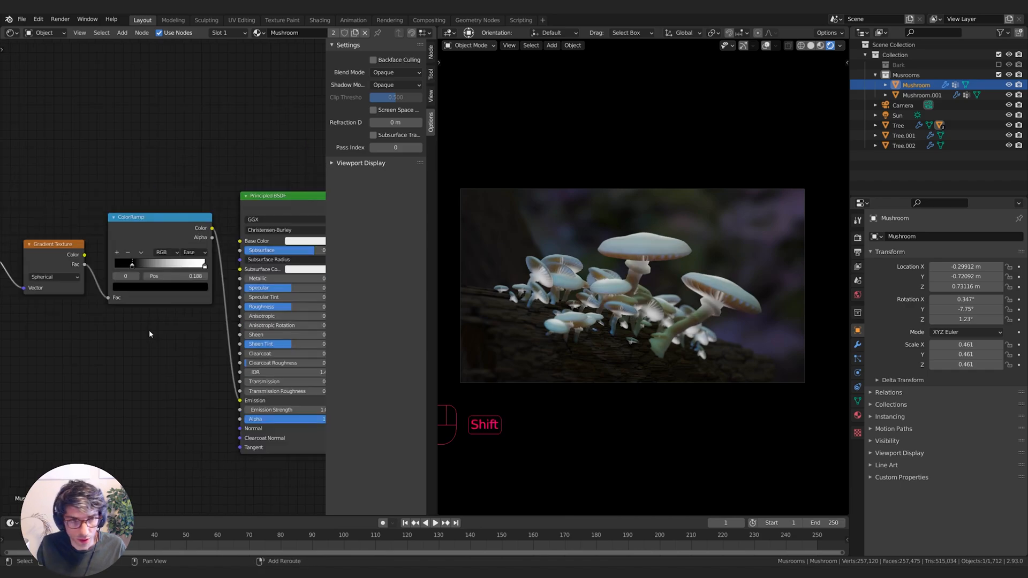
Step: Recolor the ColorRamp's white stop to a pale cream with hue 0.100 and saturation 0.276
shift+middle_drag(149, 330, 105, 347)
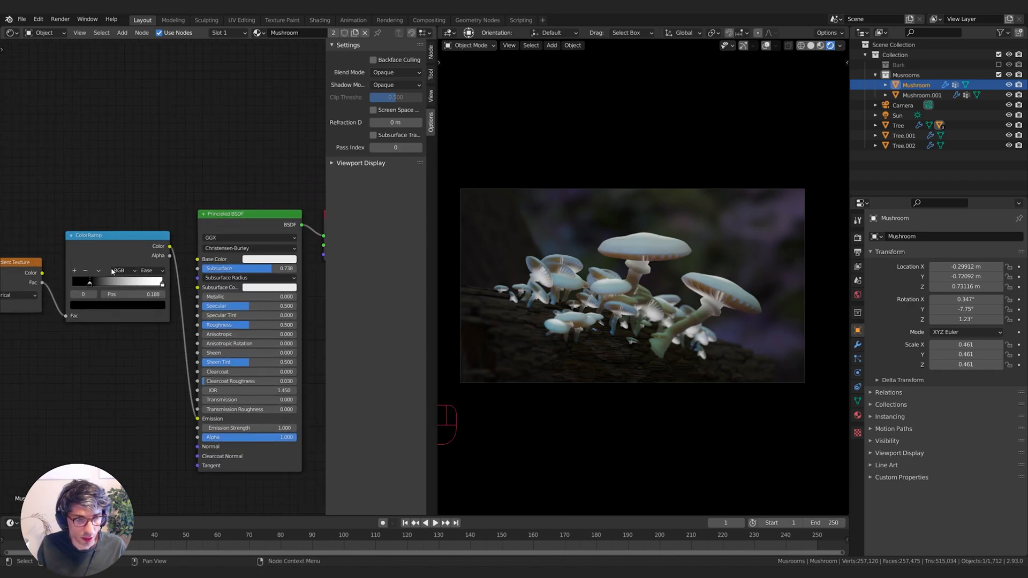
click(162, 283)
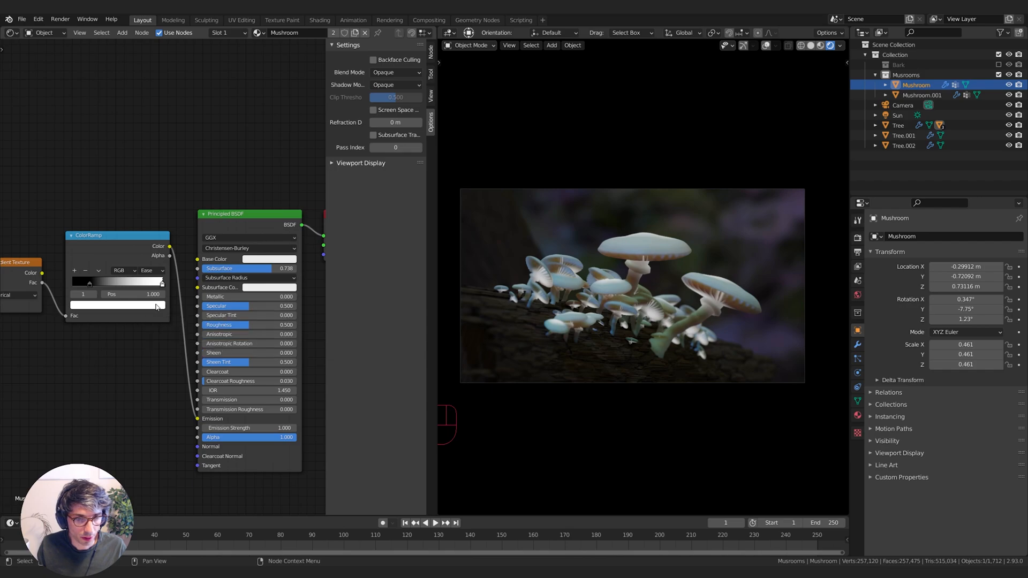
click(157, 306)
click(104, 217)
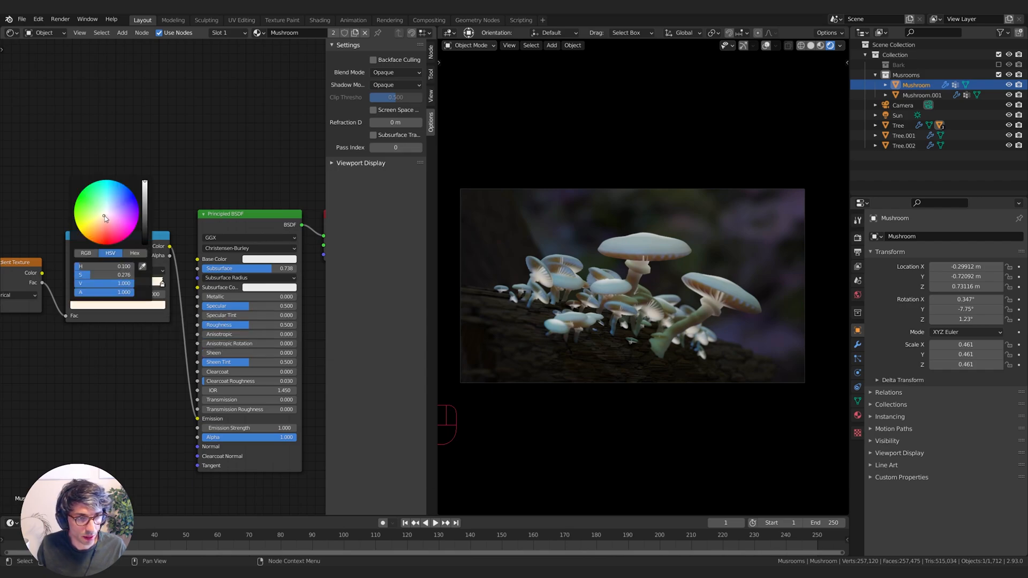
Step: Brighten the ColorRamp's black stop and recolor it light blue
click(89, 288)
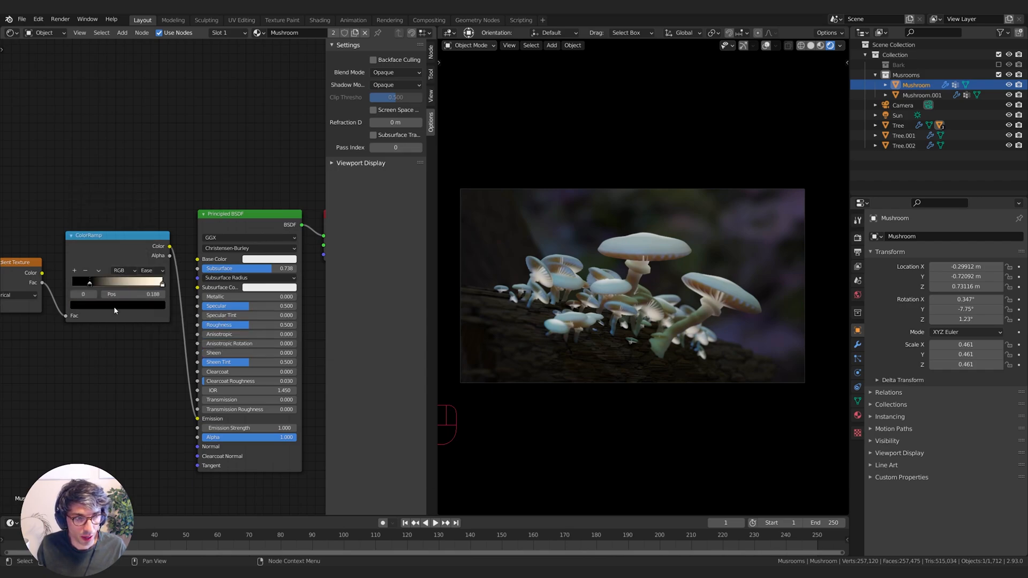
click(120, 305)
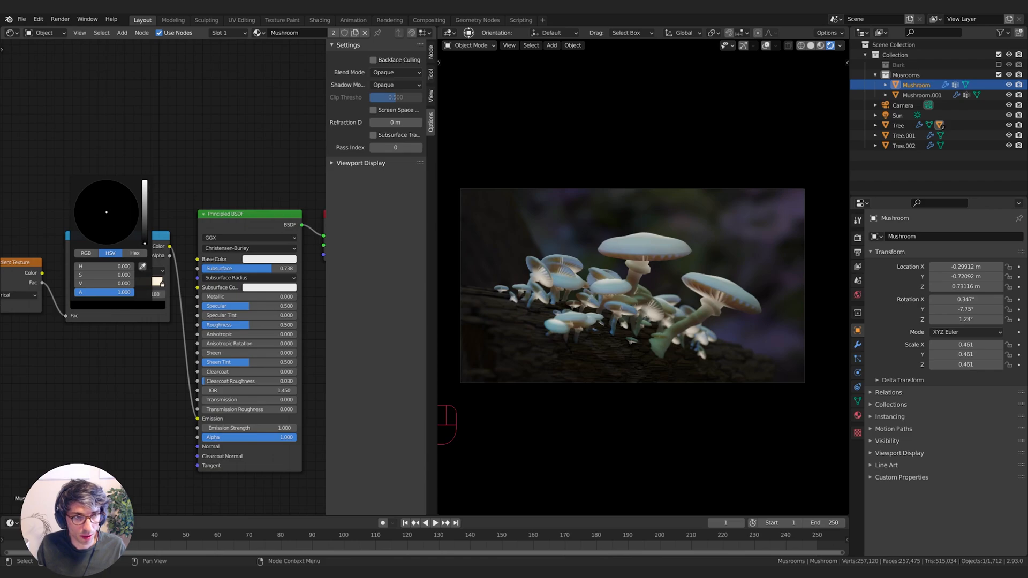
click(144, 185)
drag(106, 212, 114, 204)
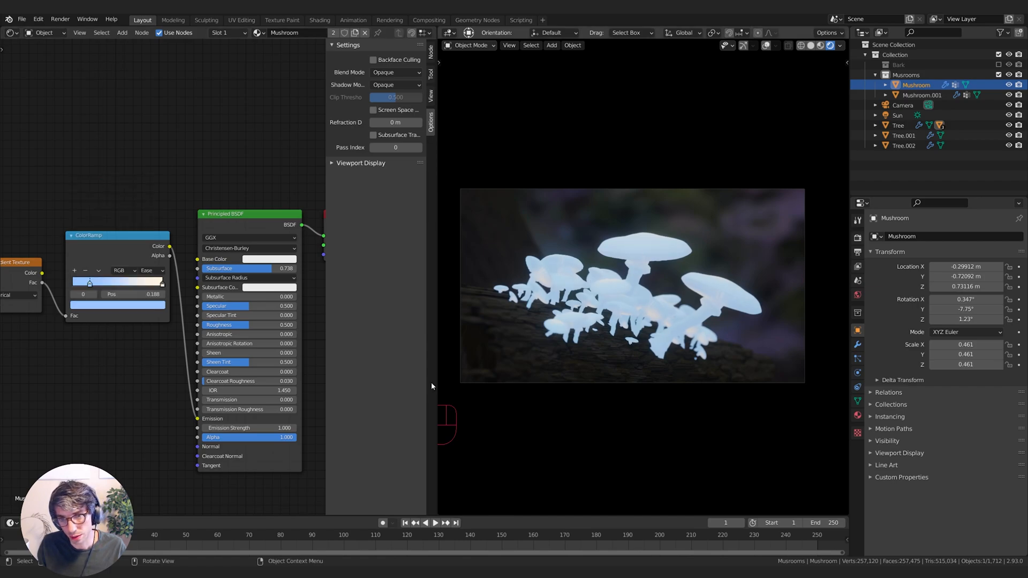
Step: Move the ColorRamp's output from Emission to Base Color and make the cream stop slightly more saturated
drag(197, 420, 199, 259)
middle_drag(157, 306, 176, 305)
click(181, 284)
click(175, 305)
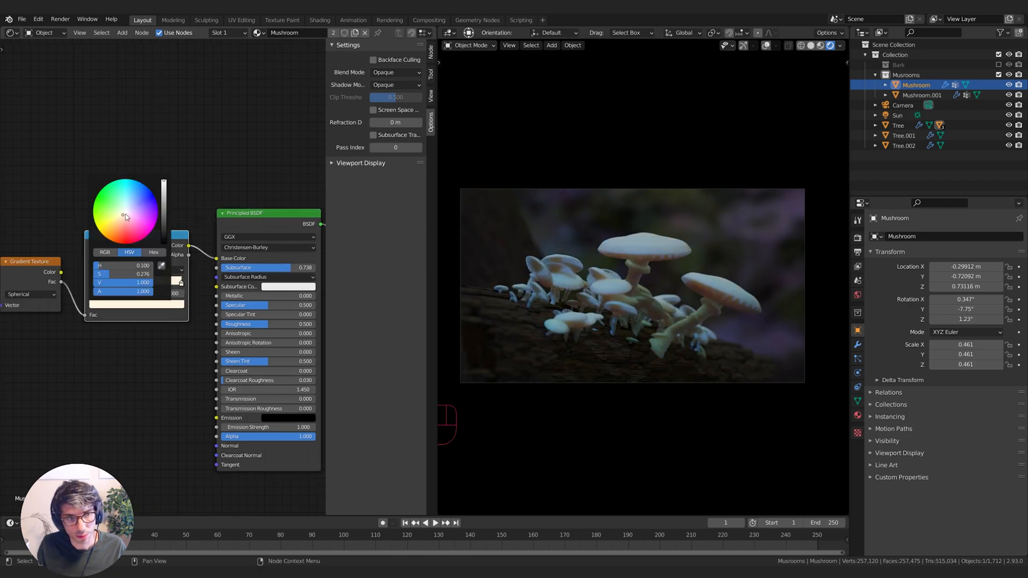
mouse_move(125, 274)
mouse_down()
mouse_move(136, 274)
mouse_move(120, 274)
mouse_up()
click(255, 186)
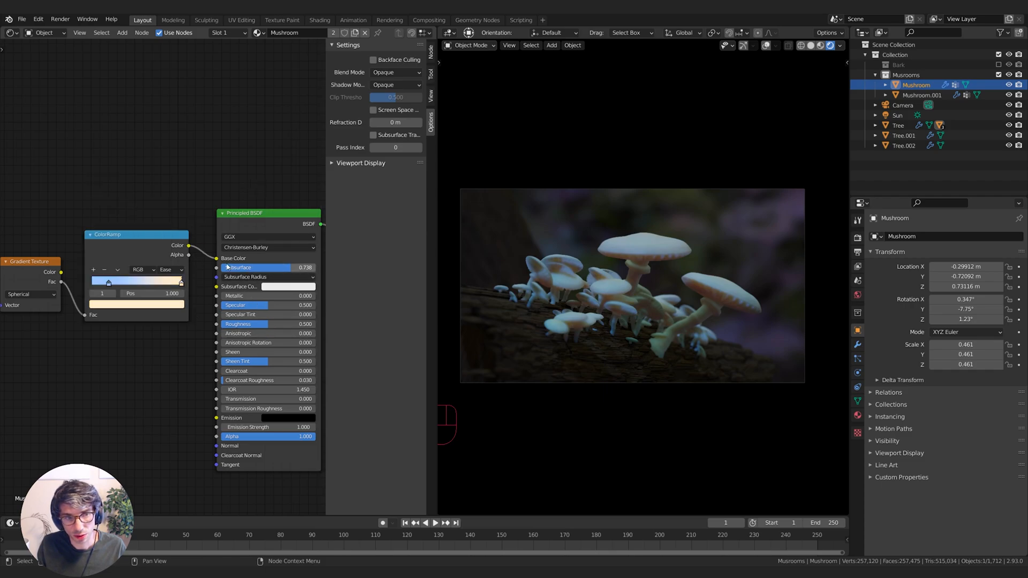
Step: Connect the ColorRamp to Subsurface Color instead of Base Color and move its blue stop to position 0.000
drag(189, 246, 216, 286)
drag(108, 283, 82, 284)
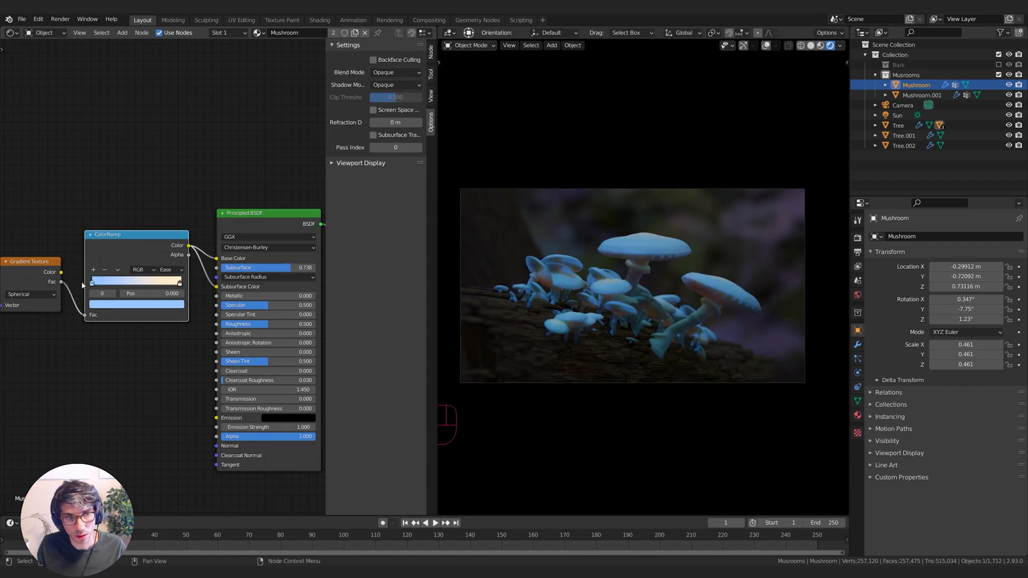
drag(217, 259, 204, 242)
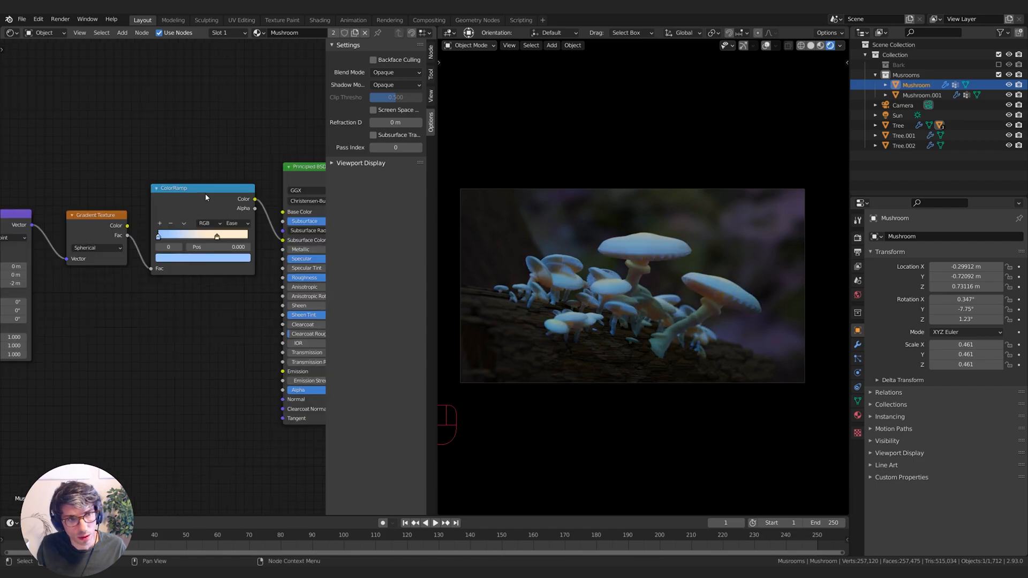
click(203, 202)
key(shift+d)
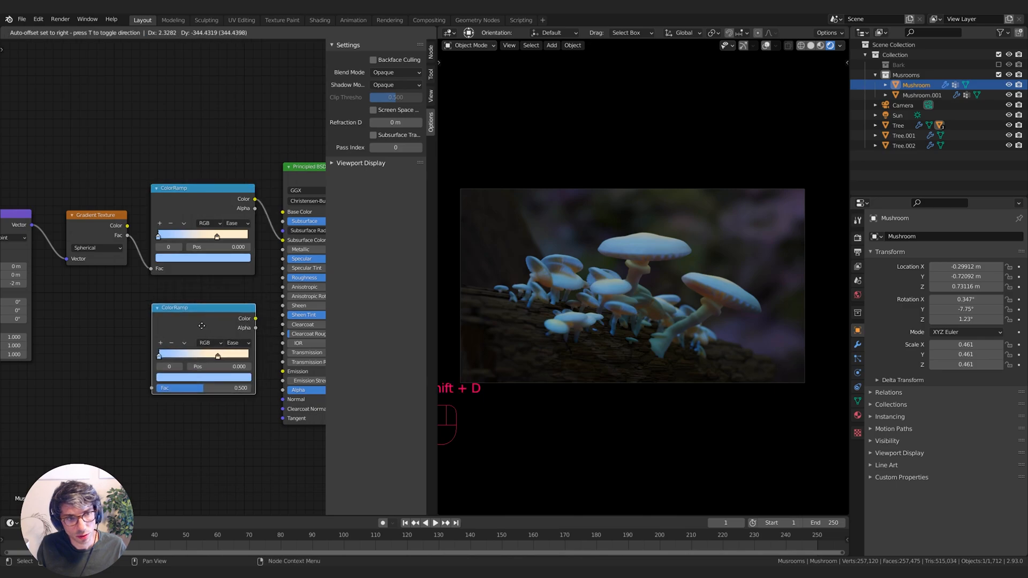
right_click(198, 305)
Step: Add a second ColorRamp below the first and connect the Gradient Texture's Fac to it
key(shift+a)
click(199, 303)
text(col)
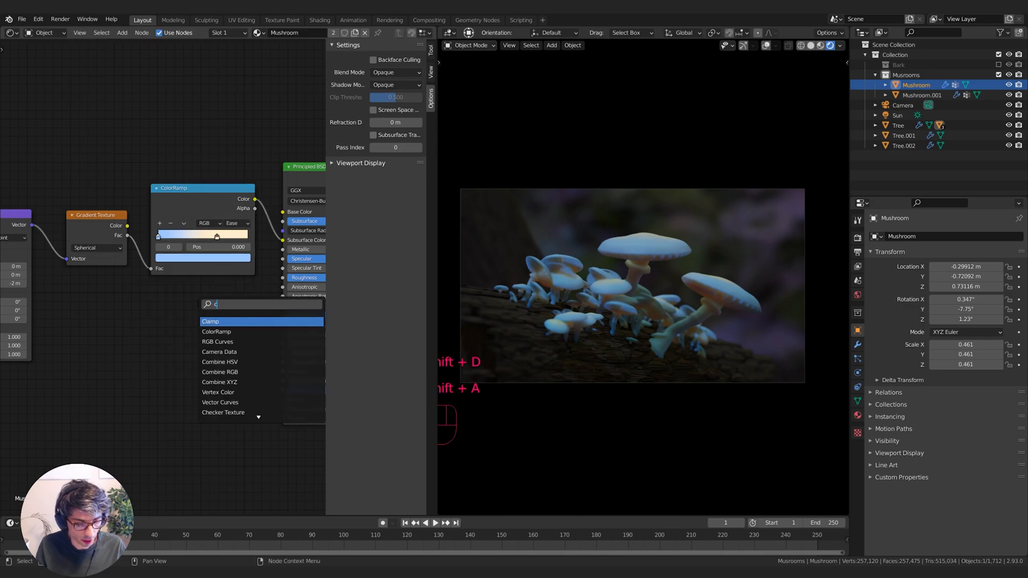
key(Return)
drag(129, 236, 152, 369)
Step: Set the second ColorRamp to B-Spline, move its black stop to 0.725 and connect its Color to Emission
click(238, 325)
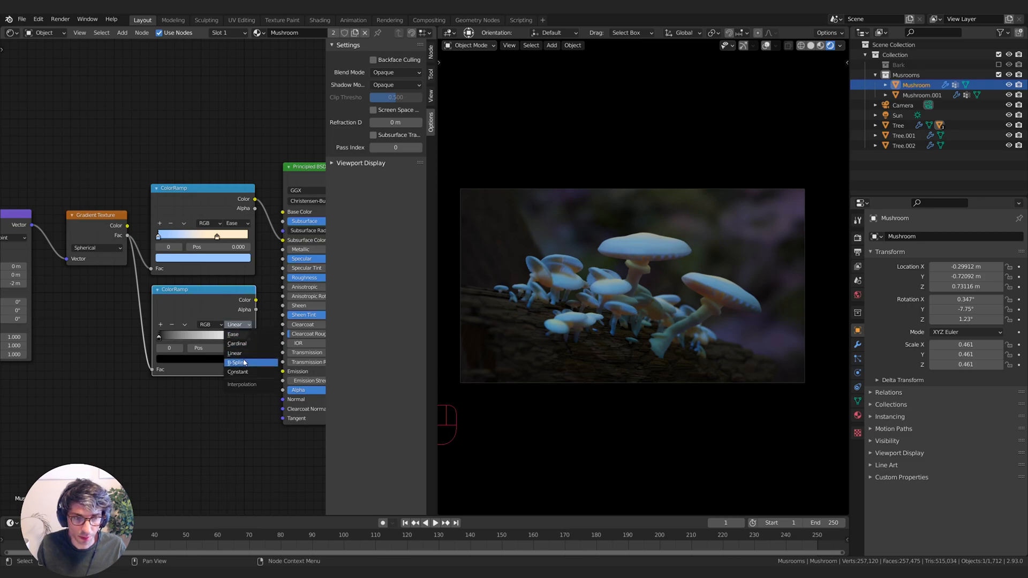
click(241, 362)
drag(161, 337, 222, 342)
drag(236, 300, 282, 371)
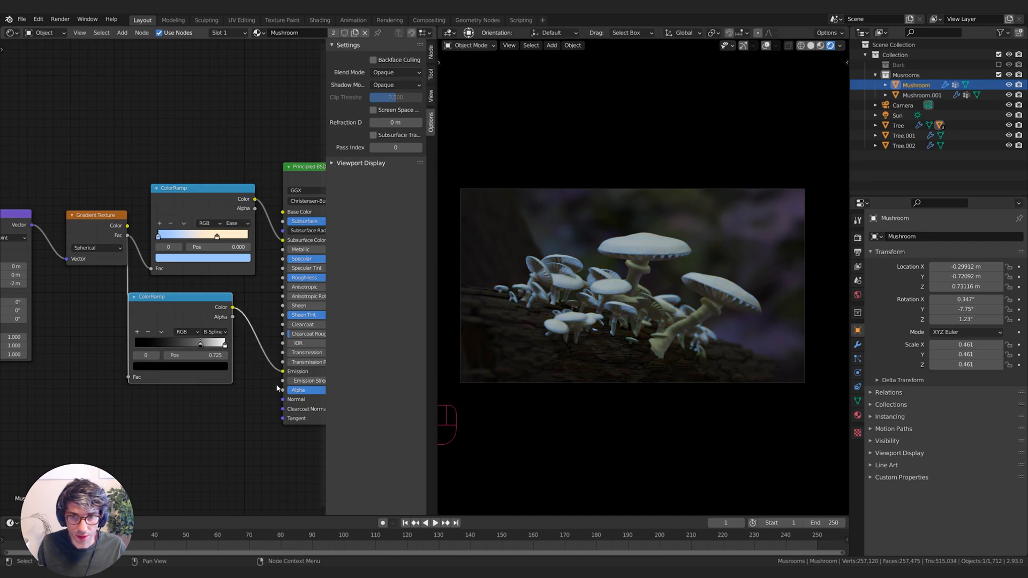
Step: Recolor the second ramp's white stop warm yellow and raise the Principled BSDF's Emission Strength
click(225, 344)
click(180, 366)
drag(169, 275, 165, 281)
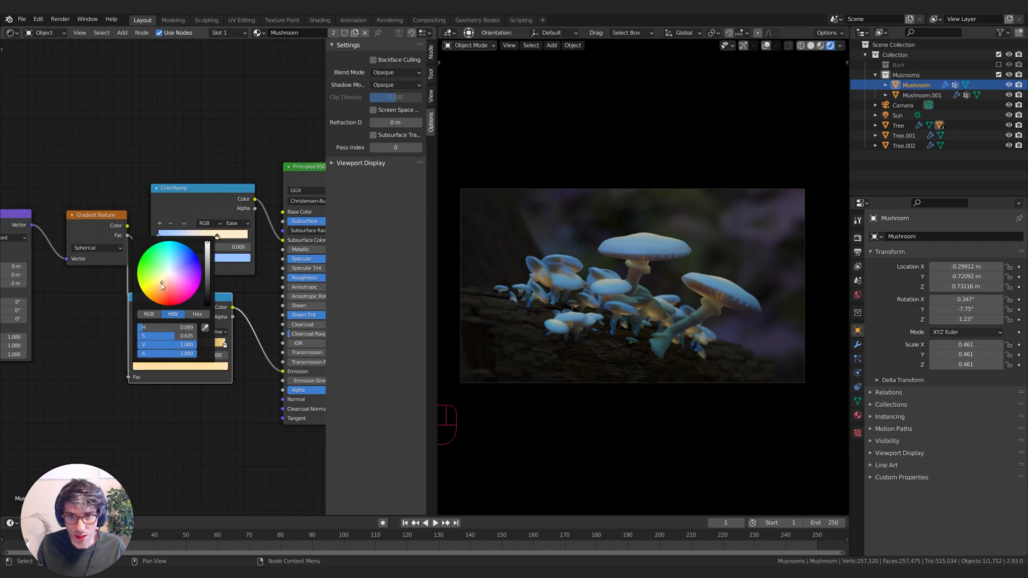
middle_drag(188, 401, 139, 407)
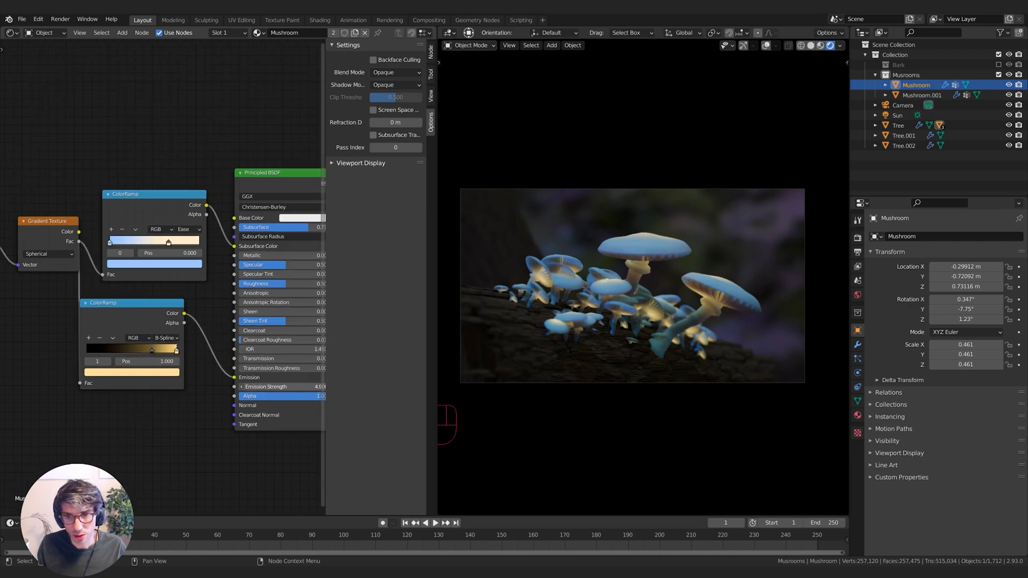
drag(279, 386, 356, 386)
Step: Duplicate the Gradient Texture node and connect the copy's Fac to the emission ColorRamp
click(203, 195)
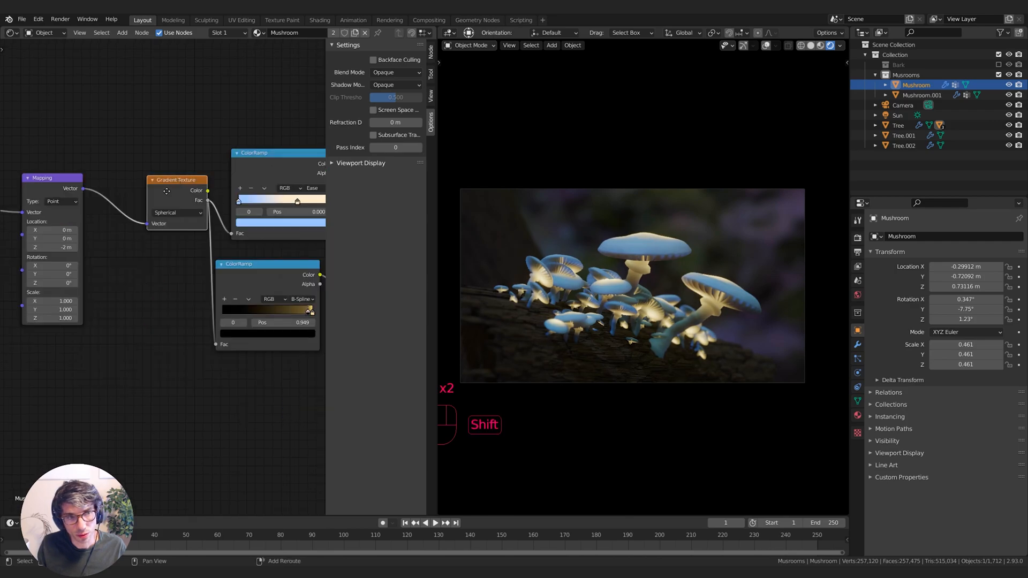
key(shift+d)
click(190, 363)
middle_drag(191, 363, 217, 338)
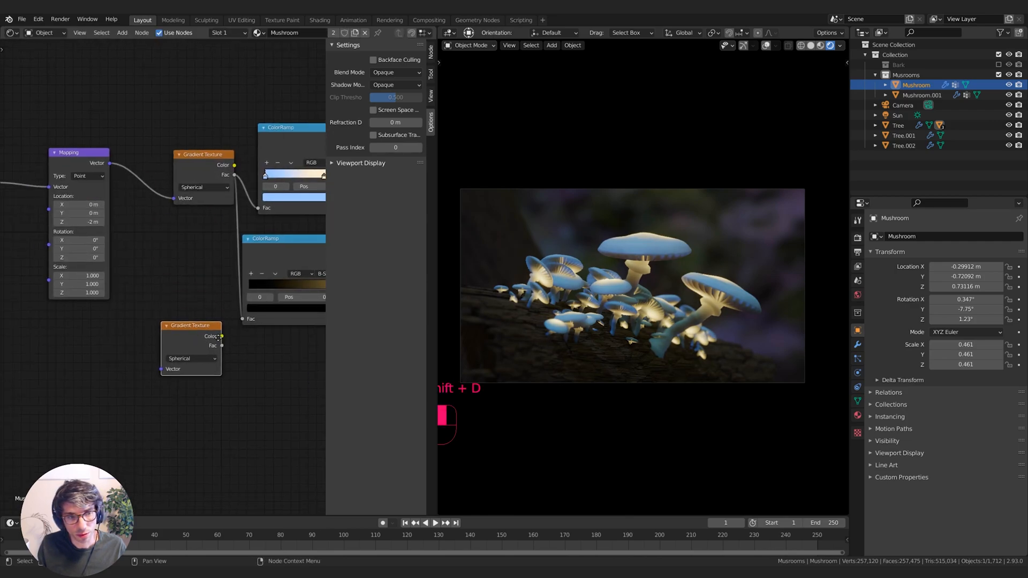
drag(222, 345, 242, 318)
Step: Duplicate the Mapping node and wire the copy between the Object coordinates and the second Gradient Texture
middle_drag(145, 342, 190, 334)
click(30, 178)
click(113, 145)
key(shift+d)
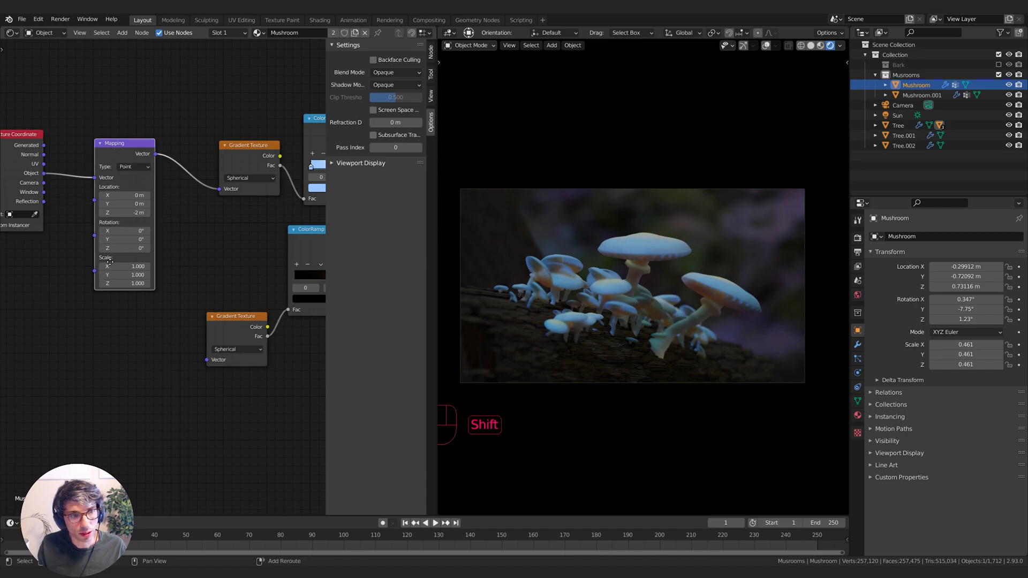
click(122, 421)
drag(43, 173, 107, 350)
drag(167, 312, 208, 360)
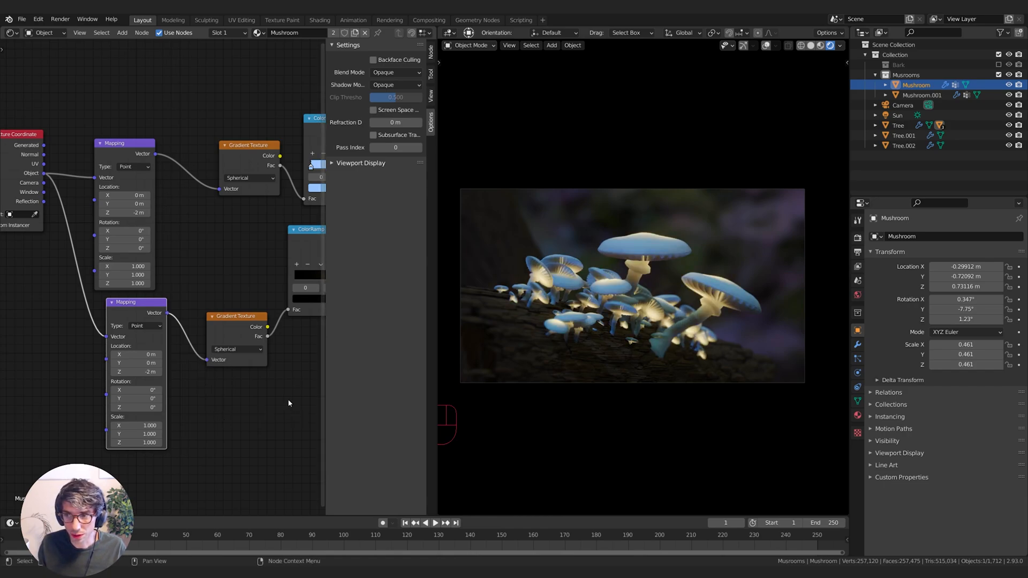
Step: Add a Value node and connect it to the second Mapping node's Scale
shift+scroll(265, 410, down, 2)
key(shift+a)
click(82, 433)
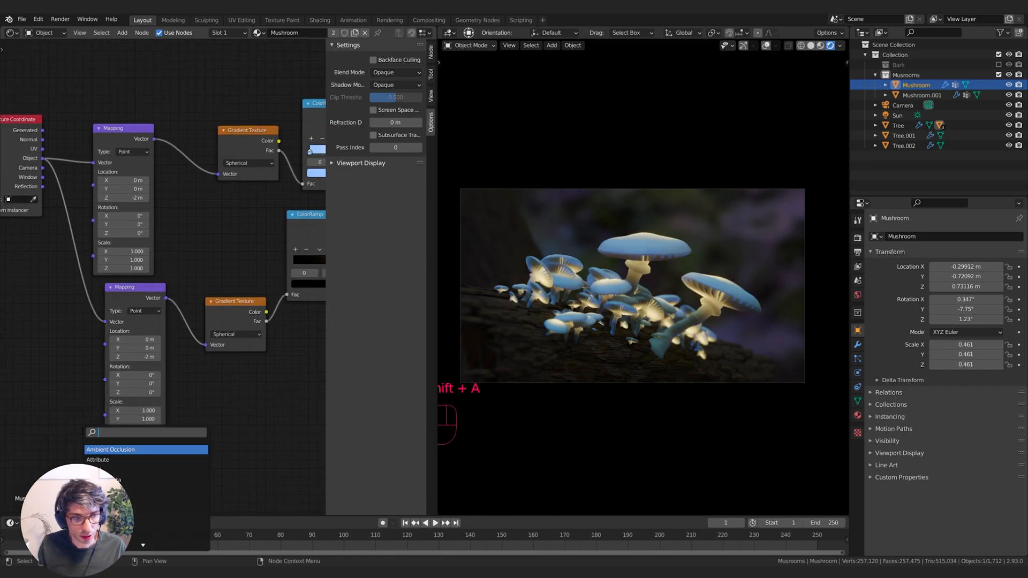
text(val)
click(94, 449)
click(59, 415)
drag(68, 407, 105, 416)
Step: Set the Value node to 0.650 and adjust the second Mapping node's Z location to shift the glow
middle_drag(36, 428, 136, 426)
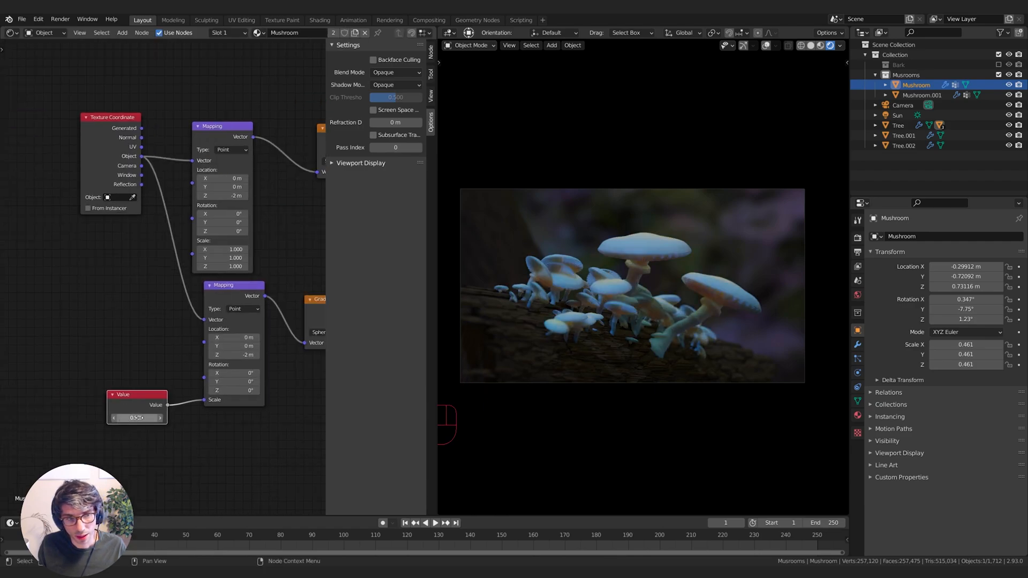
drag(136, 417, 143, 417)
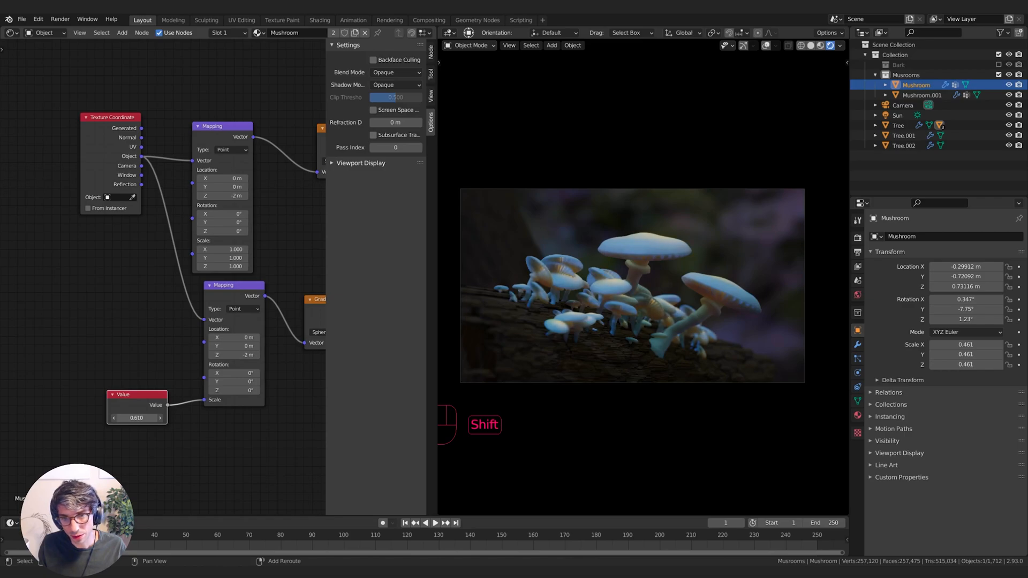
shift+drag(145, 417, 148, 418)
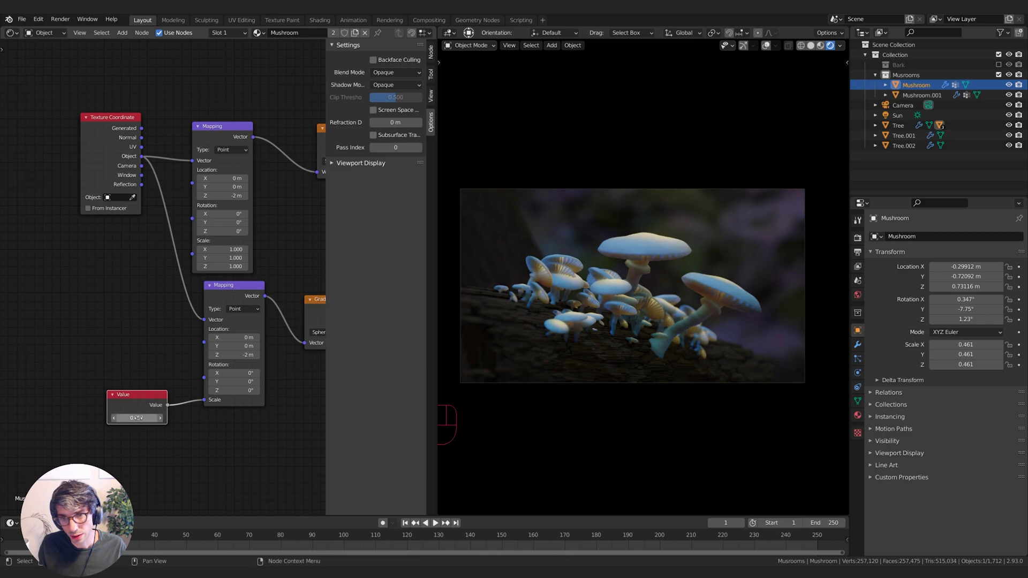
middle_drag(265, 374, 221, 376)
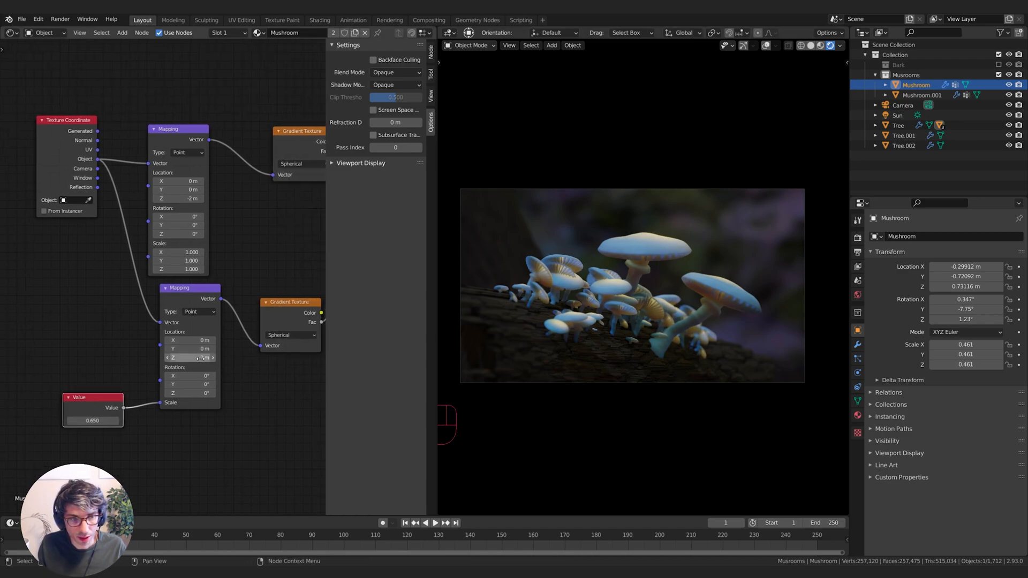
shift+drag(190, 357, 222, 358)
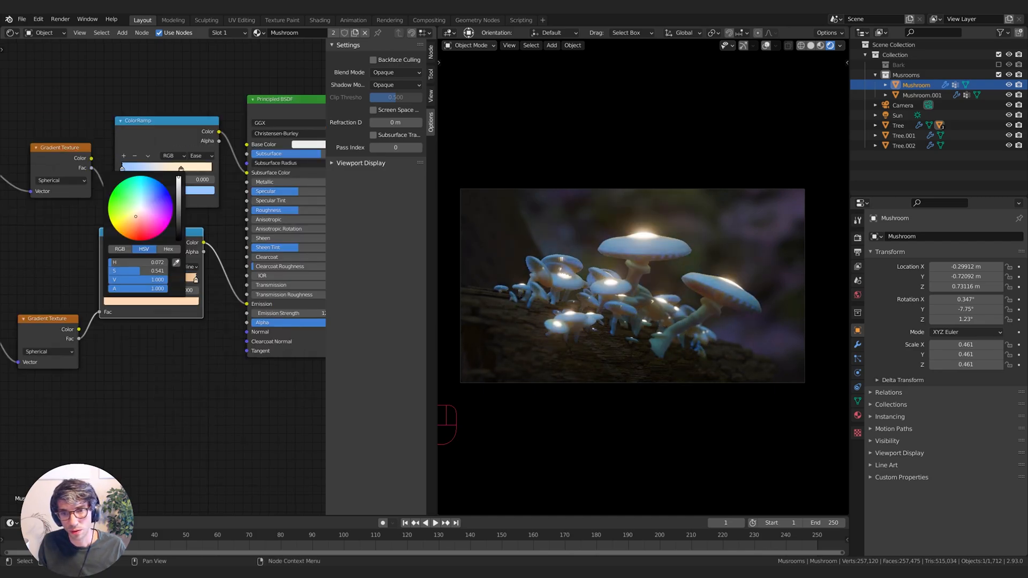
Step: Recolor the emission ramp's light stop saturated blue and lower the Emission Strength
click(154, 189)
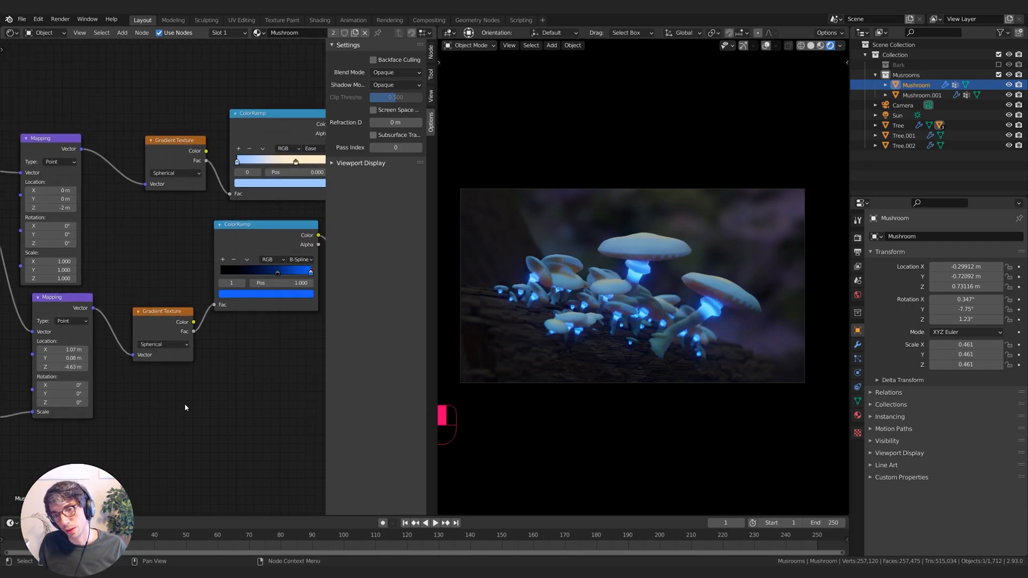
middle_drag(185, 408, 36, 423)
middle_drag(163, 389, 139, 406)
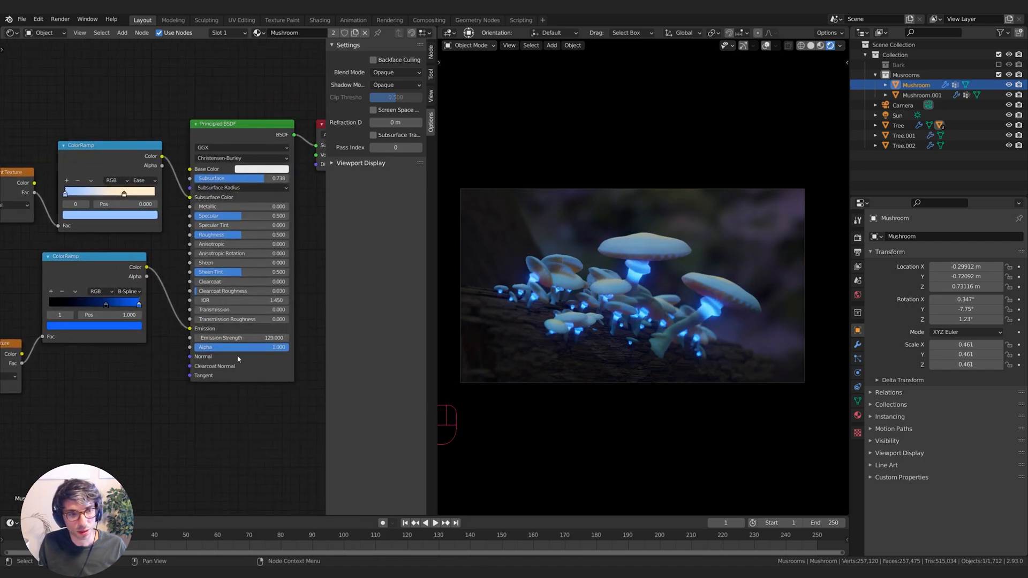
drag(241, 338, 214, 338)
shift+middle_drag(123, 388, 238, 370)
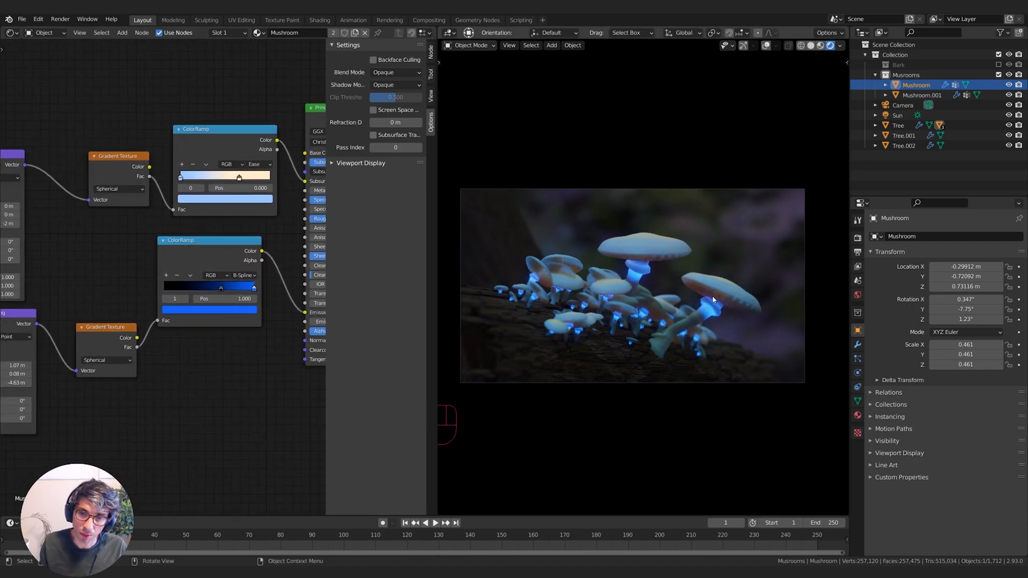
Step: Add a Voronoi Texture node below the second Gradient Texture
shift+middle_drag(159, 426, 151, 371)
key(shift+a)
text(vor)
key(Return)
click(72, 370)
Step: Duplicate the emission ColorRamp, feed it from the Voronoi Texture's Distance output, and set the Voronoi feature to Distance to Edge
click(220, 209)
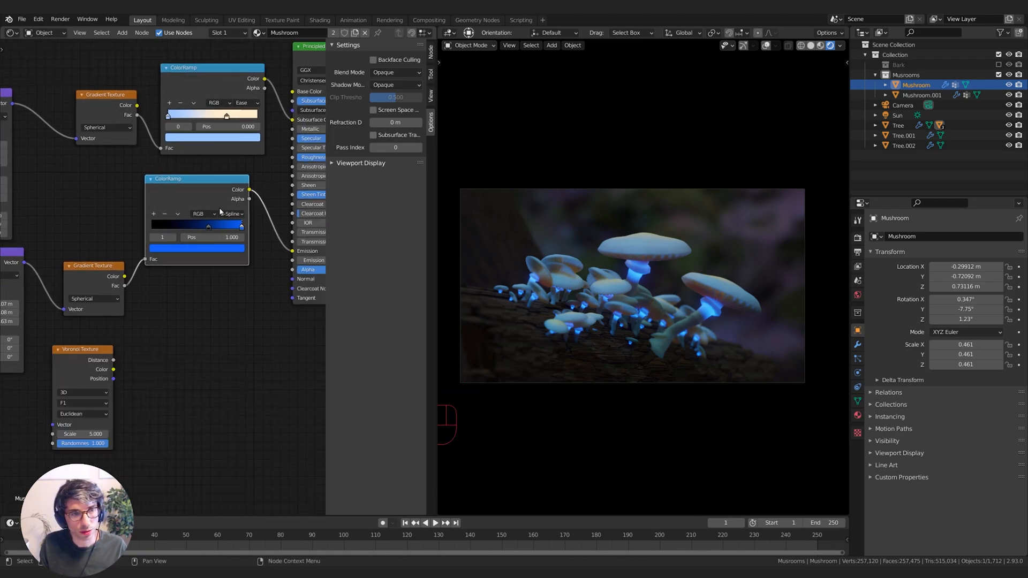
key(shift+d)
click(272, 362)
drag(114, 359, 142, 395)
click(83, 403)
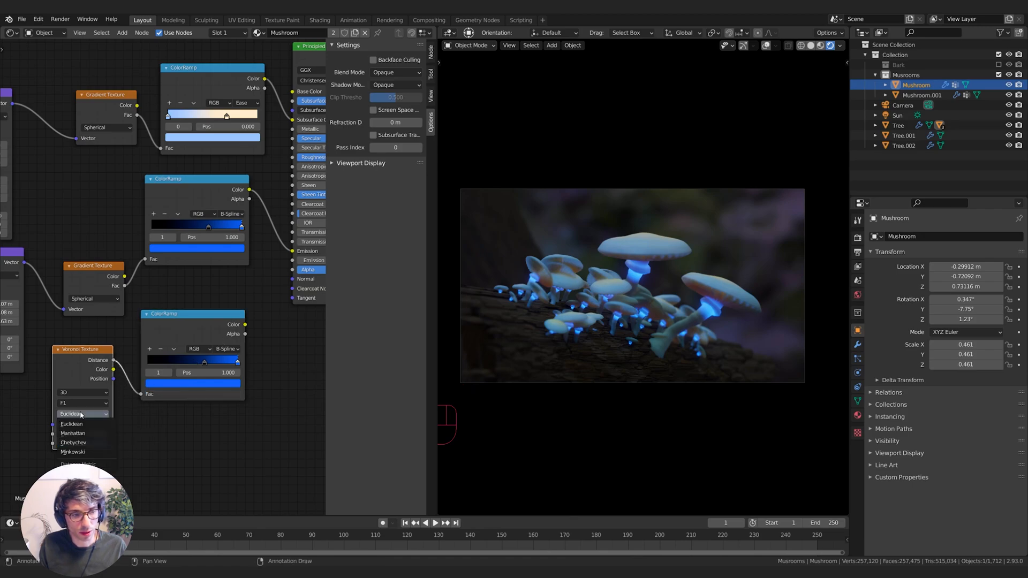
click(83, 442)
middle_drag(313, 308, 334, 325)
scroll(271, 267, down, 2)
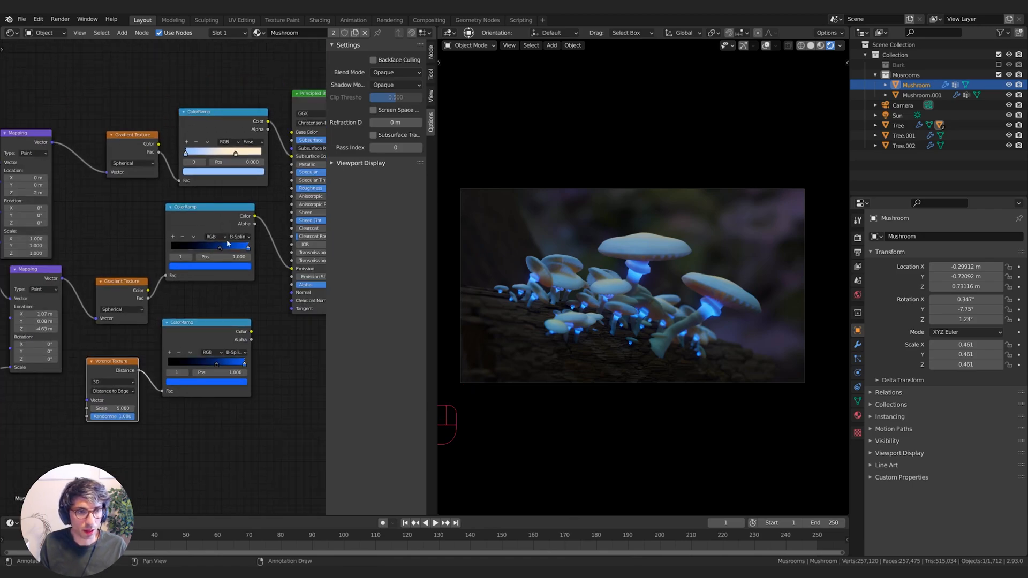
Step: Insert a Mix color node between the emission ColorRamp and Emission, and connect the Voronoi ColorRamp to its Color2
drag(227, 239, 183, 234)
key(shift+a)
click(215, 271)
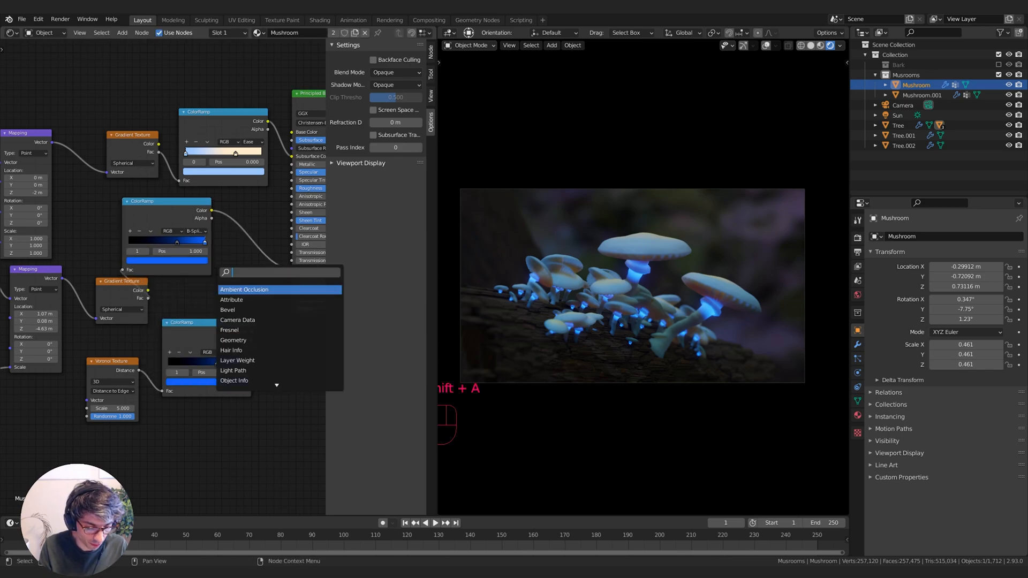
text(mix)
key(Return)
click(264, 309)
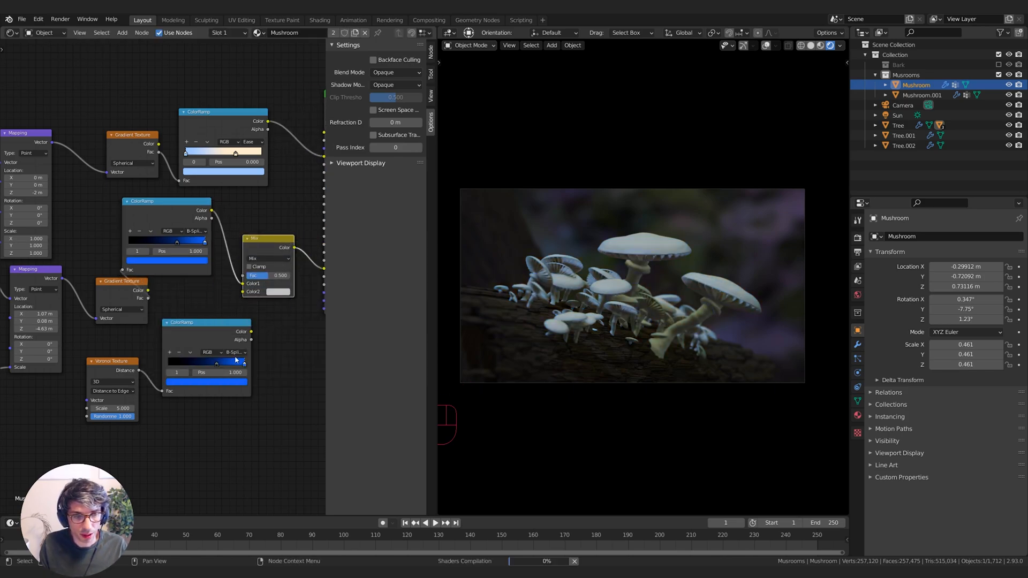
mouse_move(251, 331)
mouse_down()
mouse_move(262, 312)
mouse_move(243, 292)
mouse_up()
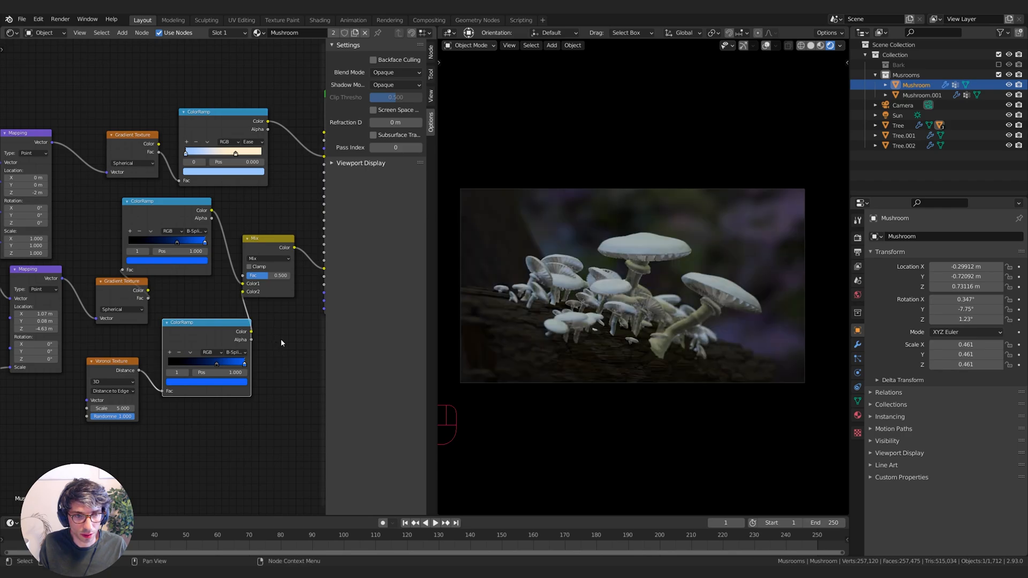
Step: Set the mix node's blend mode to Add, adjust its factor, and raise the Voronoi Texture's Scale to about 58.9
middle_drag(281, 338, 228, 353)
click(217, 273)
click(209, 345)
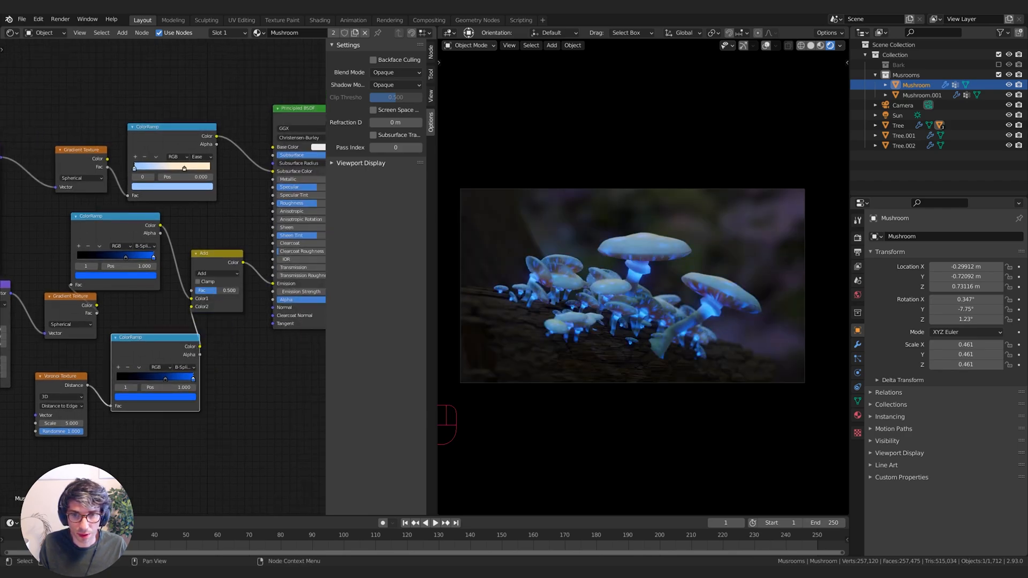
drag(216, 290, 238, 290)
middle_drag(119, 450, 220, 384)
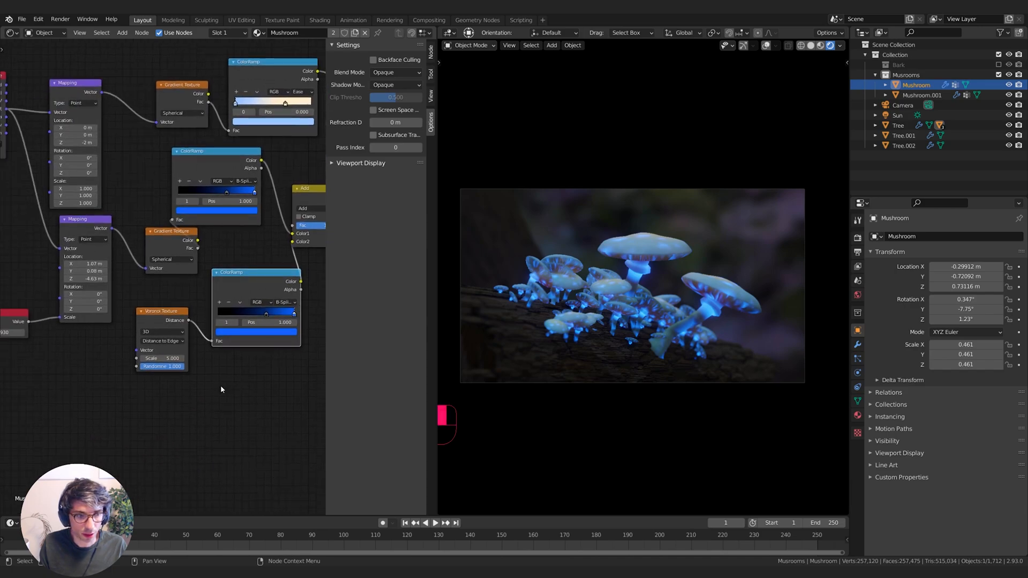
drag(160, 357, 184, 357)
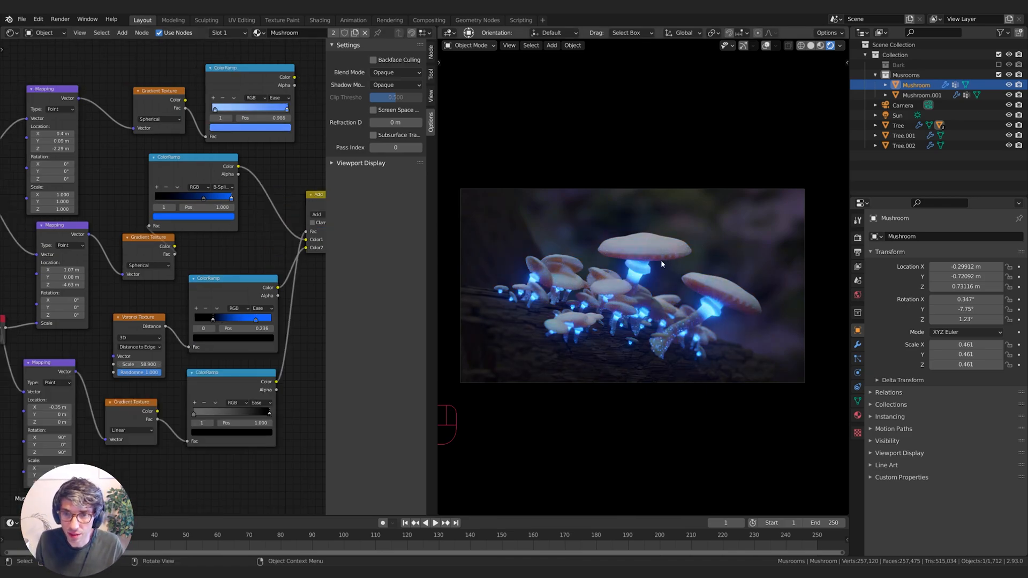
Step: Add a point light at the base of the mushroom cluster
key(shift+a)
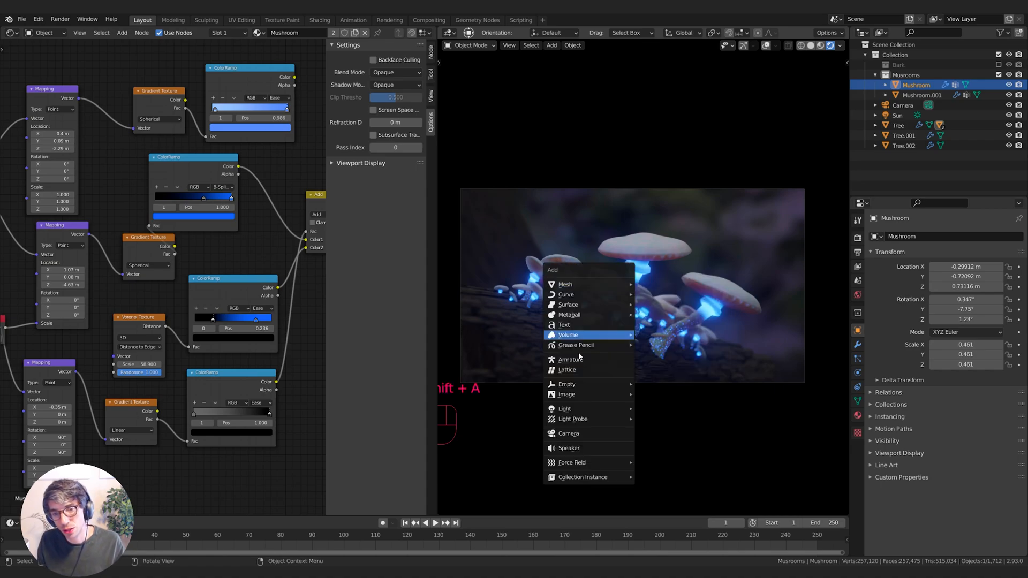
mouse_move(577, 408)
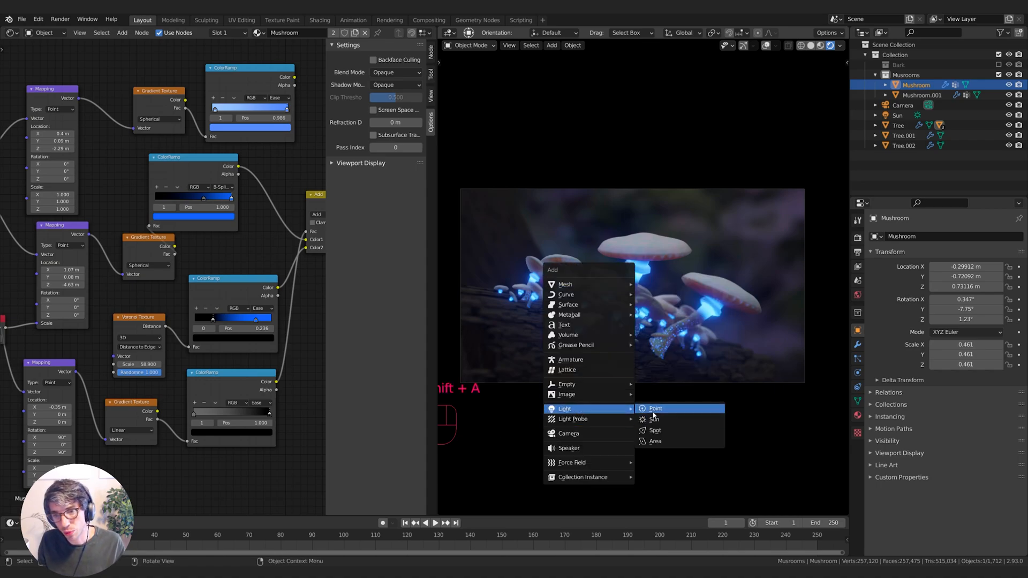
click(652, 413)
key(g)
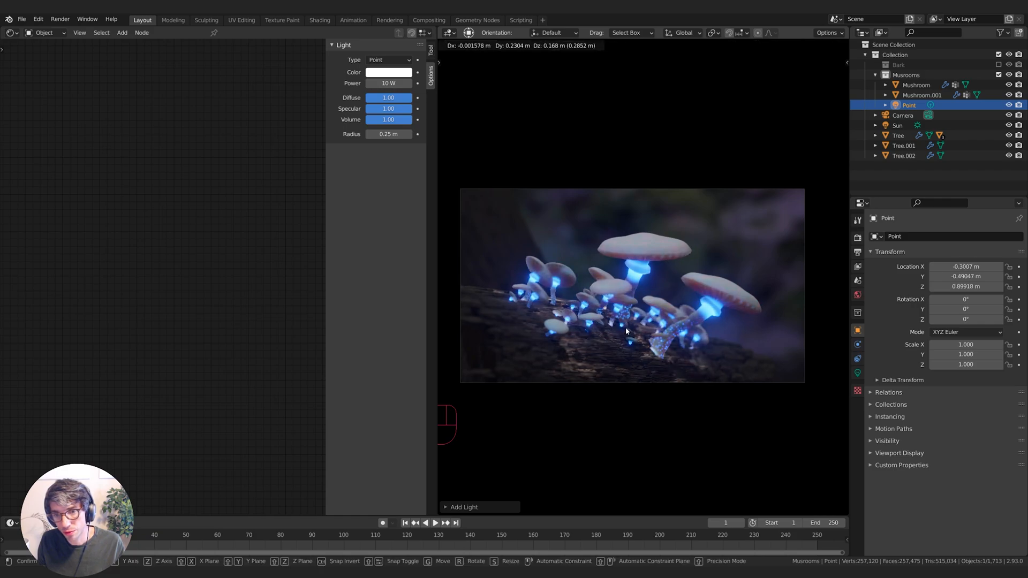
click(629, 328)
Step: Show the viewport overlays and raise the point light among the mushrooms to about Z 1.01 m
click(763, 45)
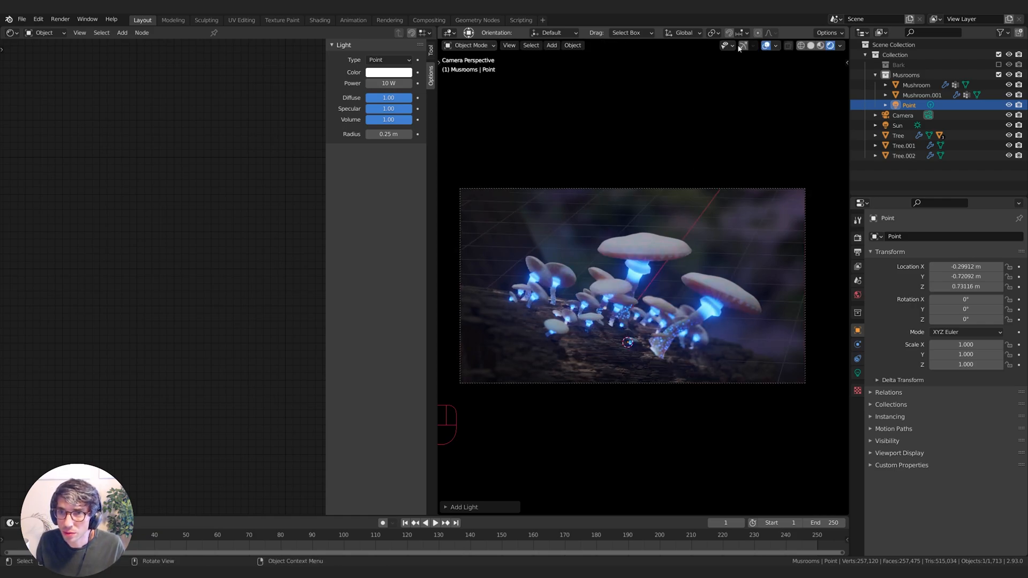
key(g)
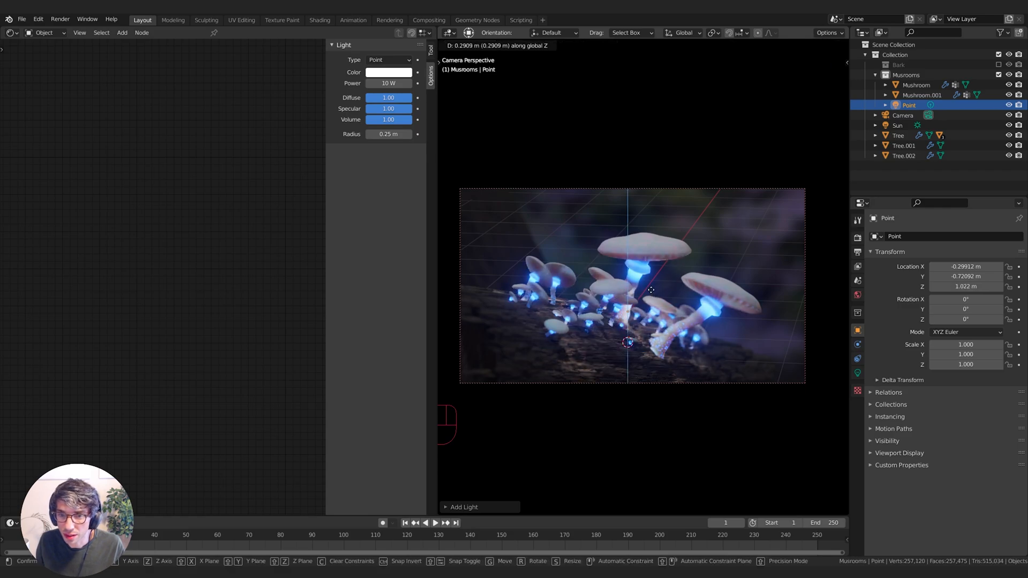
click(659, 319)
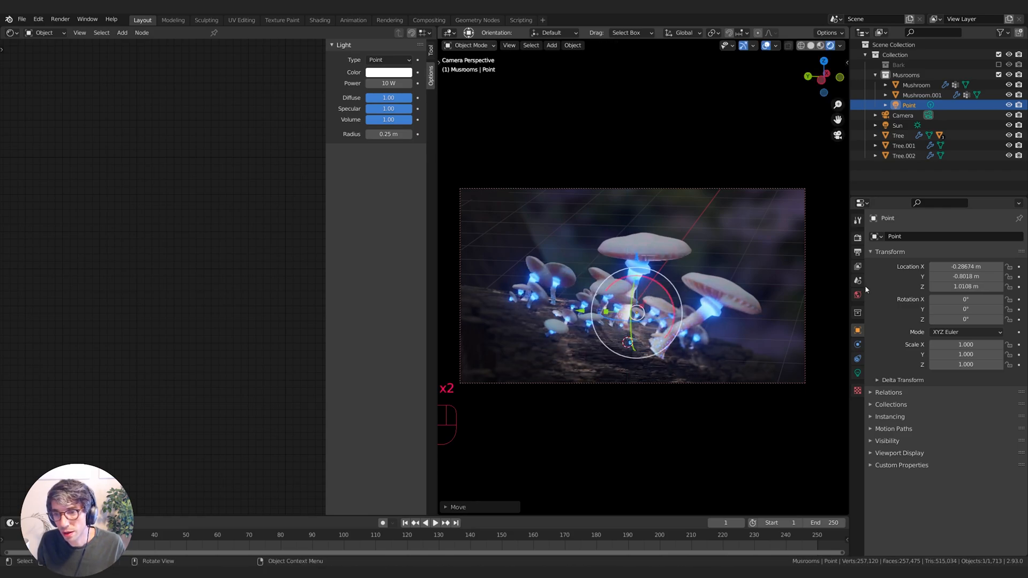
Step: Color the point light saturated blue, about hue 0.639 and saturation 0.969, and hide the viewport overlays
click(857, 373)
click(967, 296)
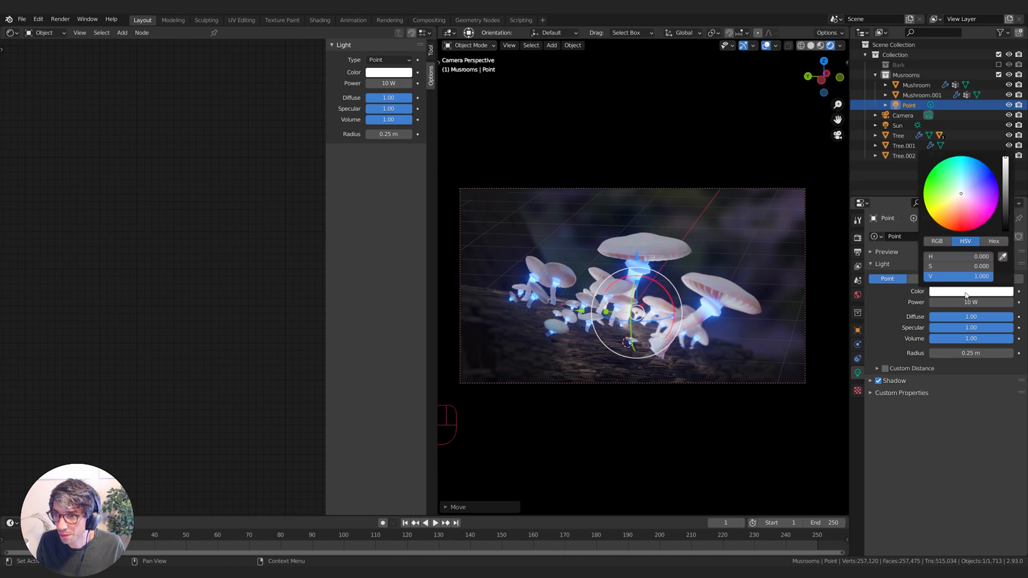
click(982, 167)
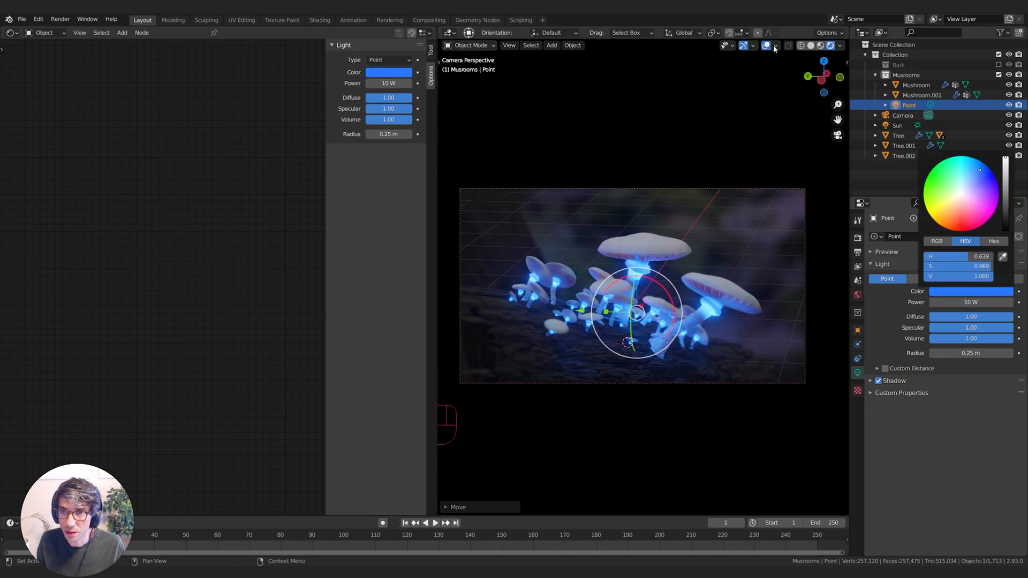
key(shift+alt+z)
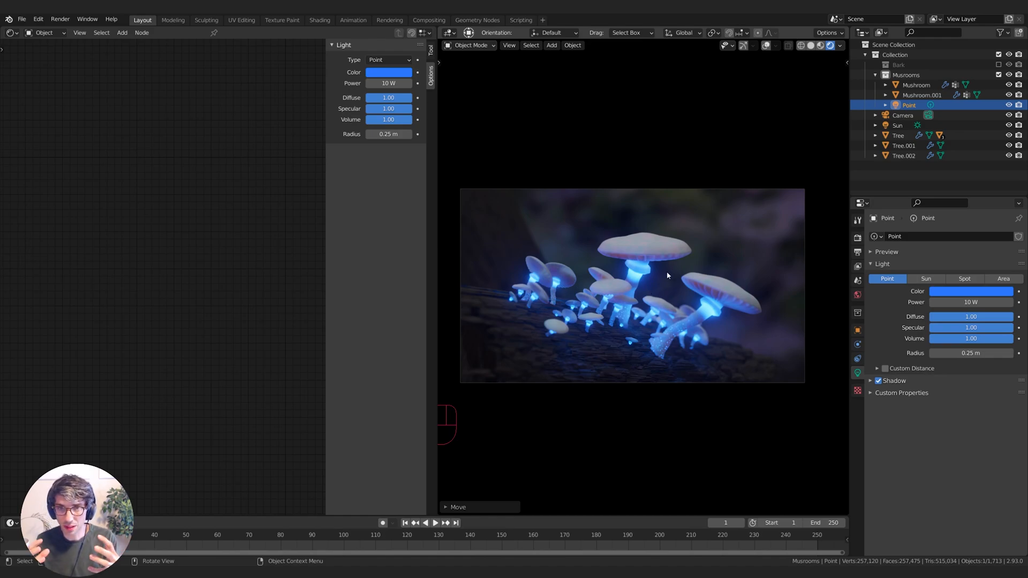
Step: Recolor the existing sun light saturated blue and rotate it to change the direction of its light
click(897, 125)
click(970, 291)
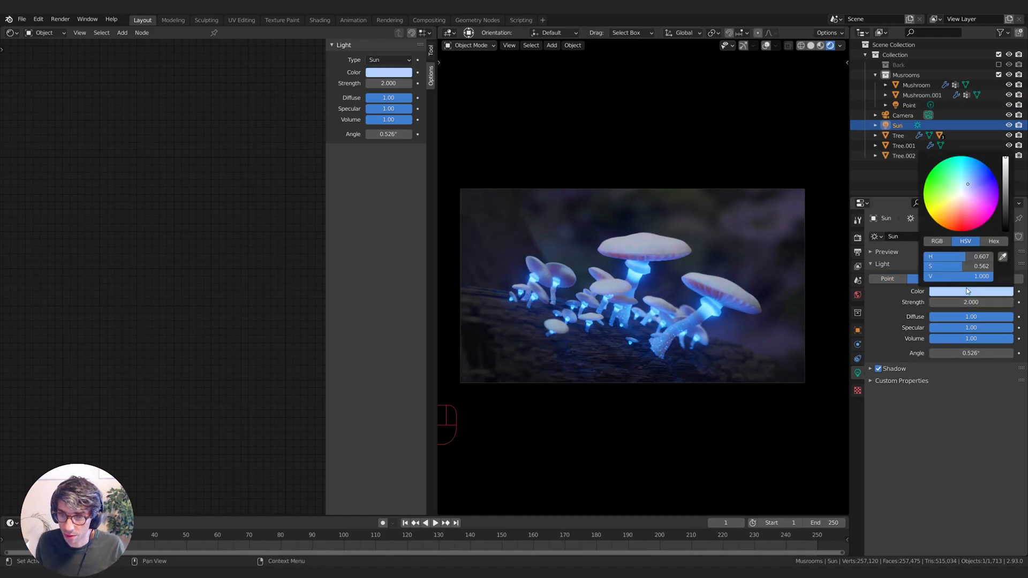
drag(971, 174, 980, 166)
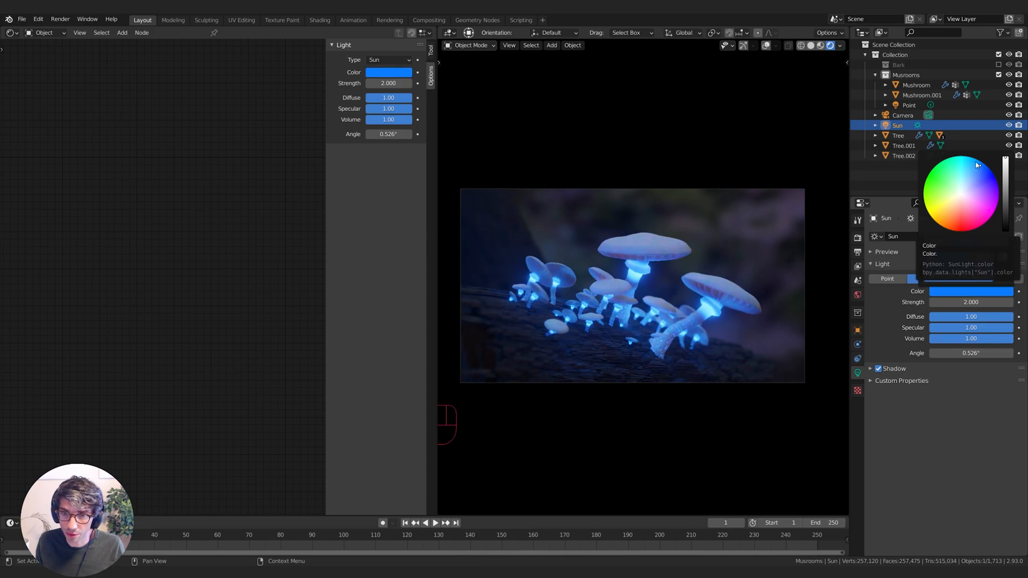
key(r)
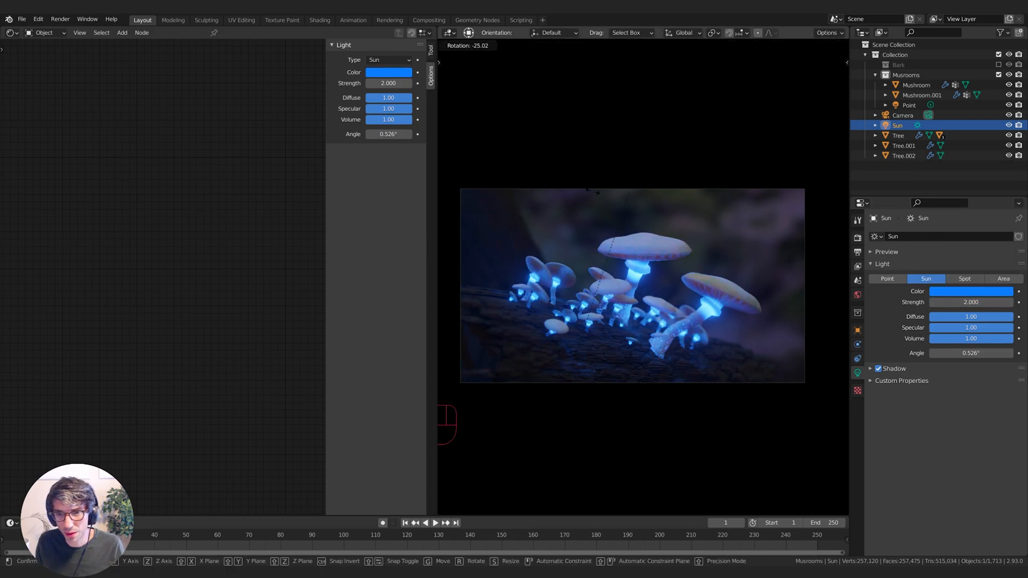
click(673, 261)
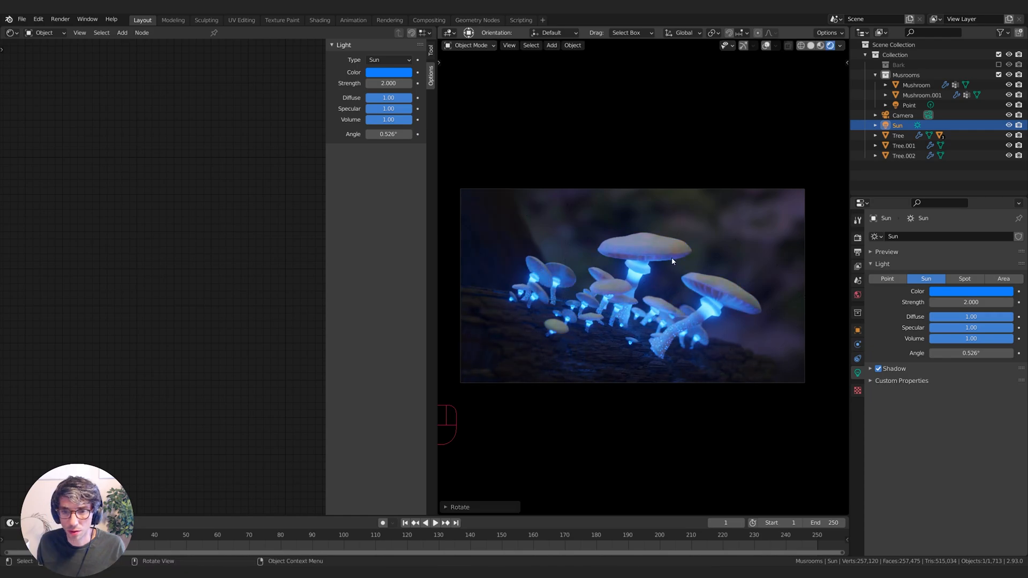
Step: Duplicate the sun light, make the copy white, and rotate it about the global X axis to light the mushroom caps
key(shift+d)
key(r)
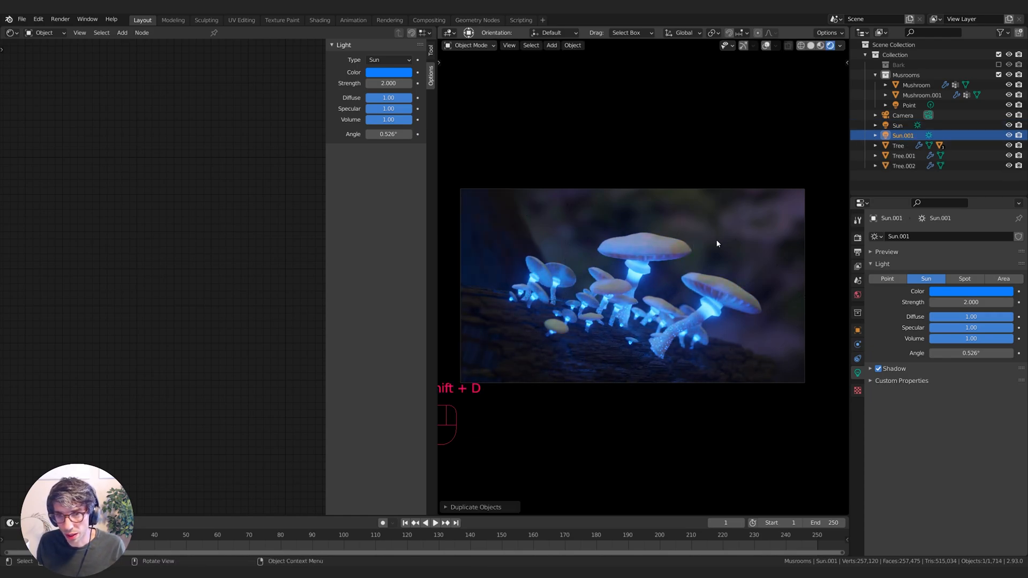
right_click(574, 471)
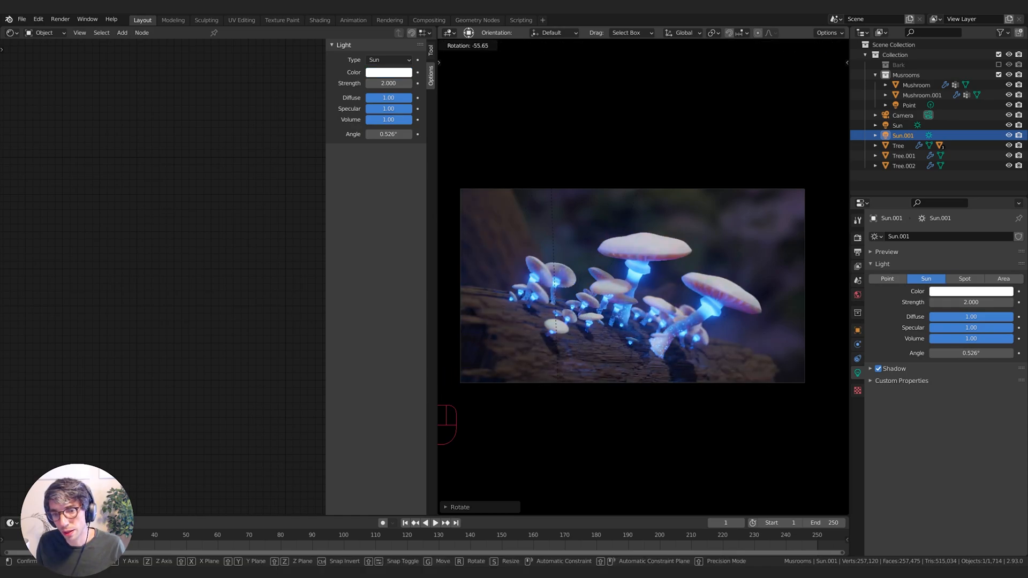
click(603, 197)
key(r)
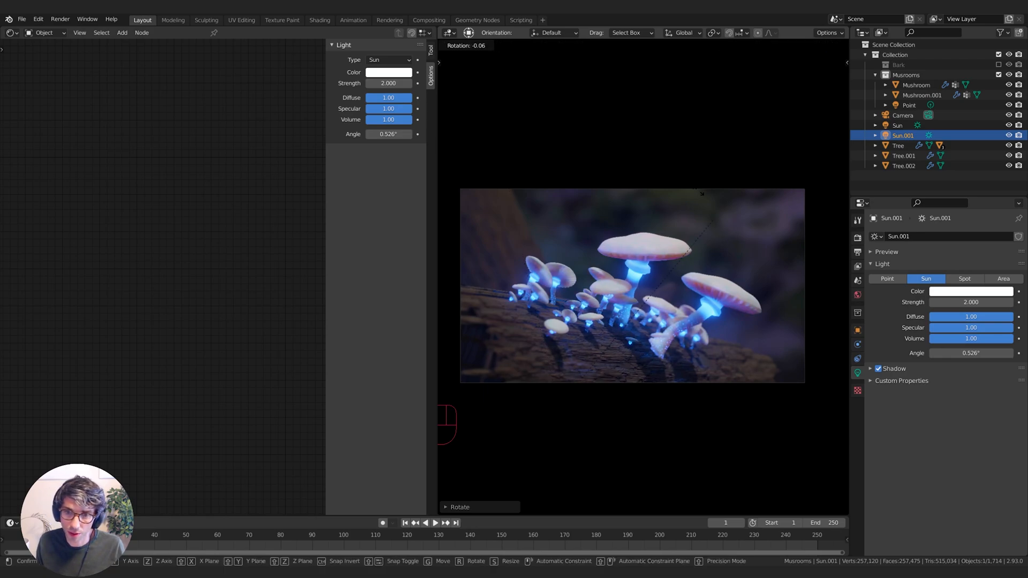
key(x)
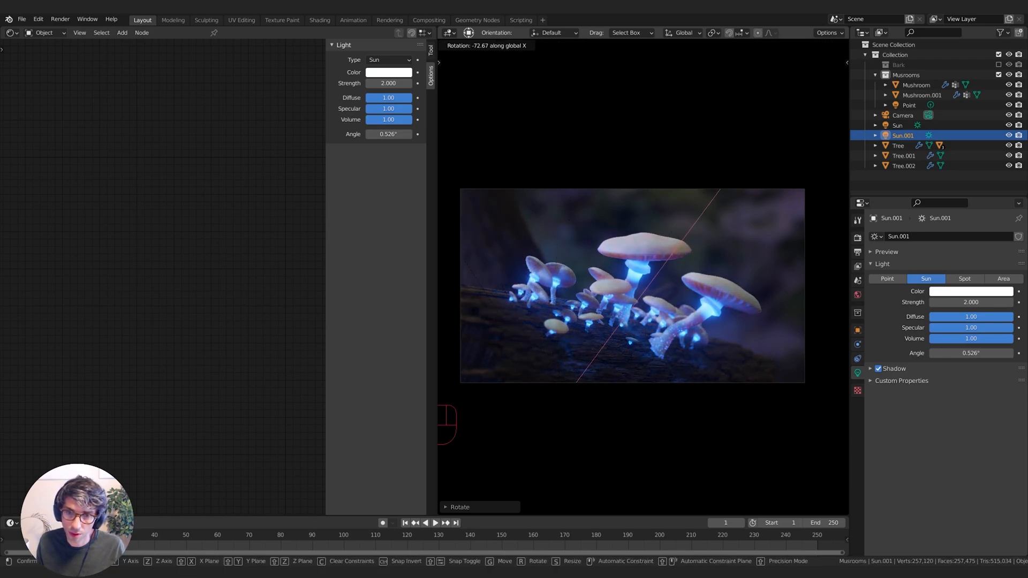
click(821, 274)
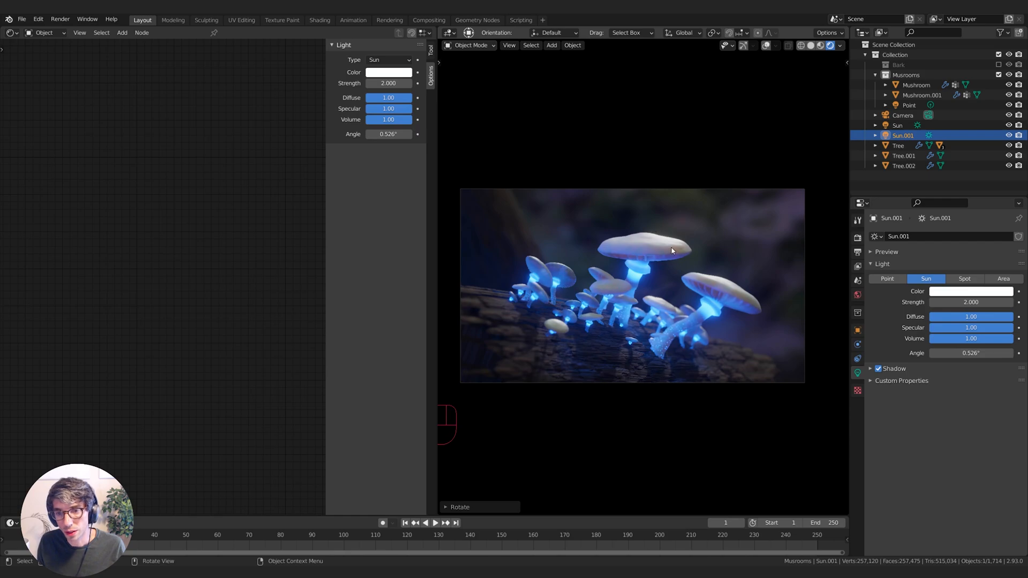